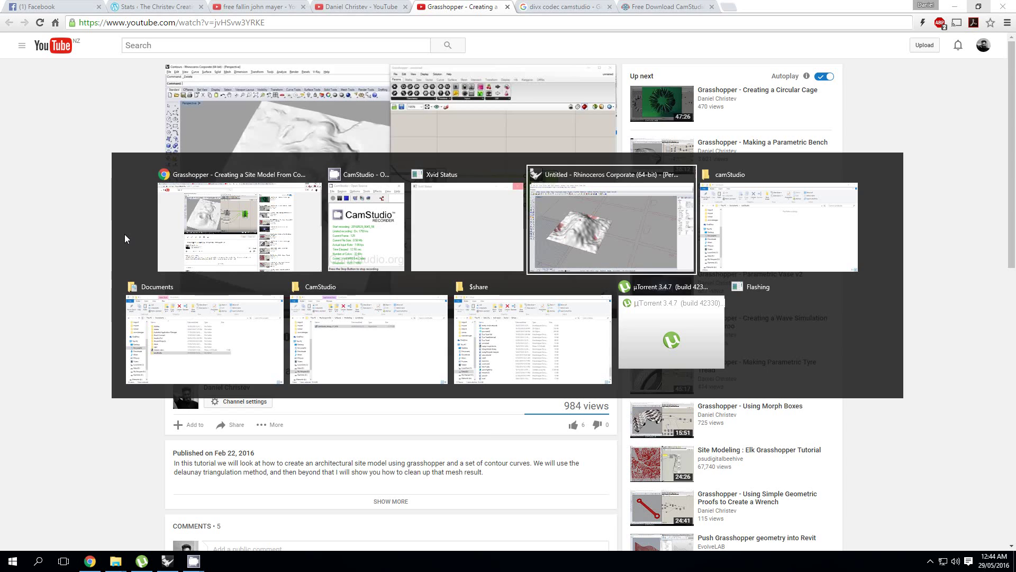
Step: Examine the finished terrain mesh, its laid-out contour outlines and the existing laser cut contours definition
scroll(271, 349, "down", 10)
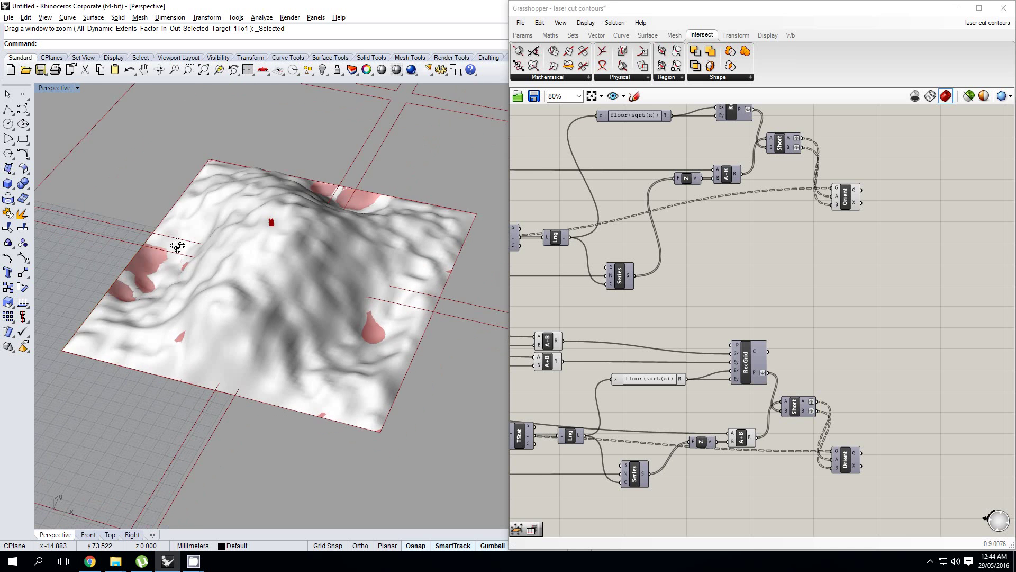
scroll(271, 404, "down", 5)
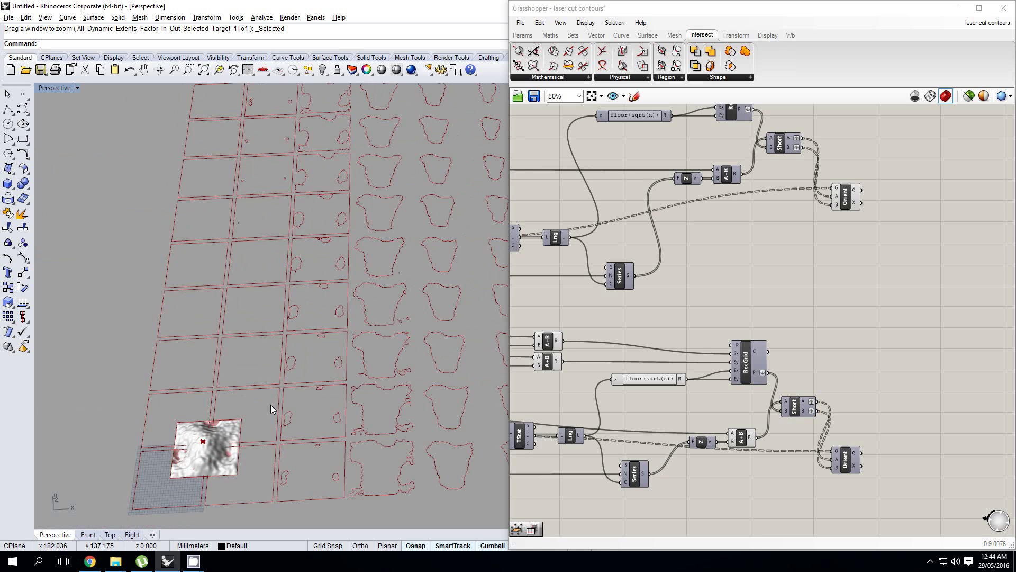
scroll(287, 236, "up", 5)
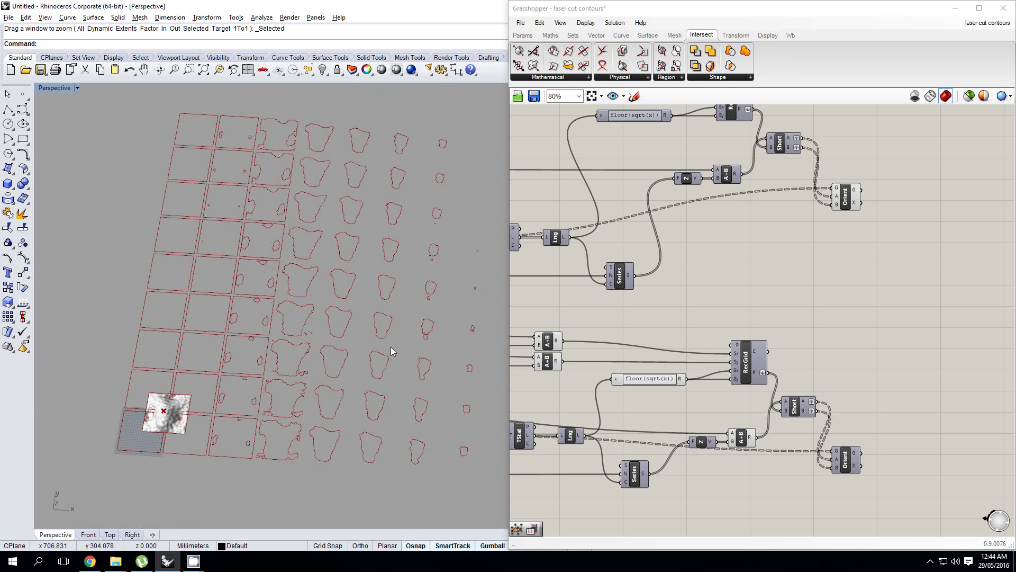
scroll(168, 424, "up", 1)
left_click(178, 418)
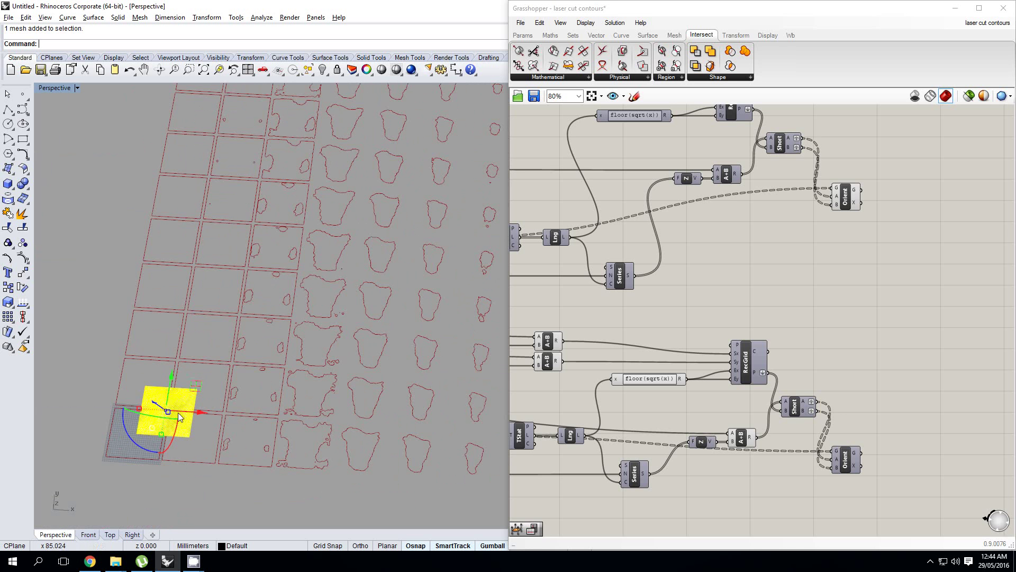
type("zs")
key("Return")
left_click(133, 335)
right_click_drag(261, 343, 220, 331, "shift")
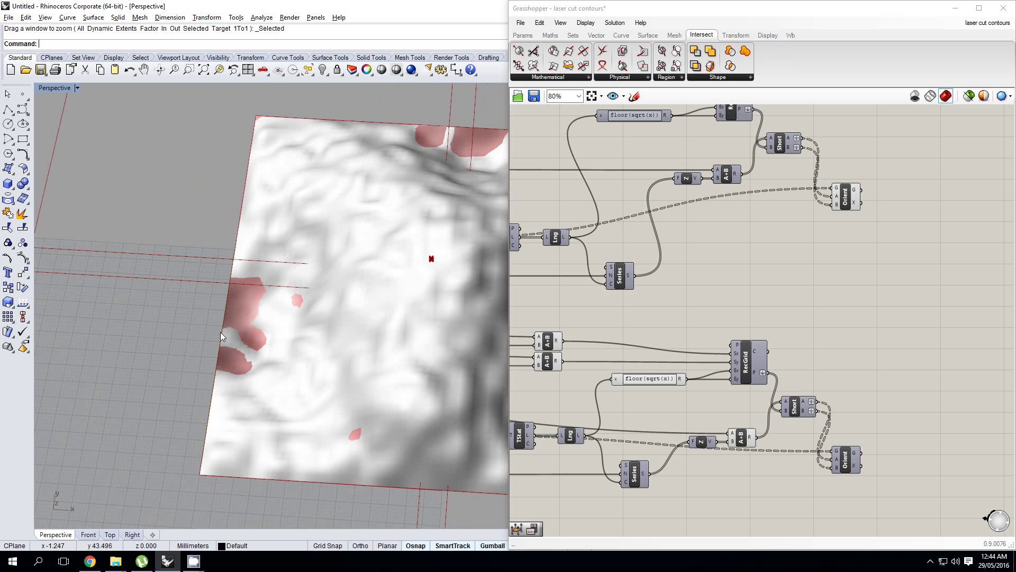
scroll(297, 348, "down", 7)
right_click_drag(374, 347, 381, 311)
scroll(323, 301, "down", 5)
scroll(325, 318, "up", 5)
scroll(757, 293, "down", 1)
scroll(757, 294, "down", 1)
mouse_move(695, 297)
right_mouse_down()
mouse_move(763, 300)
mouse_move(735, 309)
right_mouse_up()
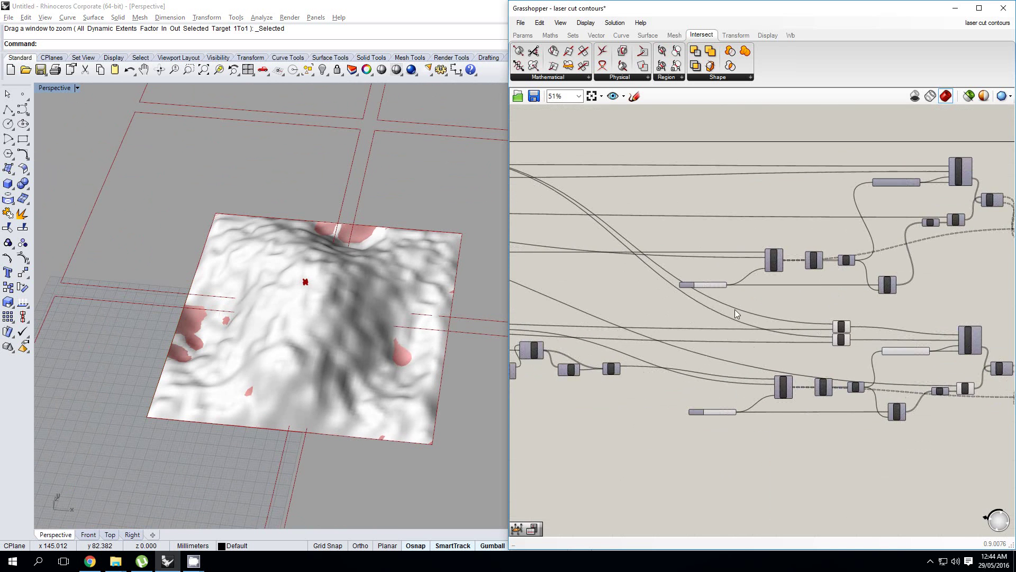
Step: Create a new empty Grasshopper document
right_click_drag(654, 305, 831, 311)
left_click(521, 23)
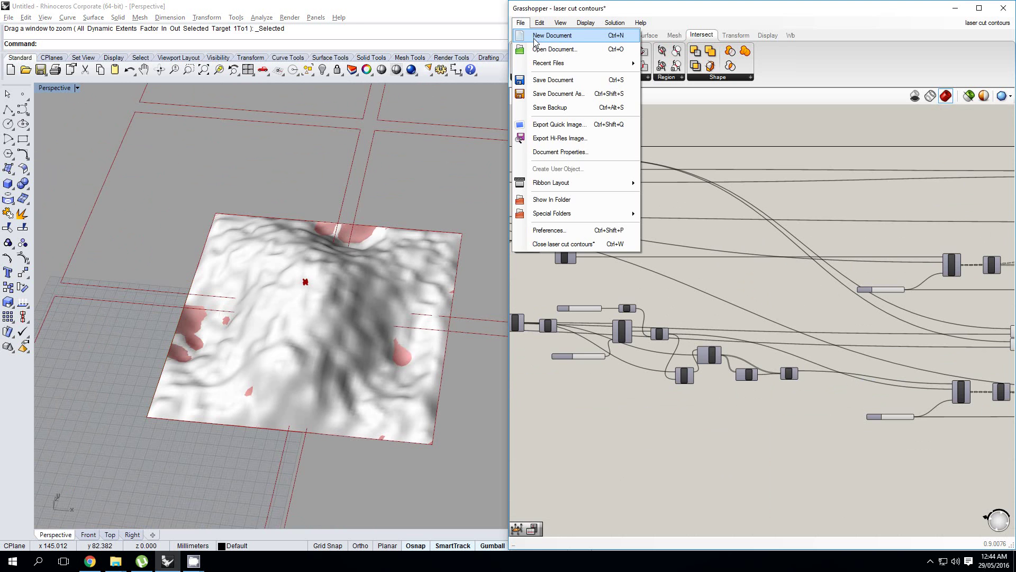
left_click(536, 36)
Step: Inspect the terrain mesh in the perspective view, selecting and deselecting it to check its geometry
scroll(318, 302, "up", 4)
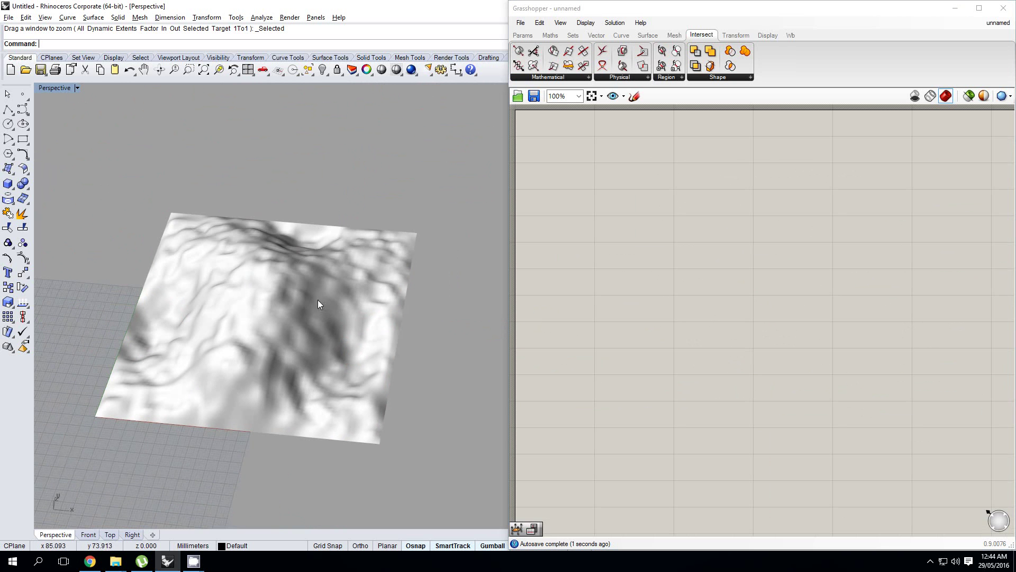
scroll(319, 302, "down", 3)
right_click_drag(318, 303, 299, 276)
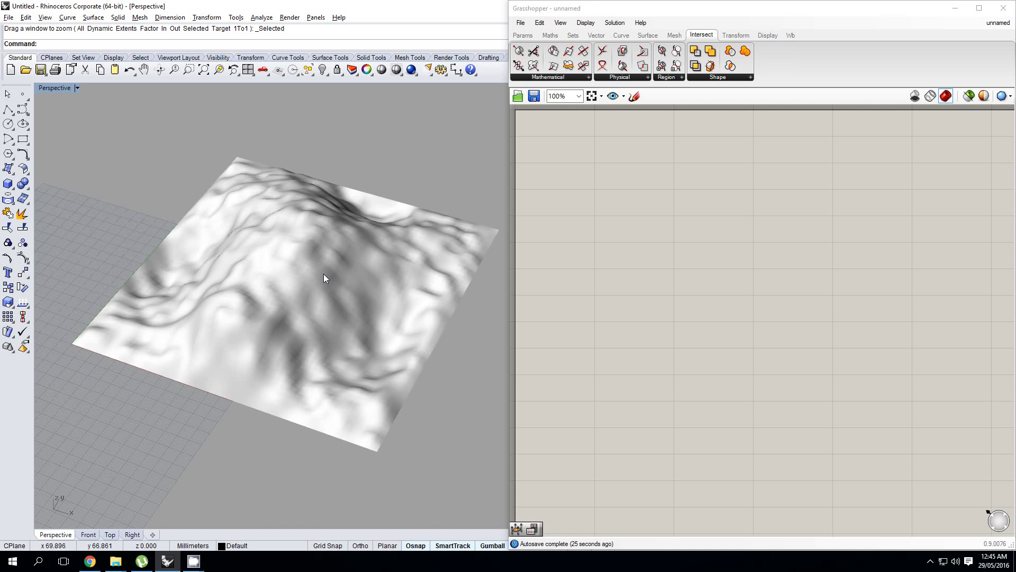
left_click(323, 274)
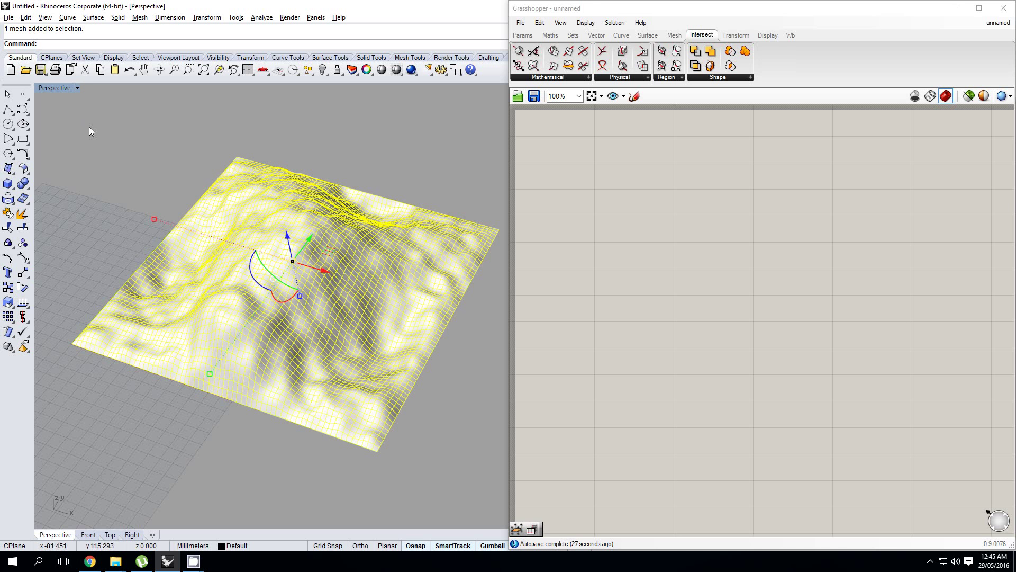
left_click(181, 189)
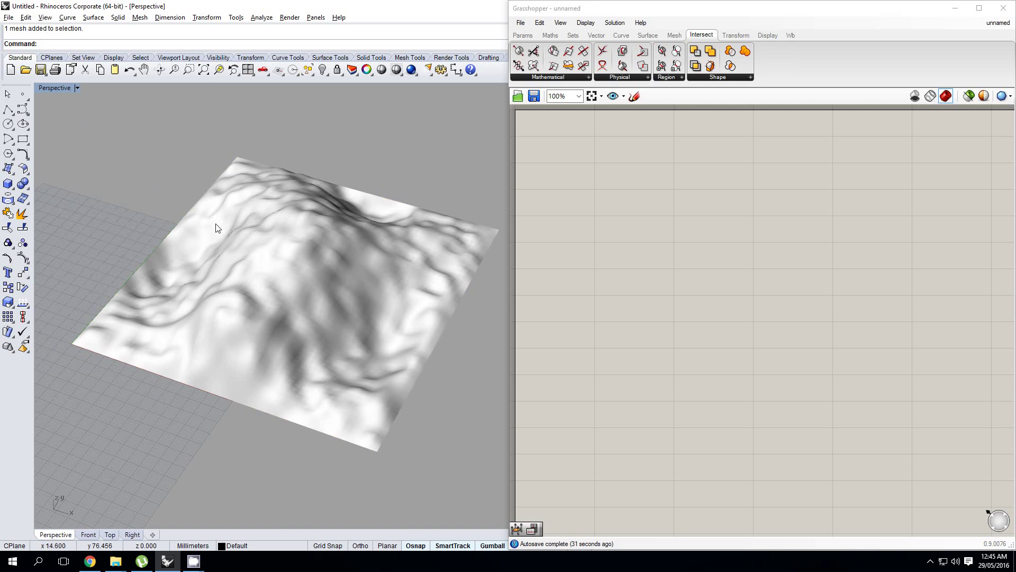
left_click(215, 223)
left_click(170, 195)
left_click(281, 286)
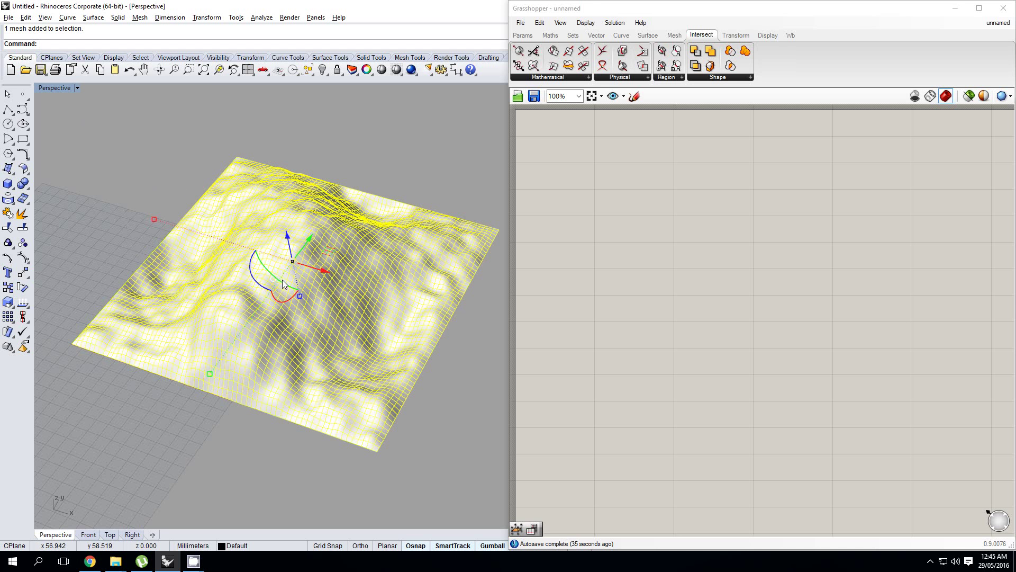
left_click(399, 179)
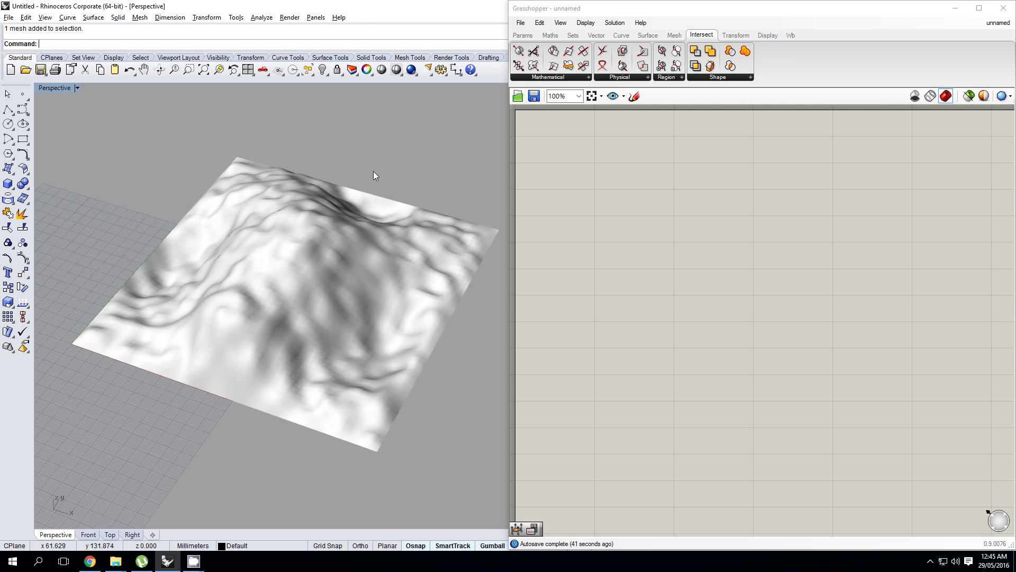
right_click_drag(373, 171, 385, 205)
Step: Add a Mesh parameter to the canvas and reference the terrain mesh from the Rhino model in it
left_click(643, 207)
double_click(644, 211)
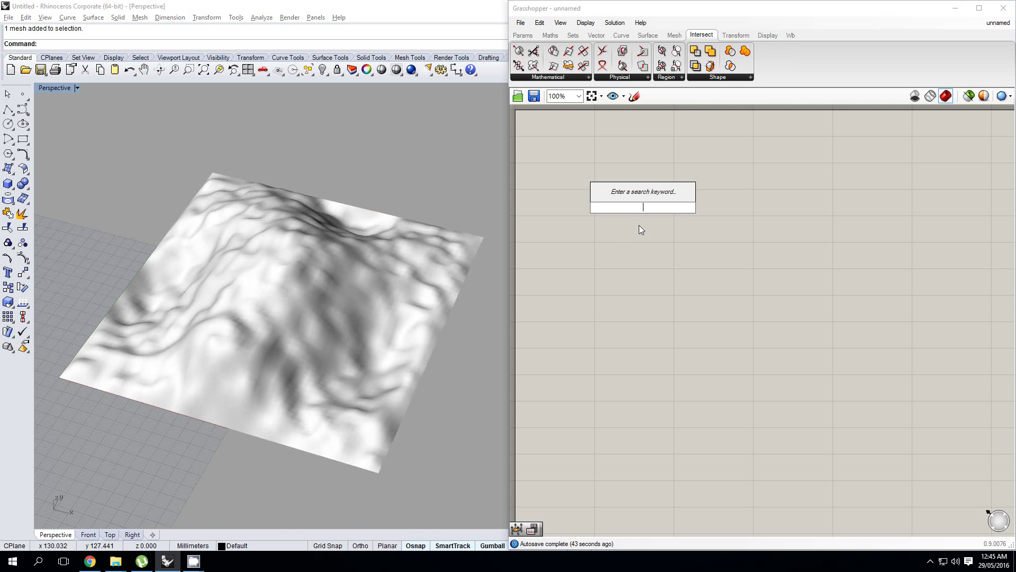
type("mesh")
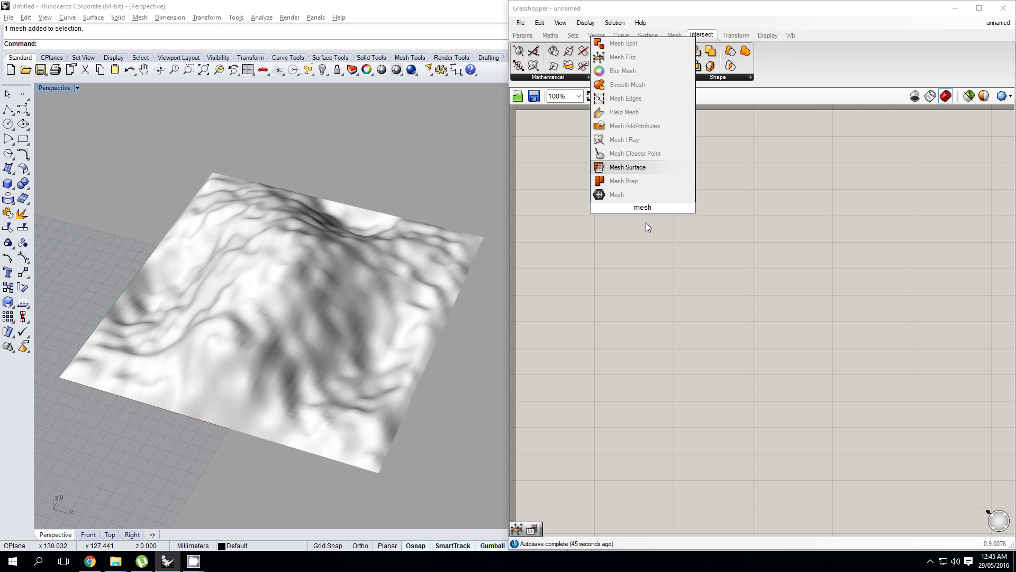
key("Down")
key("Return")
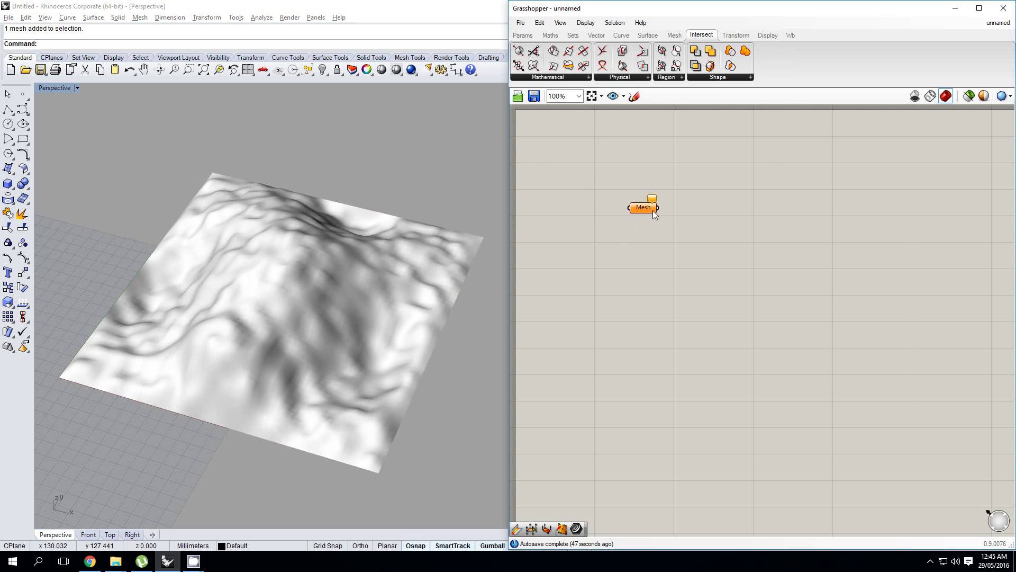
right_click(653, 211)
left_click(688, 363)
left_click(455, 323)
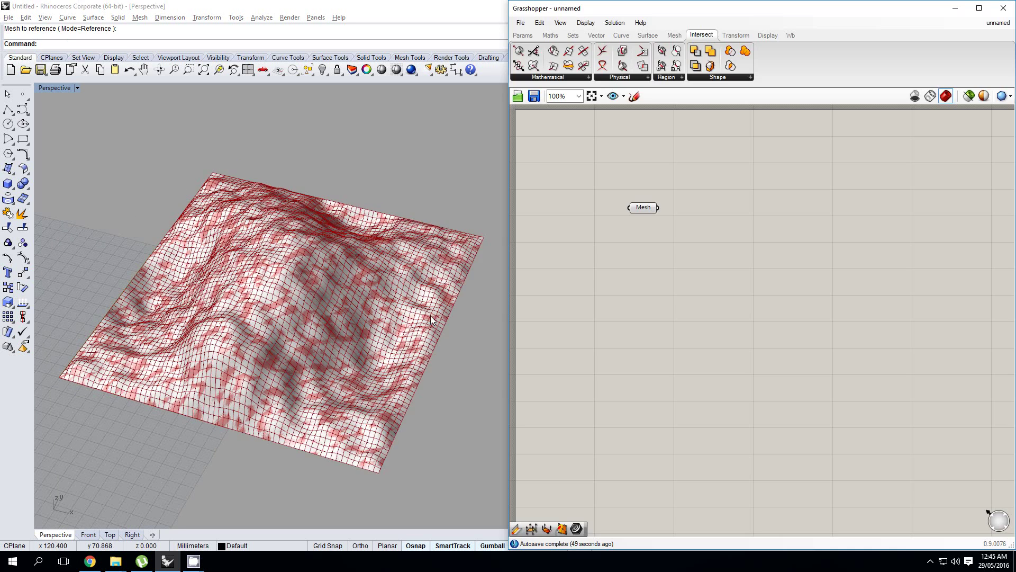
Step: Add Weaverbird's Naked boundary component, feed the Mesh parameter into its M input and arrange both components
double_click(729, 261)
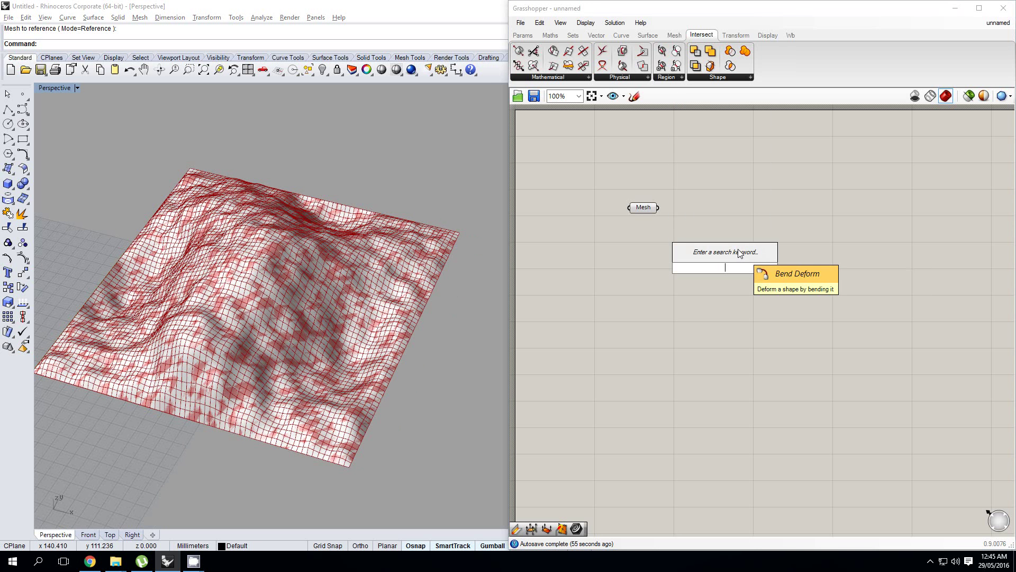
type("naked")
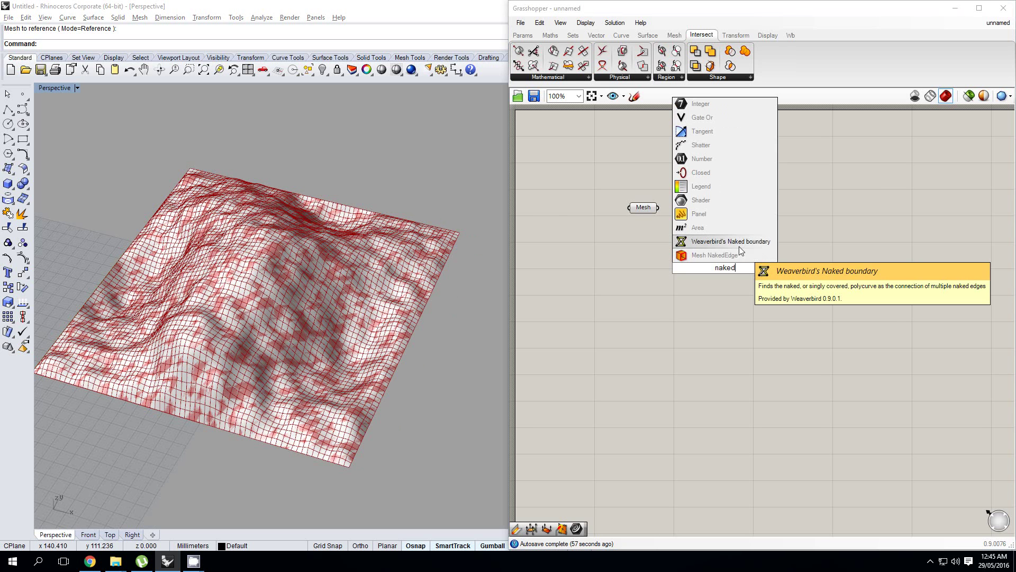
left_click(739, 244)
left_click_drag(708, 240, 704, 271)
left_click(745, 233)
right_click_drag(731, 227, 714, 241)
left_click_drag(659, 218, 647, 215)
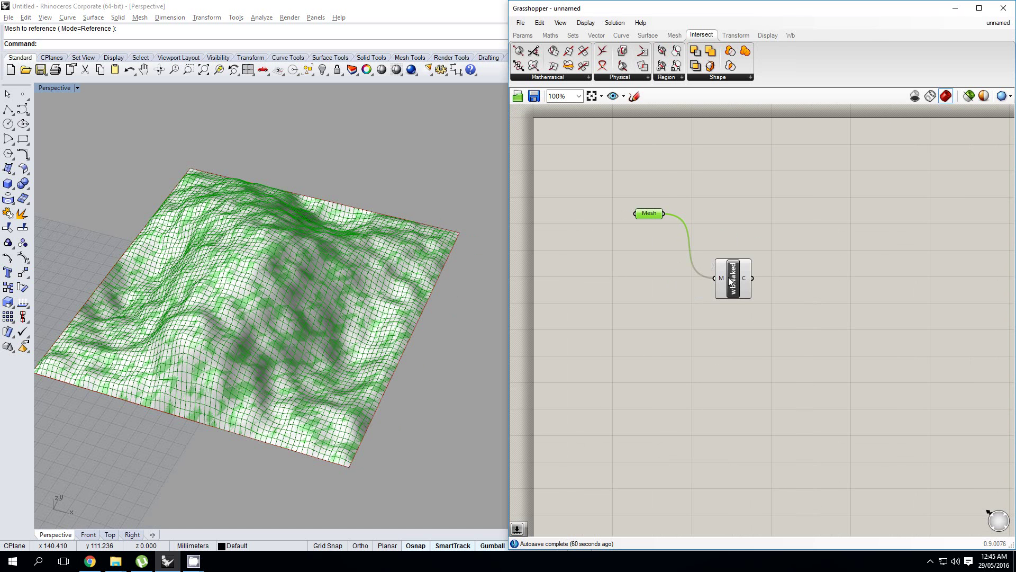
left_click_drag(733, 275, 721, 277)
left_click(740, 245)
mouse_move(723, 241)
right_mouse_down()
mouse_move(738, 247)
mouse_move(730, 241)
right_mouse_up()
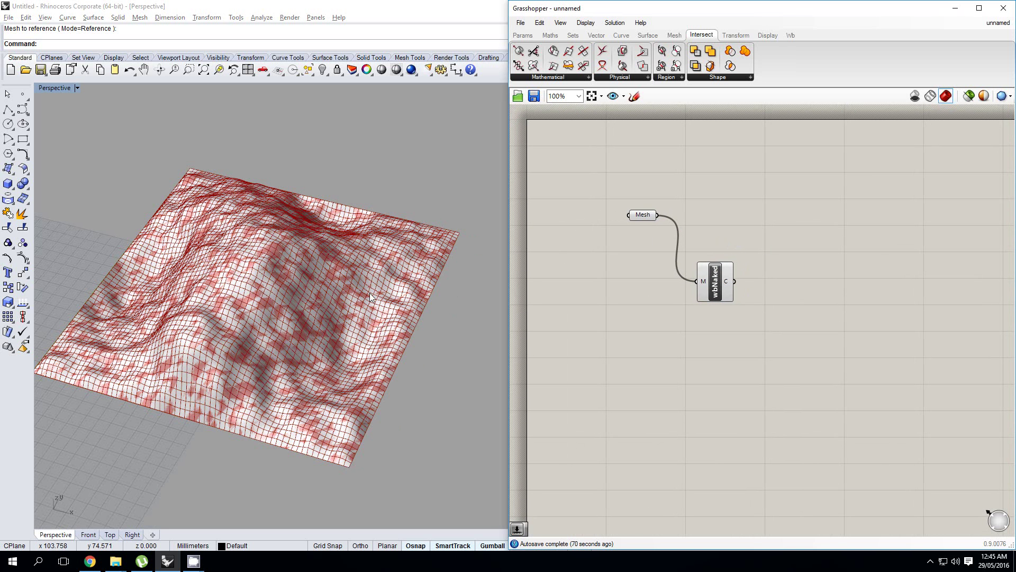
Step: Select the naked boundary component to preview the terrain's outline in the viewport
left_click_drag(728, 268, 713, 285)
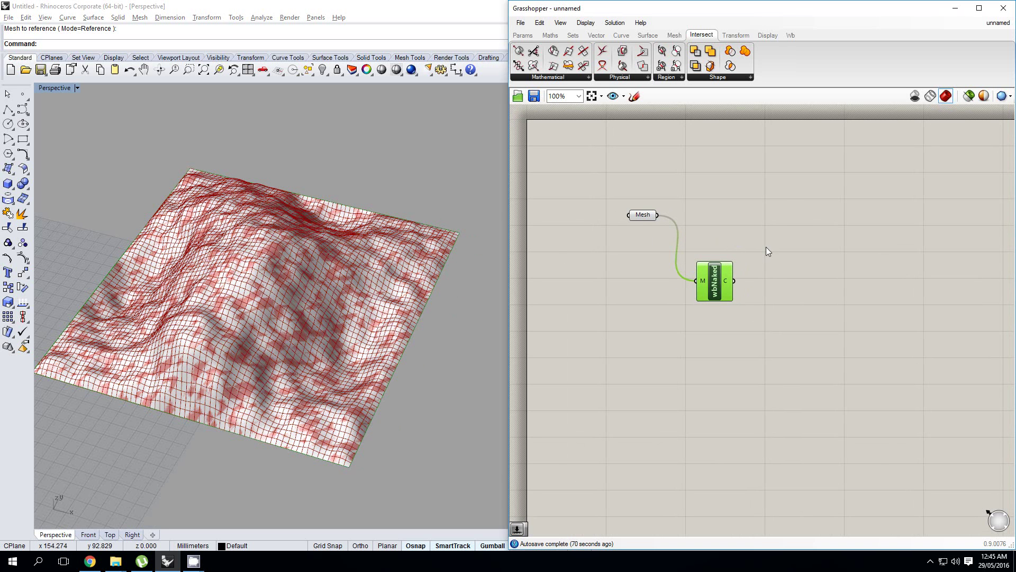
left_click(810, 227)
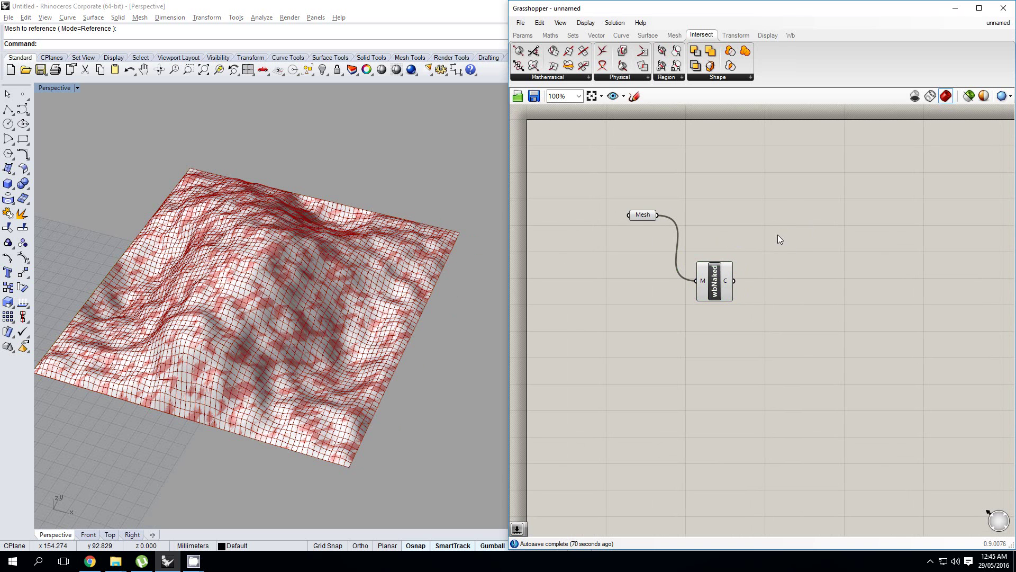
right_click_drag(777, 235, 772, 236)
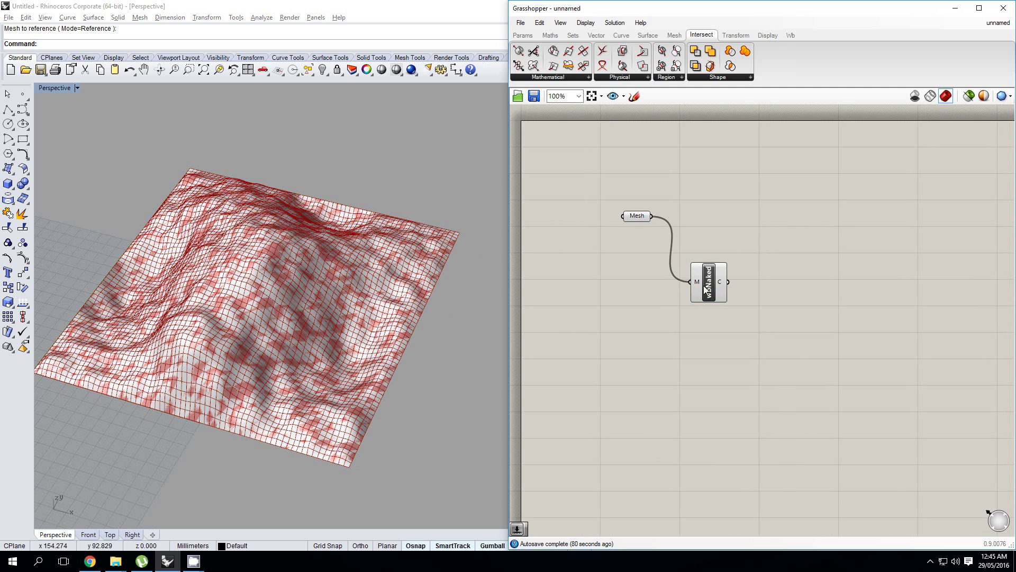
left_click(707, 270)
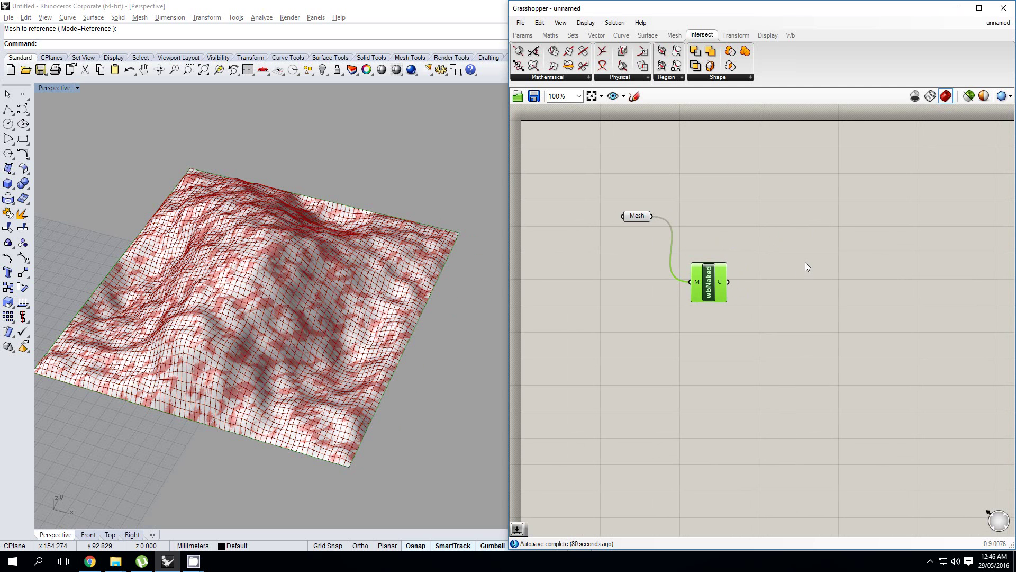
double_click(799, 244)
key("Escape")
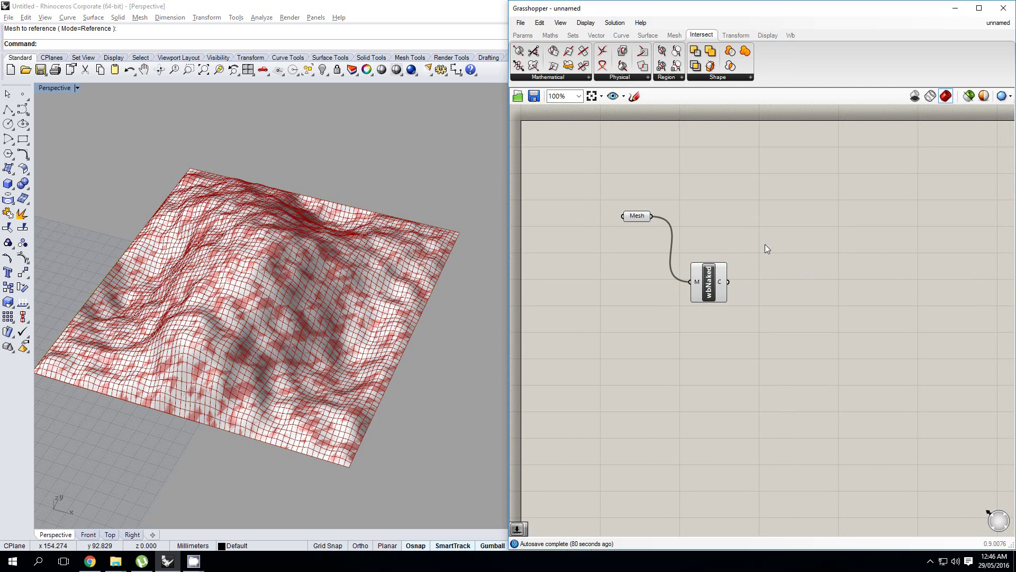
double_click(767, 248)
type("box")
key("Return")
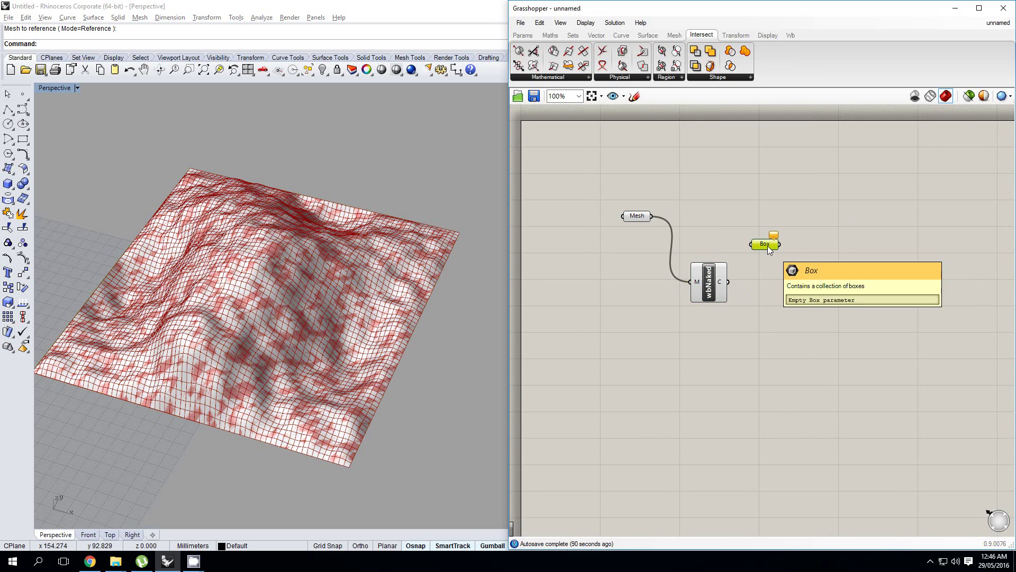
Step: Add a Bounding Box component and connect the Mesh parameter to its C input
double_click(767, 245)
type("bb")
left_click(765, 221)
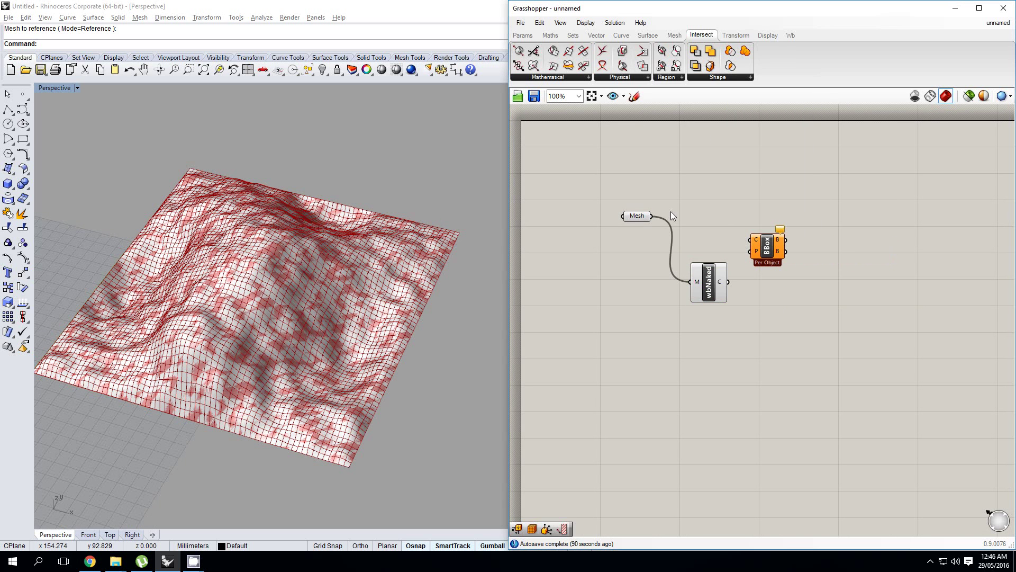
left_click_drag(655, 217, 763, 224)
Step: Add an Evaluate Box component beside the bounding box and connect the bounding box's first output to its B input
double_click(869, 230)
type("eva")
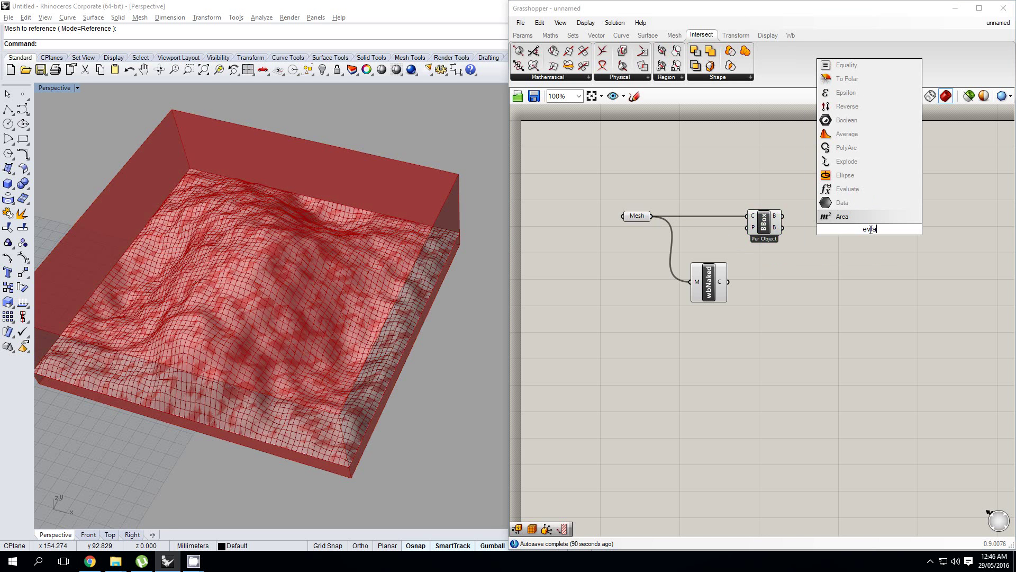
type("l")
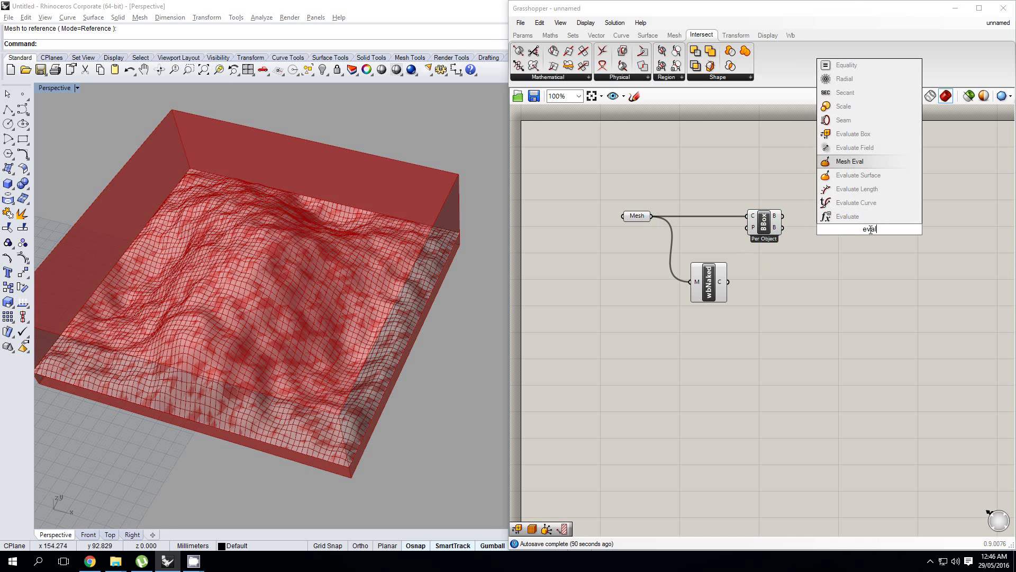
key("Up")
key("Up")
key("Return")
right_click_drag(836, 207, 794, 215)
left_click_drag(741, 223, 834, 233)
right_click_drag(826, 238, 818, 240)
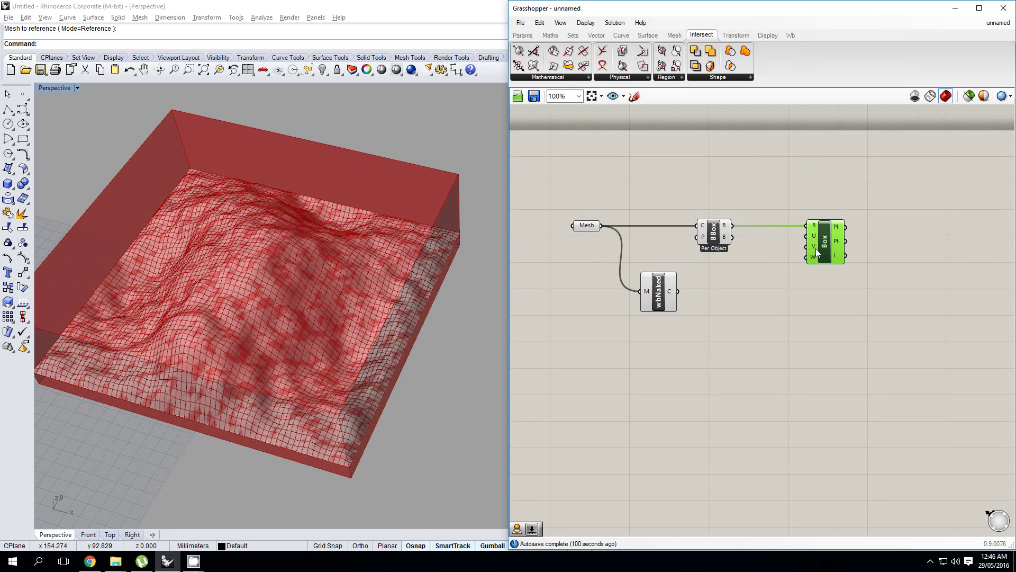
Step: Add a number slider, connect it to the Evaluate Box's W input and set it to 0.000
scroll(804, 268, "up", 1)
right_click_drag(825, 277, 795, 267)
scroll(776, 265, "down", 1)
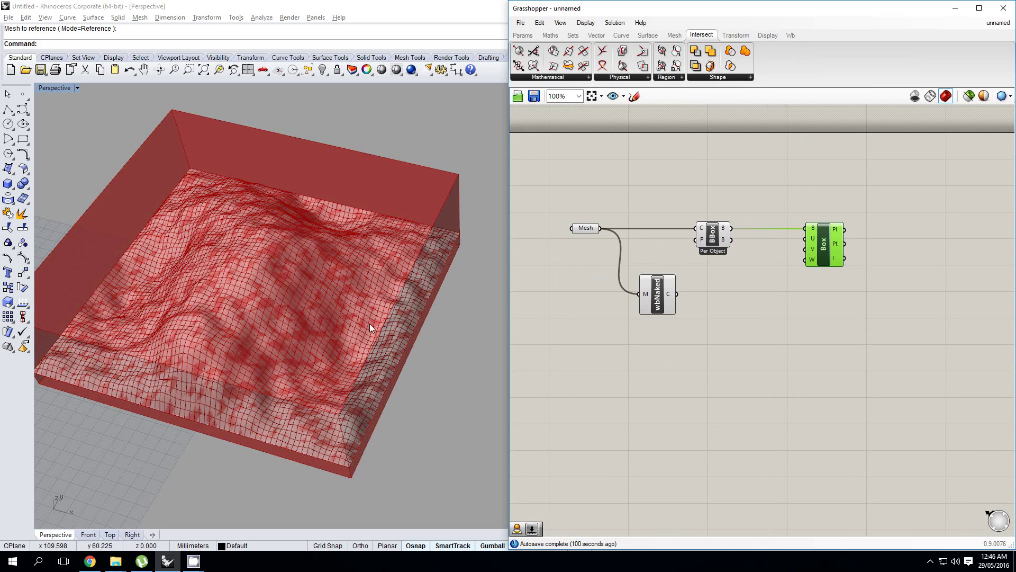
scroll(370, 322, "down", 2)
scroll(795, 256, "up", 1)
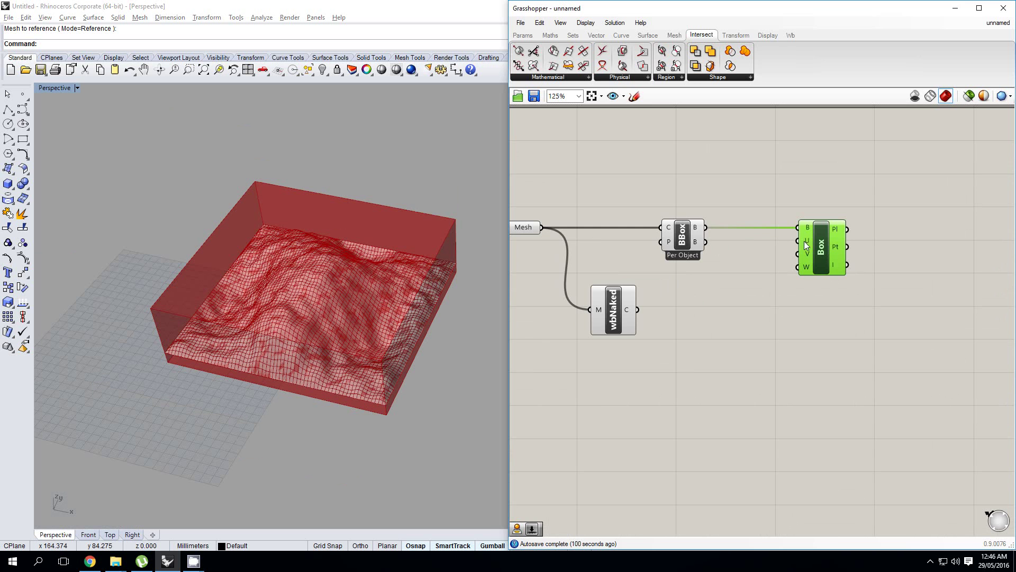
double_click(683, 160)
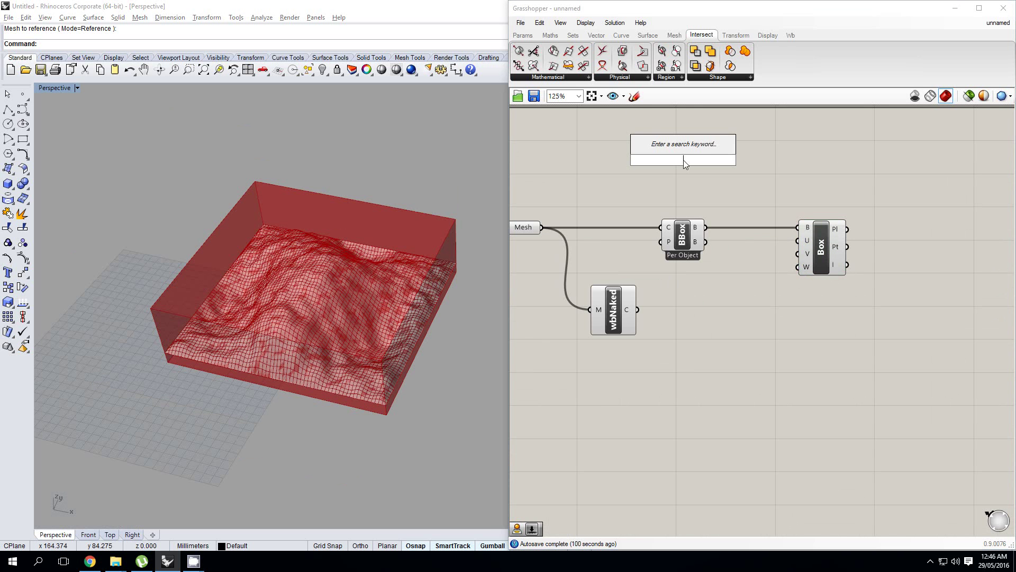
left_click(538, 38)
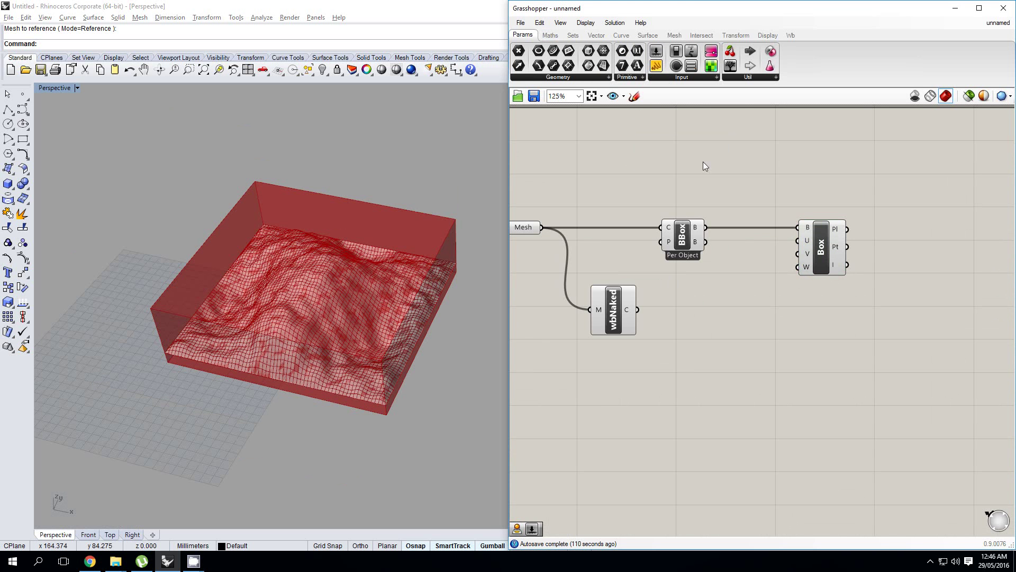
left_click(657, 54)
left_click_drag(696, 171, 697, 170)
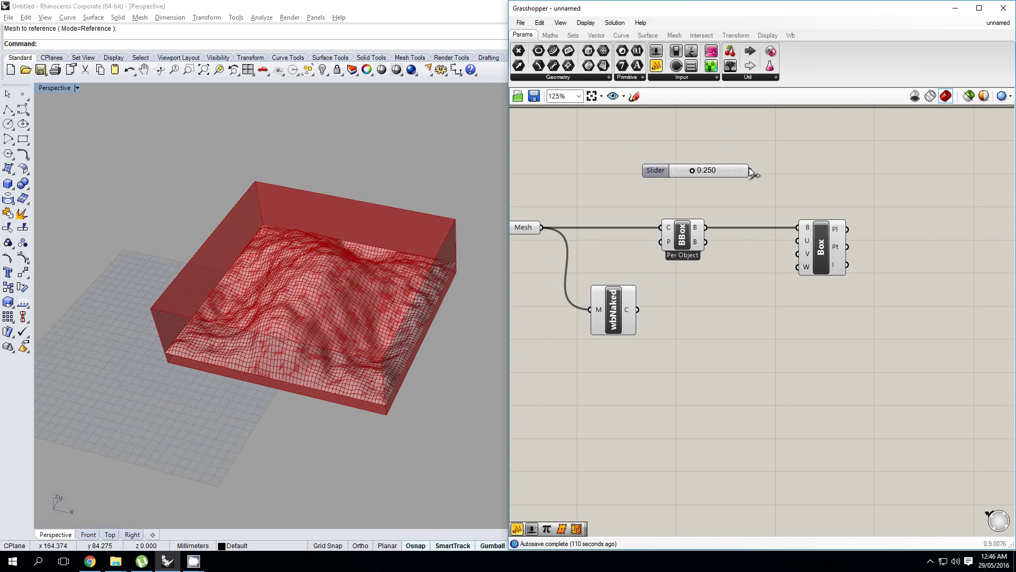
left_click_drag(774, 171, 797, 267)
left_click_drag(729, 174, 713, 169)
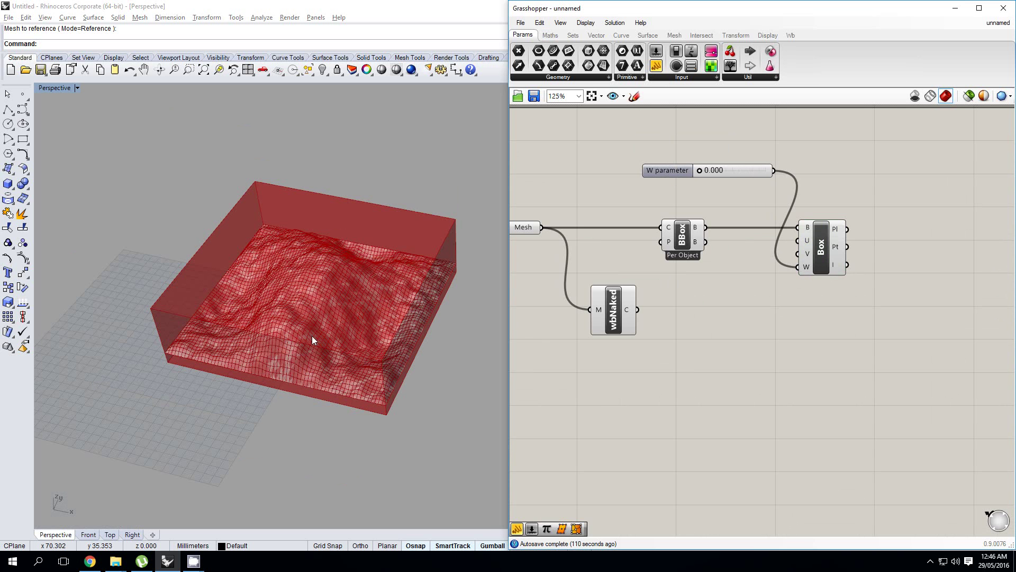
Step: Add a second number slider above the W parameter slider
right_click_drag(312, 336, 325, 280)
scroll(360, 379, "up", 4)
scroll(338, 314, "down", 4)
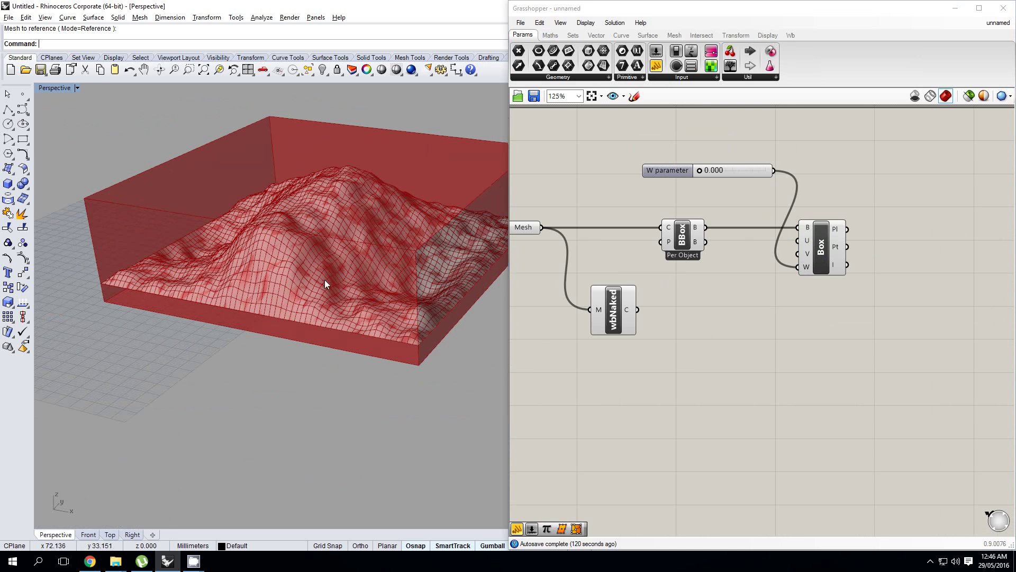
right_click_drag(740, 285, 764, 303)
right_click_drag(923, 300, 791, 315)
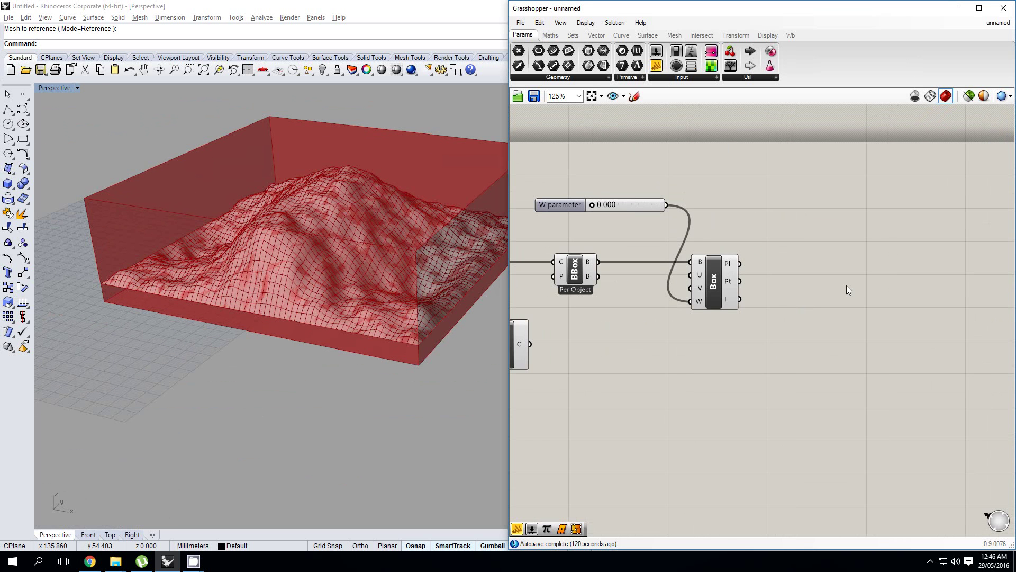
double_click(846, 284)
right_click_drag(749, 249, 779, 264)
left_click(652, 226)
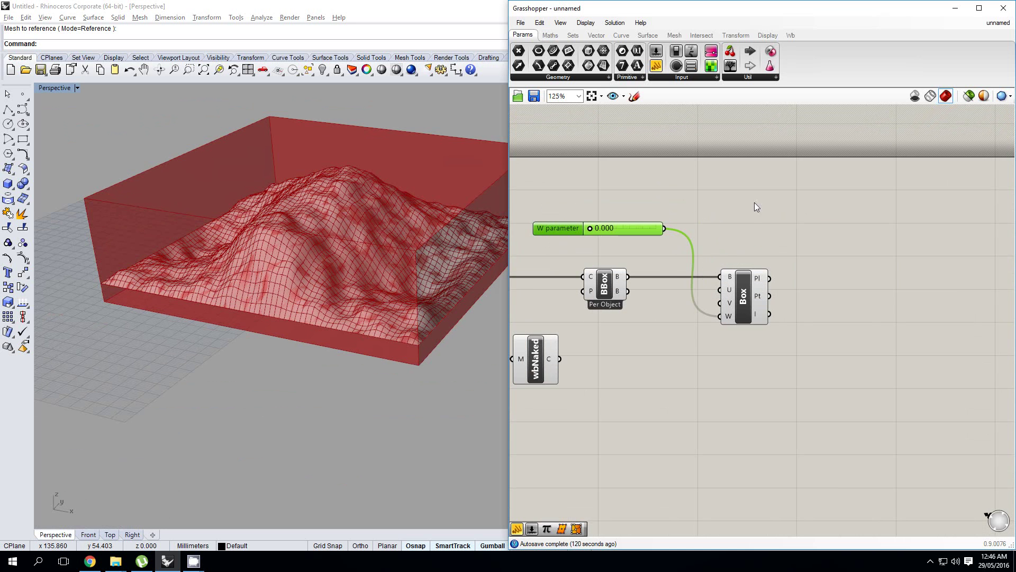
left_click(725, 207)
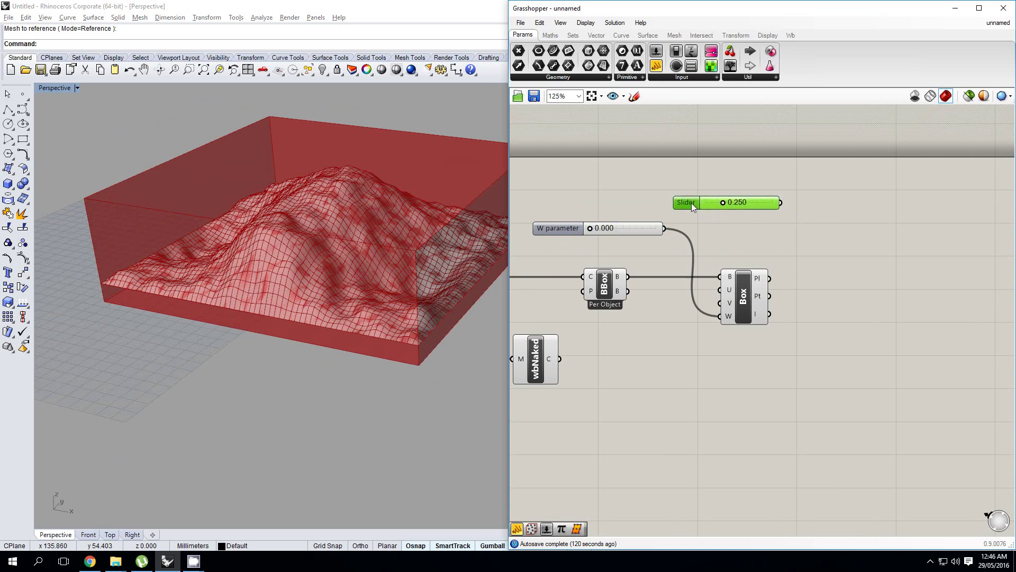
left_click_drag(691, 202, 684, 195)
Step: Add a Unit Z component beside the new slider and connect the slider to its F input
right_click_drag(854, 218, 806, 208)
left_click(807, 208)
double_click(776, 191)
type("z")
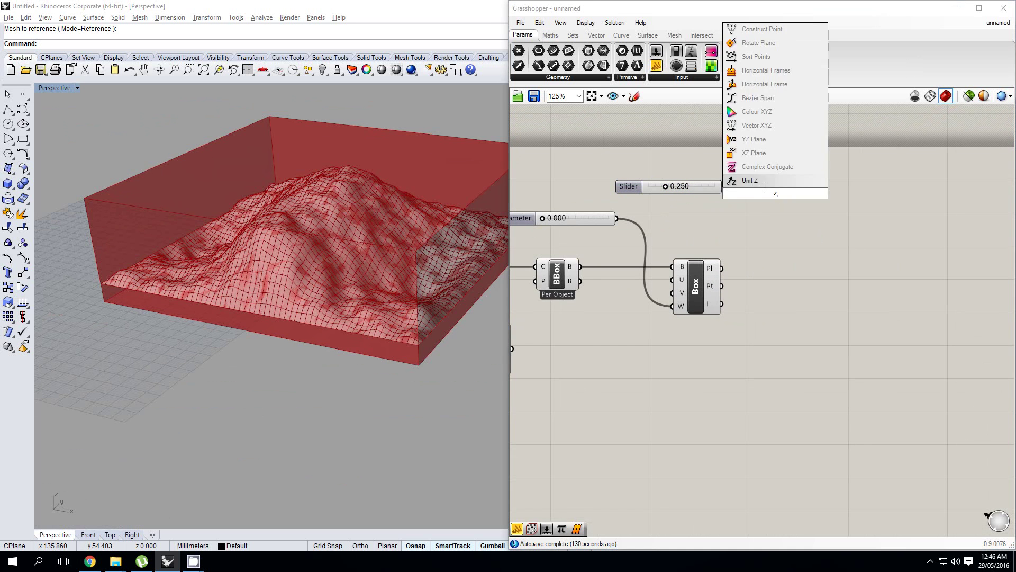
left_click(761, 183)
left_click_drag(723, 188, 759, 191)
Step: Add the component that projects an object onto a plane and connect the naked boundary's C output to its G input
right_click_drag(733, 286, 786, 263)
right_click_drag(732, 357, 699, 319)
double_click(757, 327)
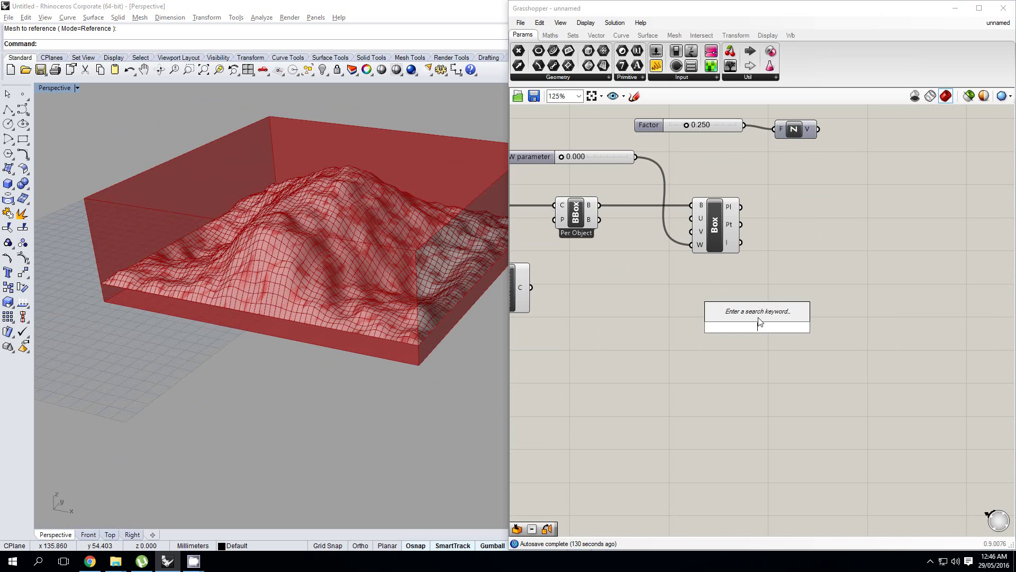
type("pro")
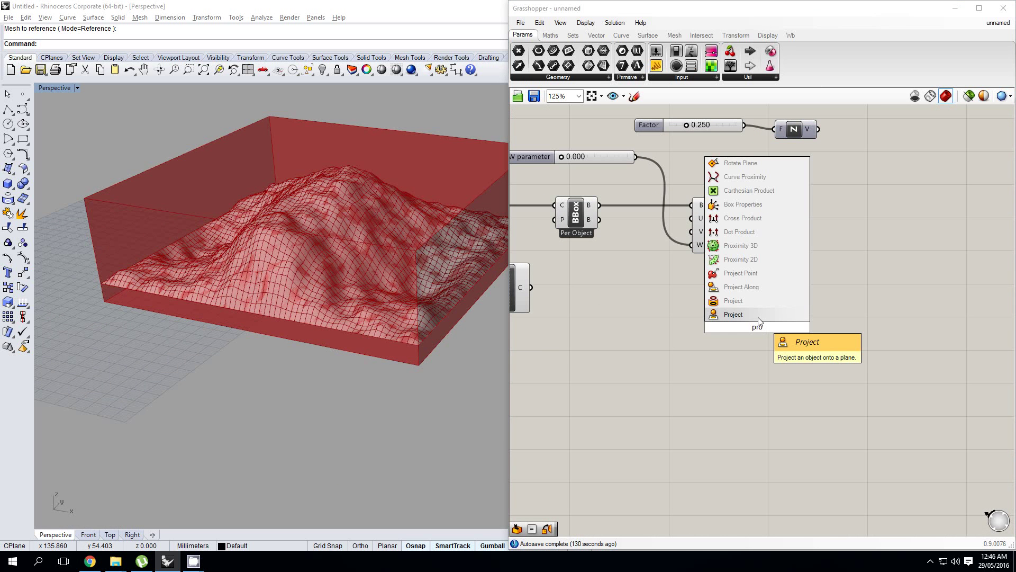
left_click(758, 318)
right_click_drag(721, 288, 768, 295)
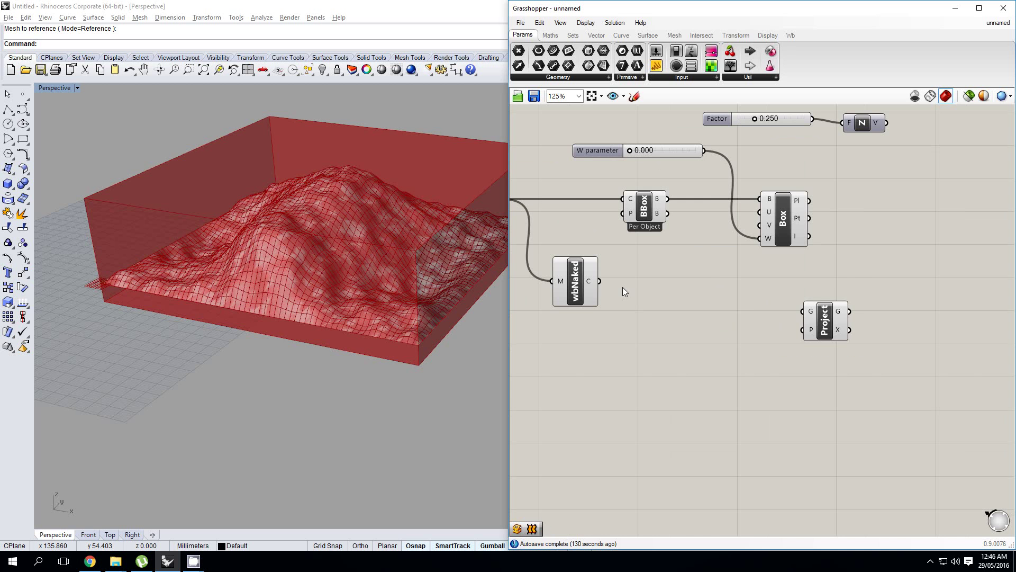
left_click_drag(599, 281, 890, 290)
Step: Connect the Evaluate Box's Pl output to the Project component's P input
right_click_drag(834, 231, 746, 228)
left_click(747, 228)
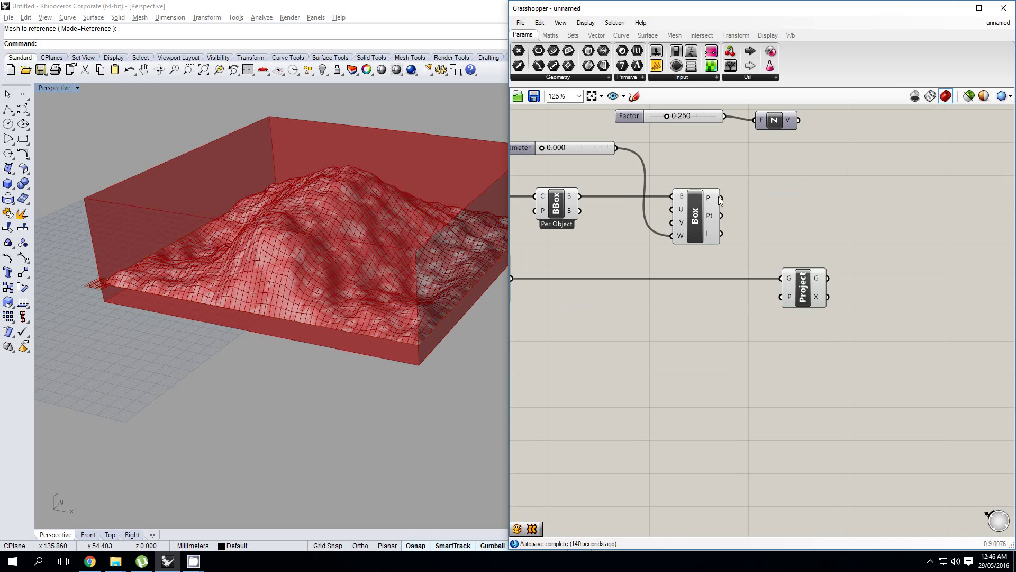
left_click_drag(721, 199, 781, 296)
right_click_drag(815, 297, 760, 304)
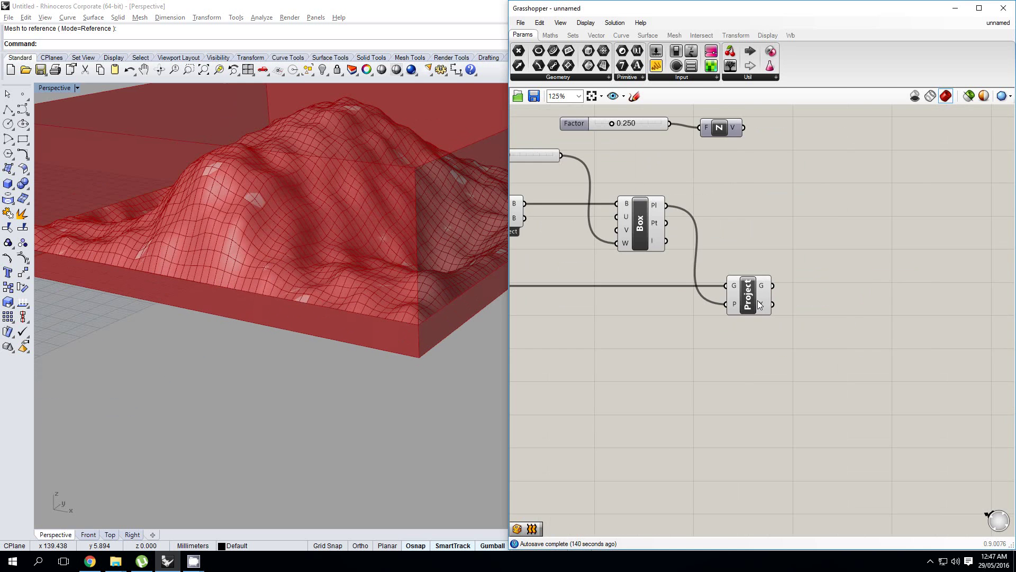
Step: Duplicate the Project component above the original and connect the Mesh parameter to the copy's G input in place of the boundary
left_click(759, 304)
scroll(742, 304, "down", 3)
right_click_drag(373, 303, 412, 307)
right_click_drag(837, 331, 784, 338)
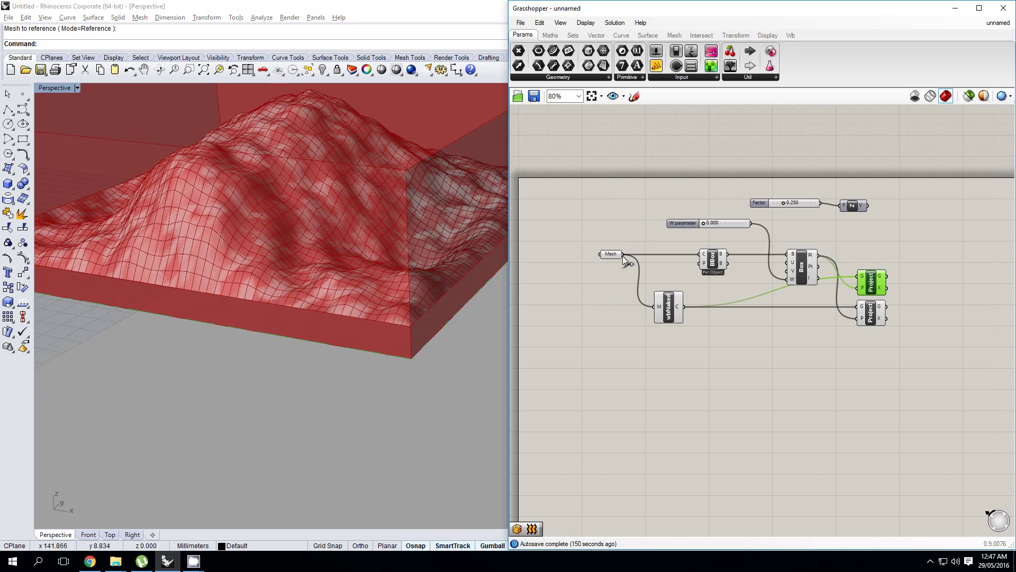
left_click_drag(623, 255, 857, 287)
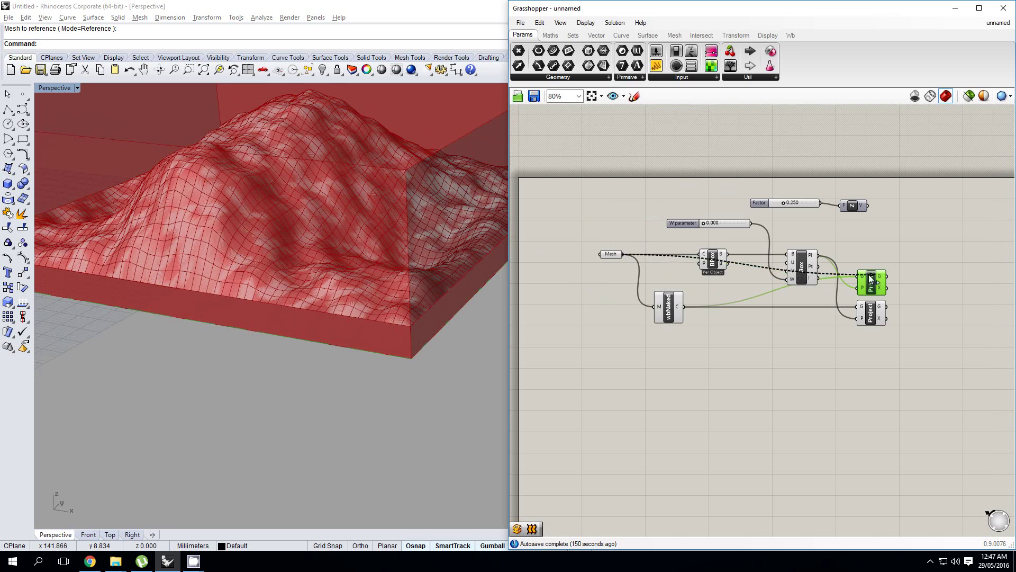
Step: Examine the flattened mesh beneath the terrain from low and close viewpoints
mouse_move(328, 322)
right_mouse_down()
mouse_move(377, 333)
mouse_move(404, 299)
mouse_move(421, 304)
mouse_move(358, 288)
mouse_move(390, 328)
mouse_move(344, 315)
mouse_move(379, 309)
mouse_move(345, 310)
mouse_move(417, 322)
mouse_move(320, 328)
right_mouse_up()
scroll(370, 322, "up", 4)
scroll(402, 316, "down", 4)
scroll(388, 308, "down", 4)
scroll(321, 332, "up", 5)
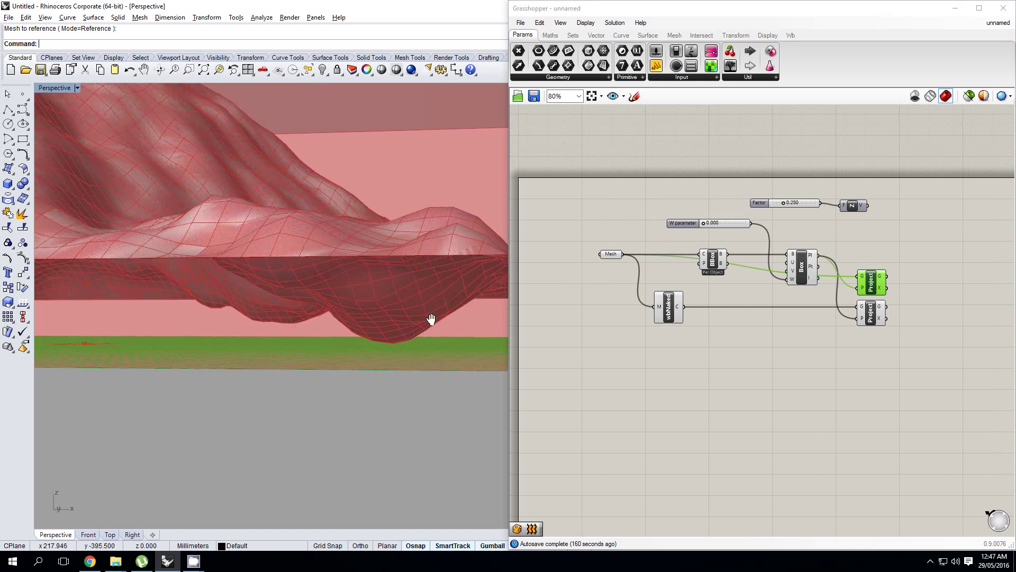
mouse_move(412, 328)
right_mouse_down()
mouse_move(395, 323)
mouse_move(427, 314)
mouse_move(393, 317)
mouse_move(404, 318)
mouse_move(370, 338)
mouse_move(424, 339)
mouse_move(396, 341)
right_mouse_up()
scroll(408, 344, "down", 6)
Step: Move both Project components farther from the Evaluate Box to free space beside it on the canvas
right_click_drag(693, 352, 575, 387)
left_click(776, 315)
right_click_drag(810, 343, 785, 356)
left_click_drag(785, 392, 724, 315)
scroll(683, 319, "up", 1)
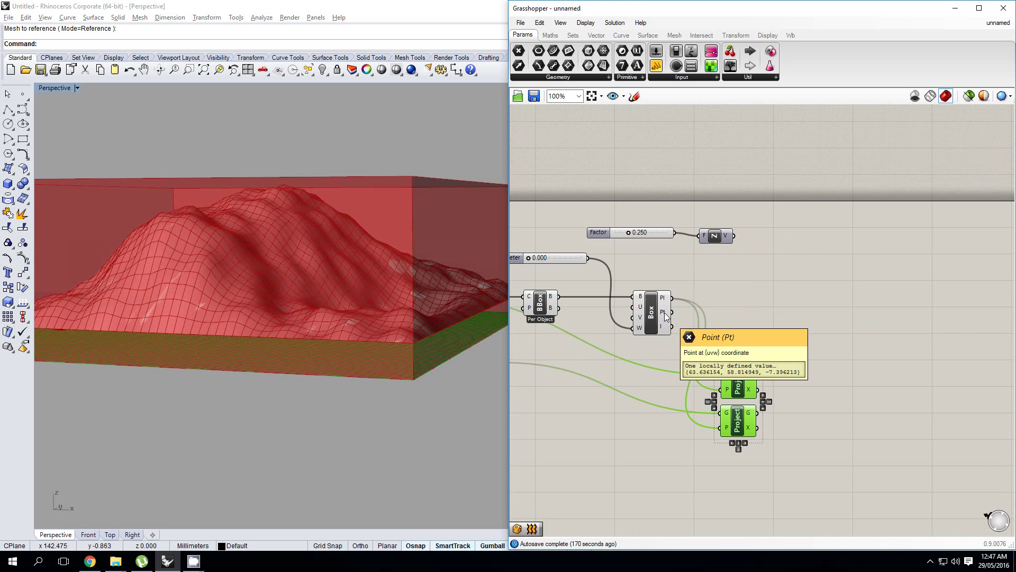
right_click_drag(758, 324, 782, 324)
left_click(777, 319)
left_click_drag(813, 448, 813, 386)
left_click(767, 324)
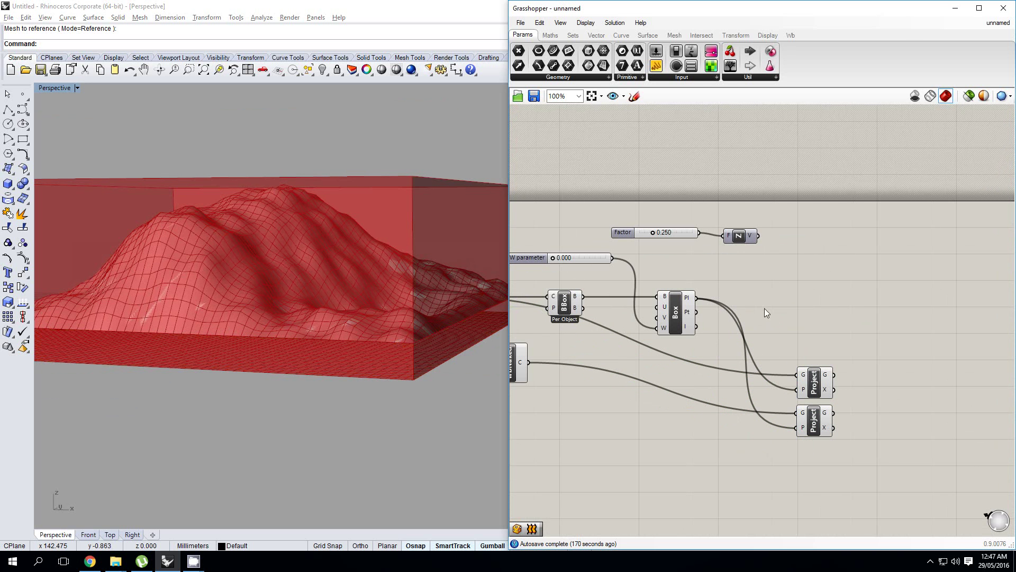
Step: Add a Subtraction component beside the Evaluate Box and shift both Project components farther along the canvas
left_click(549, 35)
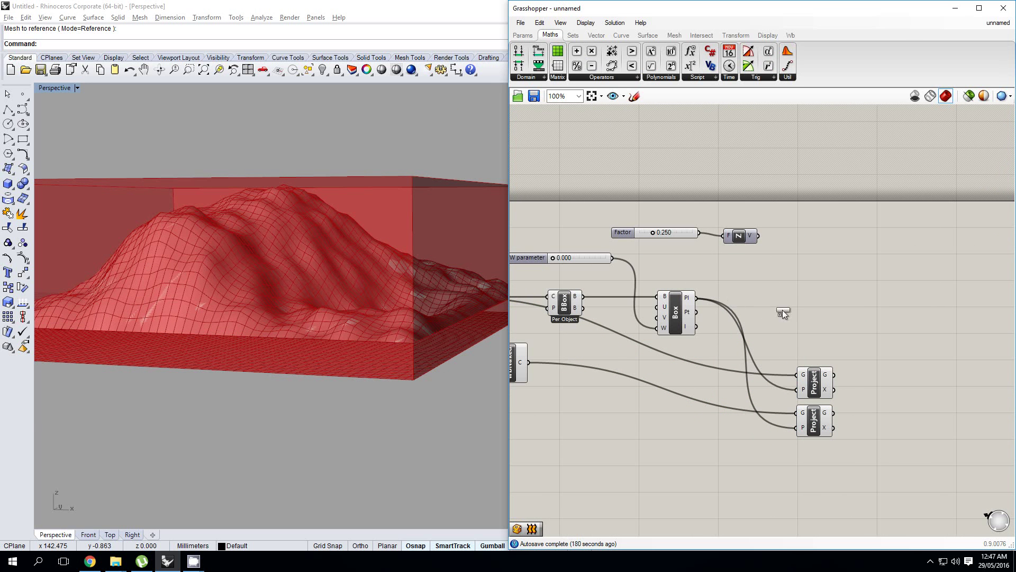
left_click_drag(783, 310, 788, 310)
scroll(846, 428, "up", 2)
left_click_drag(848, 427, 895, 375)
left_click(733, 327)
Step: Align the Factor slider with the Unit Z component so their connecting wire runs straight
right_click_drag(639, 258, 683, 260)
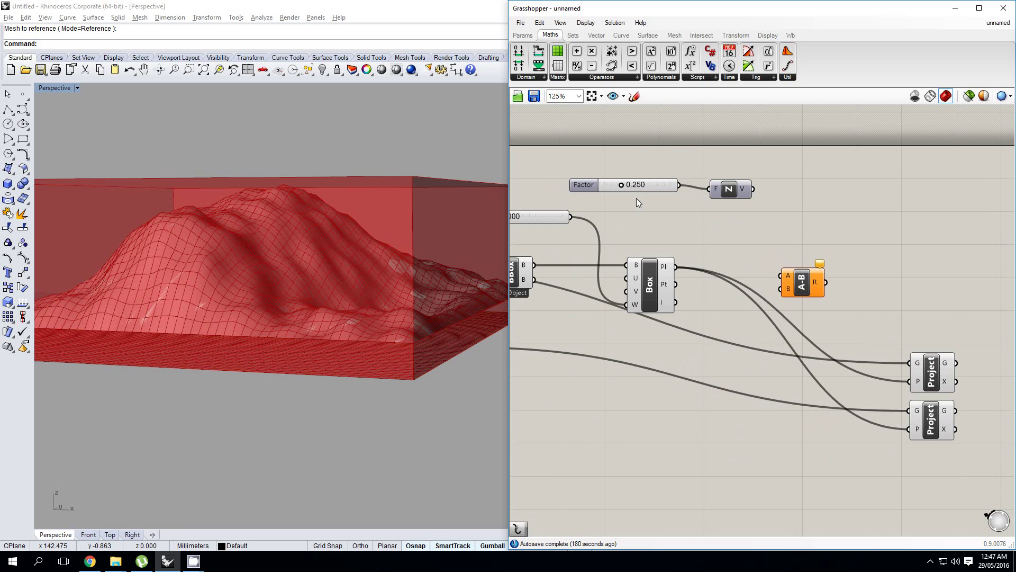
left_click_drag(647, 185, 645, 189)
left_click(727, 190)
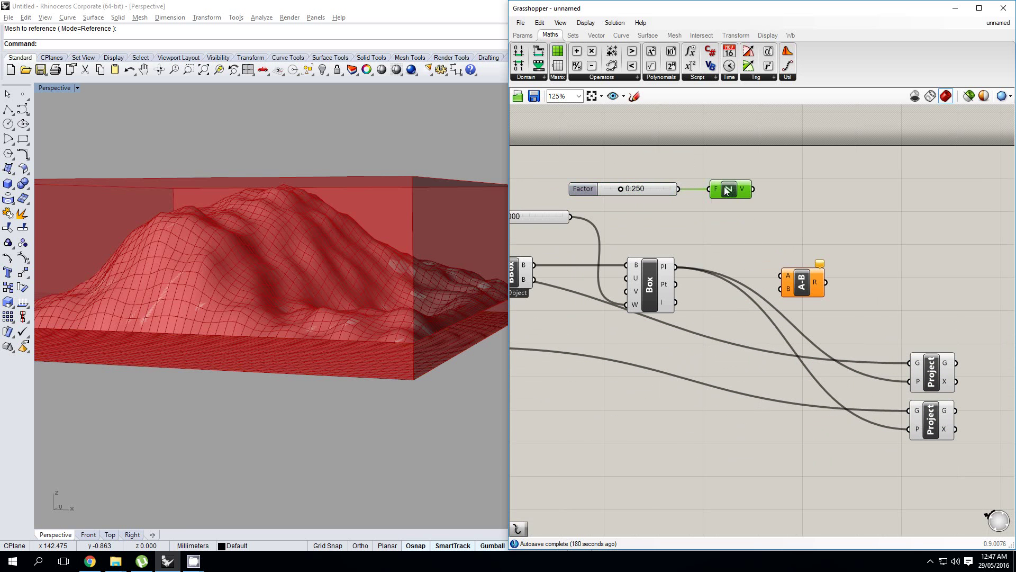
left_click_drag(727, 189, 718, 190)
left_click(763, 239)
mouse_move(707, 216)
right_mouse_down()
mouse_move(685, 215)
mouse_move(723, 223)
mouse_move(697, 228)
right_mouse_up()
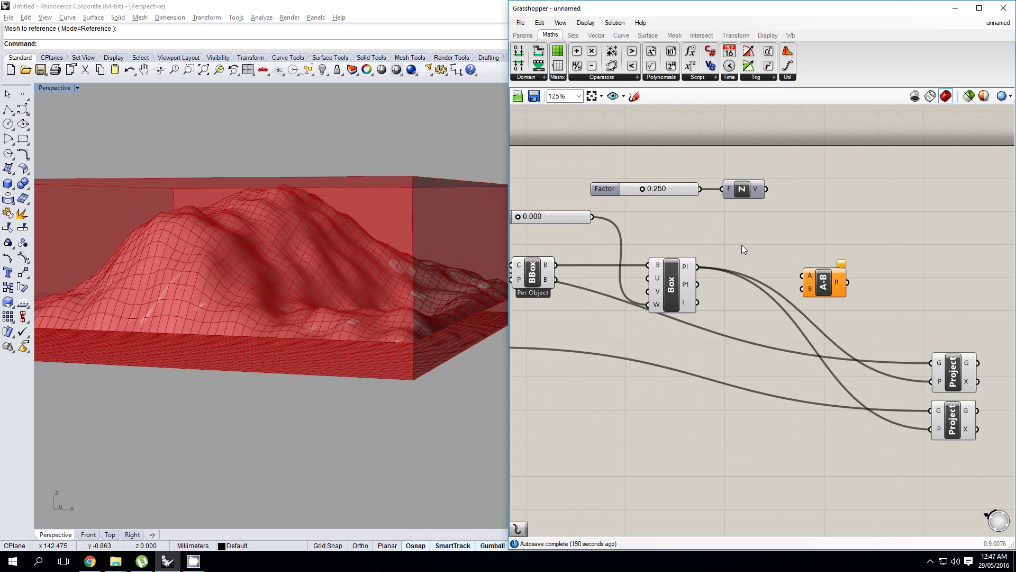
Step: Add a Move component and place it directly above the Subtraction component
double_click(834, 242)
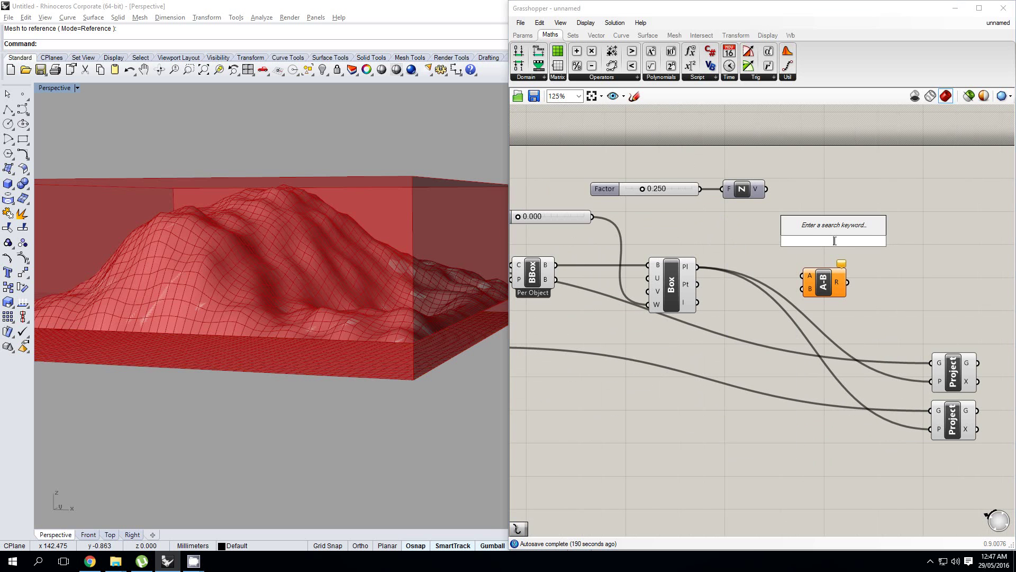
type("move")
key("Return")
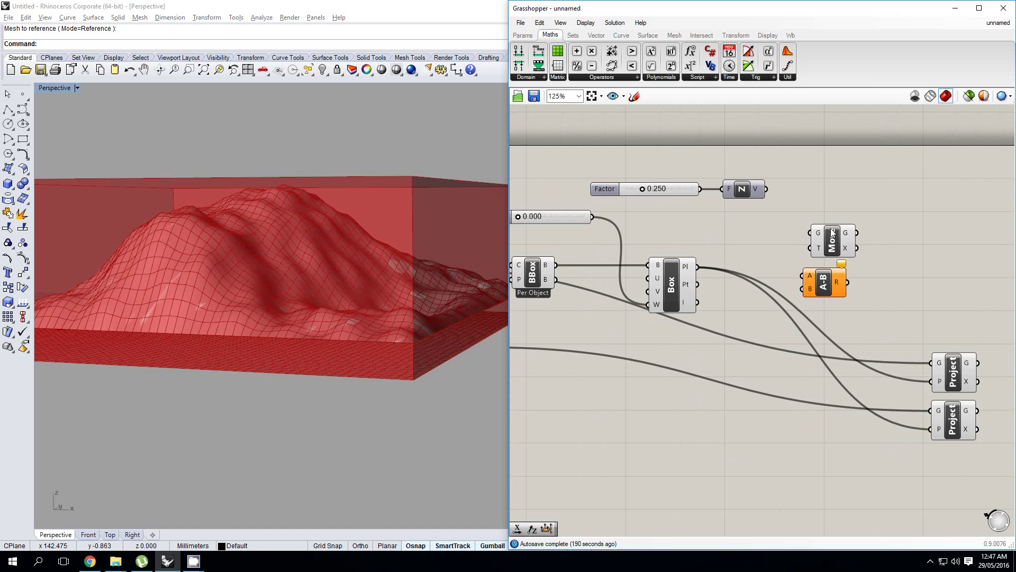
left_click_drag(831, 233, 824, 233)
left_click(819, 286)
left_click(773, 237)
Step: Connect the Evaluate Box's Pt output to the Subtraction component's A input
right_click_drag(759, 240, 750, 241)
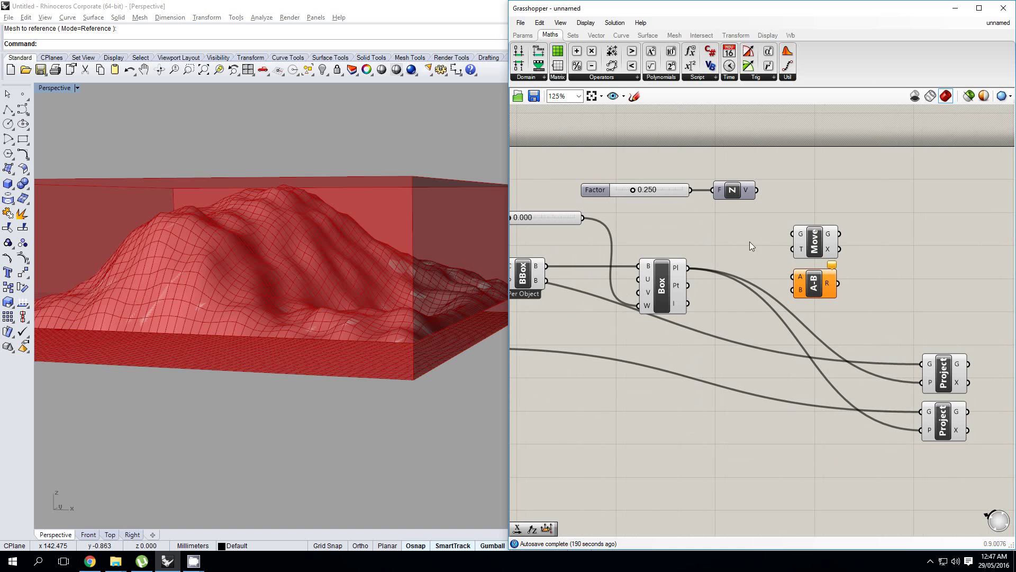
right_click_drag(801, 288, 790, 286)
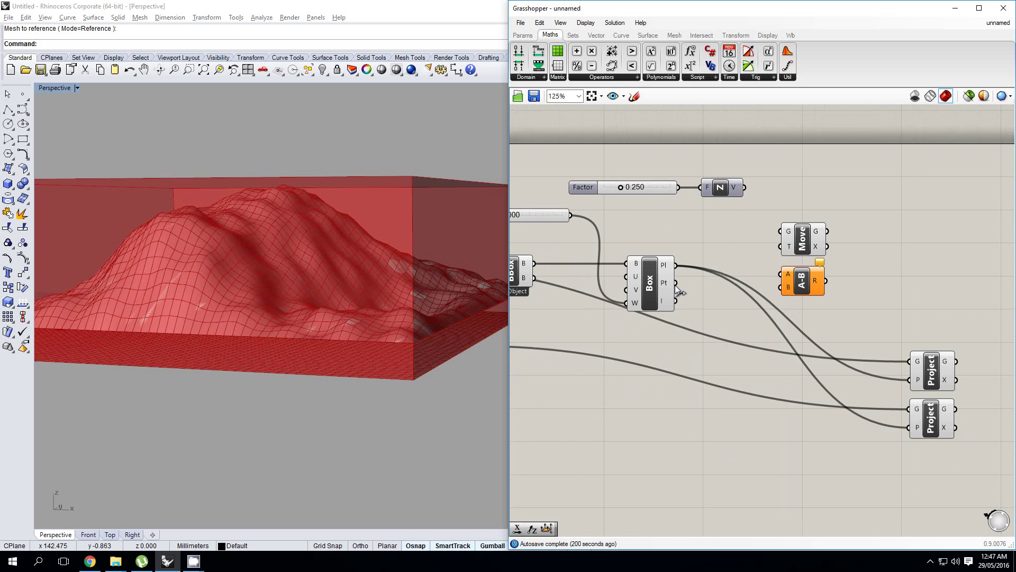
left_click_drag(676, 282, 803, 289)
Step: Set the Factor slider's maximum and its value to 10
double_click(584, 187)
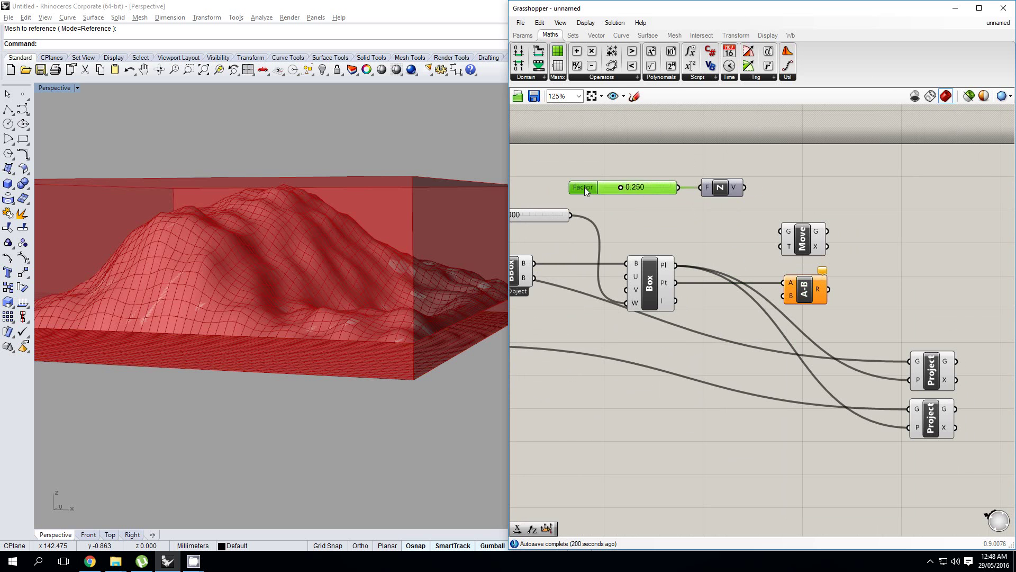
double_click(597, 219)
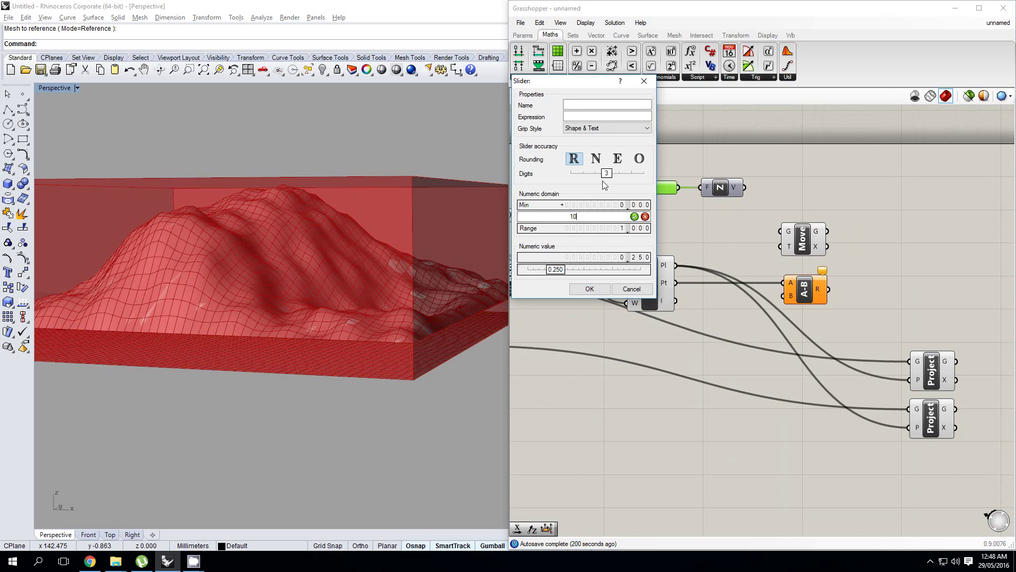
key("Return")
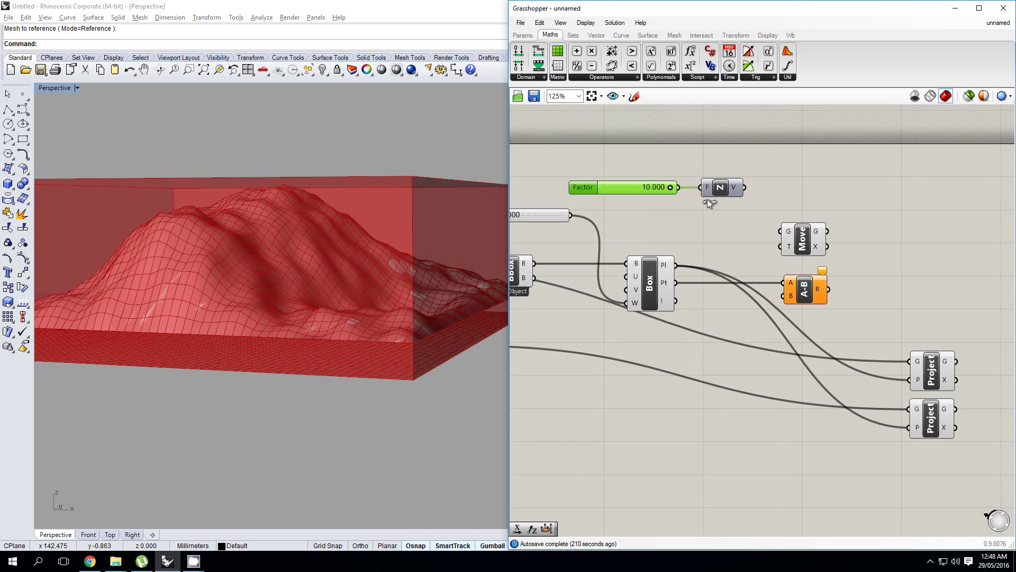
Step: Connect the Unit Z vector to the Subtraction component's B input and preview the resulting point below the terrain
right_click_drag(759, 214, 748, 211)
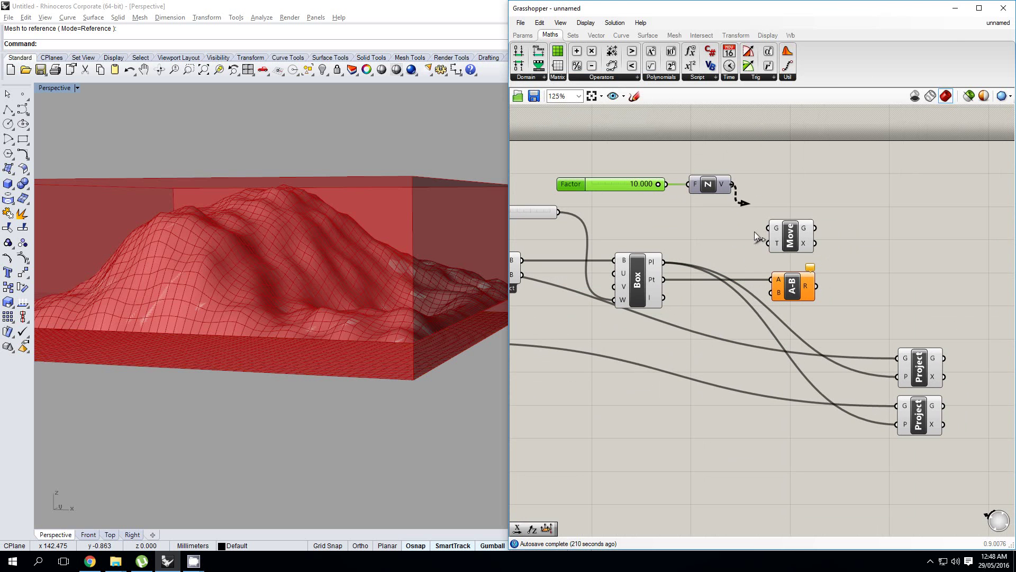
left_click_drag(754, 233, 776, 293)
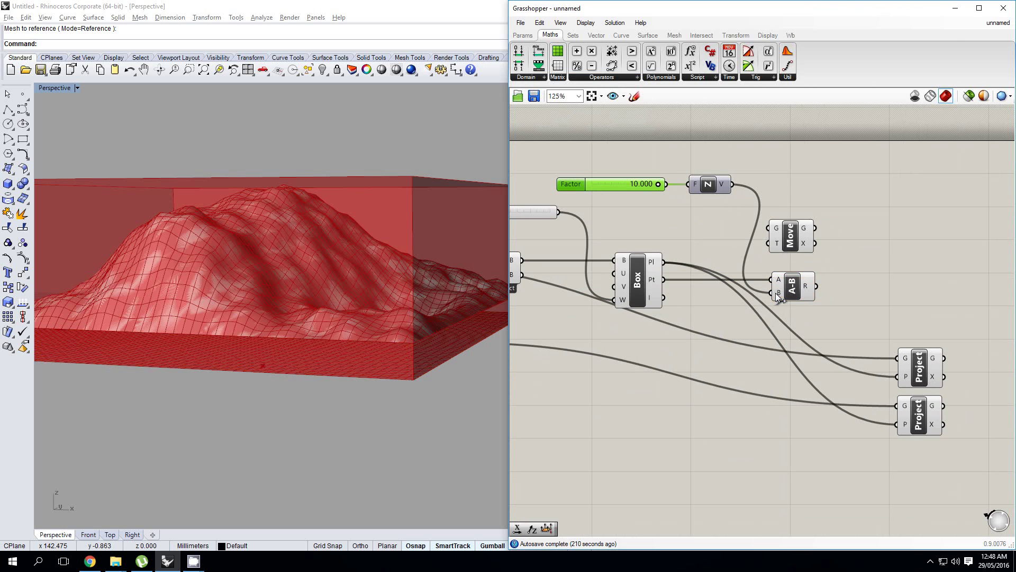
left_click(783, 293)
right_click_drag(372, 350, 352, 350)
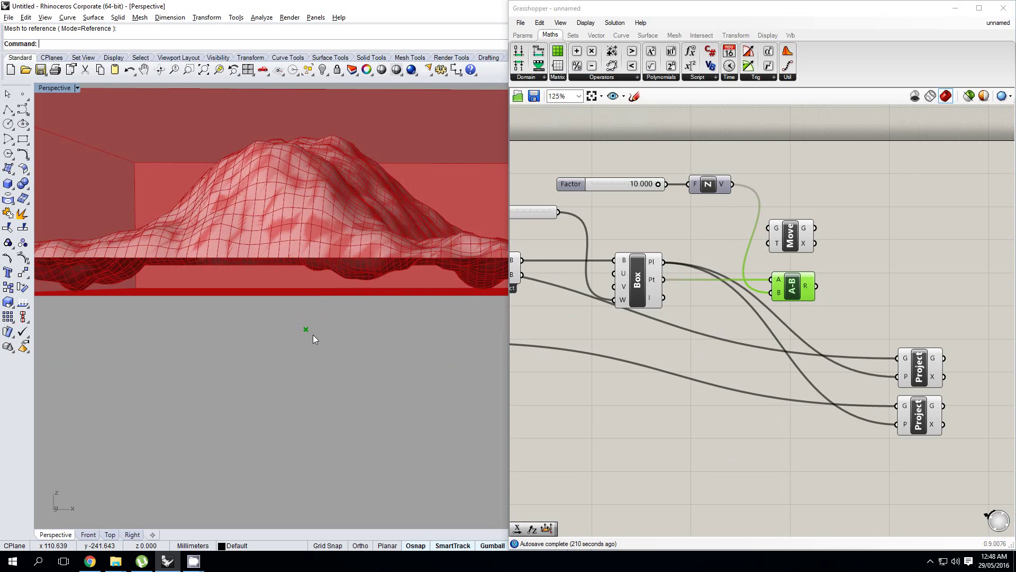
Step: Try moving the box point down by adding a Negative component and wiring it and the Pt output into the Move component
right_click_drag(349, 288, 397, 298)
right_click_drag(714, 265, 692, 264)
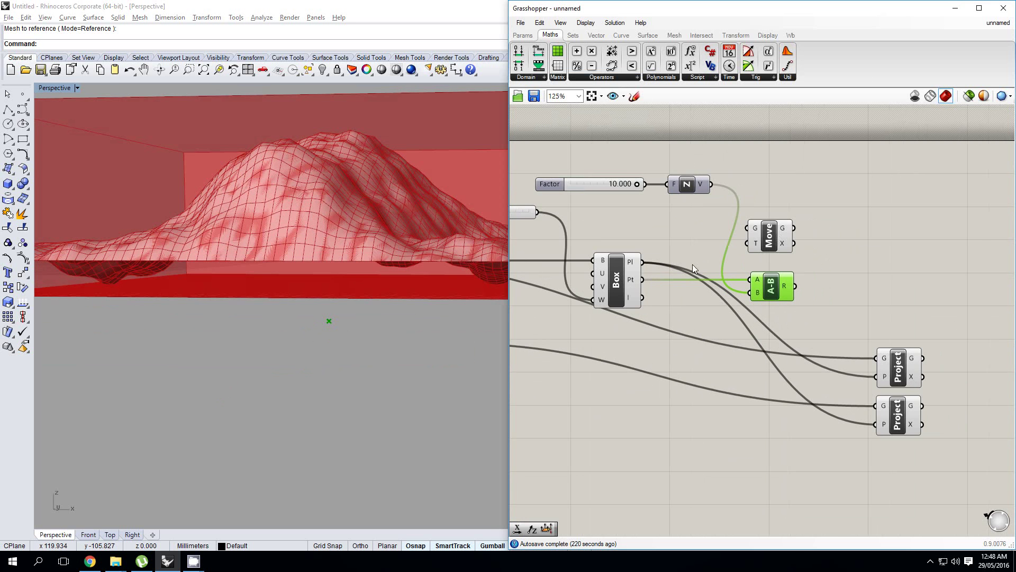
left_click_drag(778, 235, 823, 235)
double_click(754, 224)
type("neg")
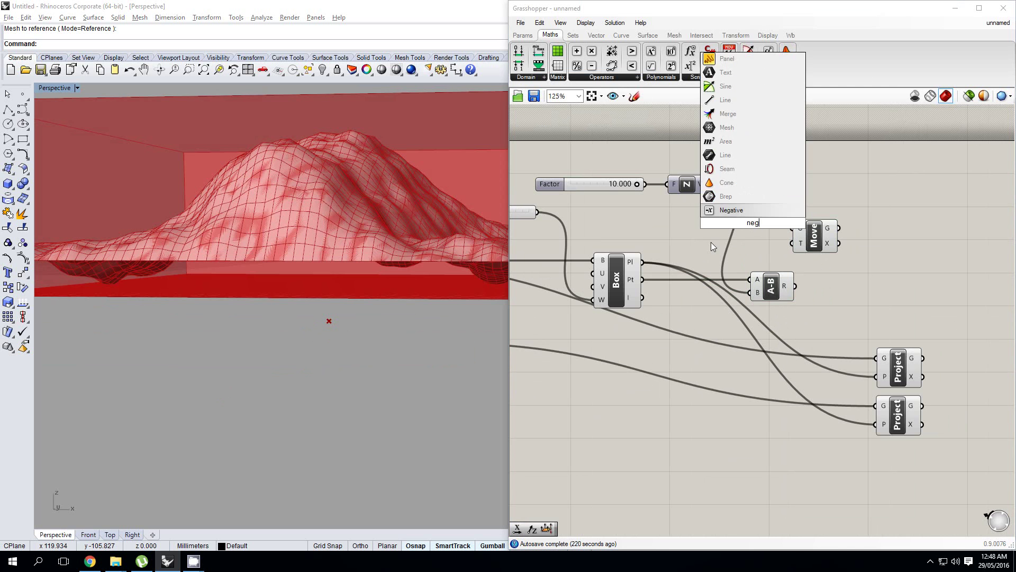
key("Return")
left_click_drag(642, 280, 794, 244)
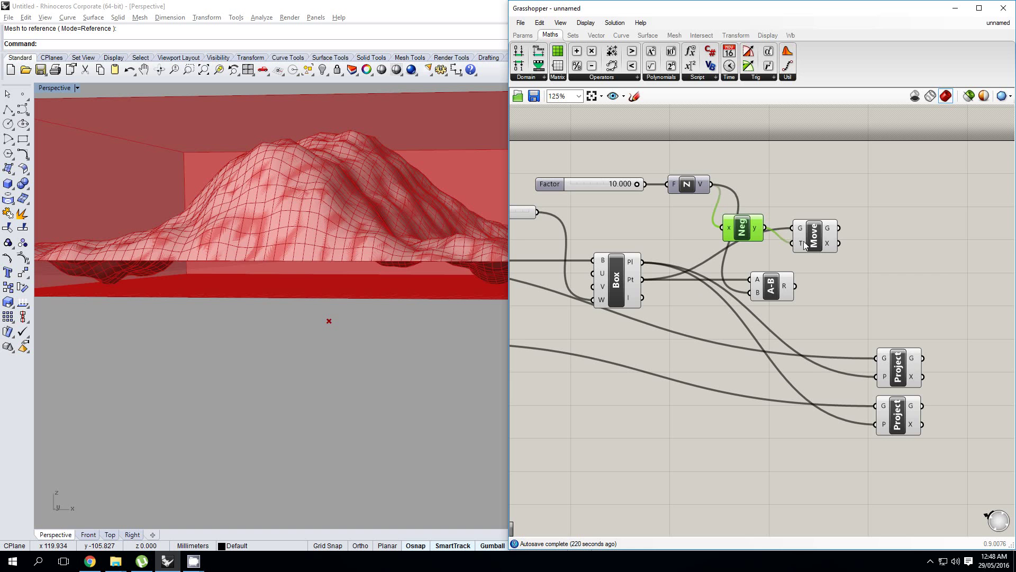
left_click(827, 242)
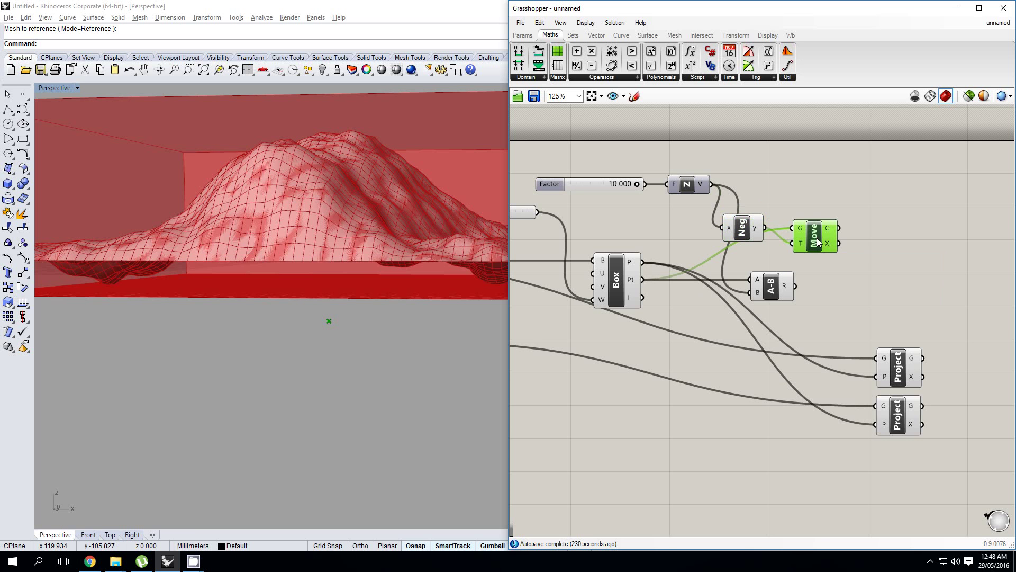
Step: Delete the Negative and Move components, keeping the Subtraction component
left_click_drag(875, 257, 735, 211)
key("Delete")
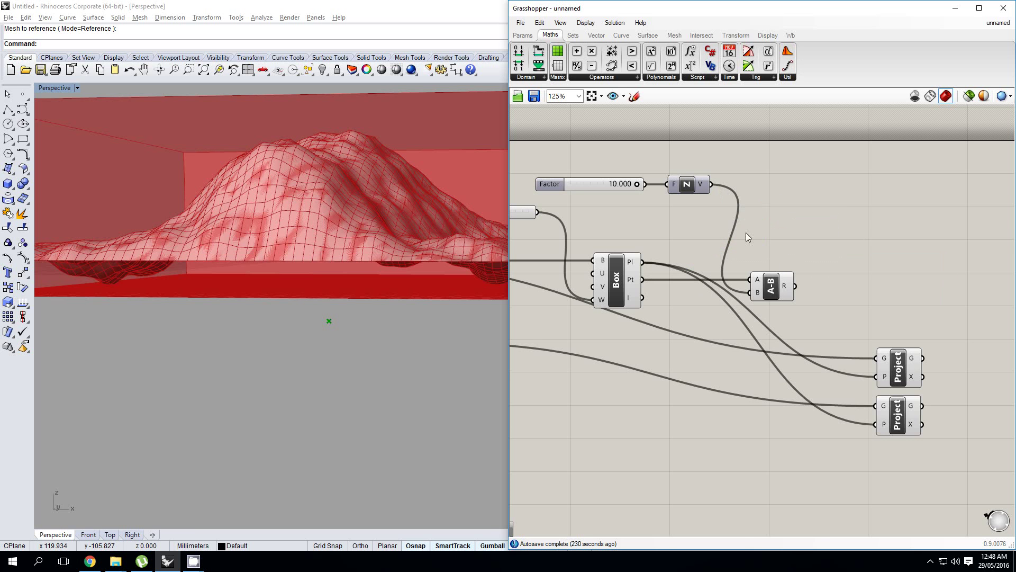
left_click(782, 295)
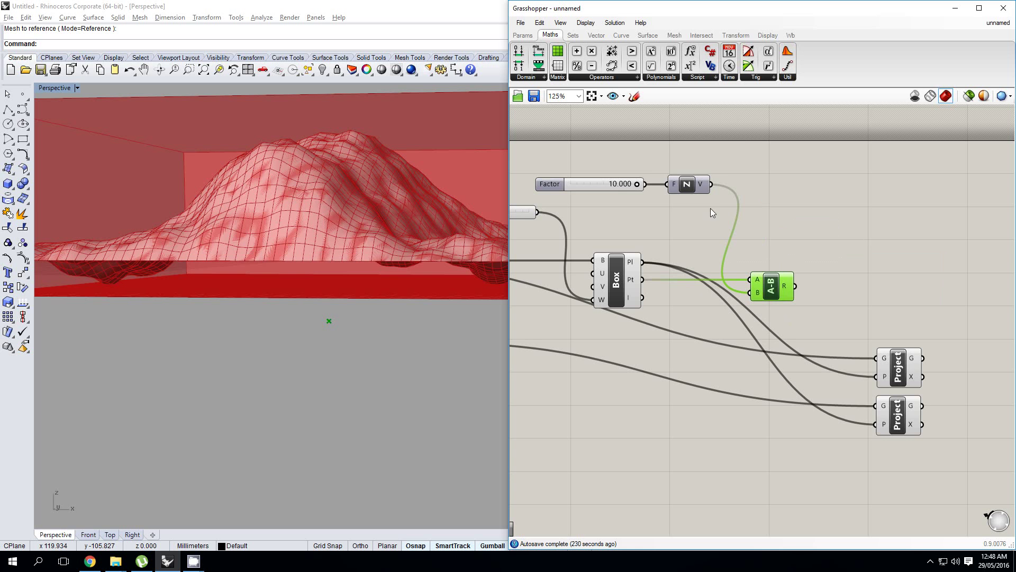
Step: Rearrange the Factor slider, Unit Z and Subtraction components around the Evaluate Box for a cleaner layout
left_click(684, 194)
left_click_drag(684, 193, 608, 196)
left_click(691, 241)
right_click_drag(773, 279, 736, 274)
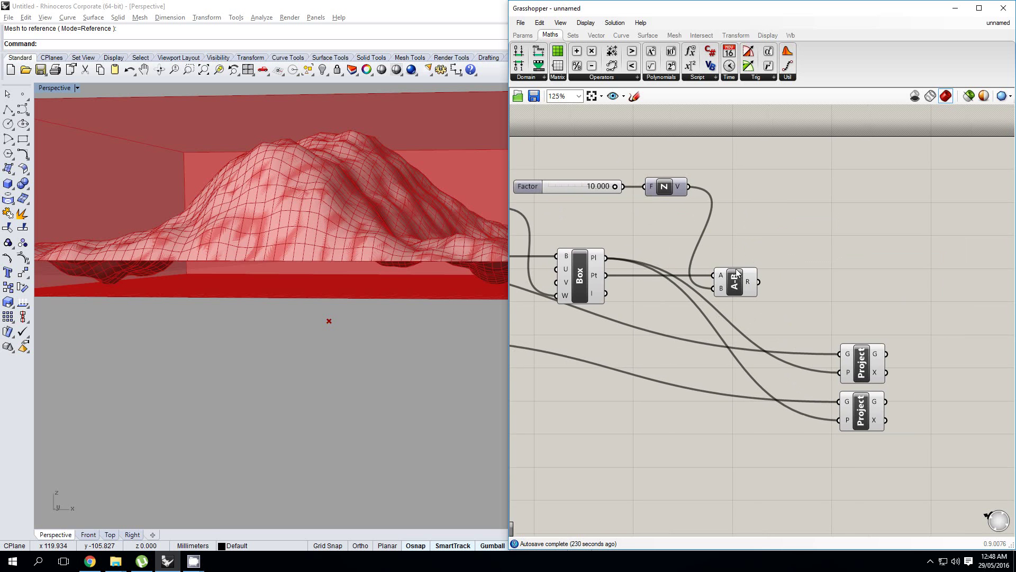
left_click_drag(736, 274, 759, 274)
right_click_drag(654, 266, 677, 263)
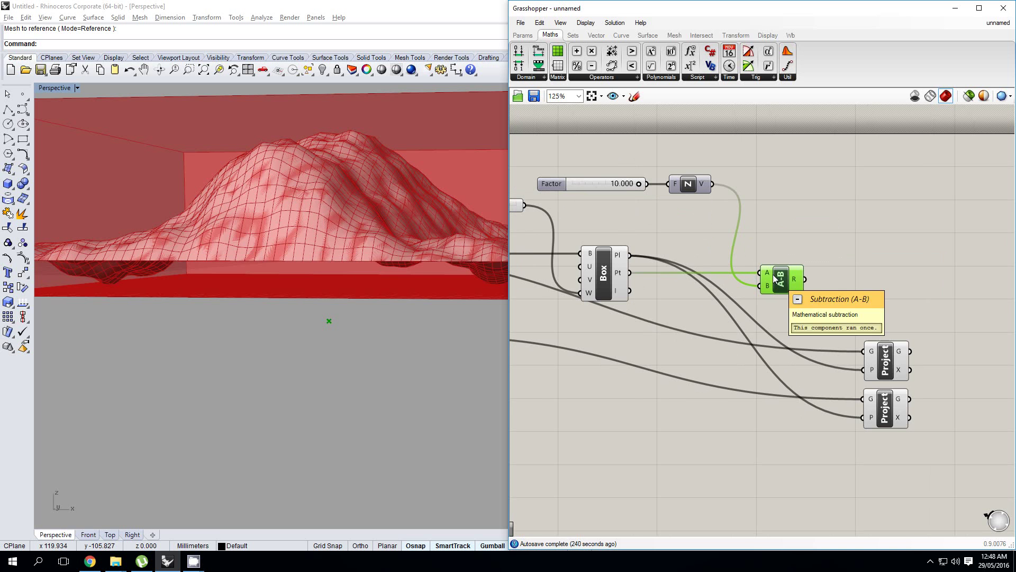
scroll(774, 279, "up", 2)
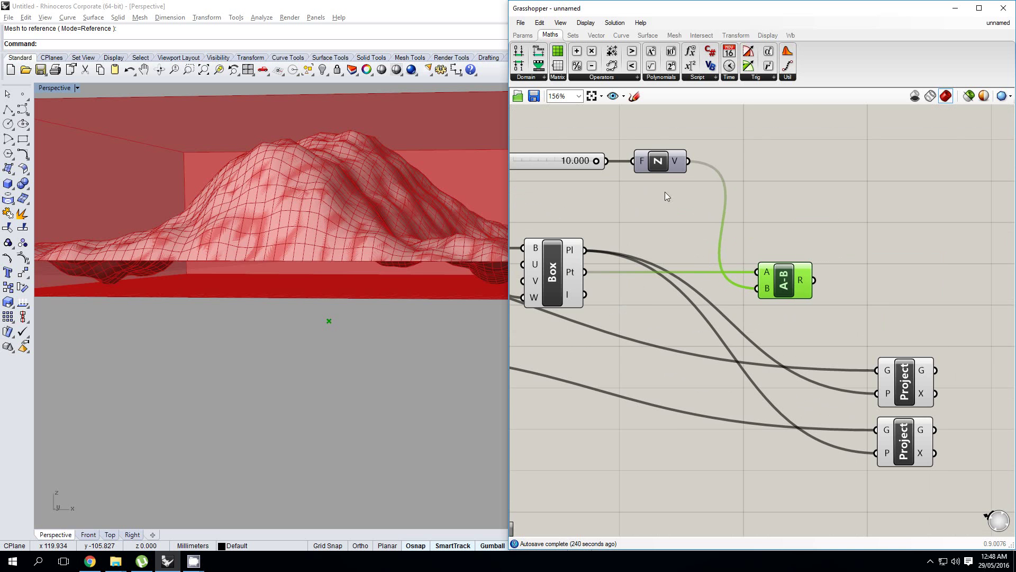
right_click_drag(666, 196, 751, 240)
left_click_drag(750, 241, 644, 184)
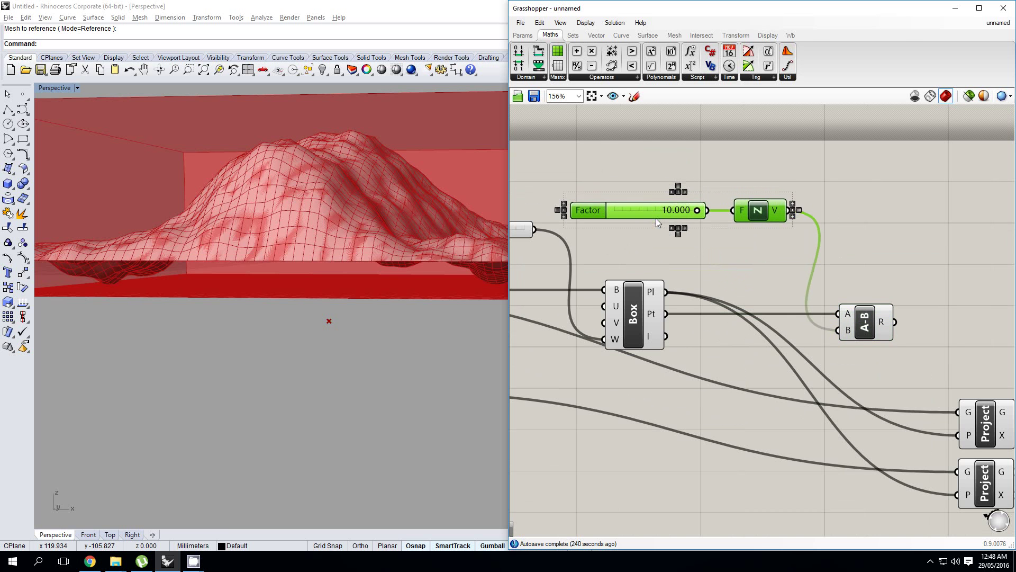
left_click_drag(656, 219, 656, 227)
left_click(818, 274)
right_click_drag(820, 276, 726, 255)
scroll(726, 254, "down", 1)
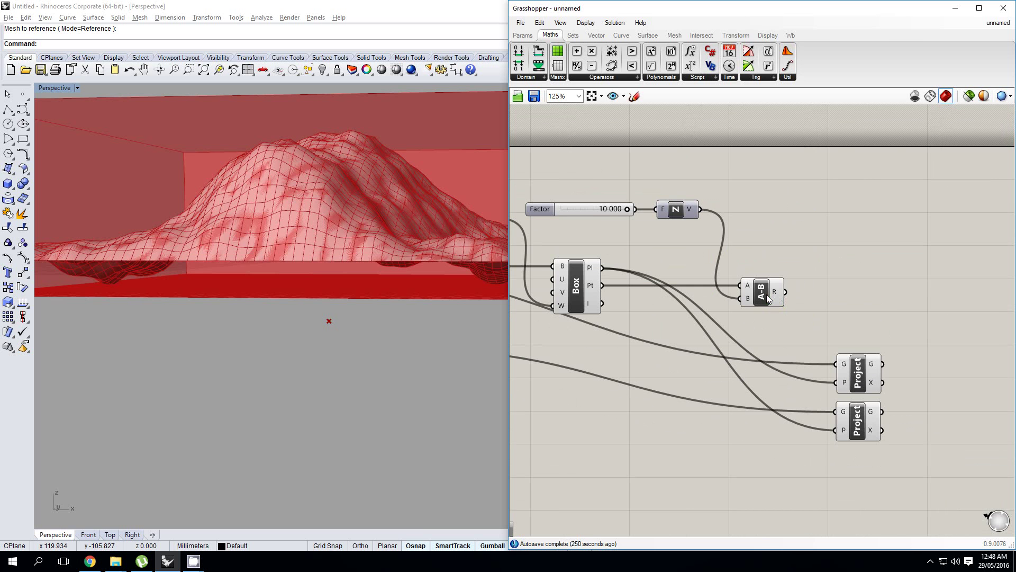
Step: Connect the Subtraction component's R output to the P inputs of both Project components, replacing the existing plane connections
left_click(767, 295)
right_click_drag(789, 289, 751, 288)
left_click_drag(753, 273, 804, 364)
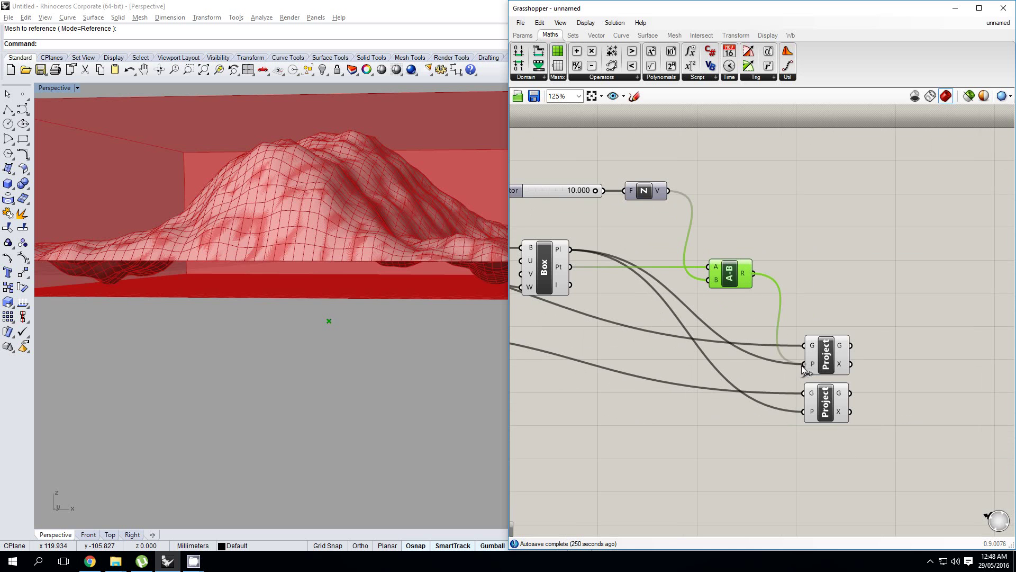
left_click_drag(753, 273, 806, 412)
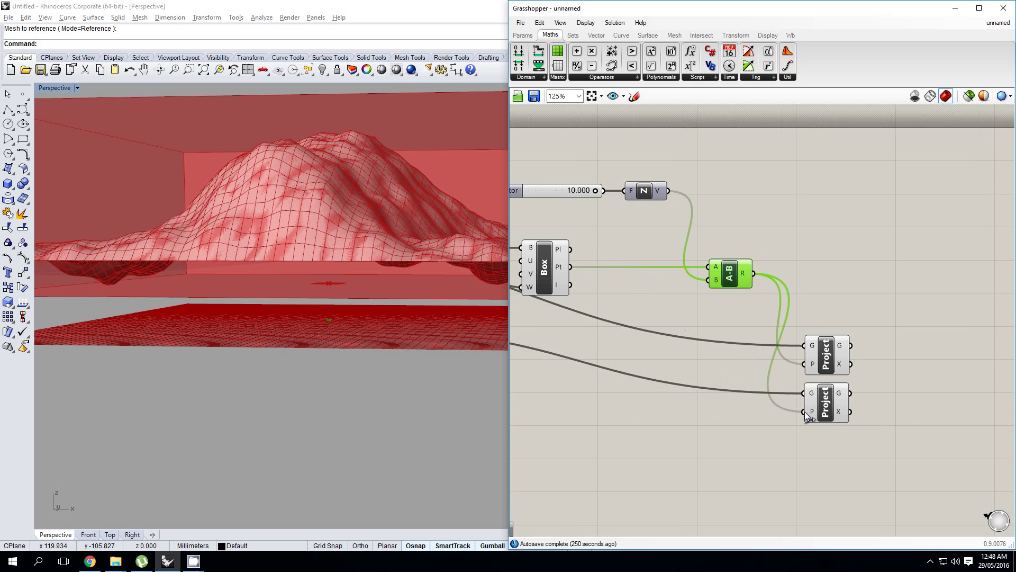
left_click(751, 337)
Step: Shift the Subtraction component closer to the Evaluate Box and reposition the Factor slider with the Unit Z component
left_click_drag(728, 273, 702, 274)
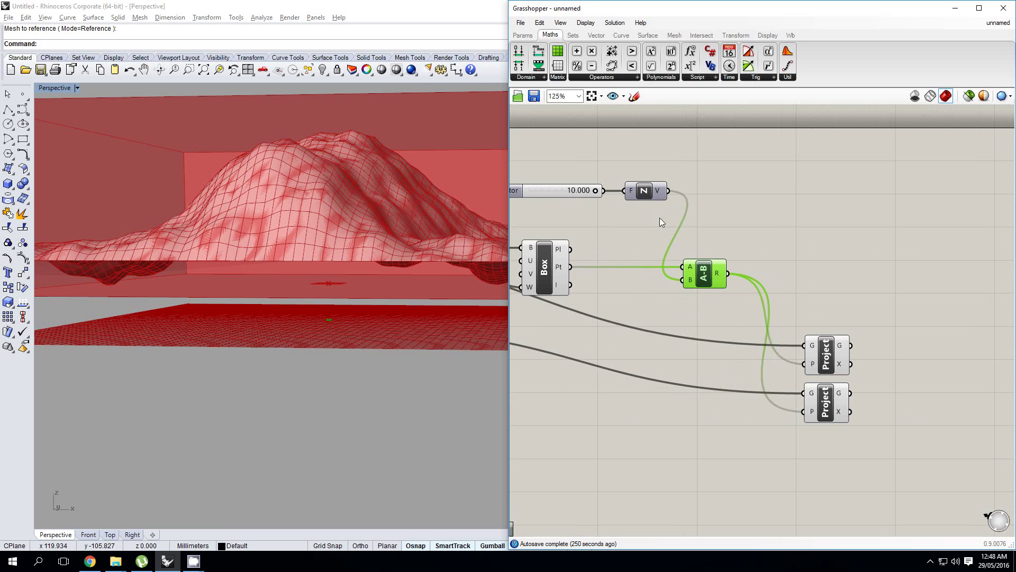
right_click_drag(660, 220, 748, 253)
left_click_drag(752, 251, 659, 212)
left_click_drag(651, 222, 625, 192)
left_click(620, 225)
Step: Move the two Project components together slightly further away from the Subtraction component
scroll(364, 277, "down", 5)
right_click_drag(364, 277, 343, 307)
scroll(364, 297, "up", 4)
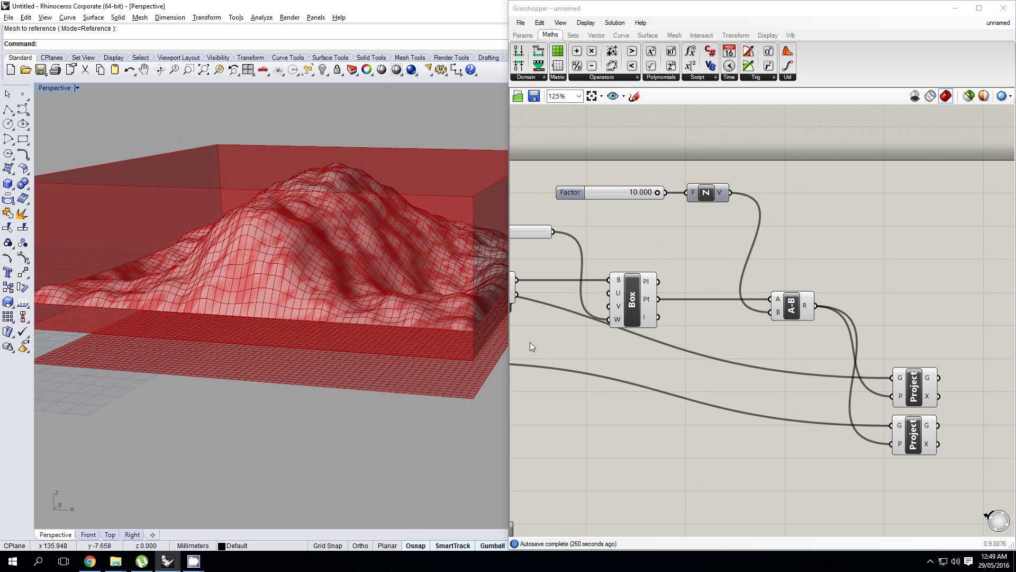
right_click_drag(401, 346, 420, 354)
right_click_drag(680, 364, 620, 350)
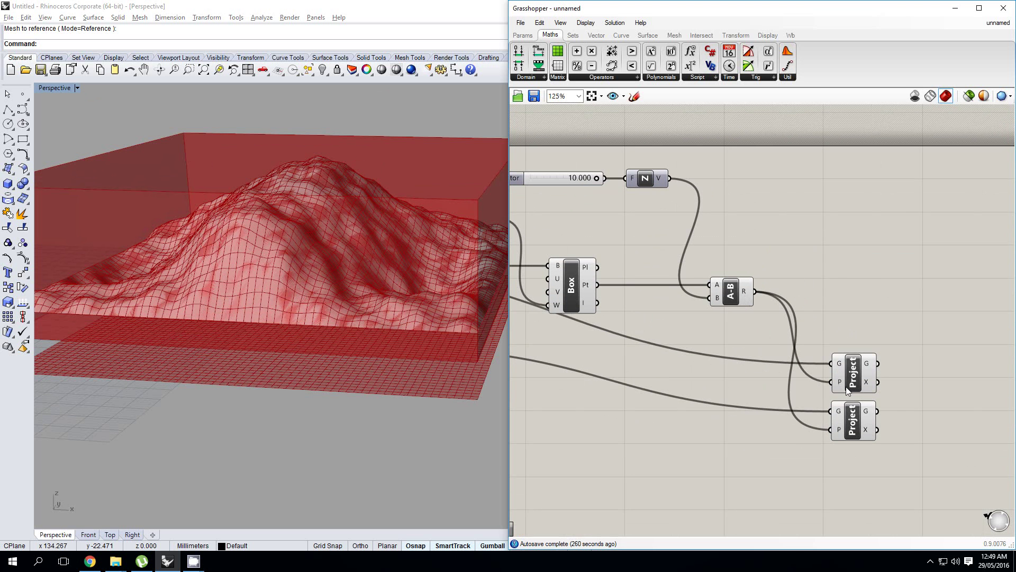
scroll(854, 384, "down", 1)
left_click_drag(901, 459, 837, 351)
left_click_drag(849, 371, 864, 371)
left_click(767, 378)
Step: Examine the projected terrain mesh beneath the bounding box from several angles
right_click_drag(455, 374, 339, 316)
scroll(343, 320, "down", 3)
right_click_drag(465, 331, 536, 365)
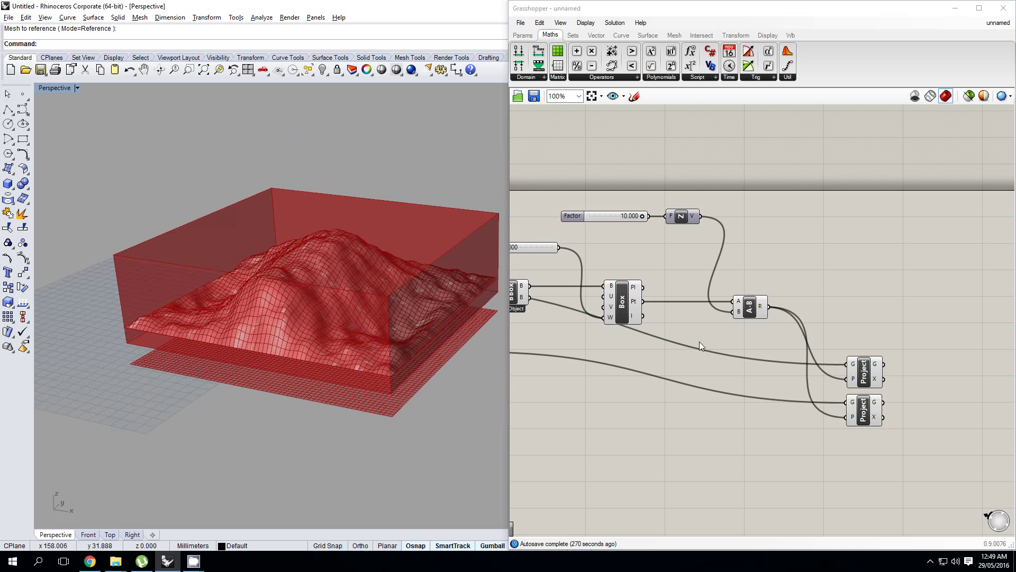
right_click_drag(335, 328, 349, 385)
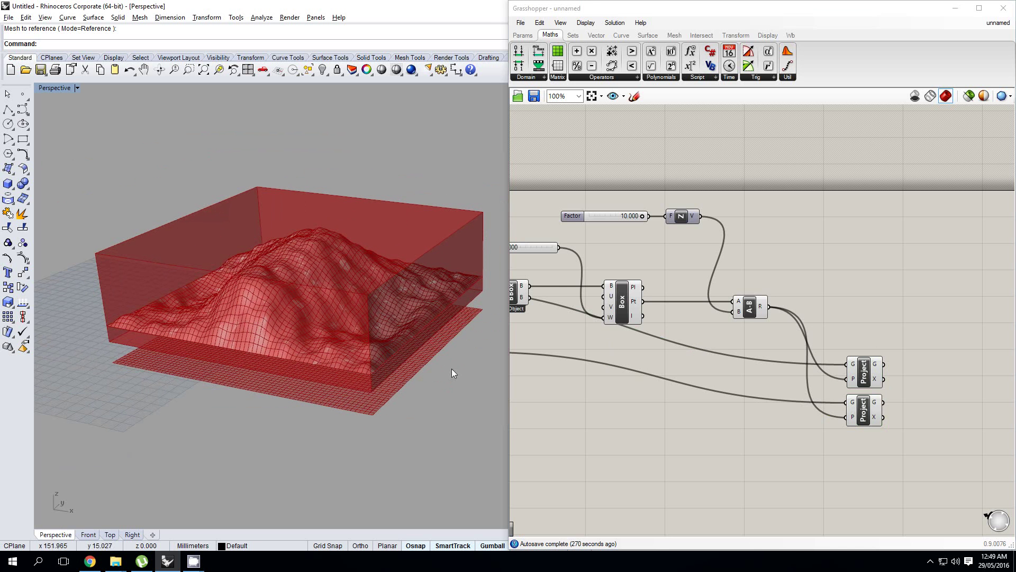
right_click_drag(752, 407, 738, 392)
right_click_drag(334, 345, 401, 321)
scroll(339, 346, "up", 3)
scroll(401, 320, "down", 3)
right_click_drag(754, 367, 688, 366)
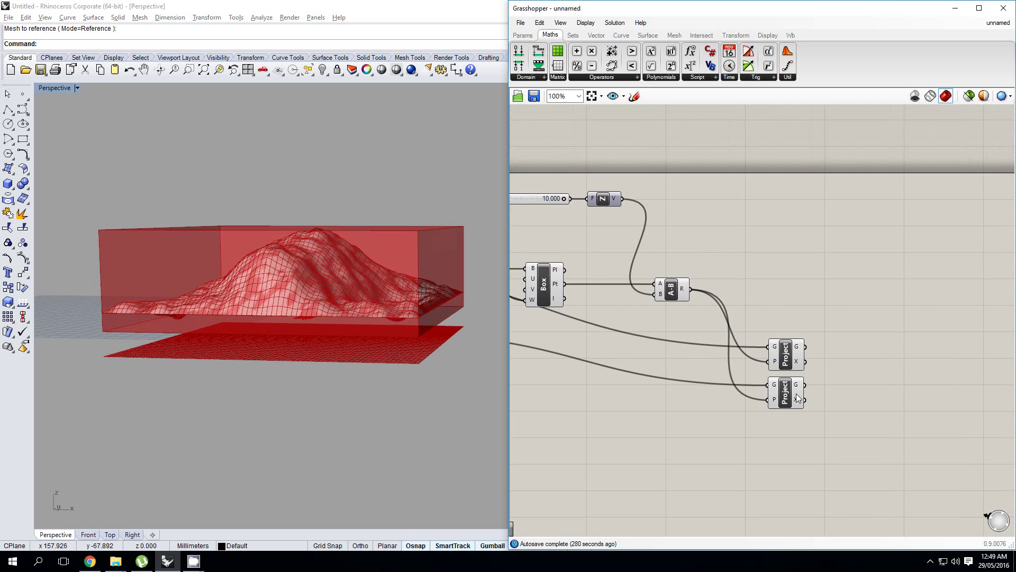
Step: Move the wbNaked component next to the G input of the lower Project component
left_click(795, 393)
right_click_drag(754, 396, 986, 381)
scroll(985, 381, "down", 1)
left_click(623, 332)
right_click_drag(813, 368, 641, 344)
right_click_drag(557, 332, 671, 333)
left_click_drag(558, 305, 799, 345)
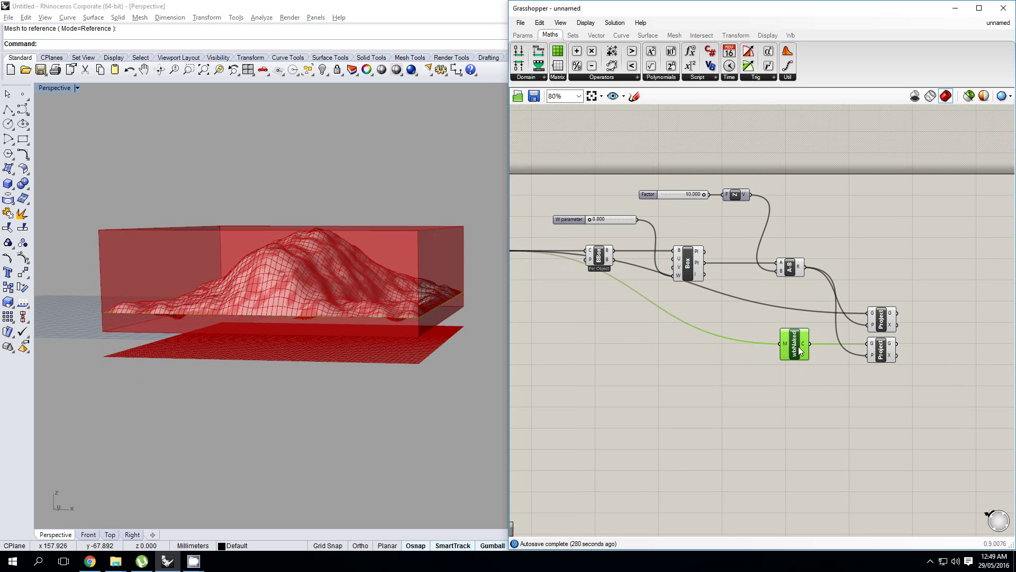
right_click_drag(900, 365, 675, 356)
left_click(774, 360)
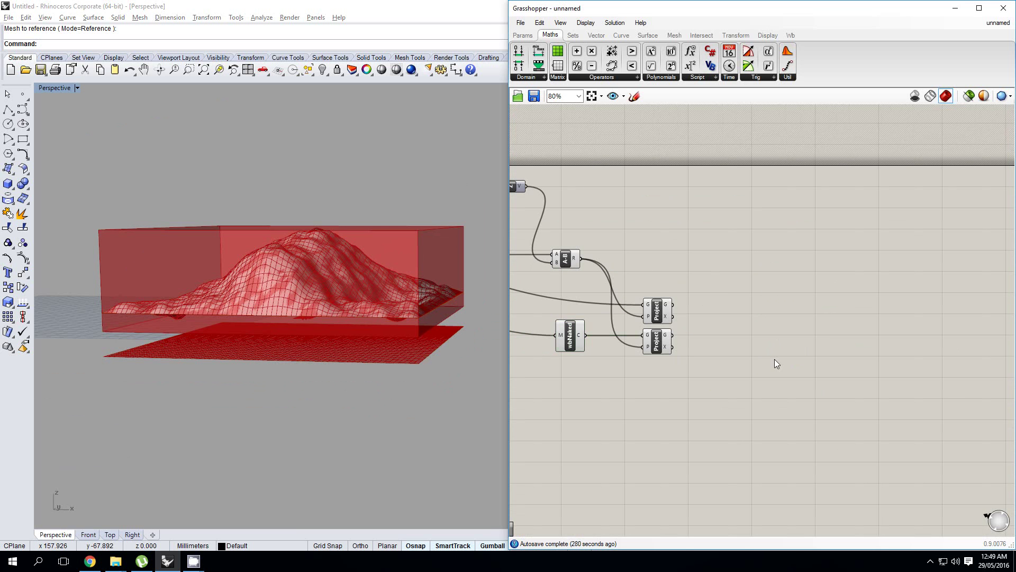
Step: Insert an Explode component between wbNaked and the lower Project component, feeding its Segments output into Project's G input
double_click(684, 349)
type("expl")
key("Return")
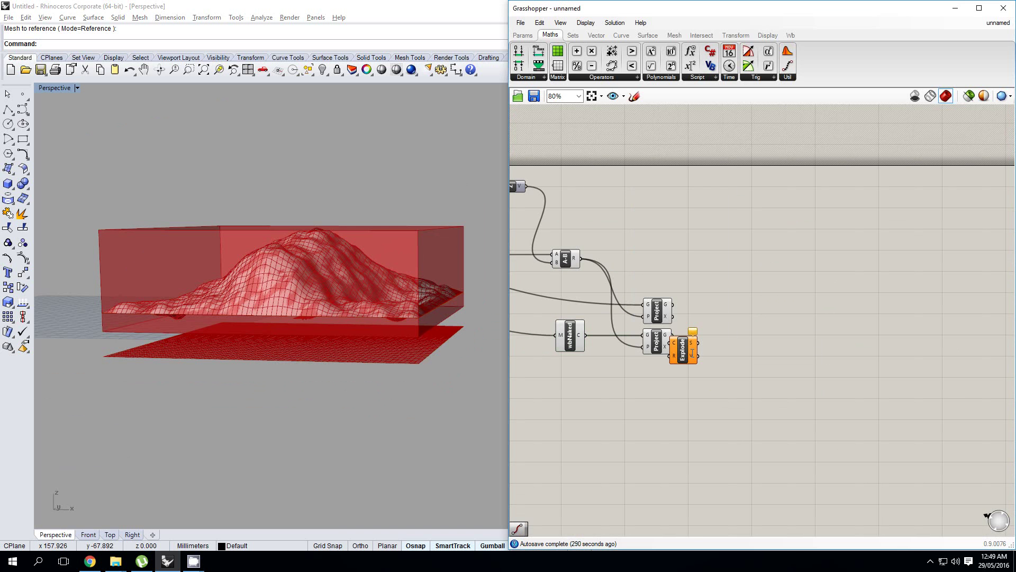
mouse_move(681, 351)
left_mouse_down()
mouse_move(540, 339)
mouse_move(589, 329)
mouse_move(610, 342)
mouse_move(665, 333)
mouse_move(684, 357)
left_mouse_up()
scroll(556, 341, "up", 1)
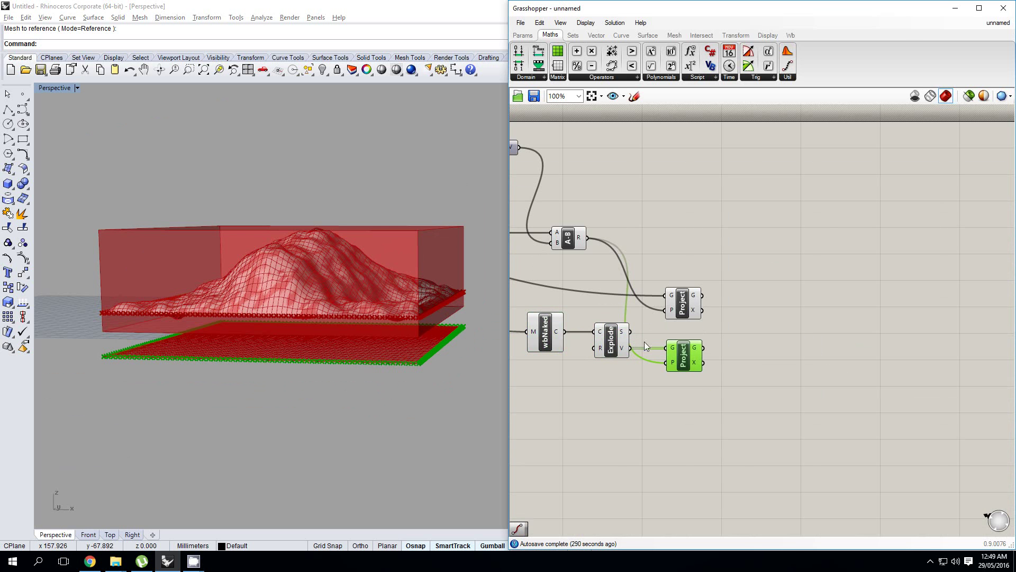
left_click_drag(630, 331, 615, 357)
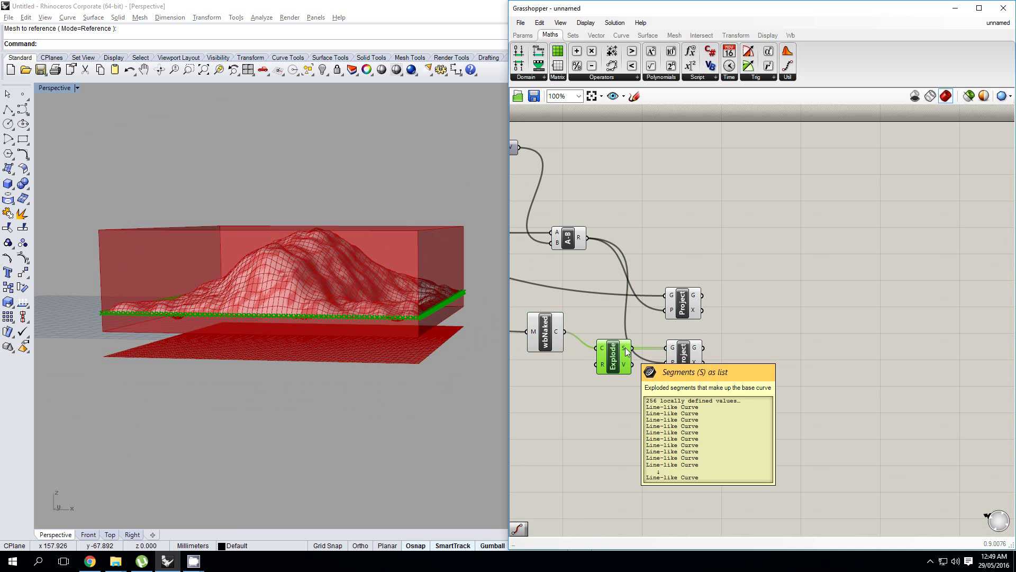
Step: Add an End Points component beyond the Project components and connect the Explode component's Segments output to it
mouse_move(673, 355)
double_click(785, 343)
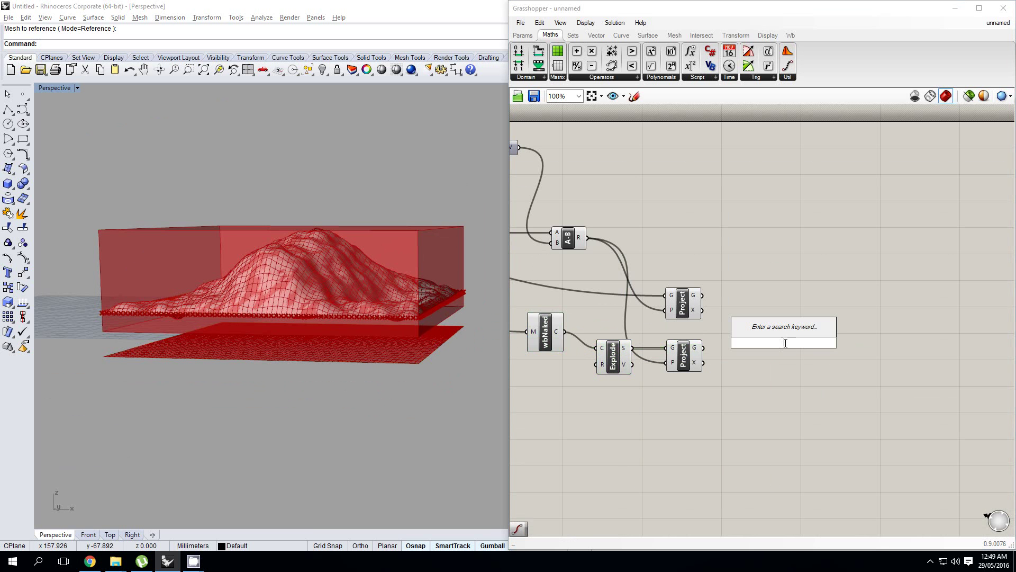
type("end")
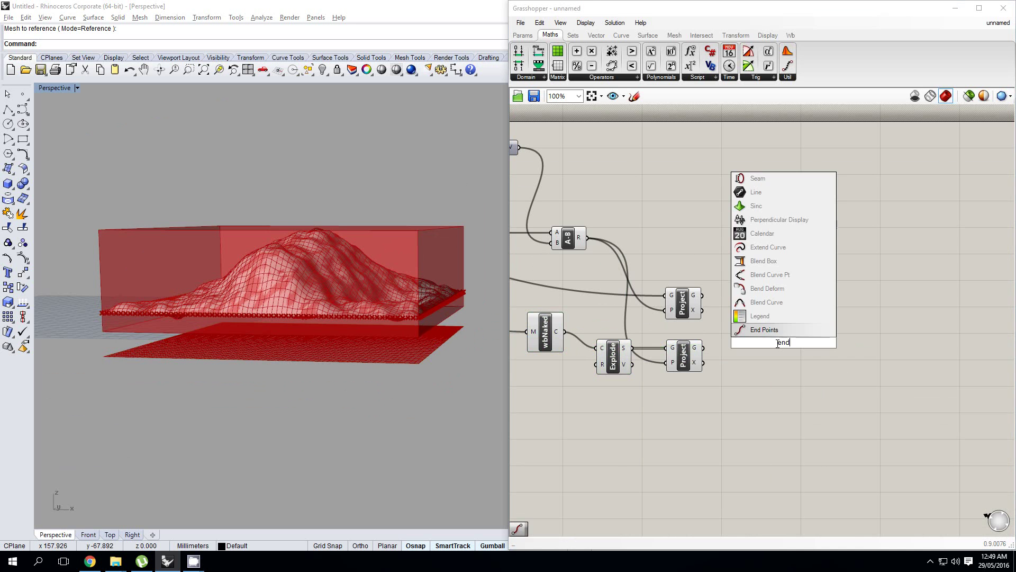
key("Return")
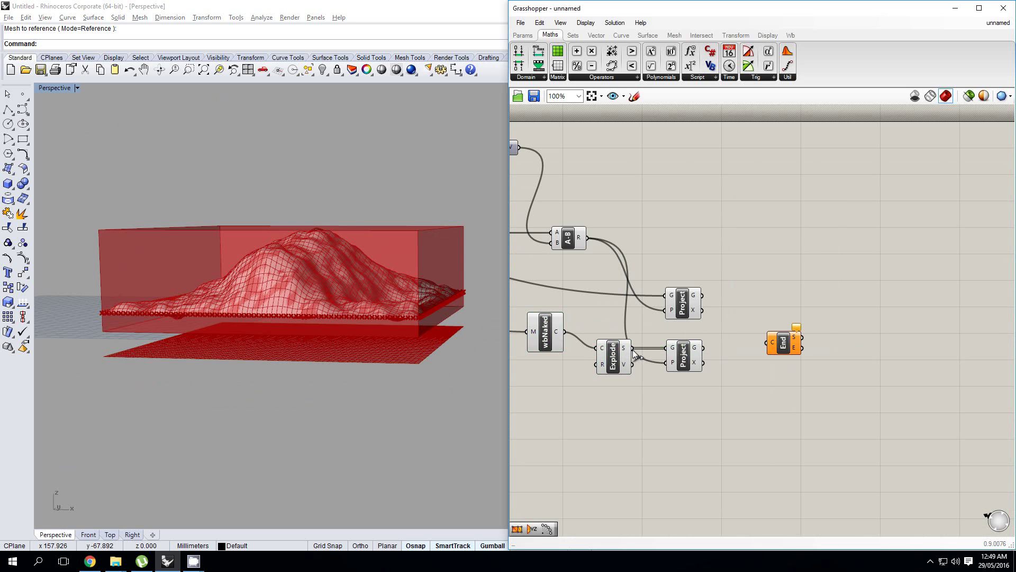
left_click_drag(633, 349, 766, 343)
left_click_drag(783, 345, 761, 331)
Step: Duplicate the End Points component below the original and feed the copy from the lower Project component's G output
left_click_drag(761, 331, 763, 356, "alt")
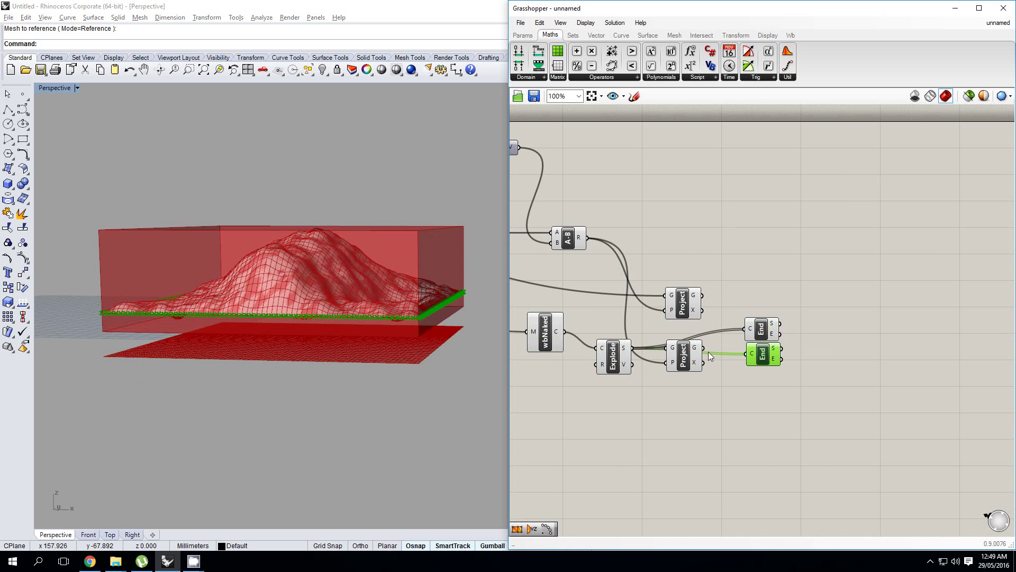
right_click_drag(760, 362, 699, 359)
right_click(719, 358)
left_click(665, 357)
left_click_drag(703, 362, 706, 362)
left_click(792, 352)
right_click_drag(716, 360, 723, 360)
left_click(723, 360)
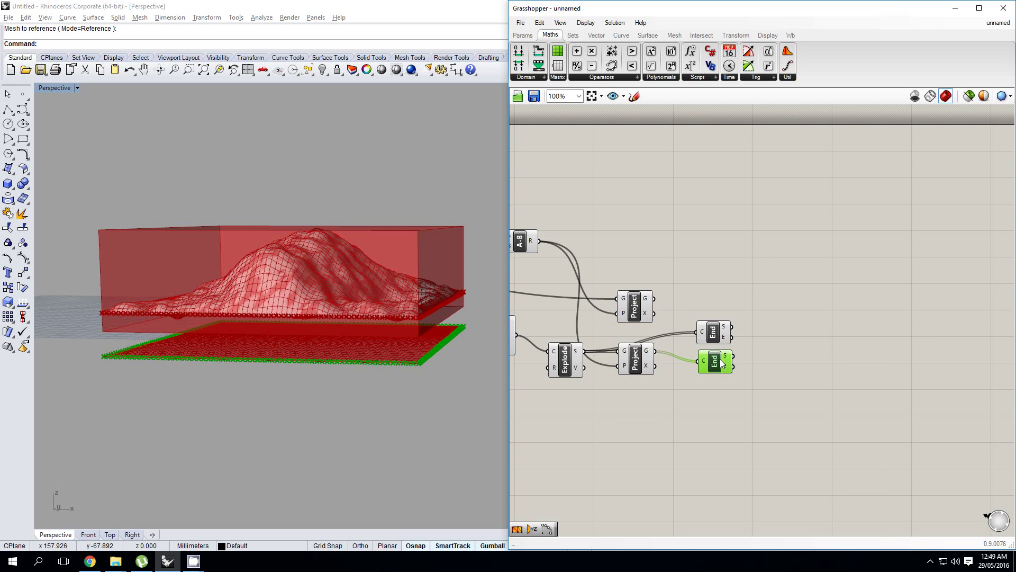
Step: Add a Construct Mesh component and place it well beyond the End Points components, leaving space between them
double_click(796, 344)
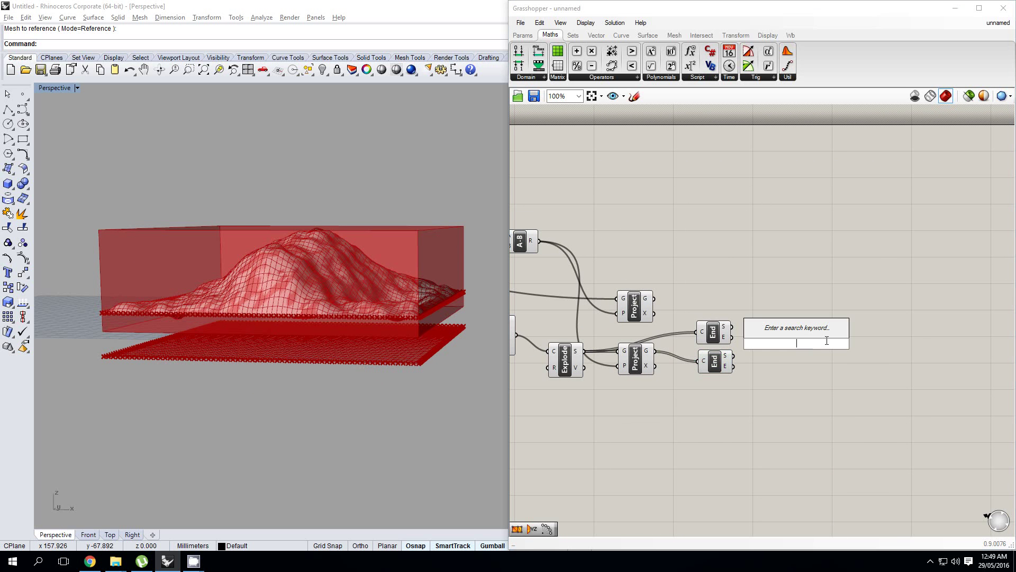
type("con mesh")
key("Return")
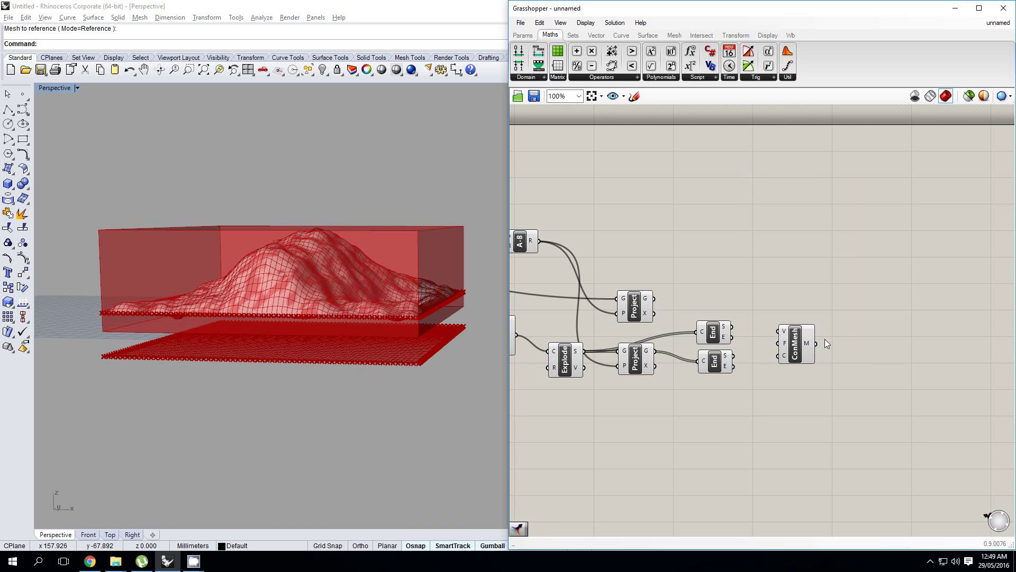
left_click_drag(807, 338, 841, 337)
left_click(756, 324)
right_click_drag(776, 328, 723, 336)
scroll(749, 328, "up", 2)
left_click_drag(815, 347, 873, 349)
Step: Add a Merge component and connect the S and E outputs of both End Points components to D1 through D4
double_click(728, 312)
type("merge")
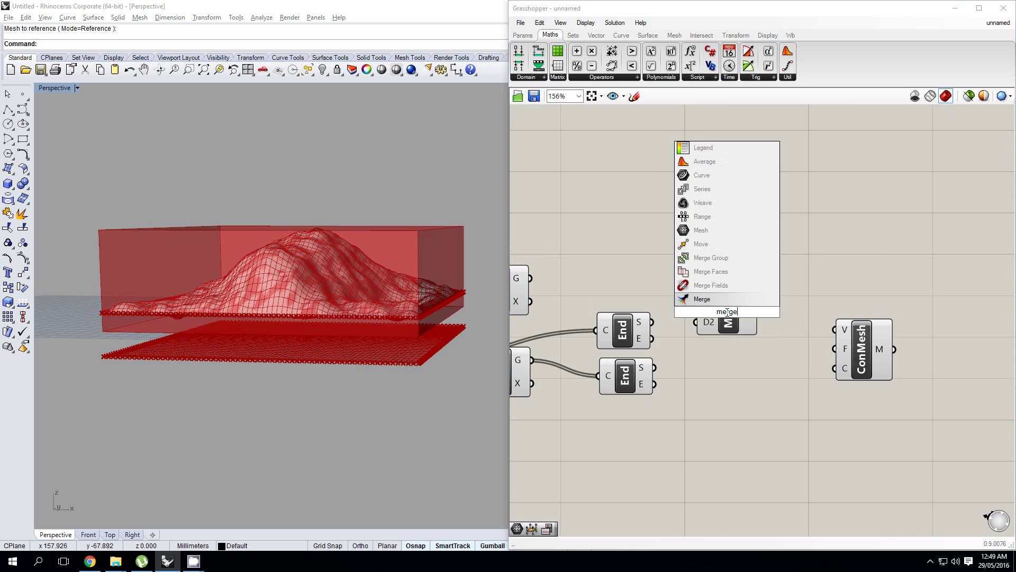
key("Return")
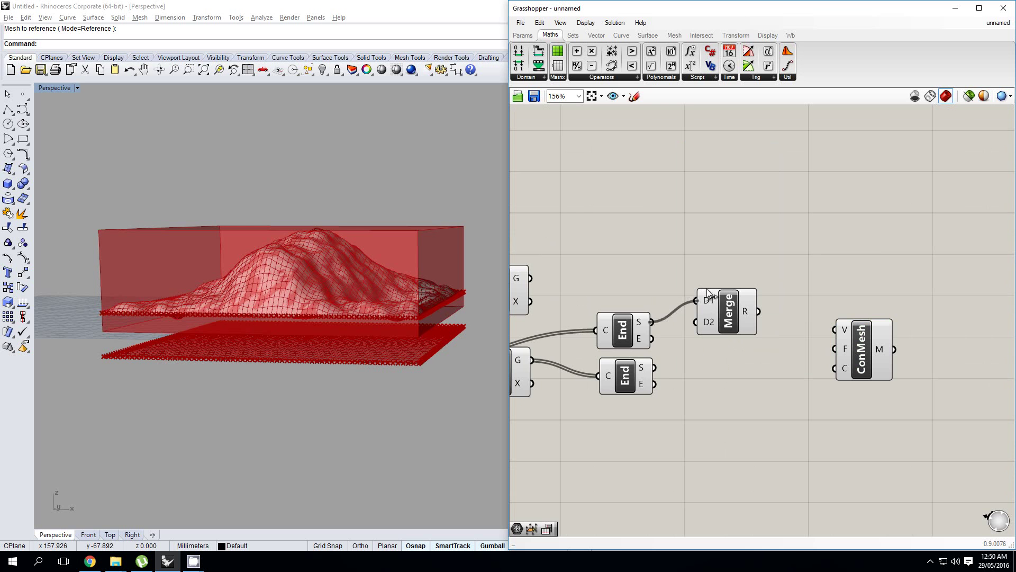
left_click_drag(652, 338, 689, 331)
left_click_drag(655, 385, 690, 337)
left_click_drag(723, 306, 724, 349)
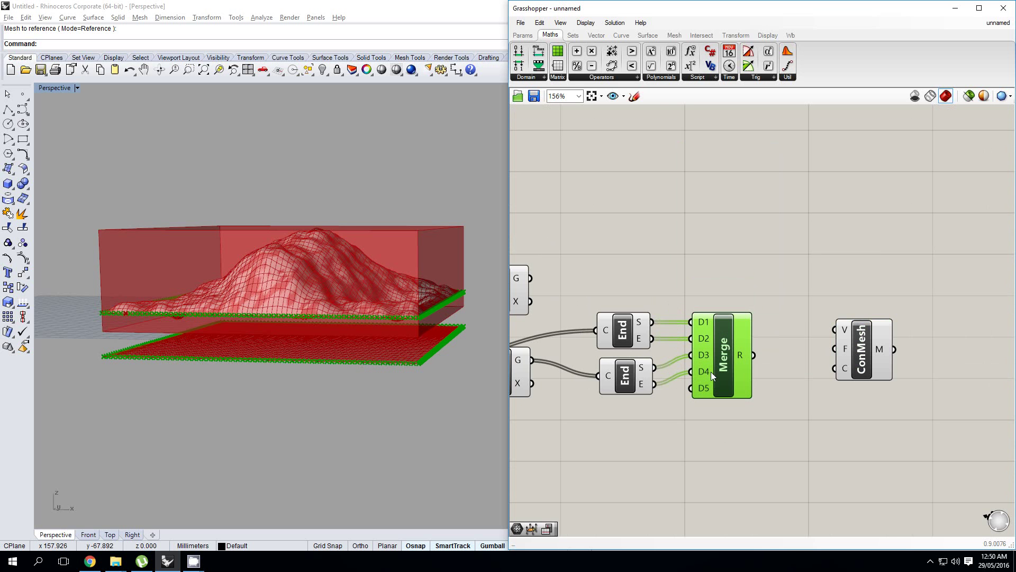
Step: Connect the Merge component's R output to Construct Mesh's V input and move Construct Mesh so the wire runs straight
right_click_drag(799, 342, 771, 335)
left_click_drag(724, 348, 760, 338)
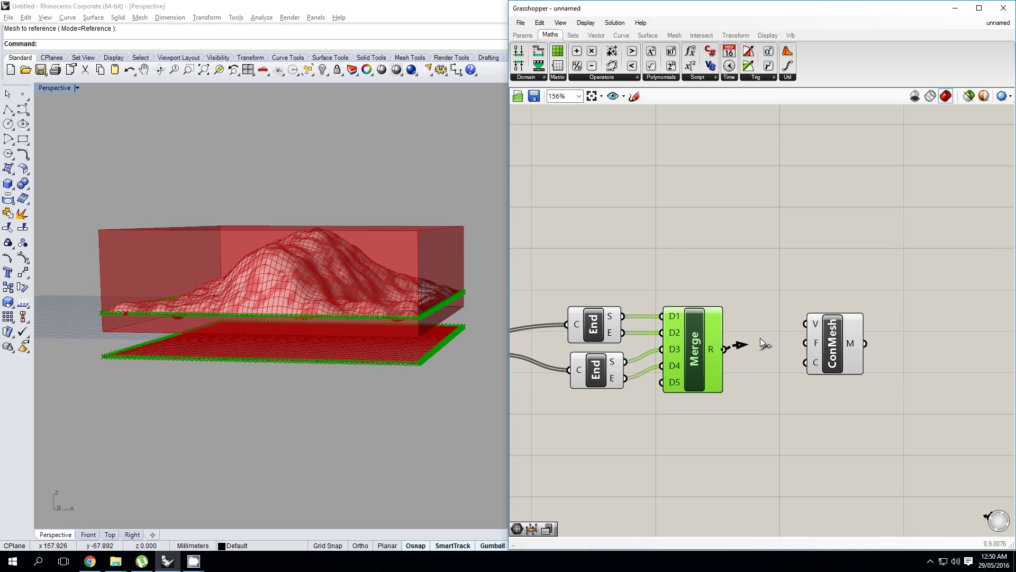
left_click_drag(819, 326, 818, 326)
left_click_drag(818, 327, 837, 348)
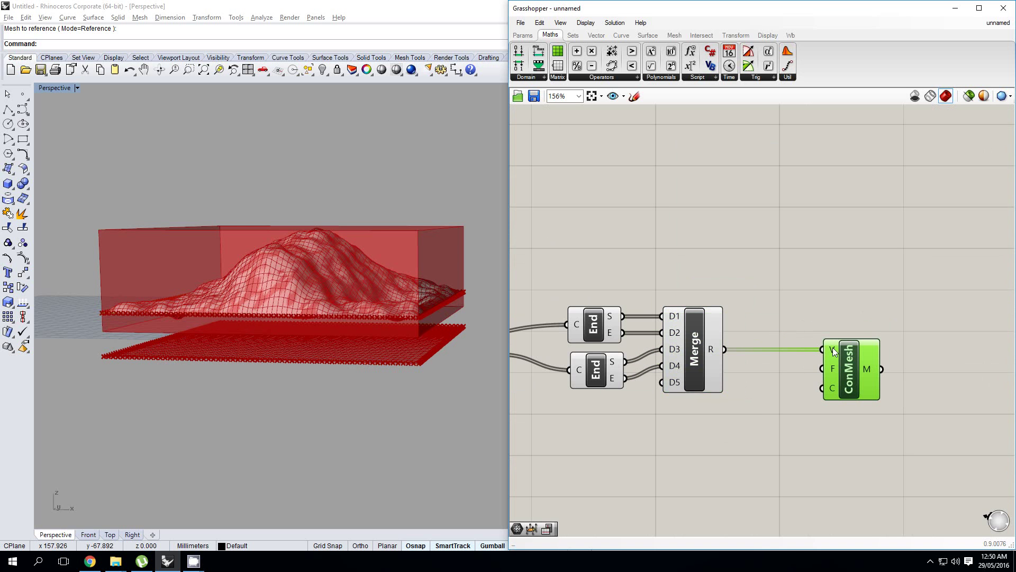
right_click_drag(802, 351, 784, 342)
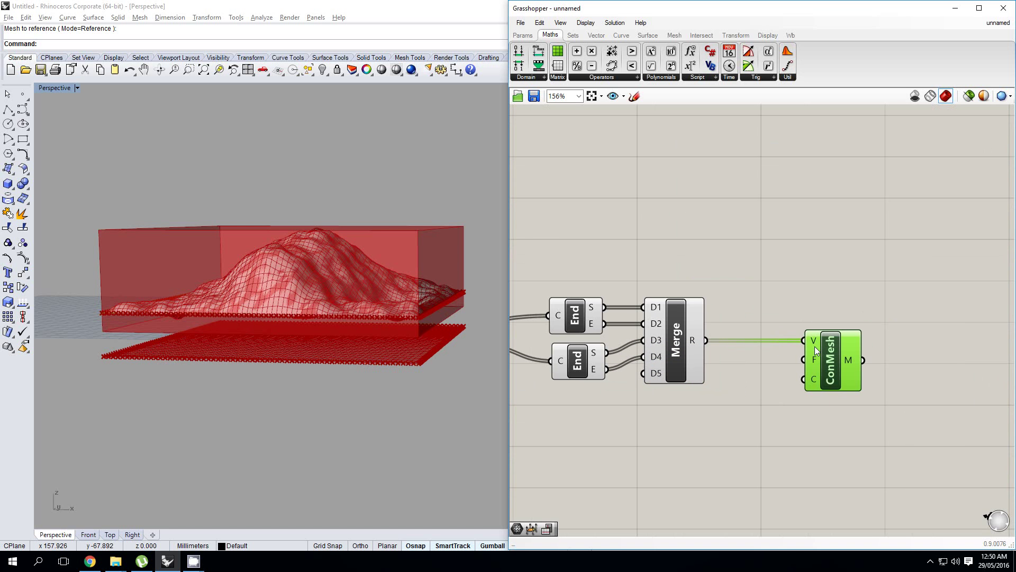
mouse_move(815, 345)
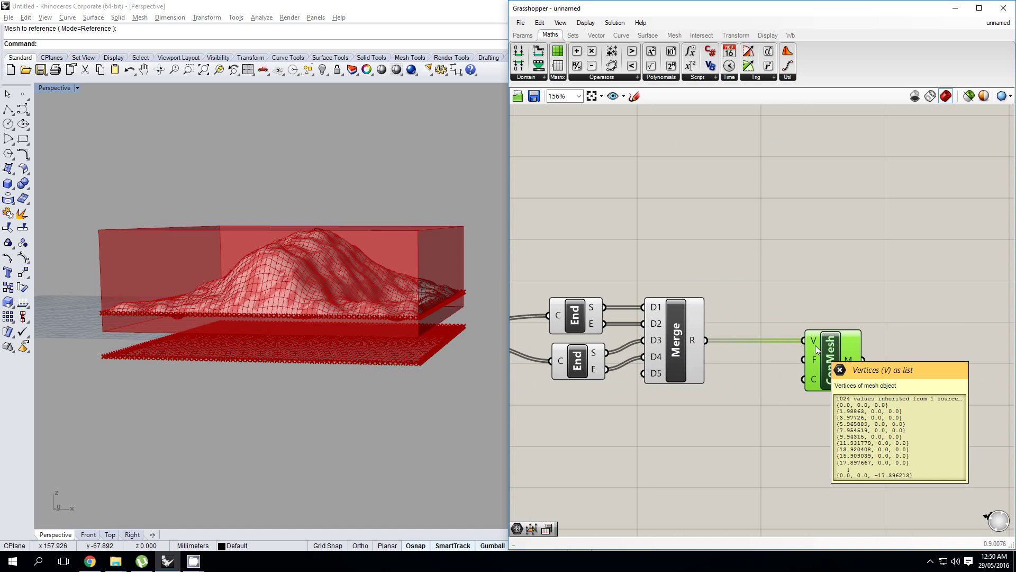
Step: Graft the D1, D2, D3 and D4 inputs of the Merge component
right_click_drag(653, 306, 676, 305)
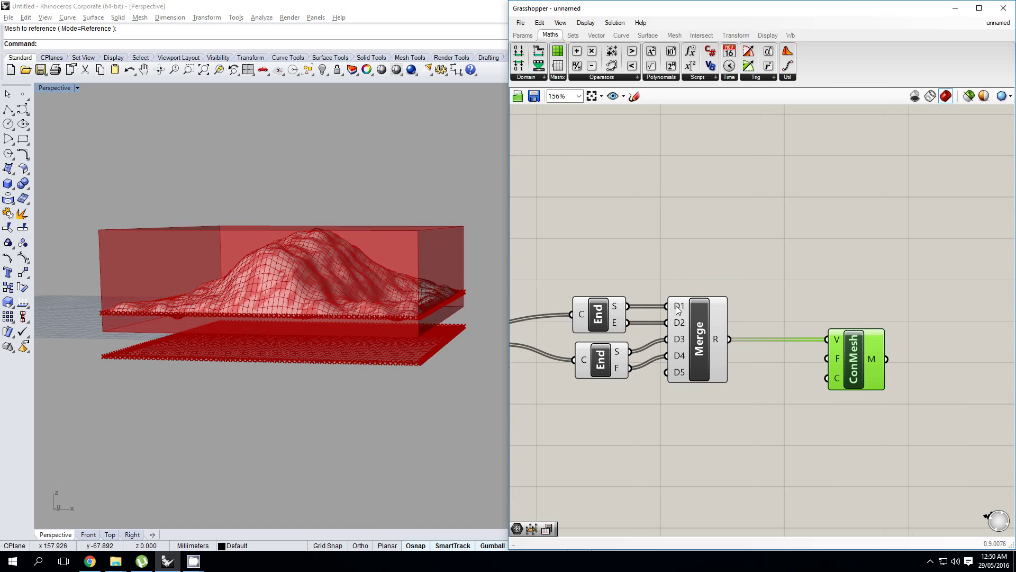
right_click(679, 310)
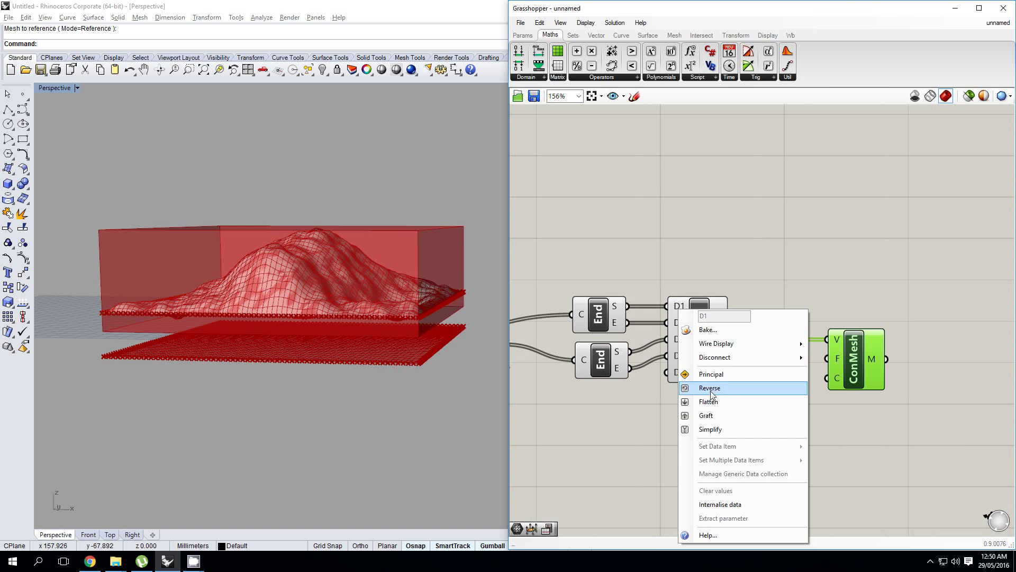
left_click(714, 417)
right_click(668, 326)
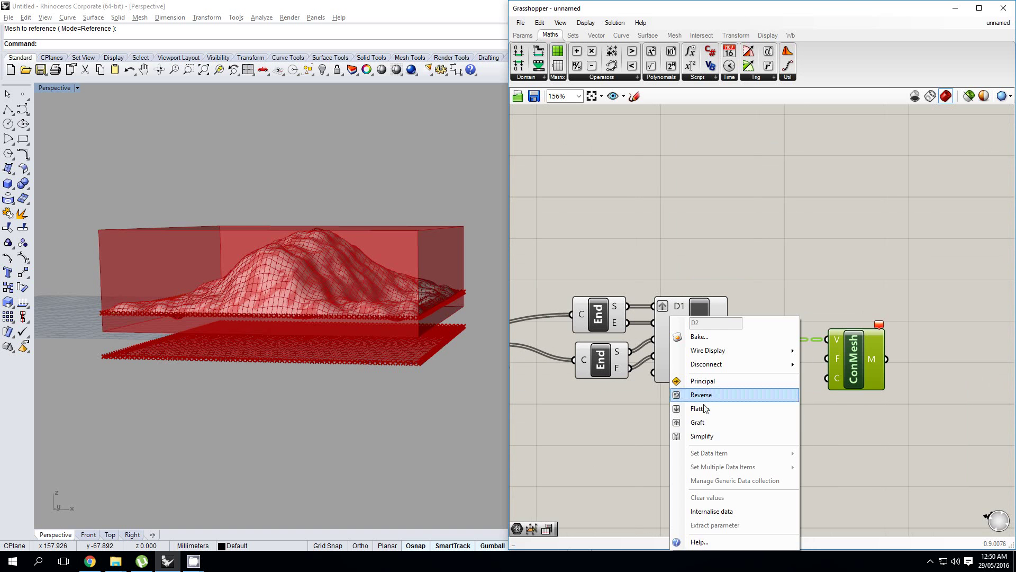
left_click(697, 395)
right_click(669, 339)
left_click(697, 422)
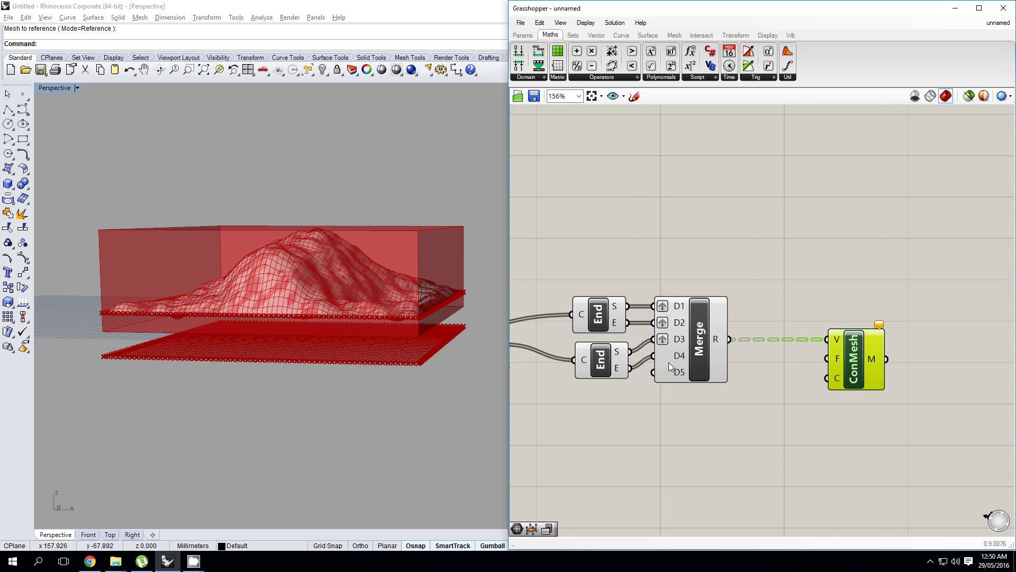
right_click(669, 361)
left_click(704, 421)
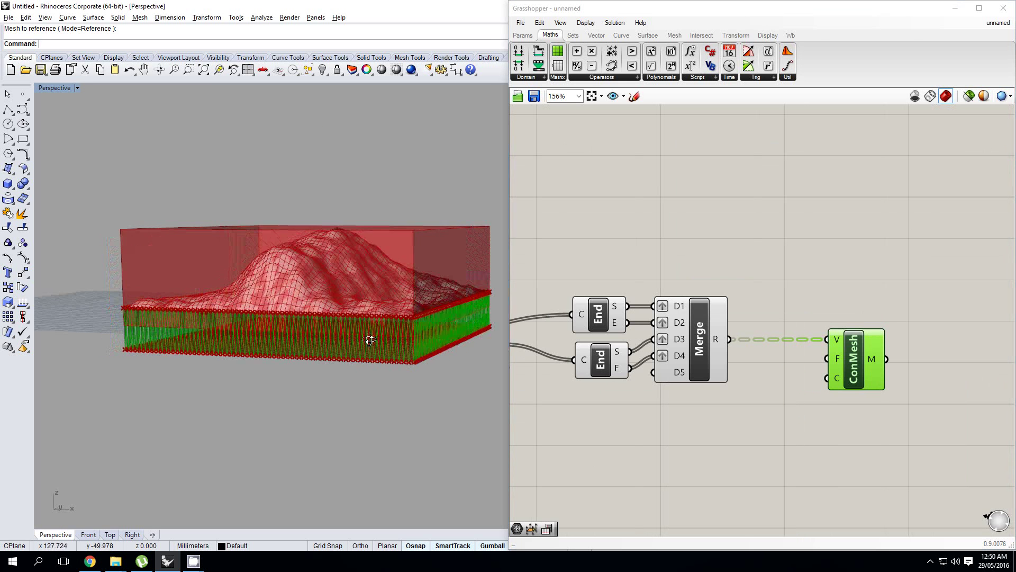
Step: Swap the lower End Points wires at the Merge so S feeds D4 and E feeds D3
scroll(409, 338, "up", 8)
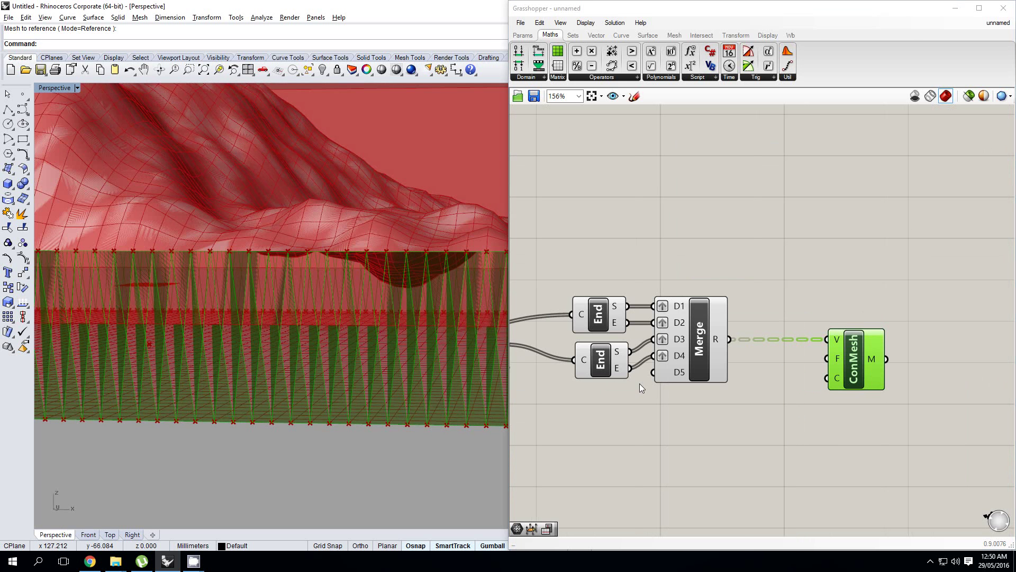
right_click_drag(640, 383, 706, 382)
left_click(754, 354)
left_click_drag(754, 351, 750, 347)
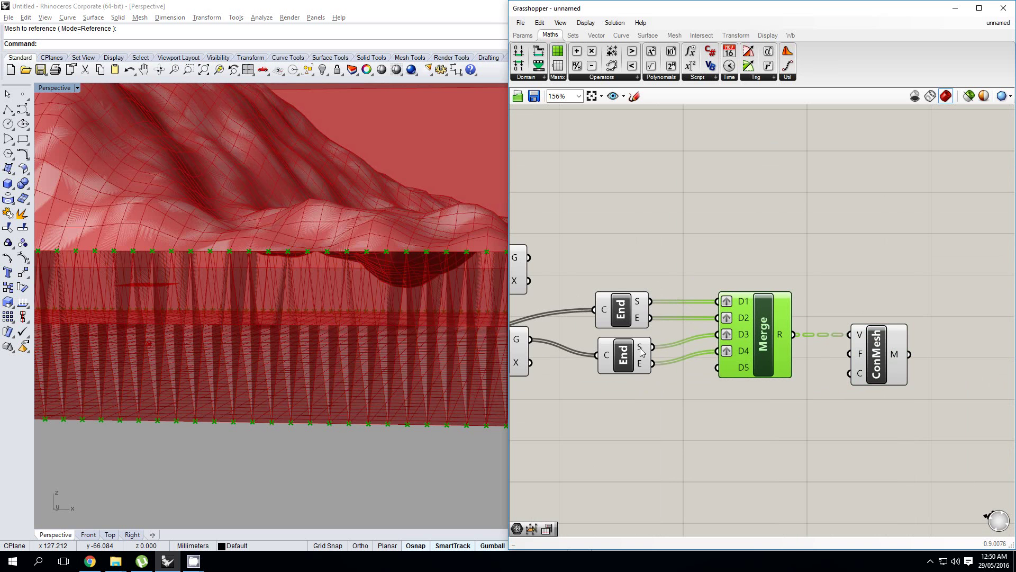
left_click_drag(653, 347, 716, 352)
left_click_drag(653, 363, 716, 335)
right_click_drag(469, 305, 445, 312)
scroll(348, 314, "down", 8)
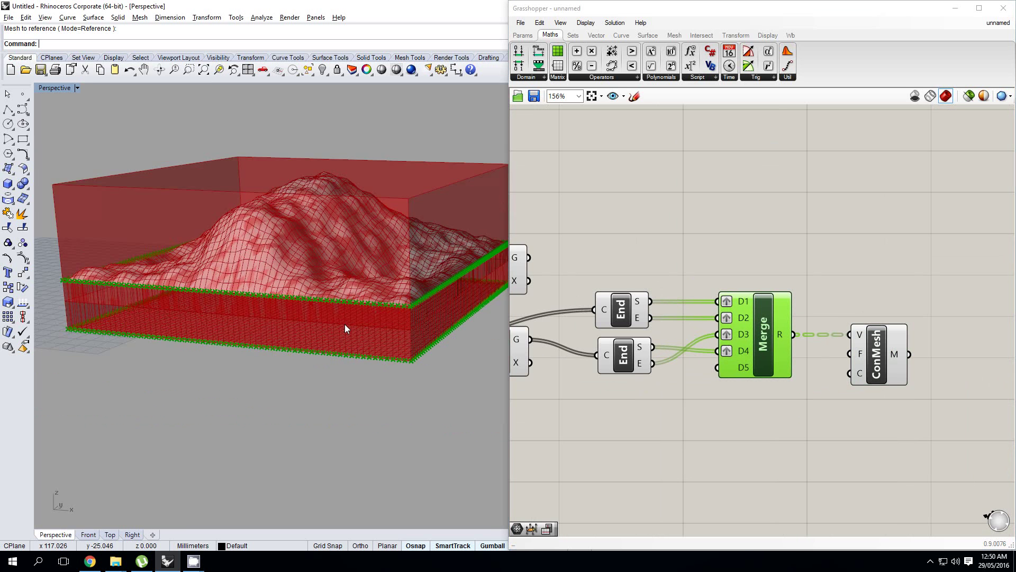
Step: Add a Flip Mesh component beyond the upper Project component and connect Project's G output to it
scroll(732, 321, "down", 3)
right_click_drag(733, 321, 783, 359)
left_click(679, 327)
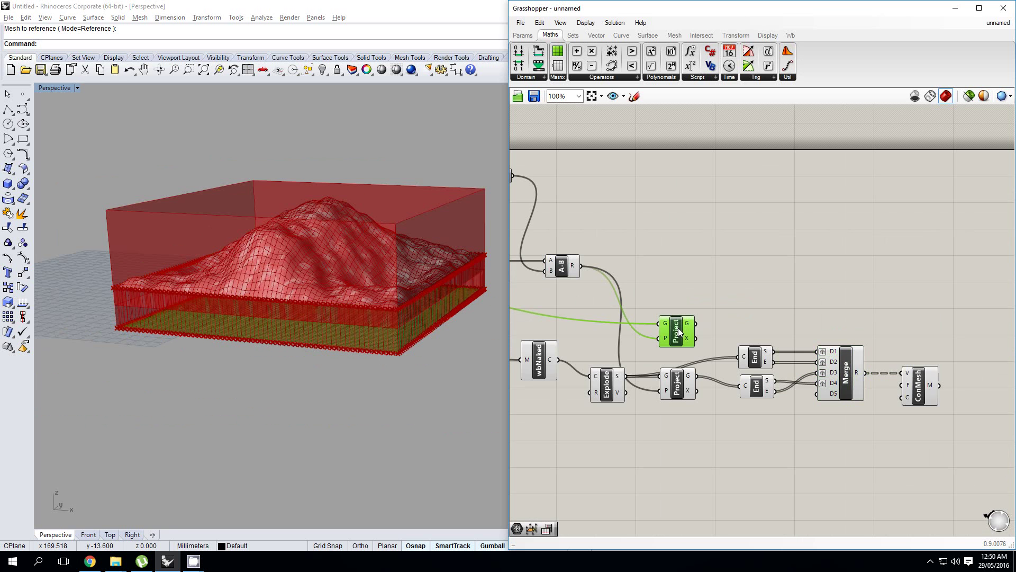
right_click_drag(703, 329, 694, 323)
double_click(776, 312)
type("me")
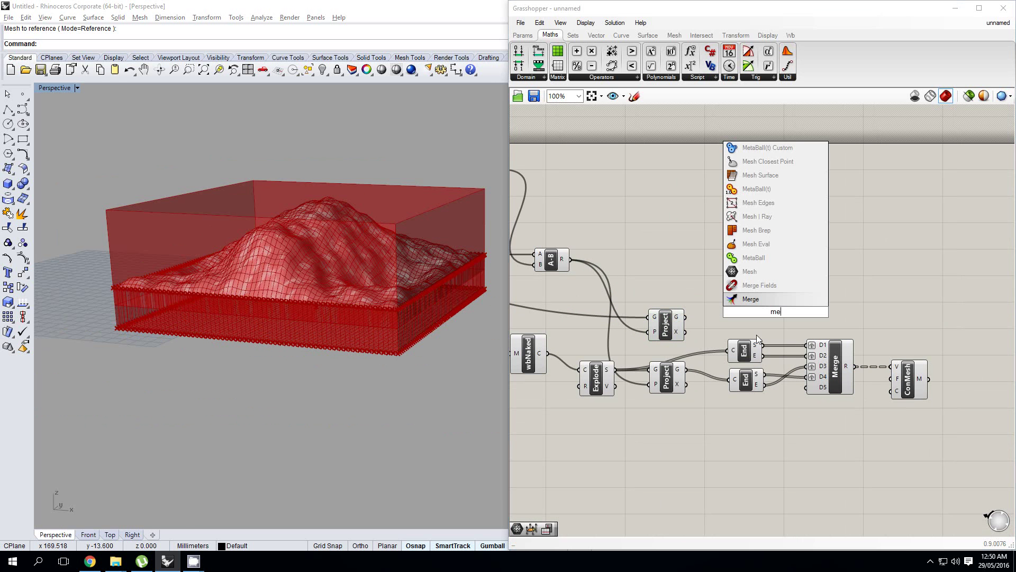
type("sh flip")
key("Return")
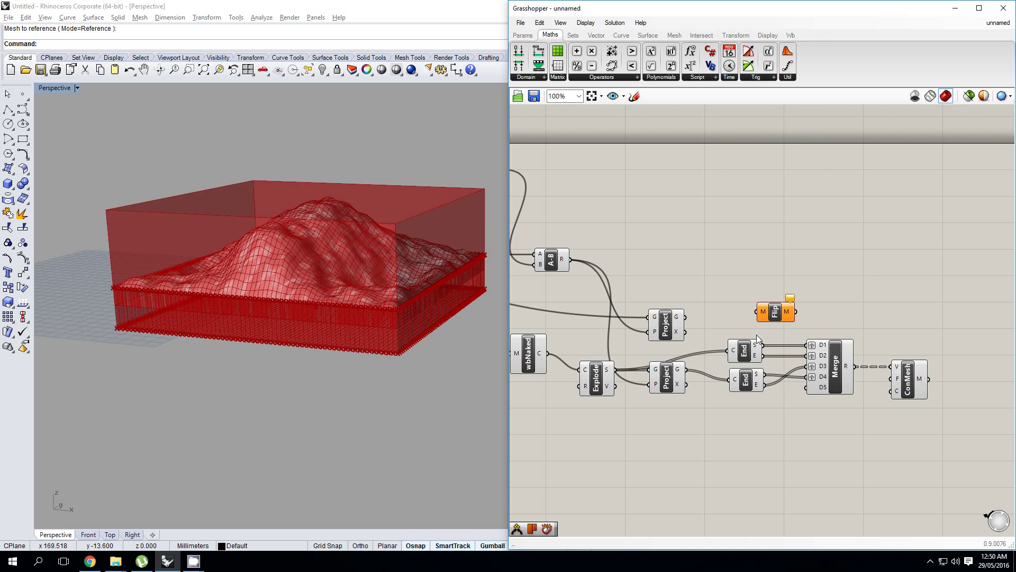
left_click_drag(687, 318, 758, 312)
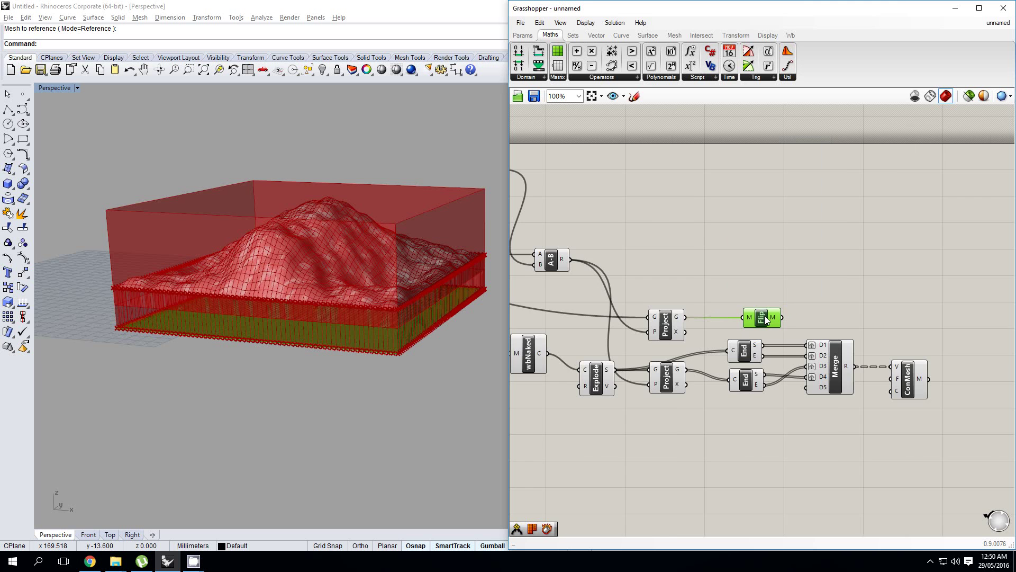
Step: Add Weaverbird's Join Meshes component beyond Construct Mesh and connect the Flip output to its M+ input
right_click_drag(877, 329, 781, 372)
left_click(850, 321)
left_click(811, 370)
double_click(882, 353)
type("wbjoi")
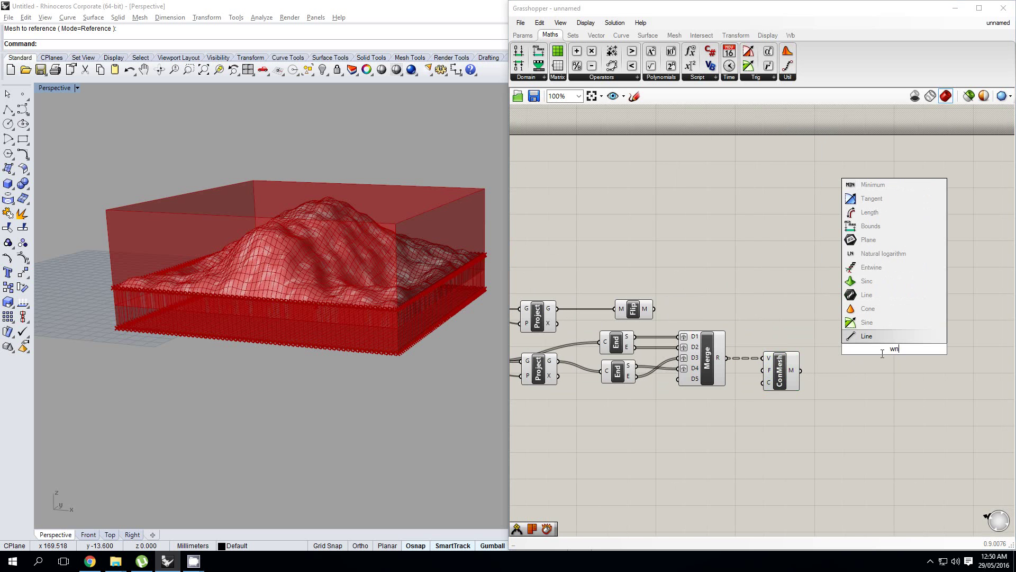
key("Return")
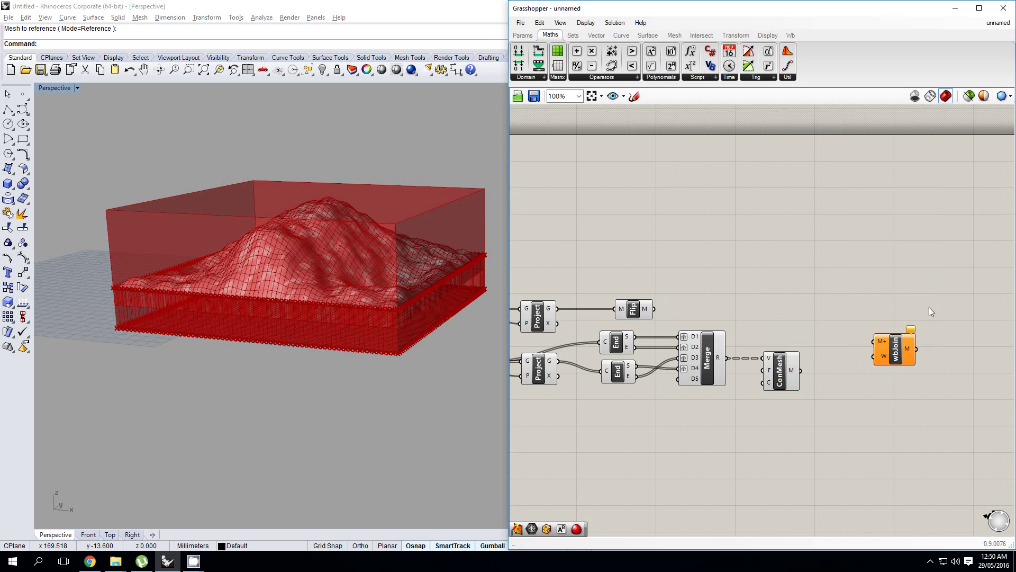
right_click_drag(740, 289, 702, 290)
left_click_drag(618, 310, 835, 342)
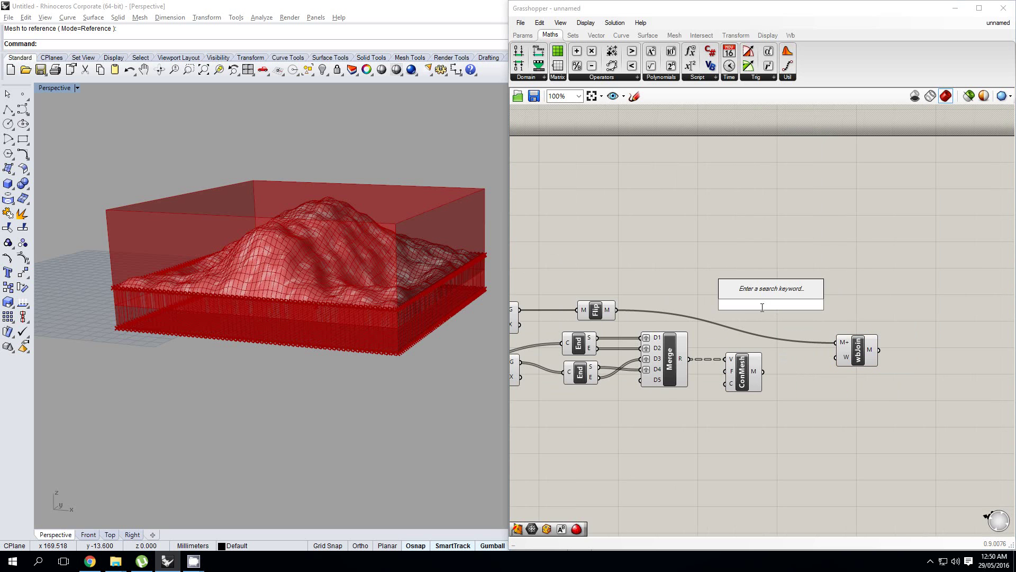
Step: Add a second Merge component between Flip and wbJoin and connect the Flip output to its D1 input
type("merge")
key("Return")
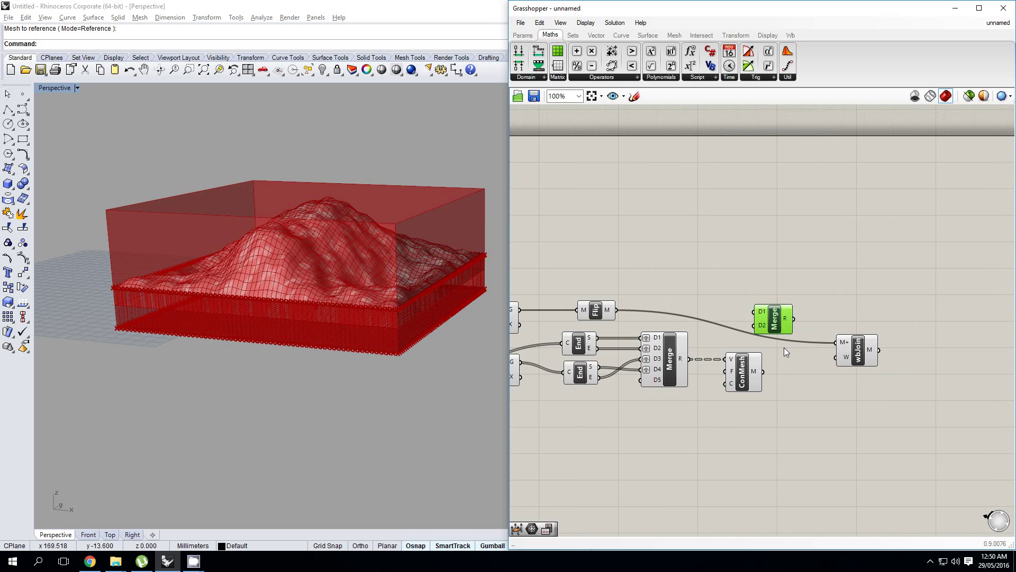
left_click_drag(776, 313, 806, 374)
scroll(699, 344, "down", 1)
right_click_drag(699, 344, 792, 341)
right_click_drag(731, 347, 802, 349)
right_click_drag(949, 366, 813, 356)
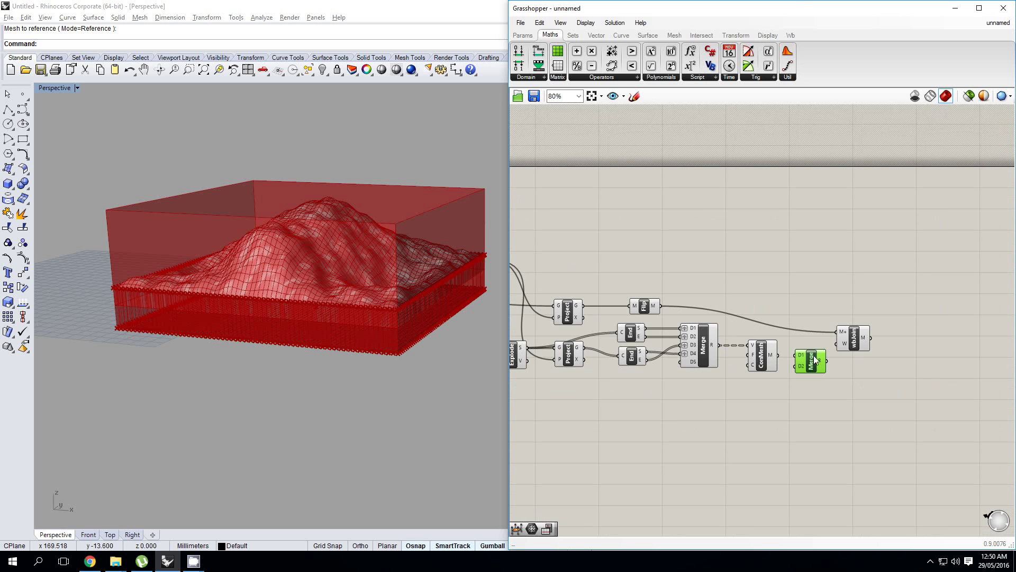
left_click_drag(814, 362, 807, 317)
scroll(898, 342, "up", 2)
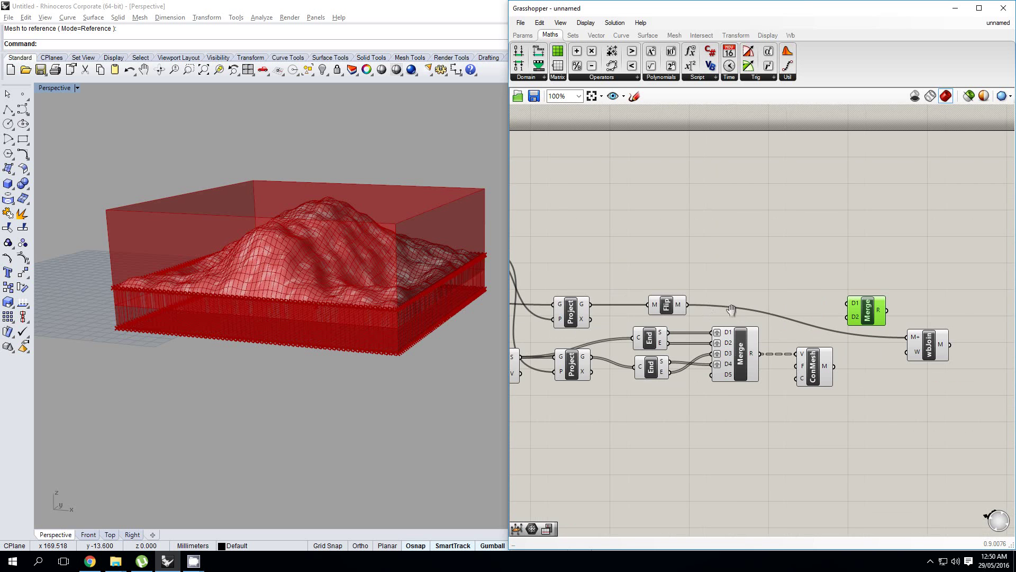
left_click_drag(688, 306, 848, 305)
Step: Connect the Construct Mesh output to D2 and the original Mesh parameter to D3 of the new Merge
right_click_drag(575, 357, 607, 347)
scroll(682, 348, "down", 1)
left_click_drag(812, 318, 813, 315, "shift")
right_click_drag(780, 304, 963, 337)
right_click_drag(631, 313, 673, 314)
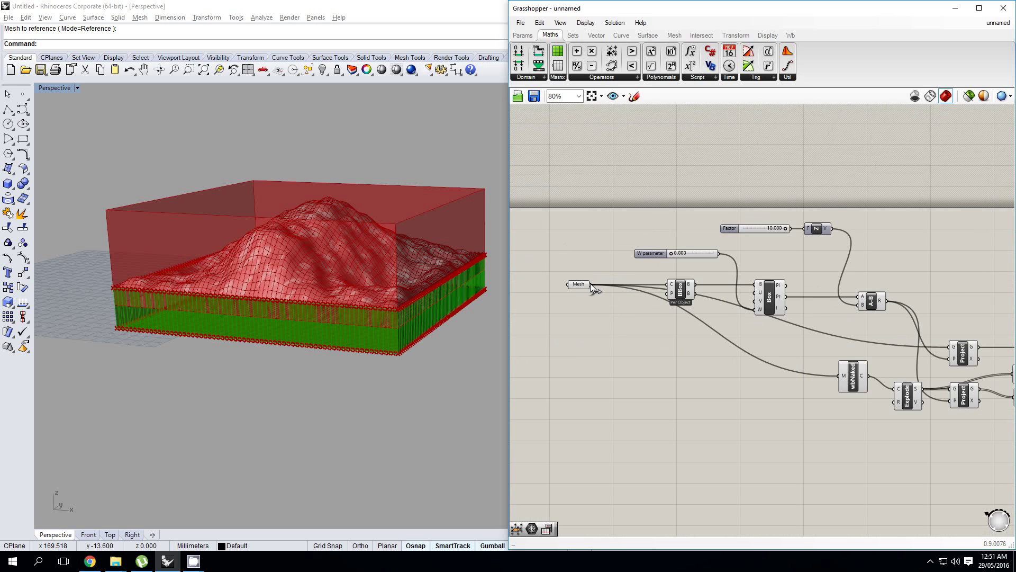
left_click_drag(590, 283, 850, 335)
scroll(667, 322, "down", 3)
scroll(937, 349, "up", 2)
scroll(936, 347, "up", 4)
Step: Flatten the new Merge's R output and connect it to wbJoin's M+ input in place of the Flip wire
right_click_drag(906, 327, 779, 309)
scroll(779, 309, "up", 1)
right_click(766, 298)
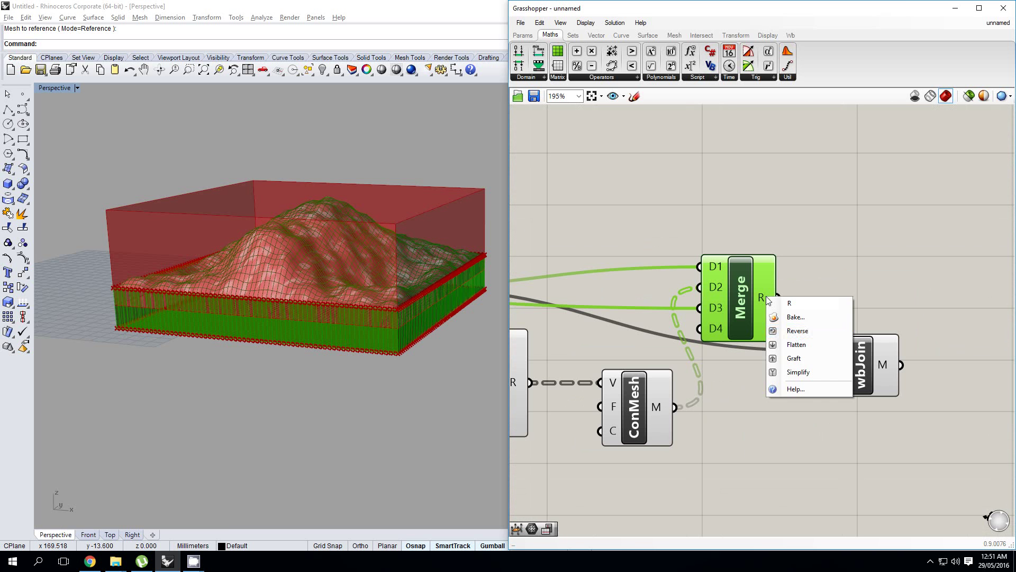
left_click(794, 339)
left_click_drag(794, 298, 859, 364)
scroll(859, 365, "down", 3)
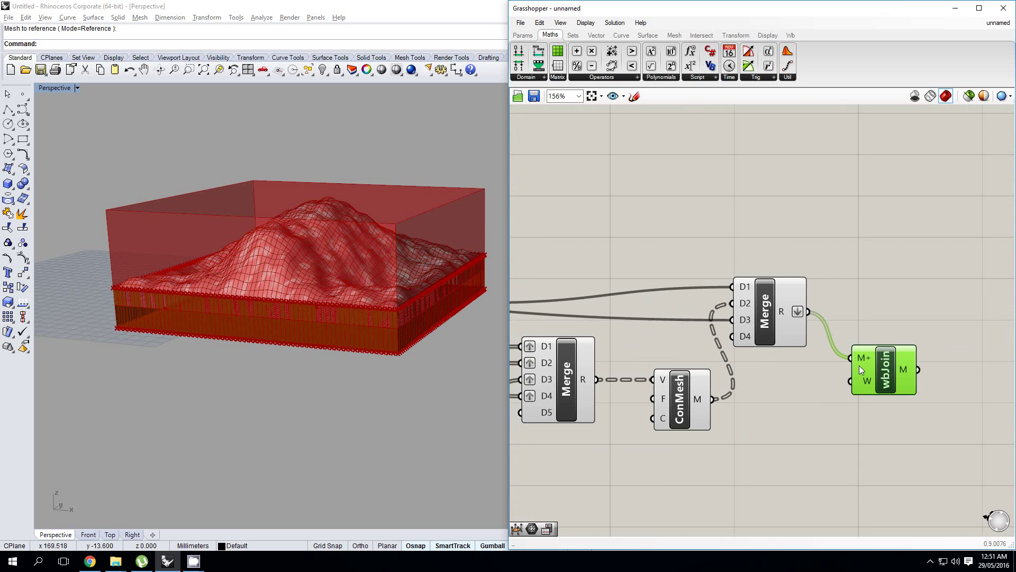
Step: Turn off the preview of all components from the bounding box through the second Merge, leaving wbJoin previewed
left_click_drag(836, 477, 589, 260)
right_click_drag(591, 258, 726, 277)
scroll(727, 277, "down", 3)
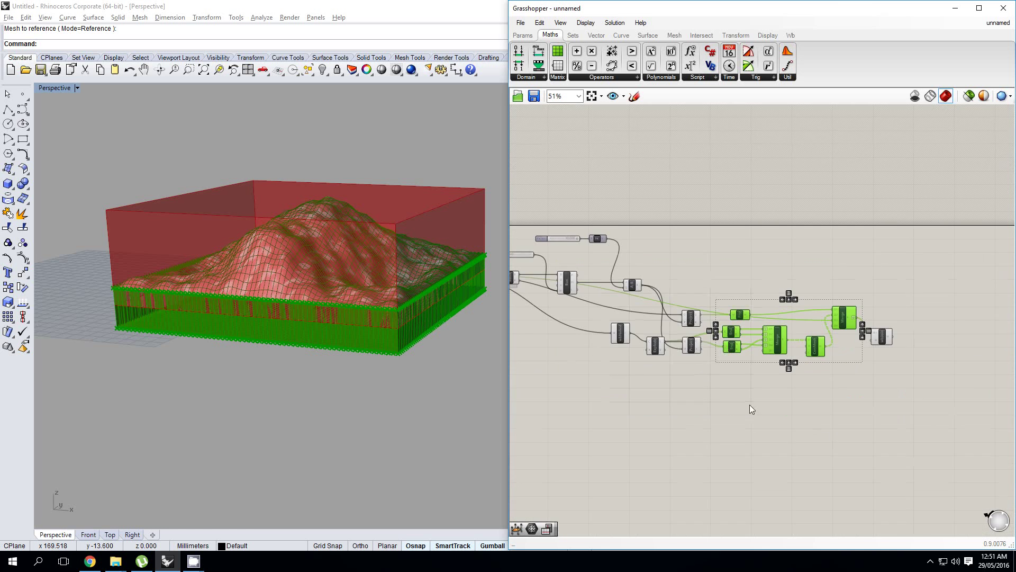
left_click_drag(761, 417, 549, 271, "shift")
right_click_drag(547, 272, 647, 286)
scroll(606, 289, "up", 2)
left_click(611, 282, "shift")
middle_click(611, 283)
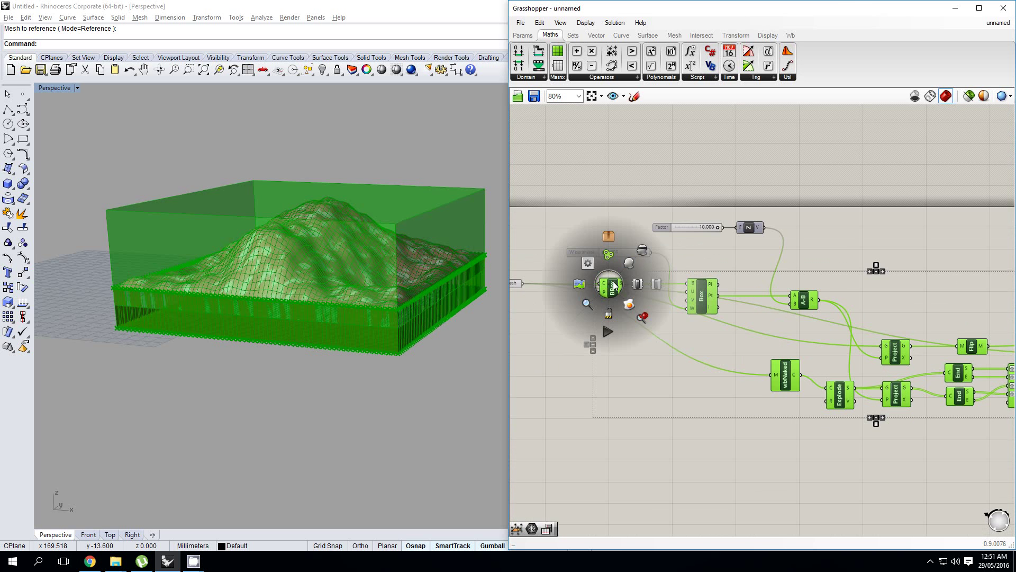
left_click(632, 262)
right_click_drag(789, 284, 699, 292)
left_click(712, 274)
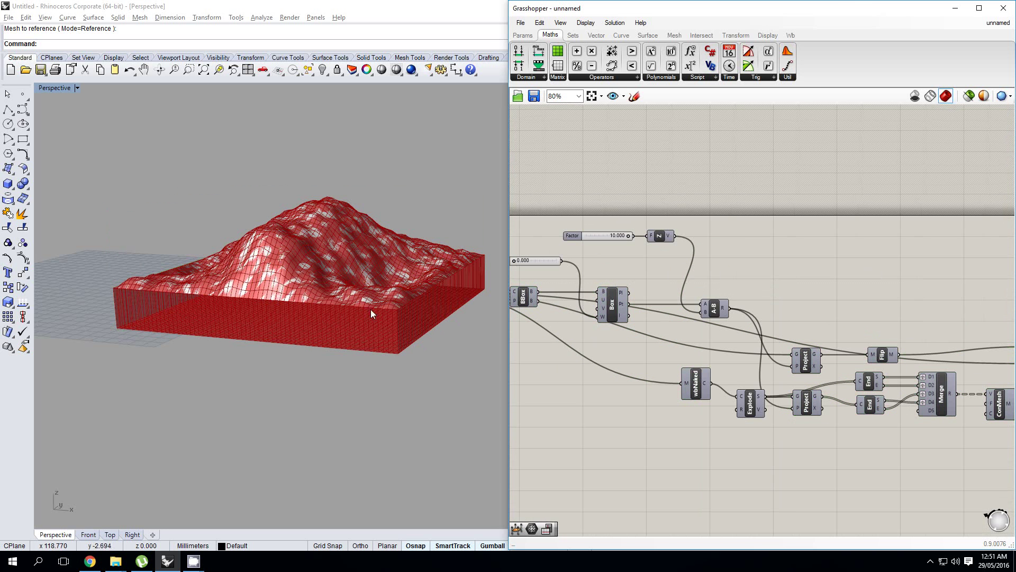
right_click_drag(370, 309, 389, 325)
Step: Try adding a Weld Mesh component beyond wbJoin, and remove it
right_click_drag(773, 320, 619, 305)
right_click_drag(911, 330, 641, 330)
scroll(745, 359, "up", 2)
double_click(745, 359)
type("w")
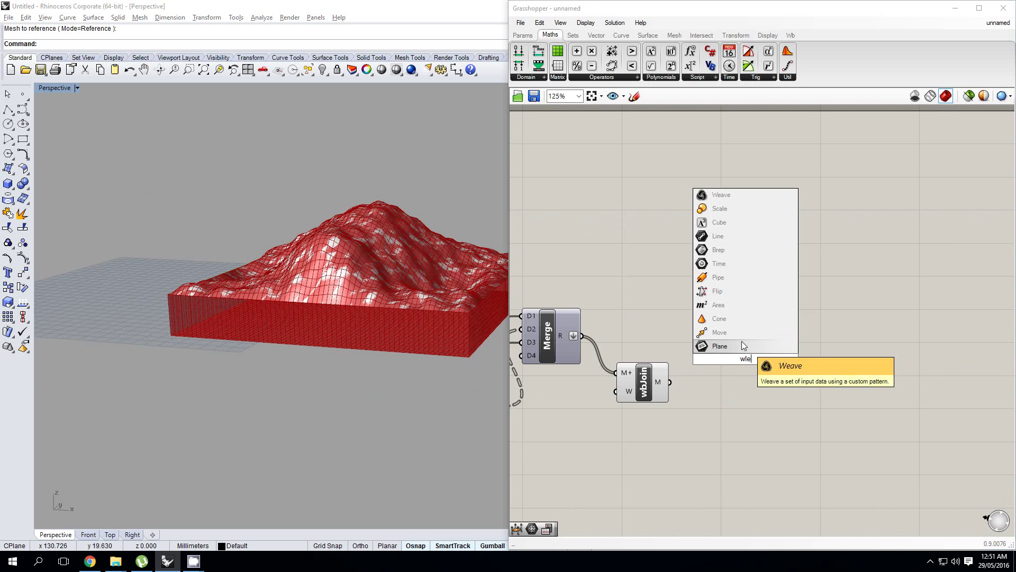
type("eld")
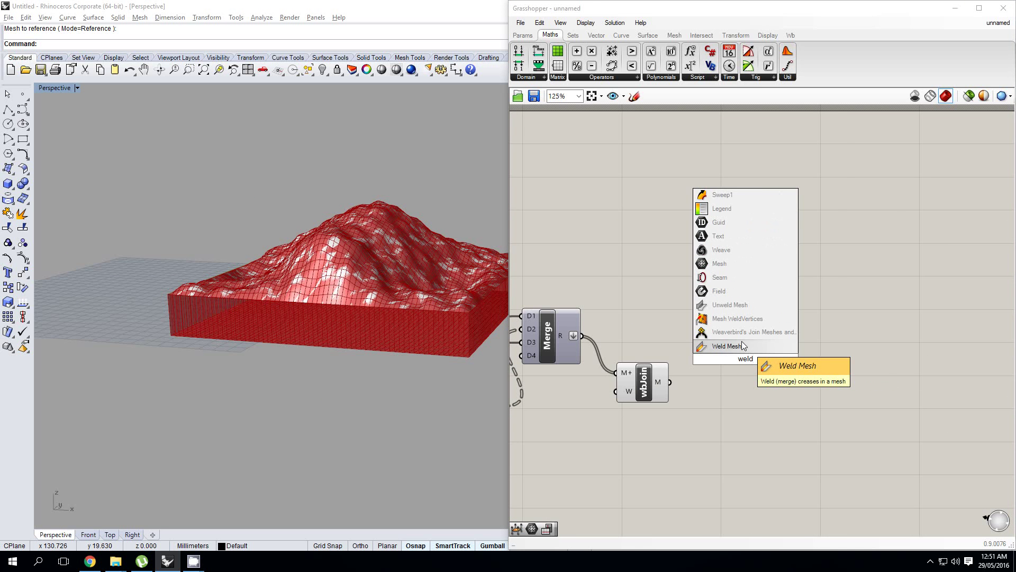
key("Return")
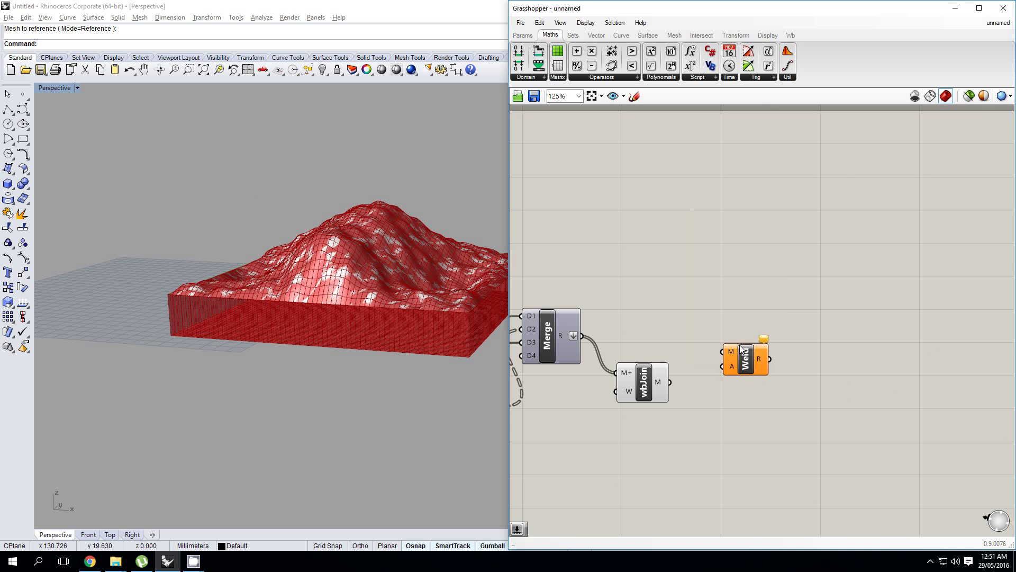
left_click(741, 351)
Step: Add a Mesh WeldVertices component beyond wbJoin and connect wbJoin's M output to its M input
double_click(738, 353)
type("mesh we")
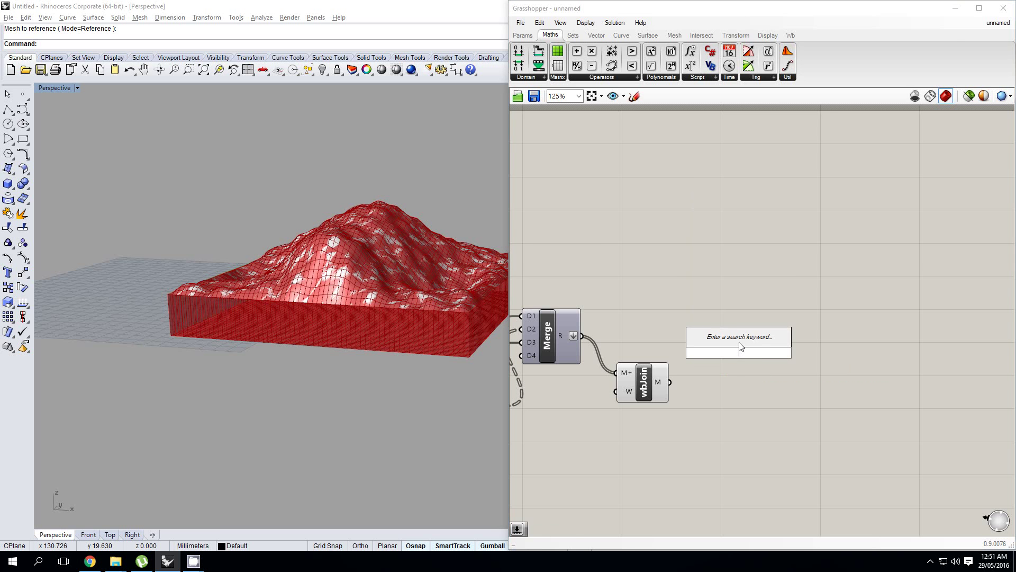
left_click(731, 284)
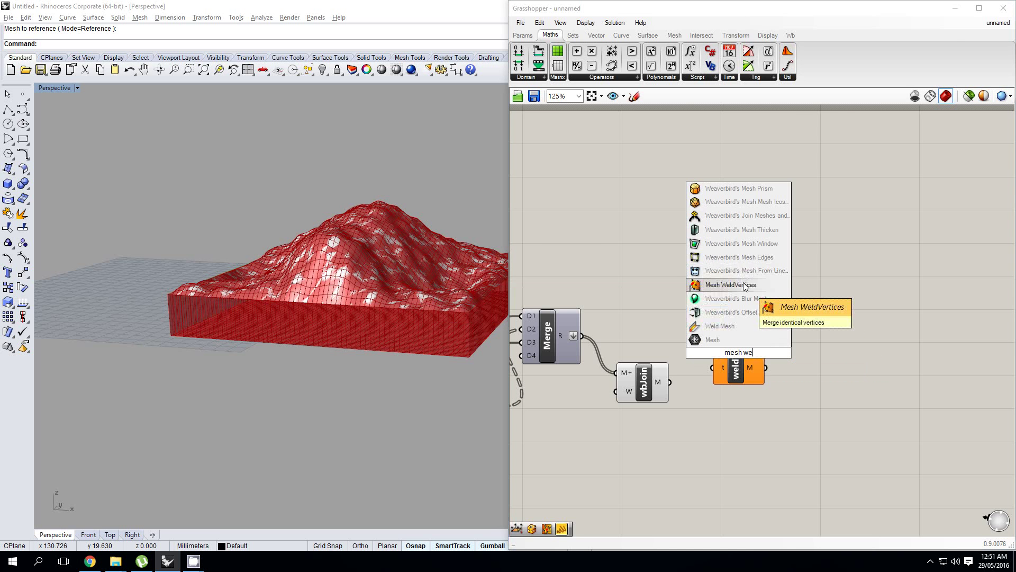
left_click_drag(669, 382, 757, 393)
Step: Turn off the preview of the wbJoin component so only the welded mesh is displayed
left_click(642, 389)
middle_click(641, 385)
left_click(669, 350)
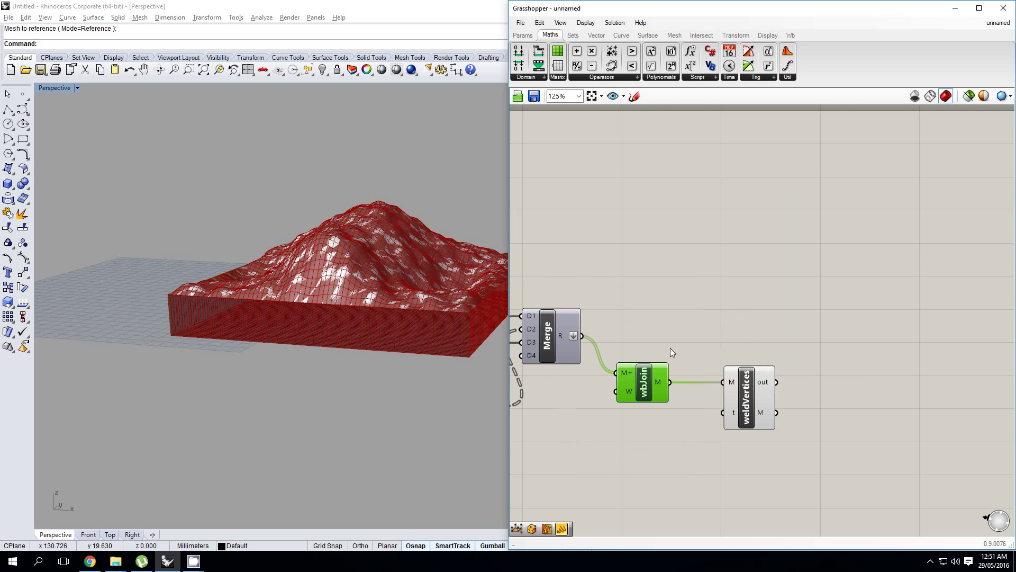
right_click_drag(419, 275, 399, 286)
scroll(399, 290, "down", 2)
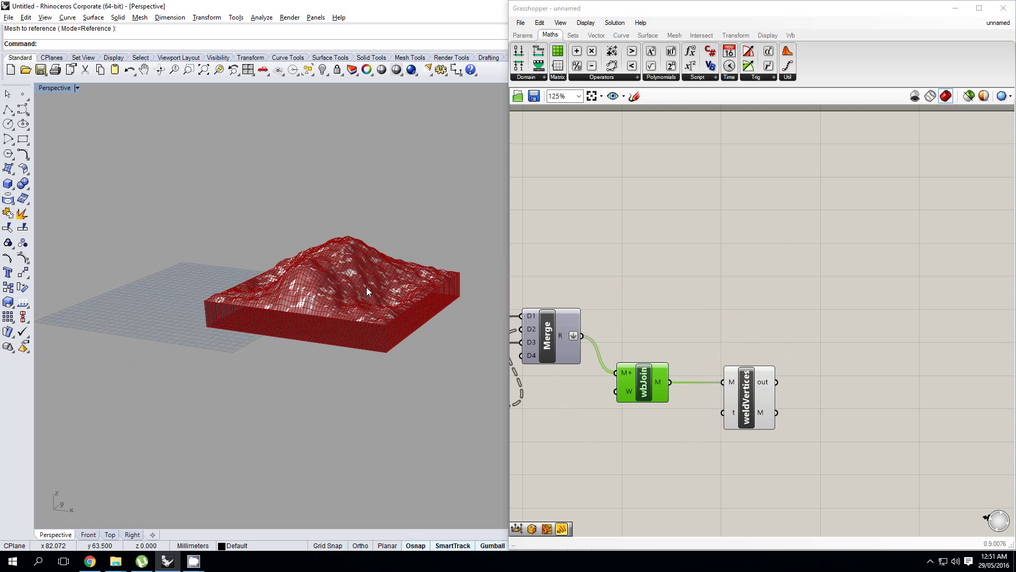
Step: Hide the original terrain mesh in the Rhino viewport
left_click(366, 287)
middle_click(370, 291)
left_click(342, 288)
Step: Bake the weldVertices mesh into Rhino and turn off the component's preview to inspect the baked result
left_click(751, 392)
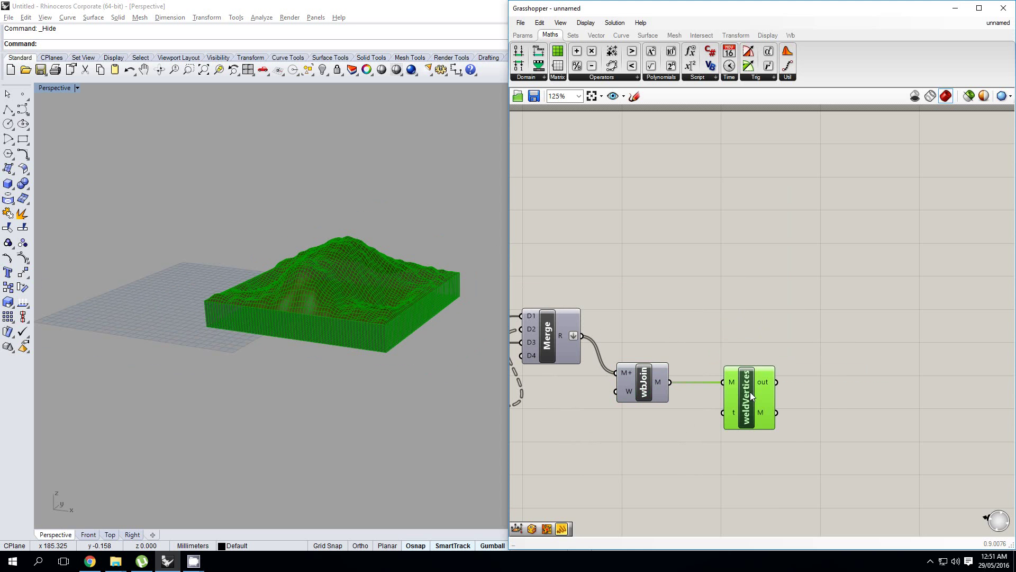
middle_click(751, 392)
middle_click(738, 402)
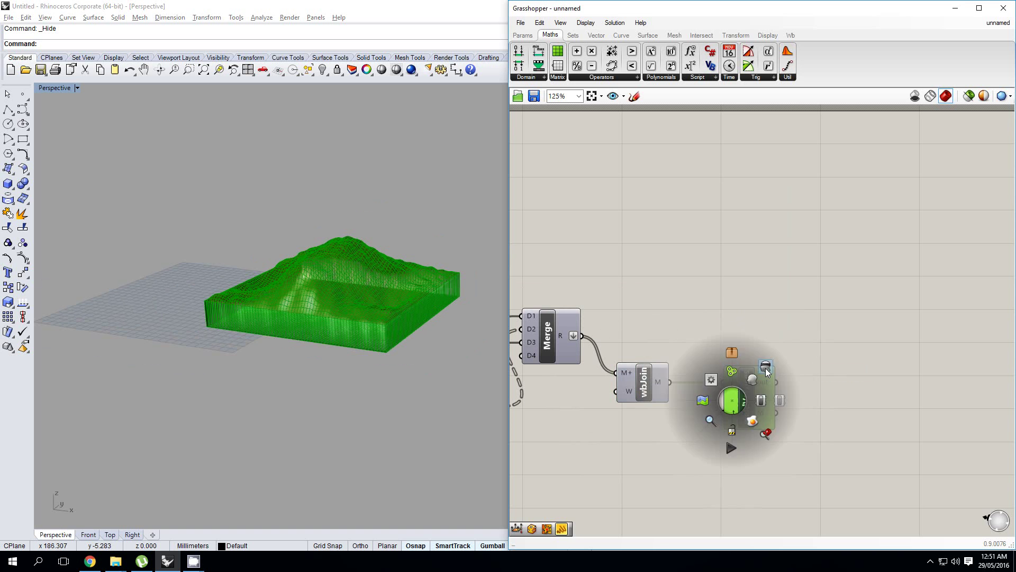
left_click(765, 367)
scroll(371, 317, "up", 3)
mouse_move(355, 322)
right_mouse_down()
mouse_move(359, 268)
mouse_move(345, 323)
right_mouse_up()
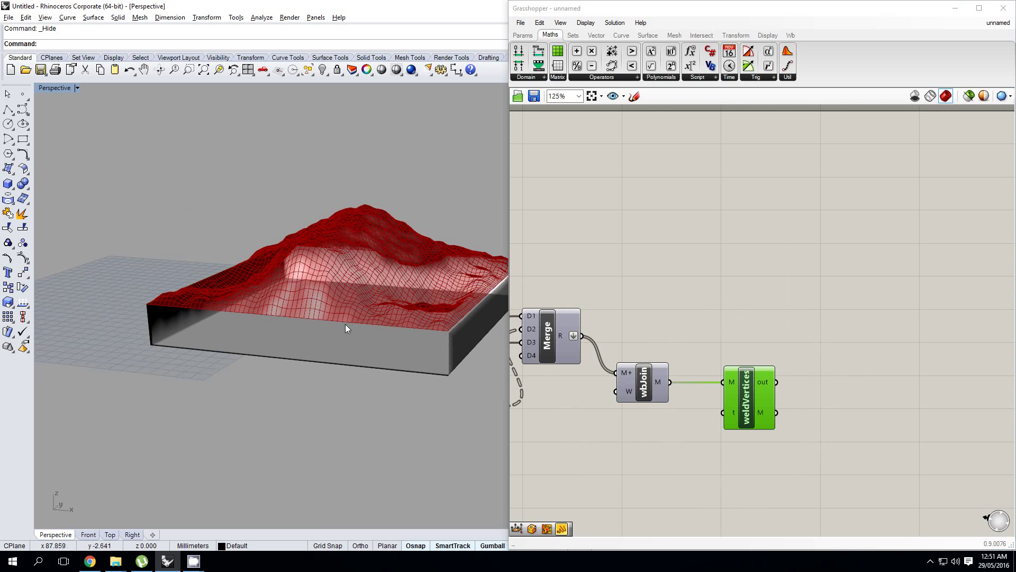
scroll(344, 345, "up", 4)
mouse_move(332, 358)
right_mouse_down()
mouse_move(359, 335)
mouse_move(342, 355)
right_mouse_up()
scroll(359, 335, "down", 3)
Step: Delete the baked mesh from the Rhino viewport and bake the weldVertices output again for inspection
left_click(343, 356)
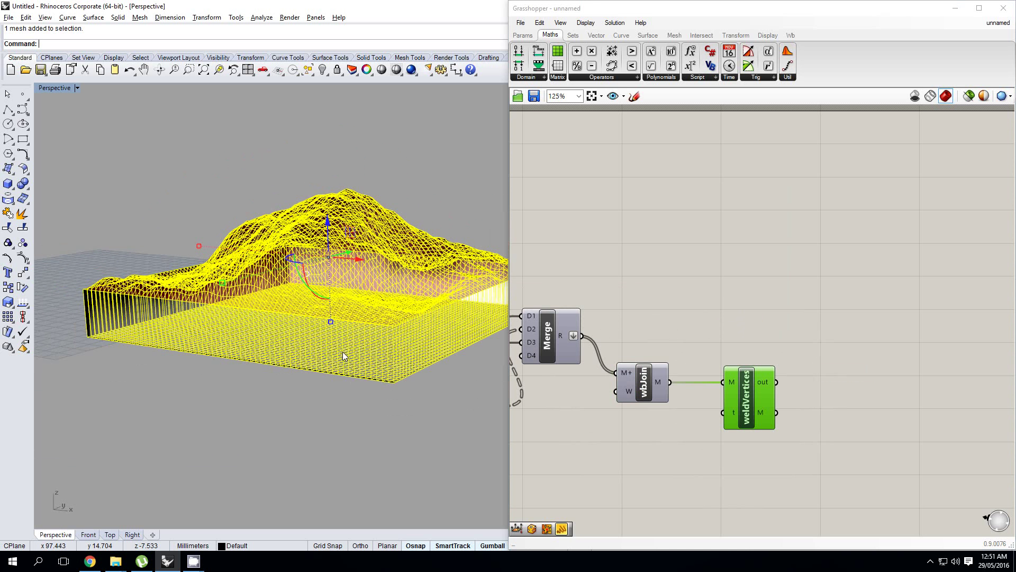
key("Delete")
right_click_drag(793, 387, 761, 374)
middle_click(712, 390)
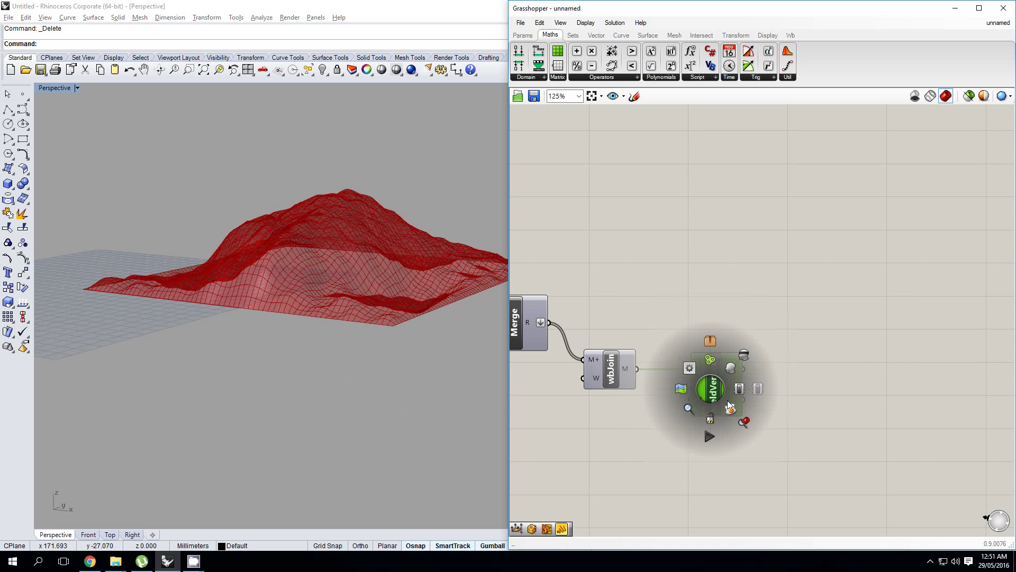
left_click(731, 407)
right_click_drag(344, 339, 386, 275)
Step: Add a Mesh Flip component beyond weldVertices and connect the weldVertices M output to its M input
left_click(855, 400)
double_click(856, 400)
type("mesh flip")
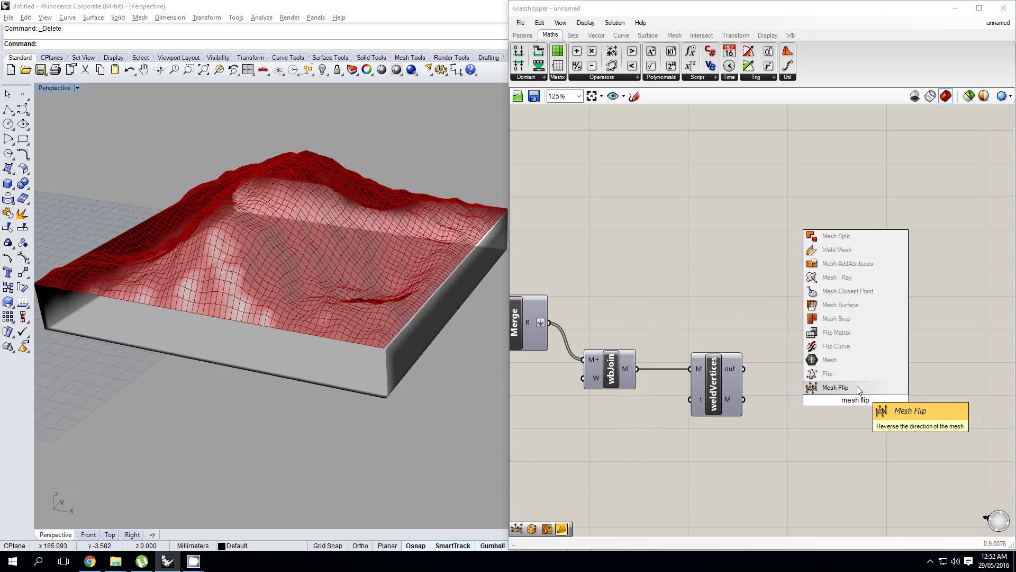
key("Return")
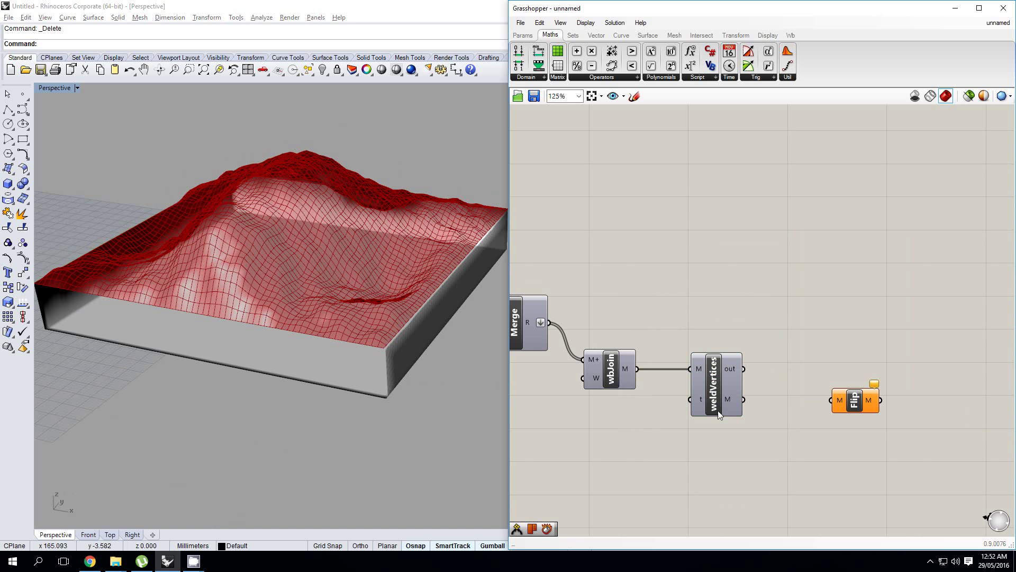
mouse_move(743, 399)
left_mouse_down()
mouse_move(830, 400)
mouse_move(814, 400)
left_mouse_up()
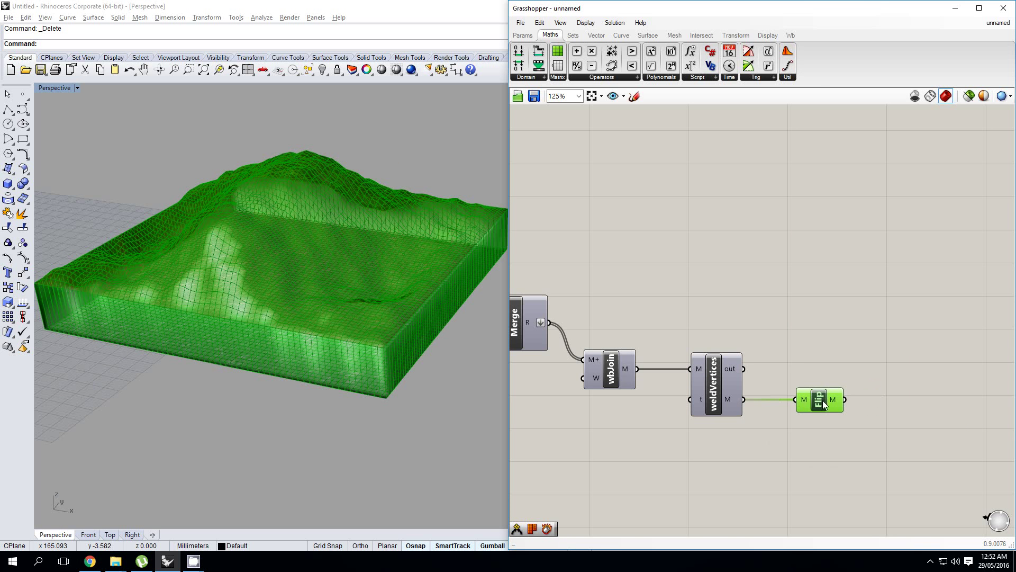
Step: Replace the baked mesh in Rhino with a bake of the Flip output and turn off Flip's preview
middle_click(822, 400)
left_click(407, 350)
key("Delete")
middle_click(821, 407)
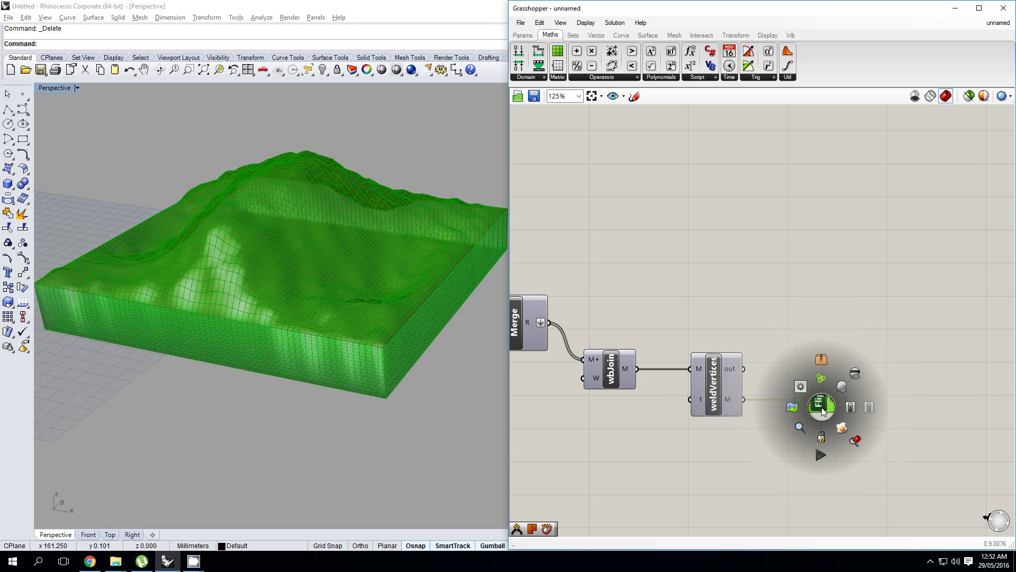
left_click(841, 427)
middle_click(821, 399)
left_click(847, 377)
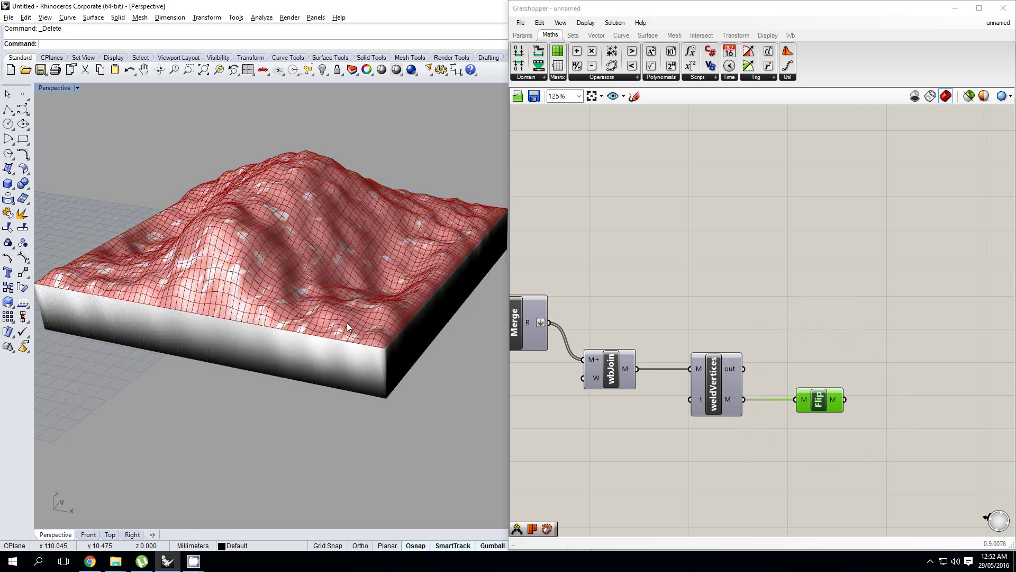
Step: Delete the baked flipped mesh from the Rhino viewport
right_click_drag(317, 296, 380, 312)
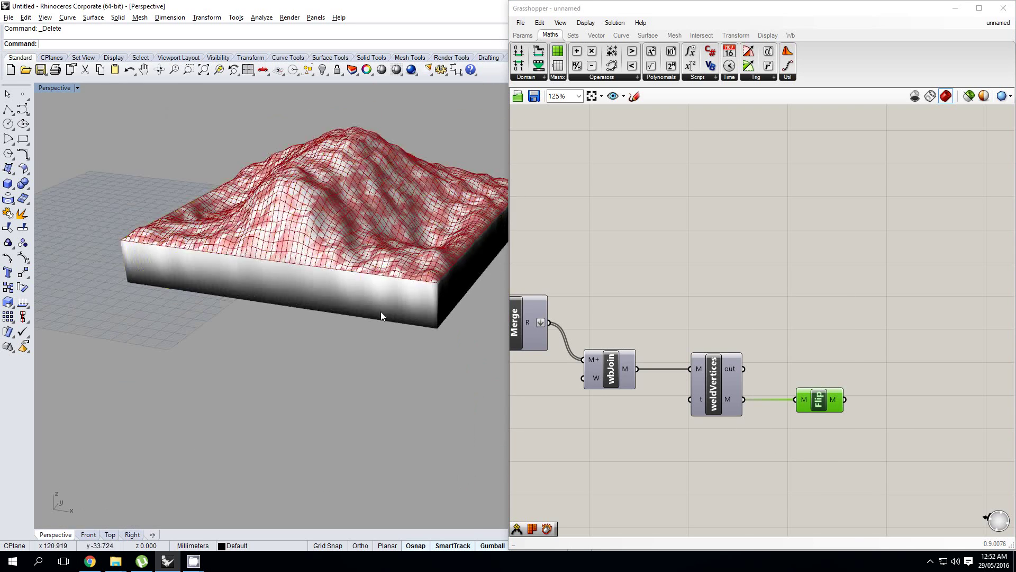
left_click(401, 280)
key("Delete")
right_click_drag(813, 333, 780, 334)
left_click(780, 335)
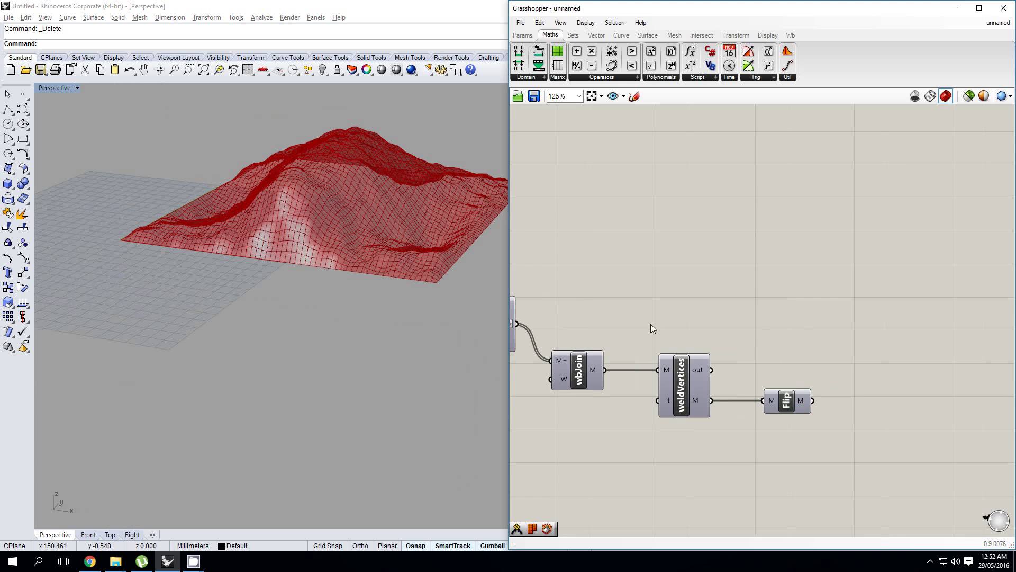
Step: Turn the preview of the last Flip component, after weldVertices, back on
right_click_drag(649, 324, 699, 317)
right_click_drag(338, 257, 314, 292, "shift")
right_click_drag(747, 325, 748, 326)
scroll(747, 326, "down", 6)
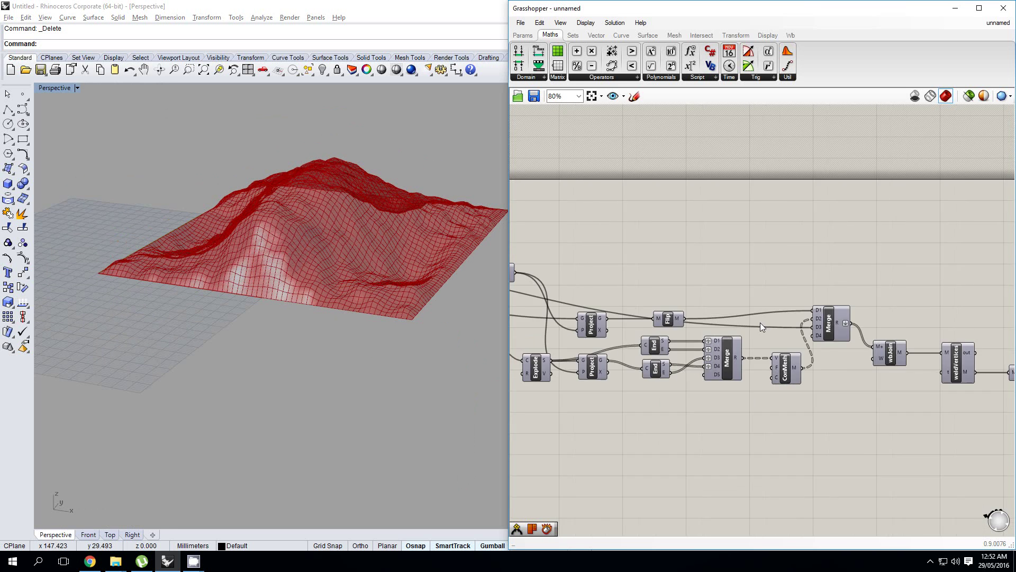
scroll(940, 353, "up", 3)
right_click_drag(939, 353, 790, 345)
left_click(767, 339)
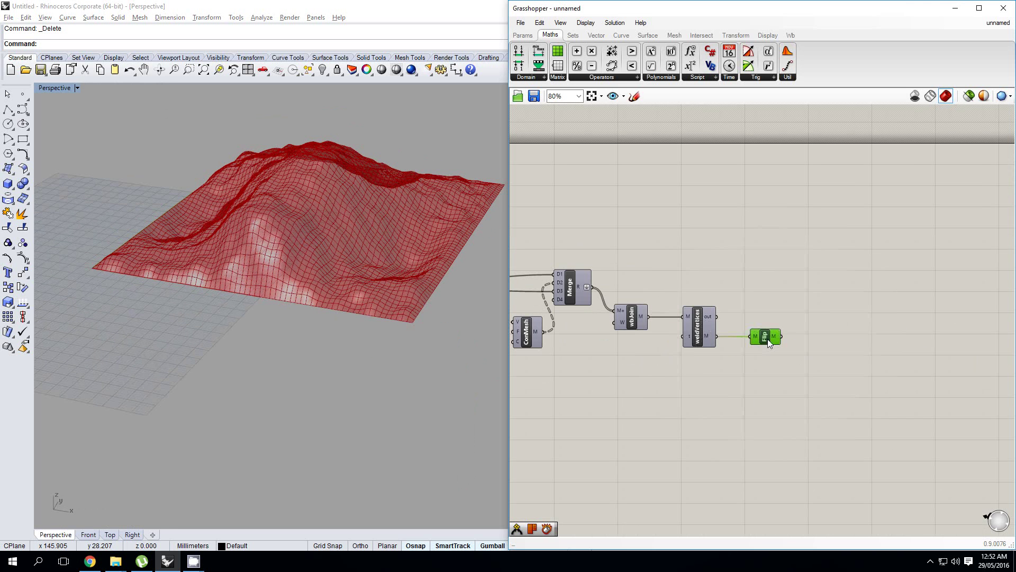
middle_click(767, 338)
left_click(792, 322)
right_click_drag(407, 311, 412, 311, "shift")
right_click_drag(766, 306, 681, 313)
left_click(683, 313)
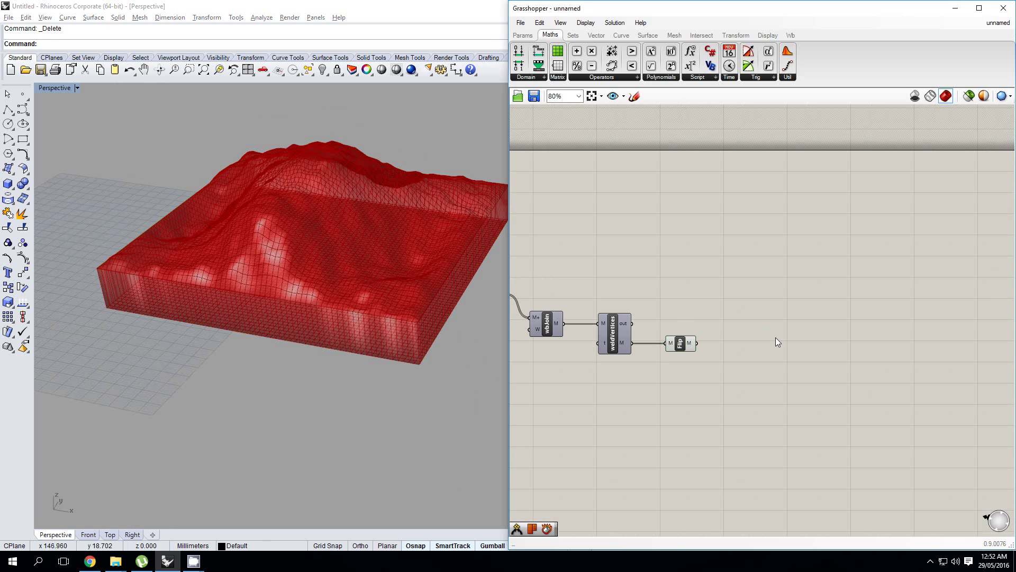
Step: Add a Brep/Mesh Contour component beyond the last Flip and connect Flip's M output to its S input
right_click_drag(744, 324, 901, 348)
scroll(900, 348, "down", 3)
scroll(637, 304, "up", 3)
right_click_drag(665, 308, 424, 302)
scroll(424, 302, "down", 2)
scroll(757, 345, "up", 2)
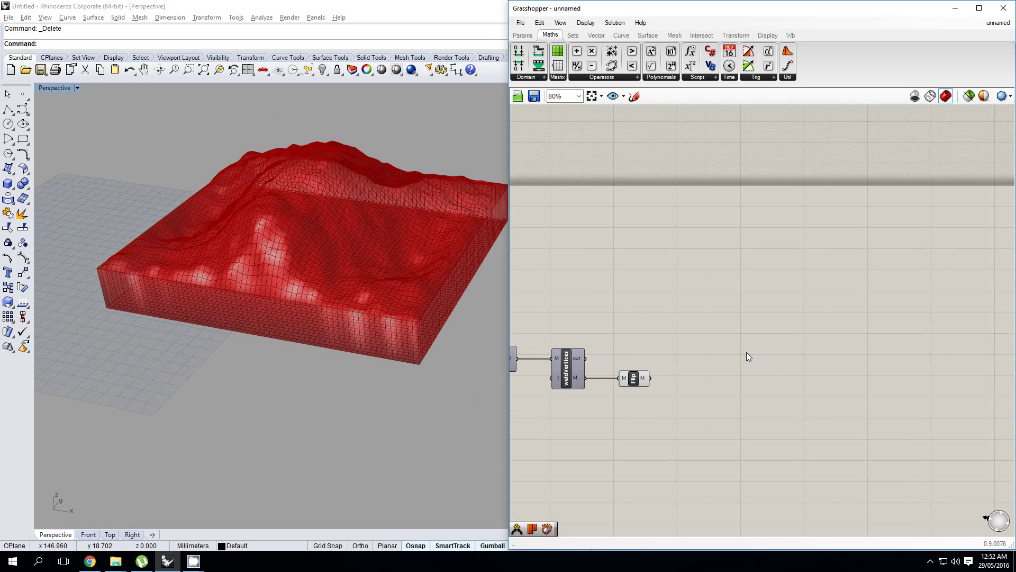
double_click(744, 351)
type("cont")
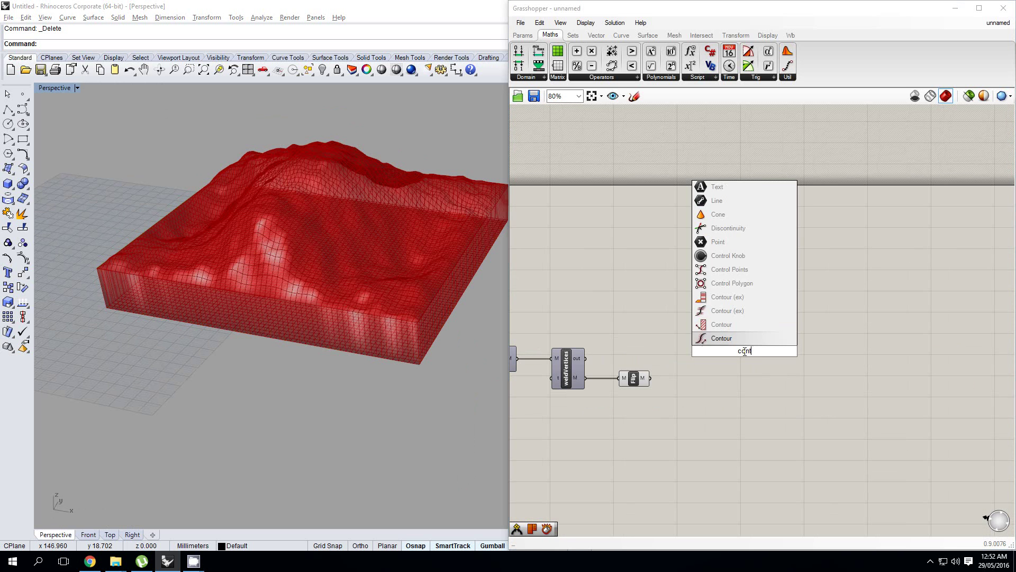
type("ou")
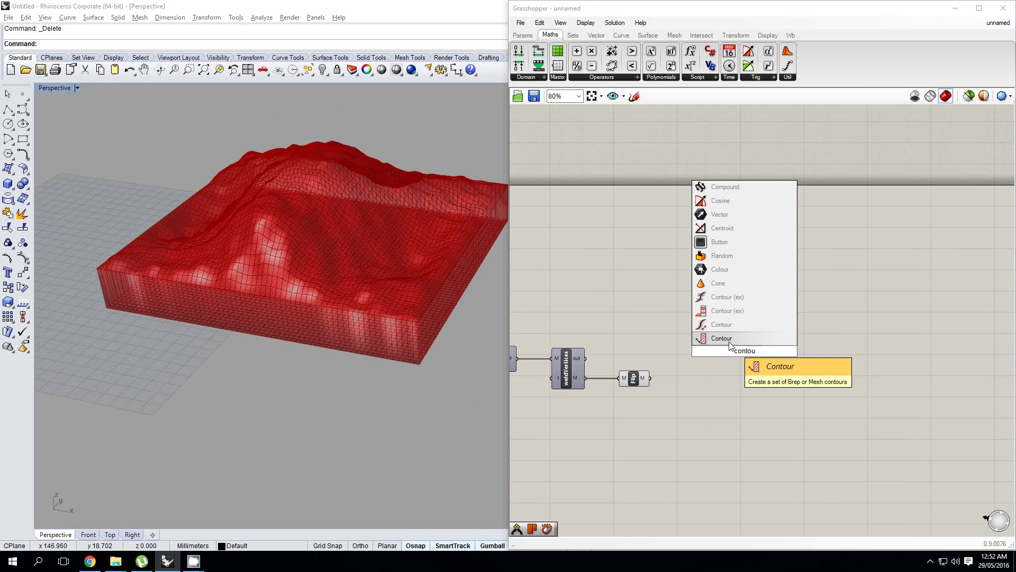
left_click(729, 341)
scroll(730, 339, "up", 2)
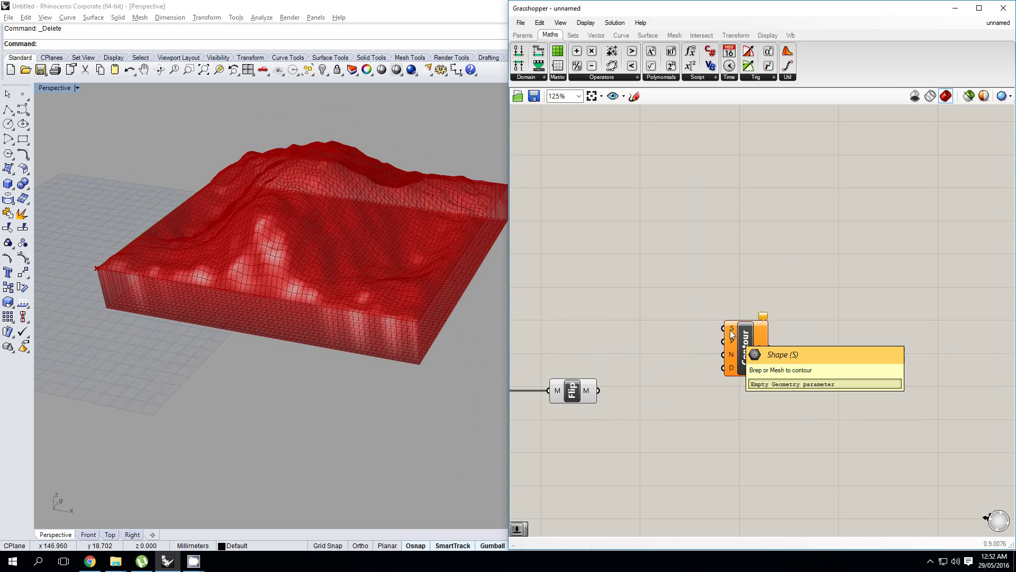
right_click_drag(722, 352, 789, 342)
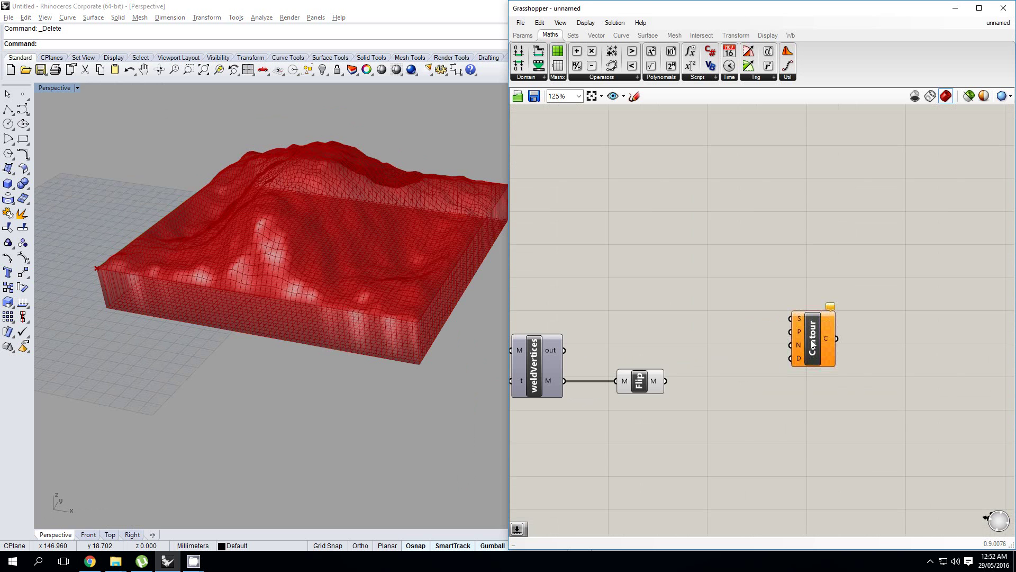
left_click_drag(811, 338, 789, 370)
left_click_drag(665, 380, 786, 401)
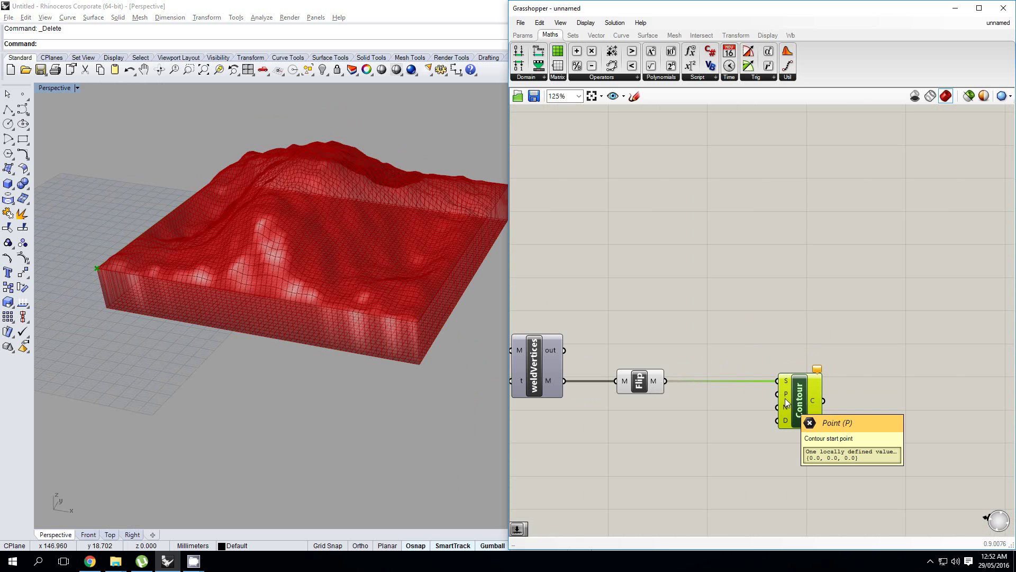
Step: Connect the A-B subtraction component's R output to the Contour component's P input as the contour start point
scroll(778, 394, "down", 3)
right_click_drag(693, 349, 883, 355)
right_click_drag(621, 324, 713, 325)
scroll(672, 322, "up", 2)
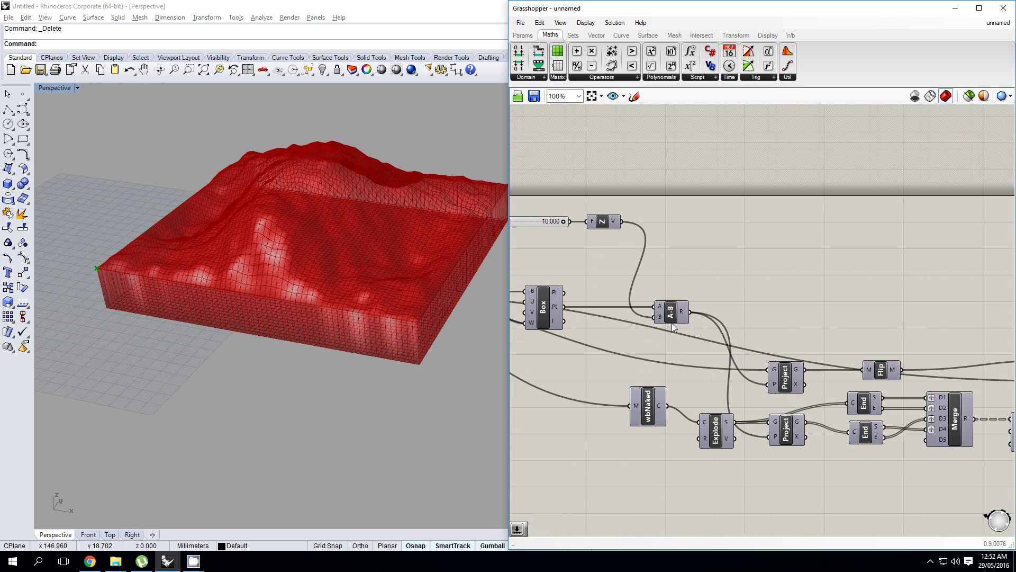
mouse_move(682, 317)
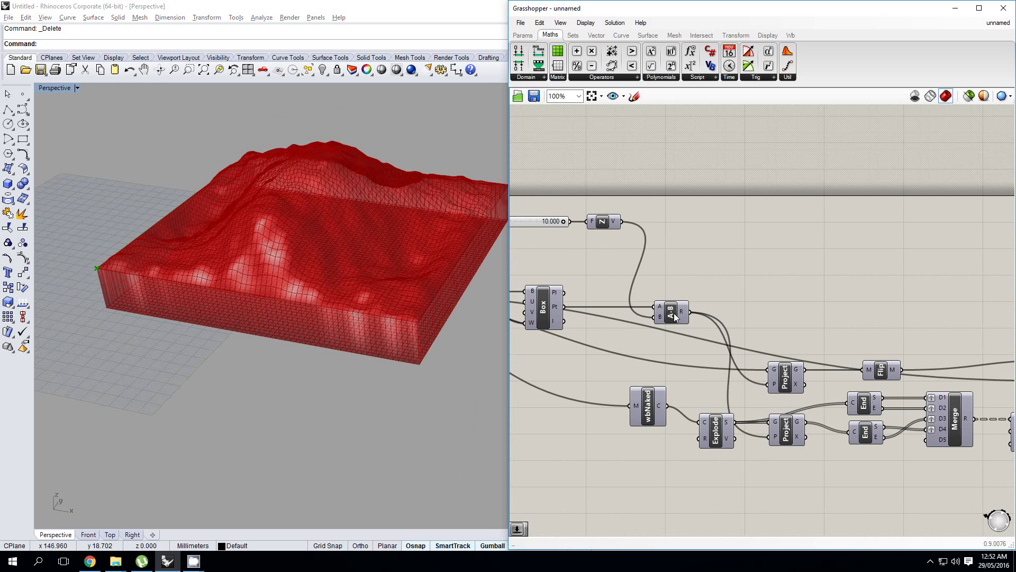
left_click(678, 317)
right_click_drag(382, 312, 324, 334)
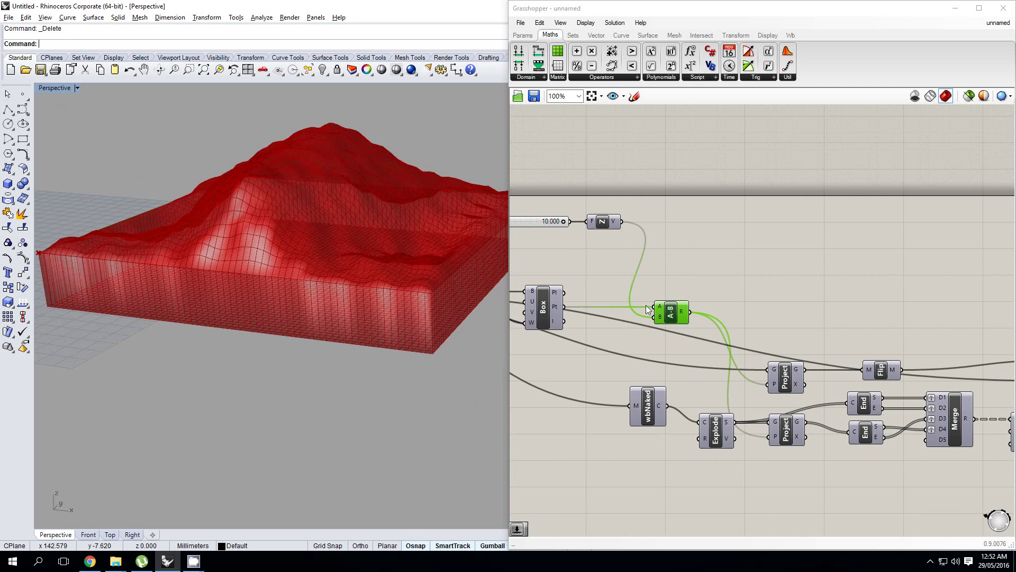
scroll(693, 320, "down", 6)
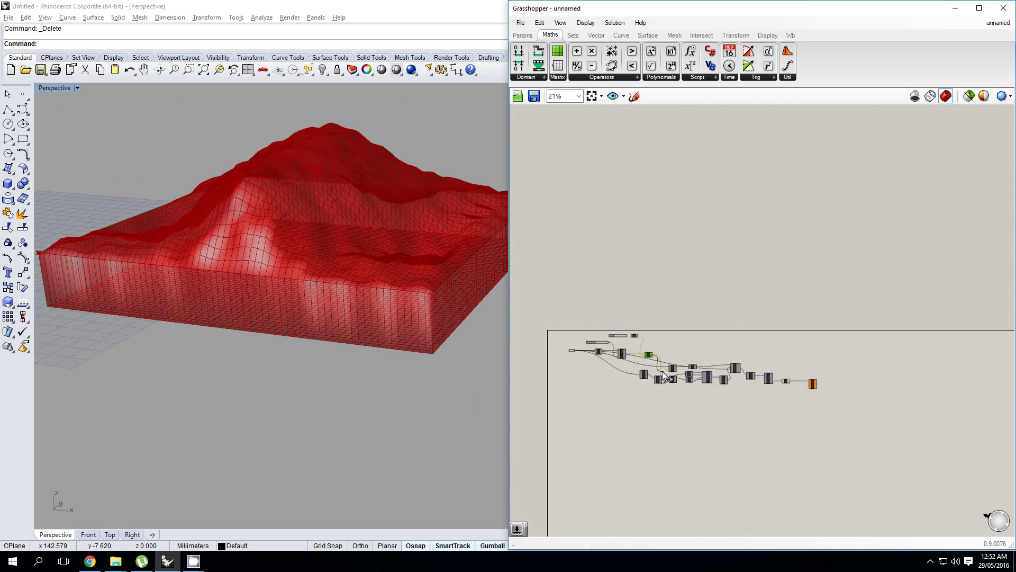
scroll(776, 385, "up", 7)
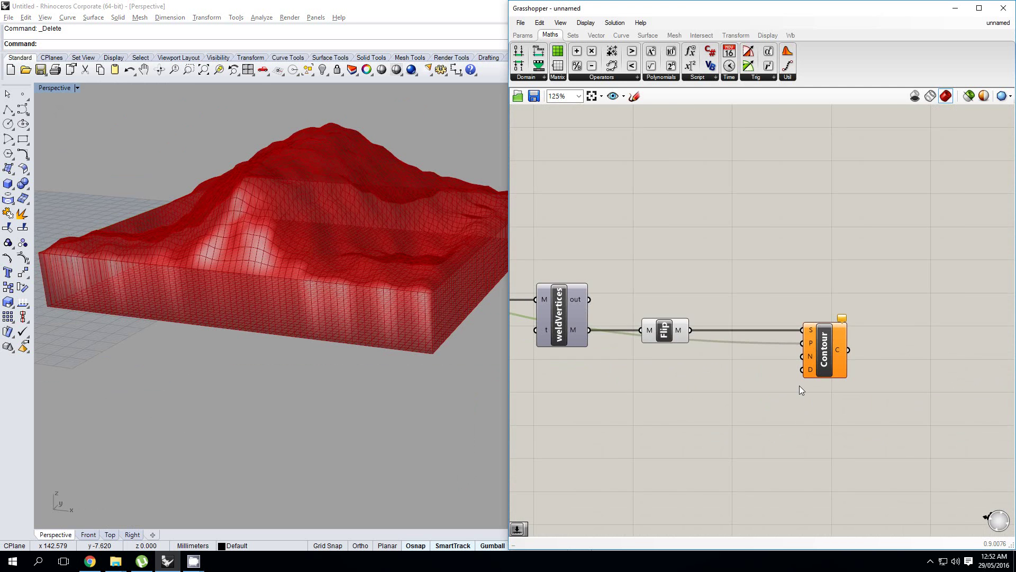
Step: Add a number slider below Flip, set its maximum to 10, and move its value to 10
left_click(523, 35)
left_click_drag(656, 66, 723, 395)
scroll(724, 398, "up", 3)
left_click(617, 389)
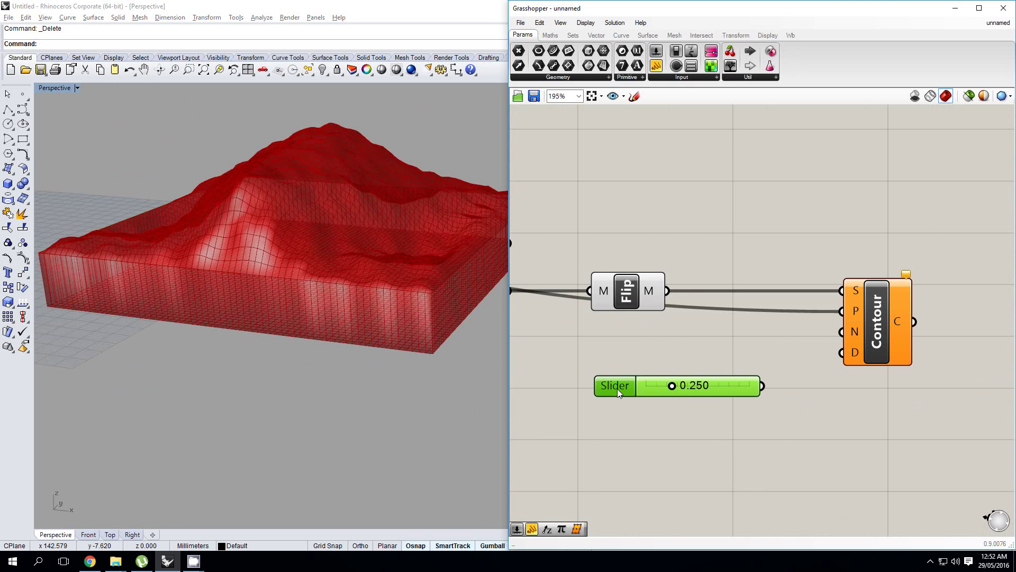
double_click(617, 390)
double_click(625, 417)
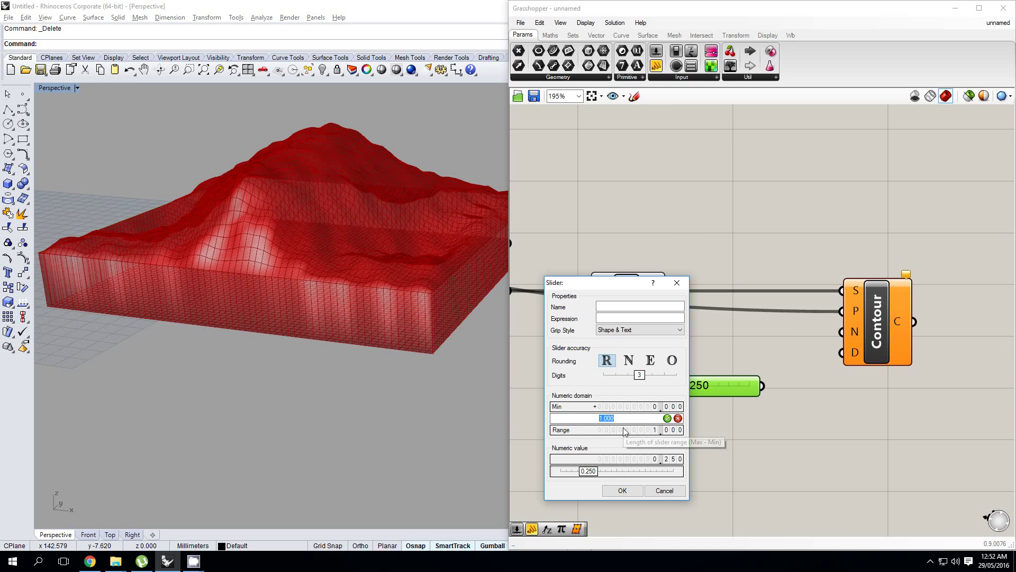
type("10")
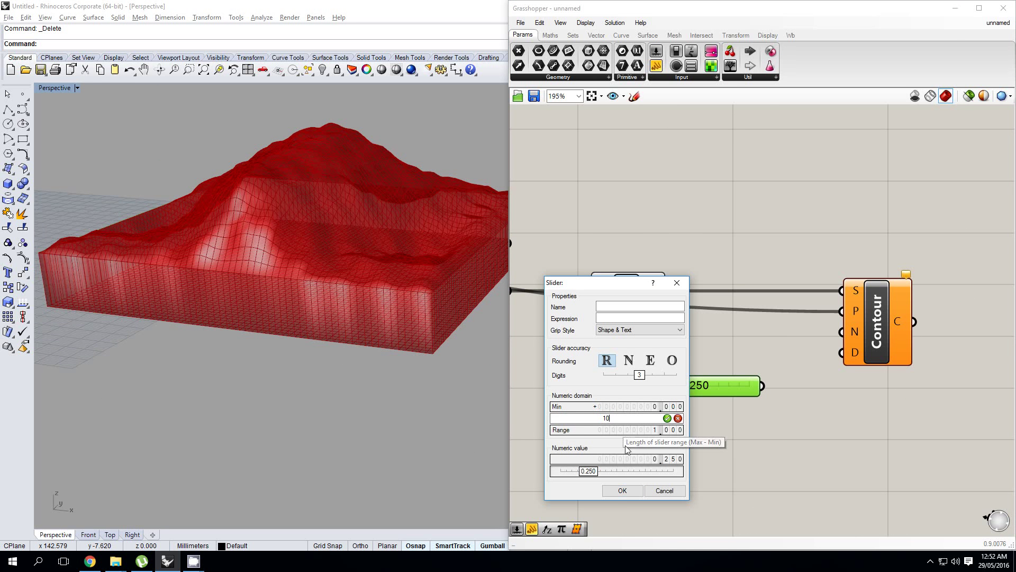
left_click(622, 491)
left_click_drag(649, 385, 765, 393)
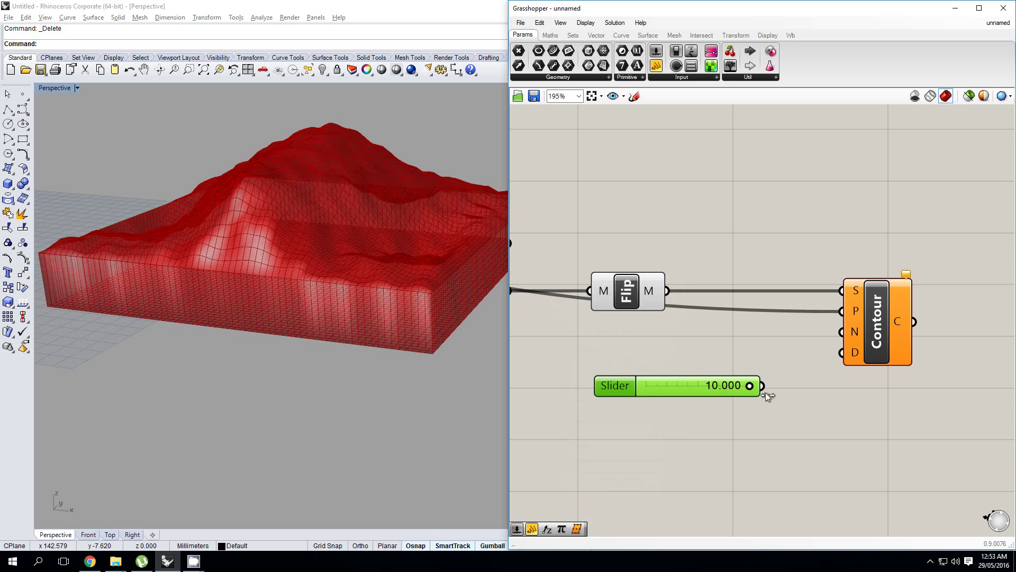
Step: Connect the new number slider to the Contour component's D (distance) input
scroll(387, 317, "down", 4)
right_click_drag(397, 317, 385, 329)
right_click_drag(786, 386, 765, 385)
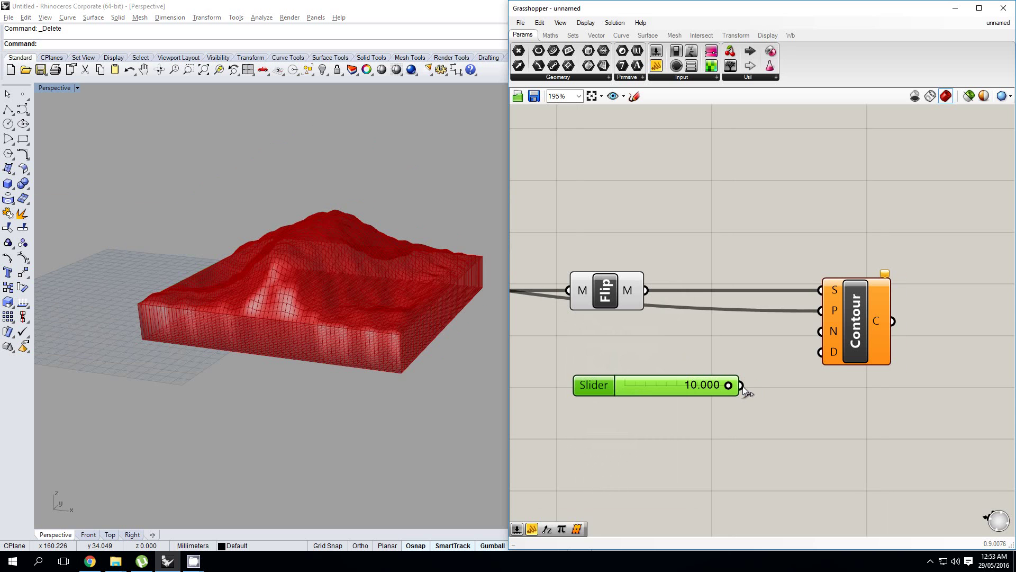
left_click_drag(742, 387, 816, 356)
right_click_drag(748, 351, 744, 351)
right_click_drag(492, 341, 471, 343, "shift")
Step: Set the Contour distance slider to 1
left_click_drag(739, 385, 653, 389)
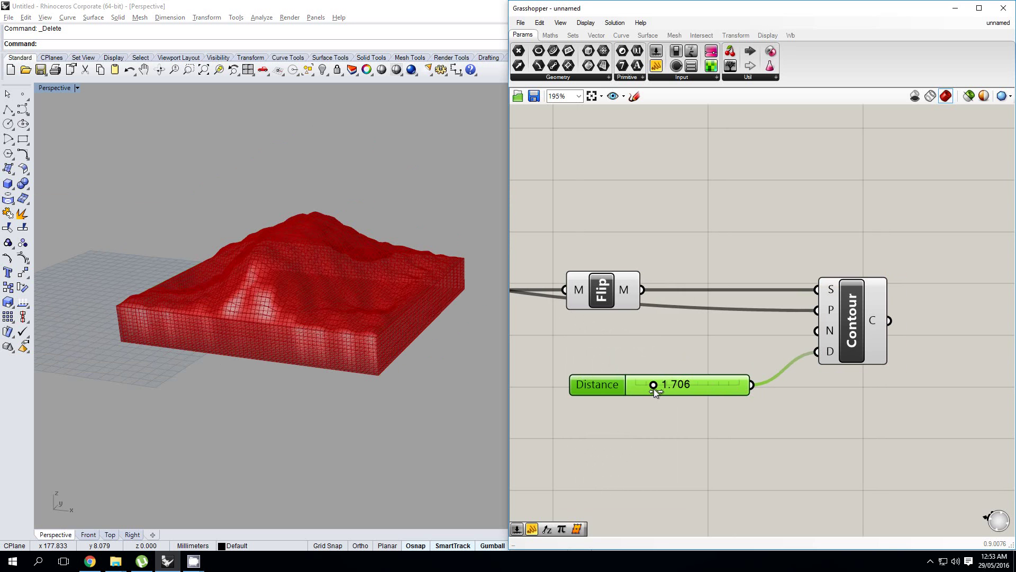
double_click(721, 383)
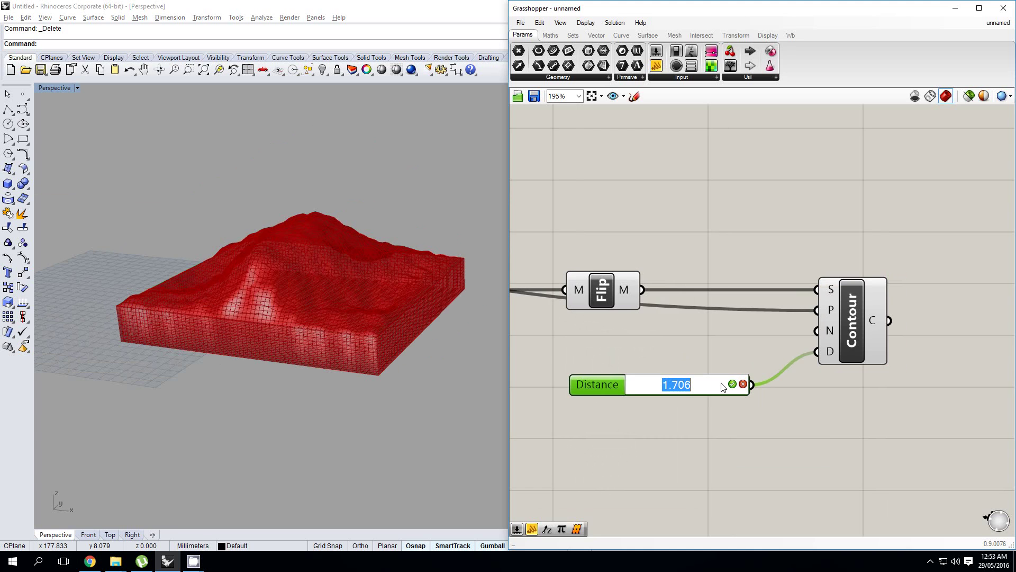
type("1")
key("Return")
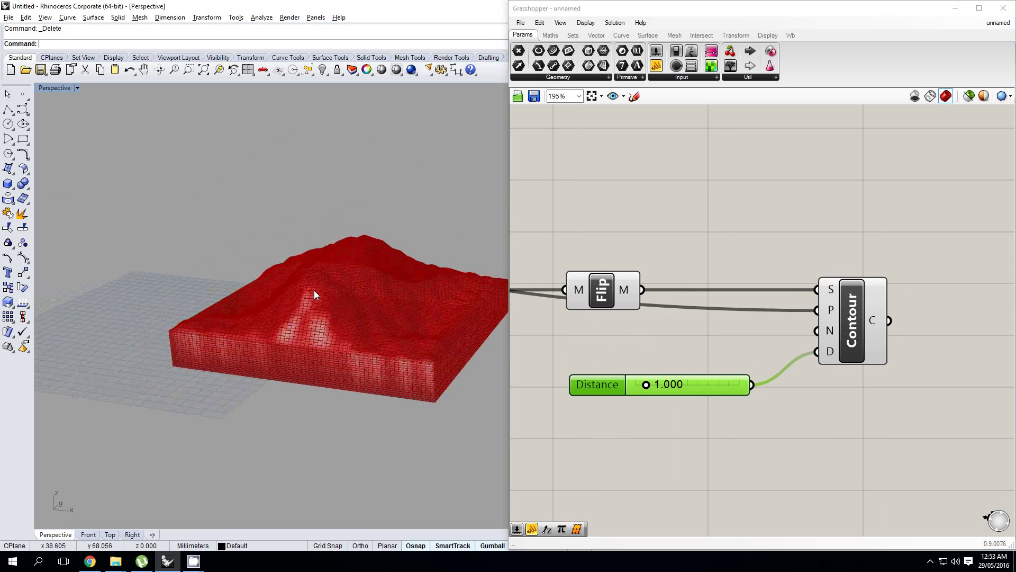
scroll(329, 324, "up", 6)
scroll(300, 309, "down", 3)
right_click_drag(300, 308, 298, 306)
scroll(749, 339, "down", 3)
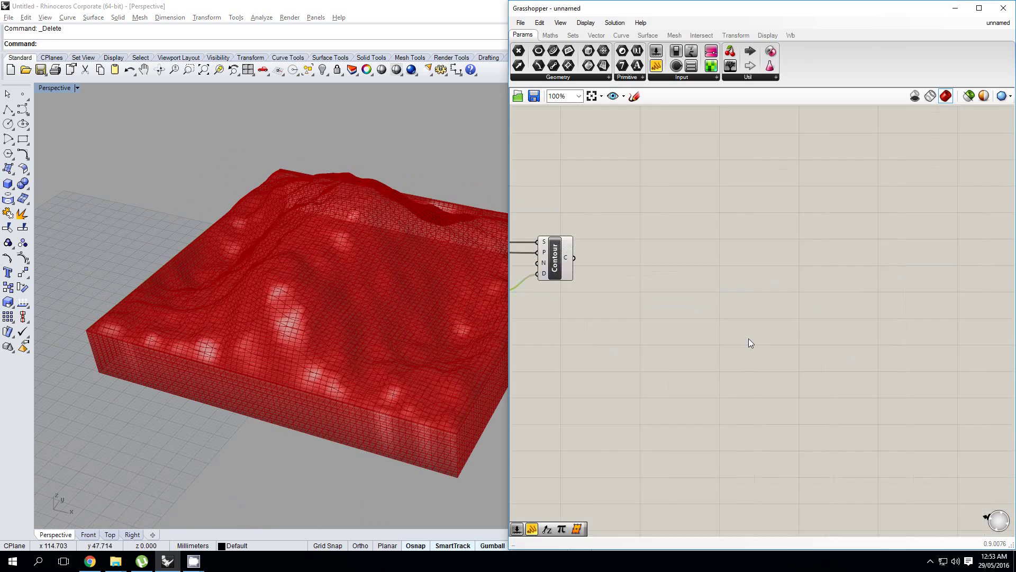
Step: Turn off the preview of the Flip component
right_click_drag(590, 288, 813, 332)
left_click(663, 293)
middle_click(662, 292)
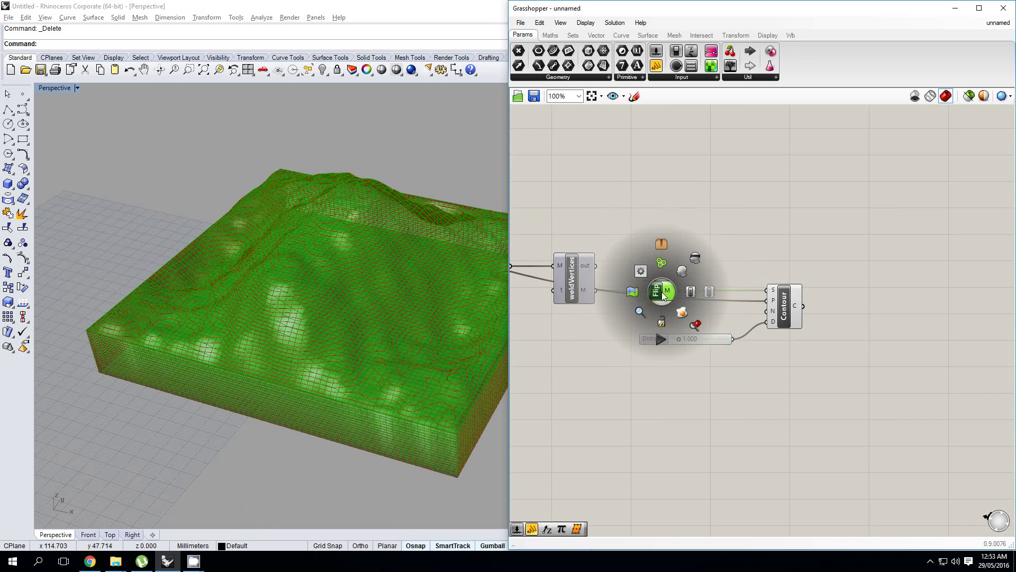
left_click(694, 260)
Step: Turn off the preview of the source mesh parameter at the start of the definition
right_click_drag(382, 307, 384, 288)
scroll(598, 291, "down", 3)
right_click_drag(522, 279, 984, 319)
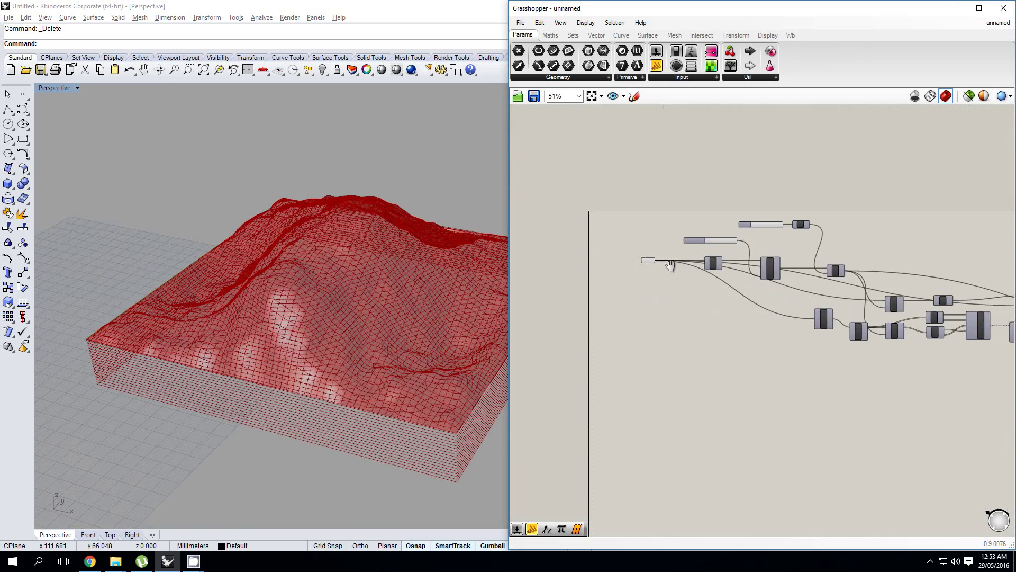
scroll(653, 258, "up", 3)
left_click(653, 258)
middle_click(653, 259)
left_click(681, 231)
Step: Examine the contour curves in the viewport and the data tree in the Contour component's C output
right_click_drag(392, 295, 372, 329)
scroll(322, 306, "up", 2)
scroll(372, 329, "down", 6)
scroll(372, 315, "up", 4)
scroll(599, 346, "down", 4)
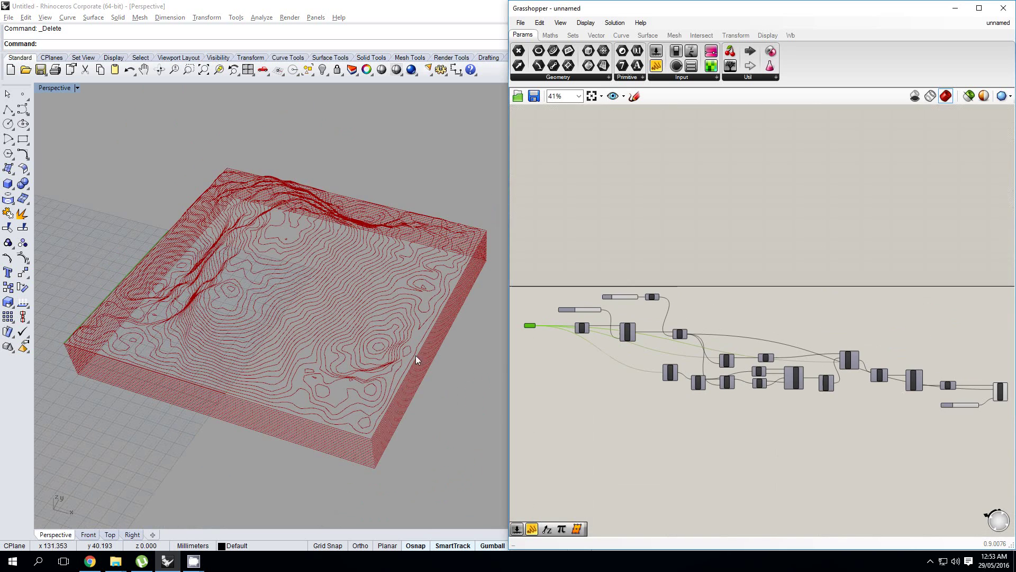
scroll(370, 378, "up", 4)
scroll(751, 383, "up", 2)
scroll(751, 382, "up", 3)
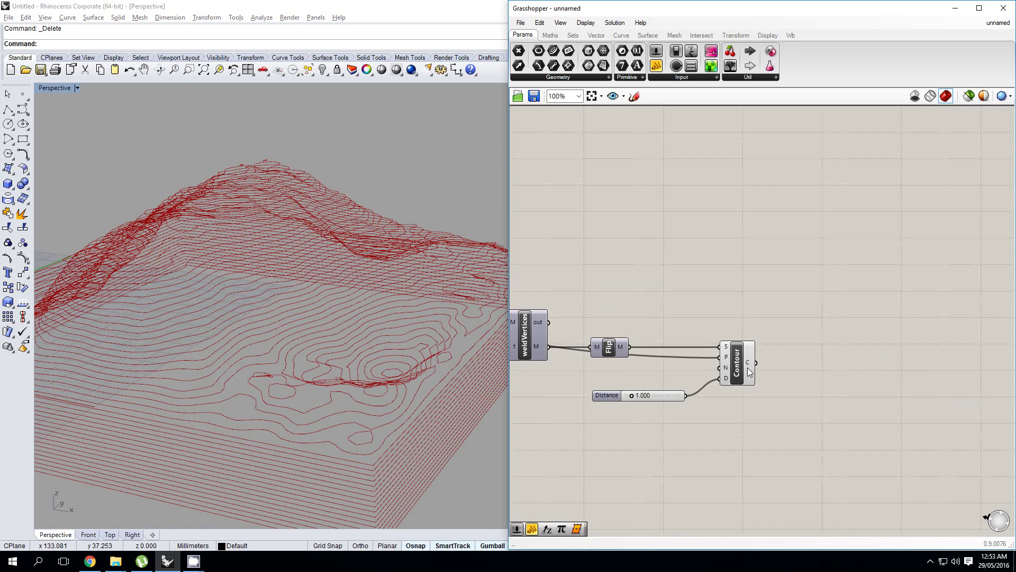
mouse_move(748, 362)
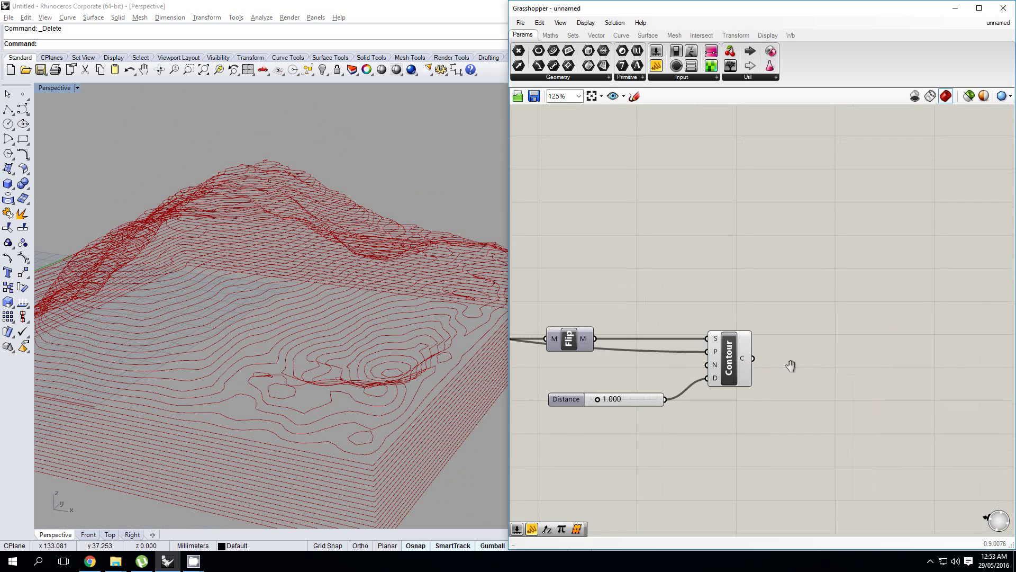
scroll(789, 363, "up", 2)
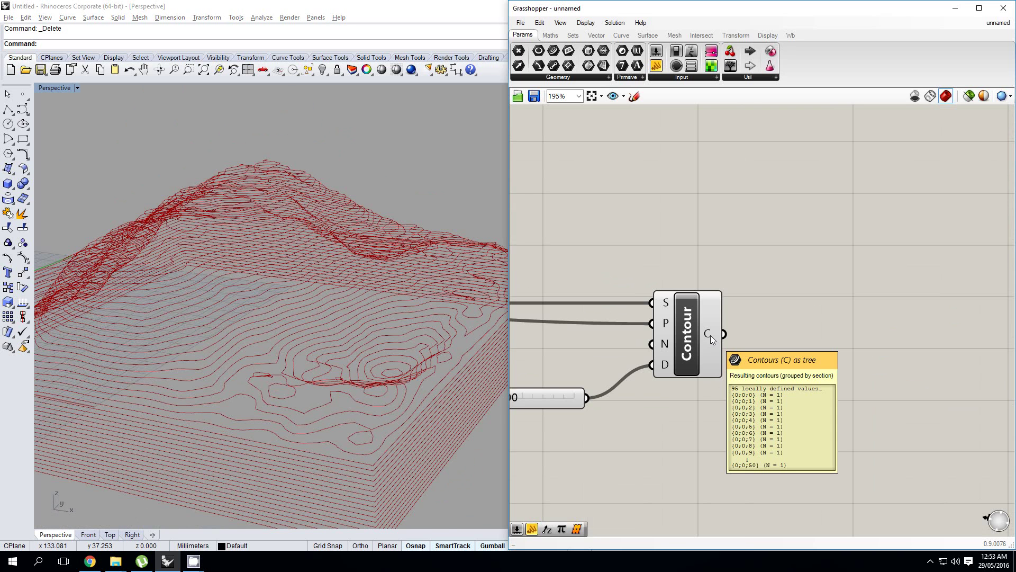
Step: Inspect the stacked contour outlines up close and from several angles, including the closed loops around the small peaks
right_click_drag(345, 354, 358, 333)
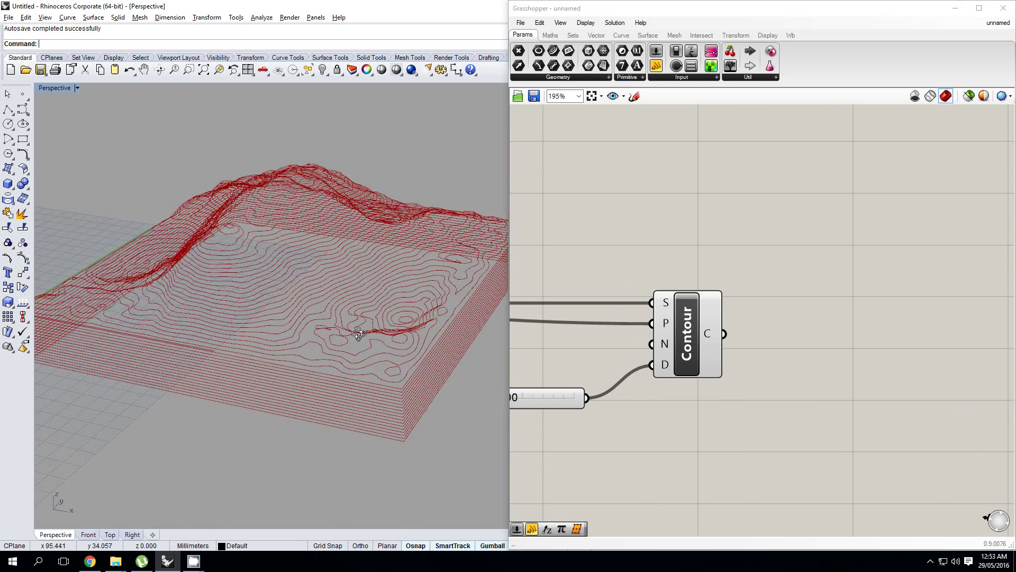
scroll(359, 334, "up", 8)
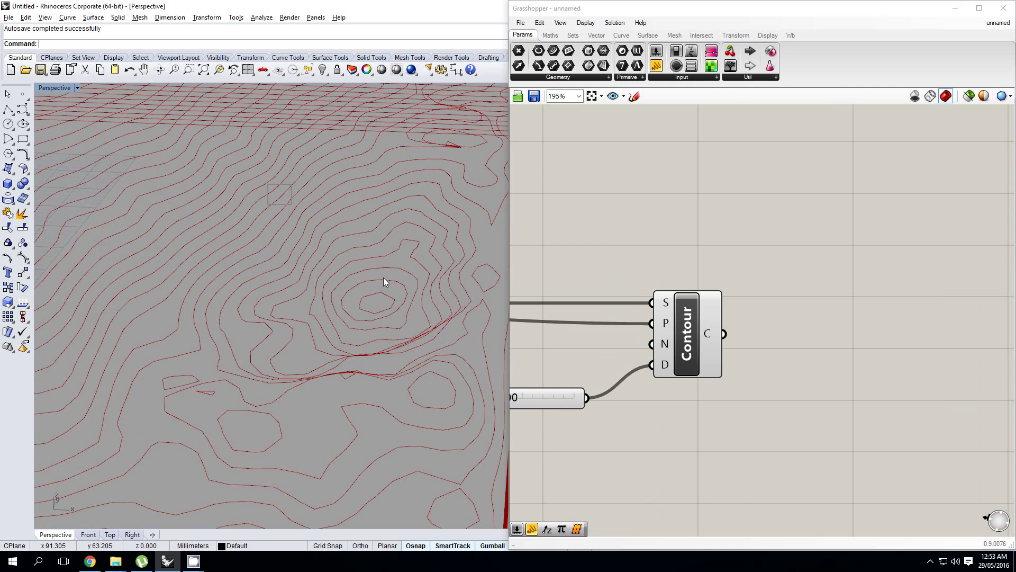
scroll(436, 354, "down", 6)
right_click_drag(407, 346, 405, 285)
right_click_drag(103, 396, 310, 397)
scroll(307, 391, "down", 3)
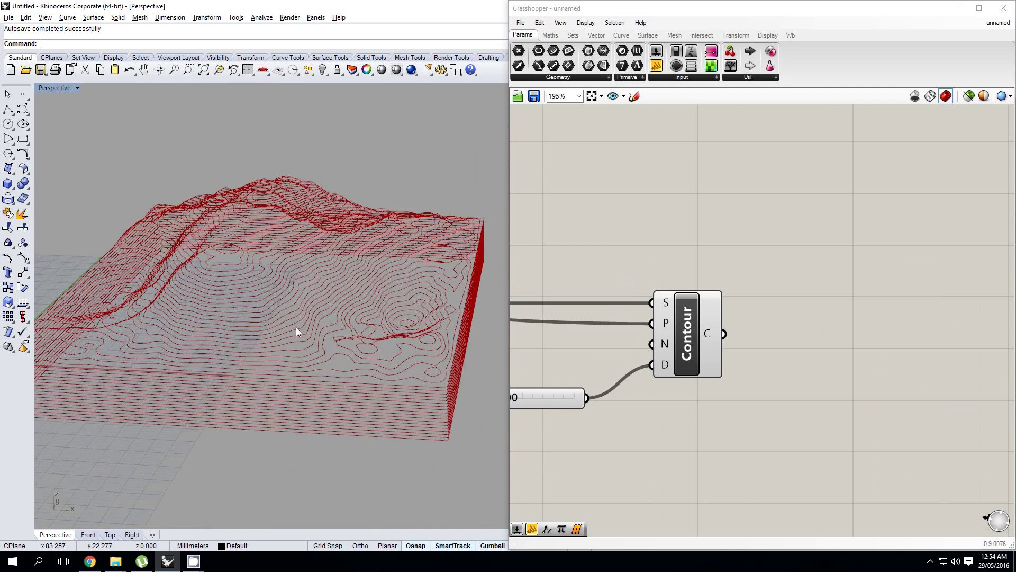
right_click_drag(296, 327, 365, 329)
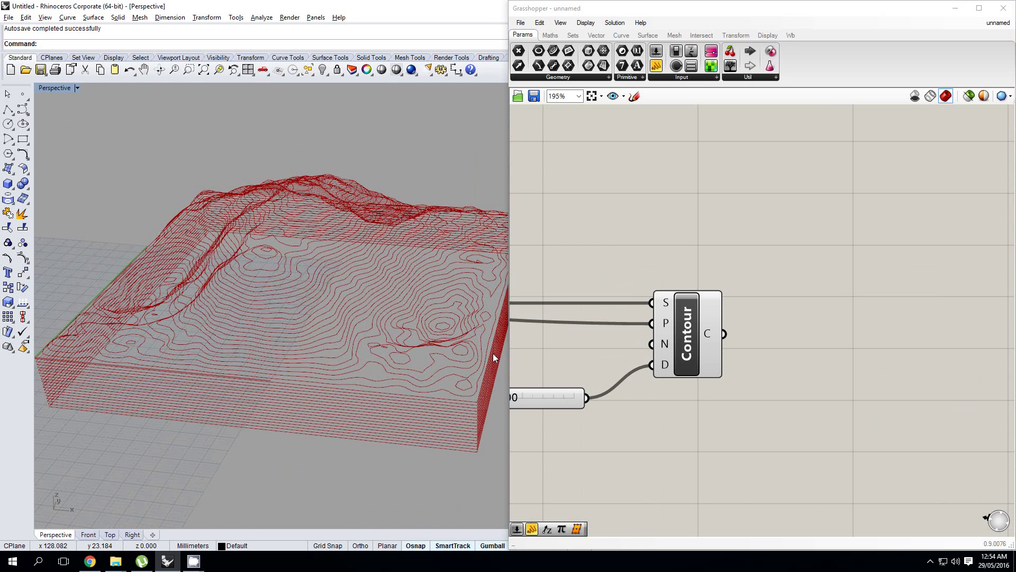
scroll(764, 374, "down", 2)
double_click(776, 345)
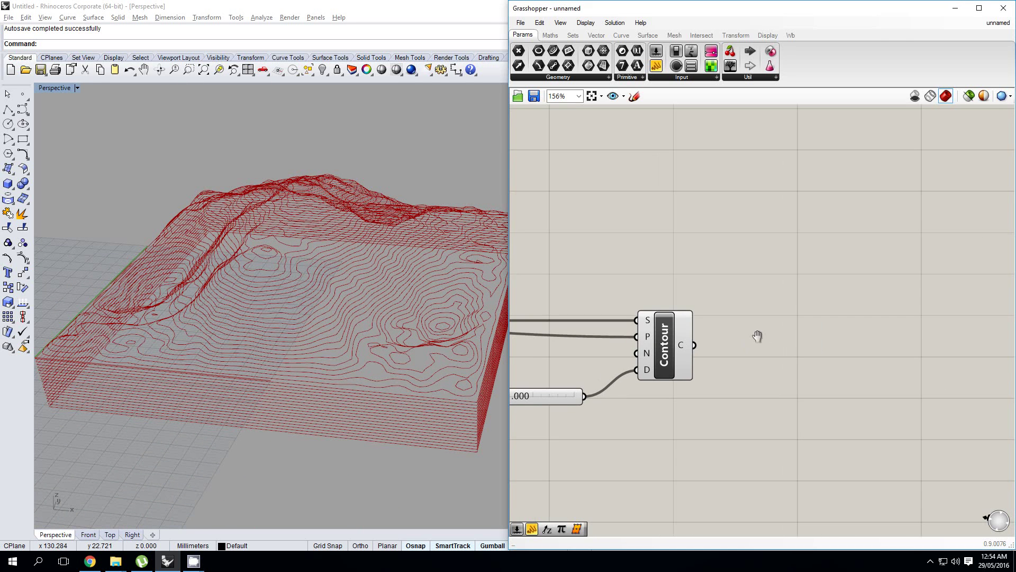
right_click_drag(424, 323, 394, 312)
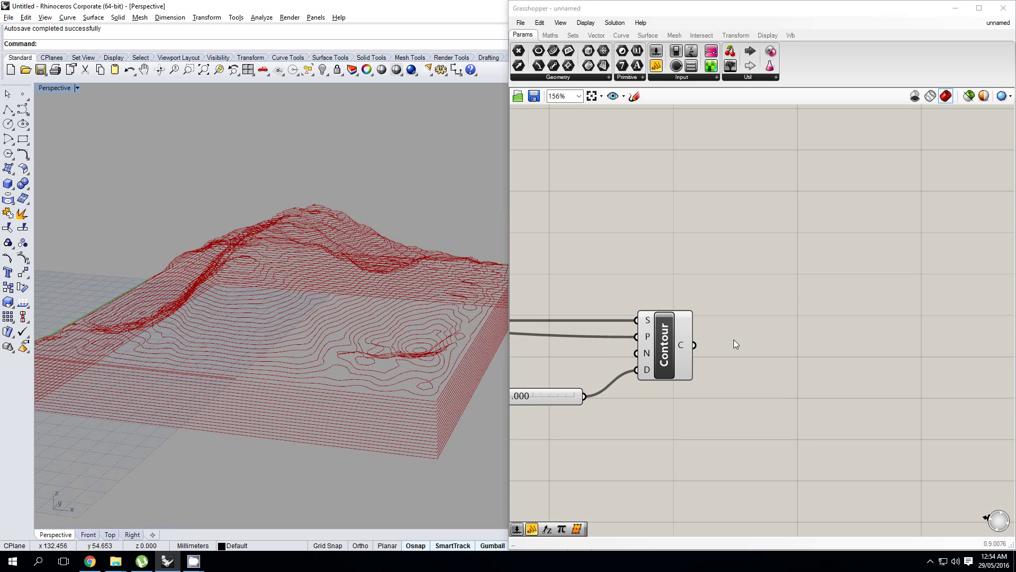
right_click_drag(730, 351, 740, 352)
scroll(424, 336, "down", 3)
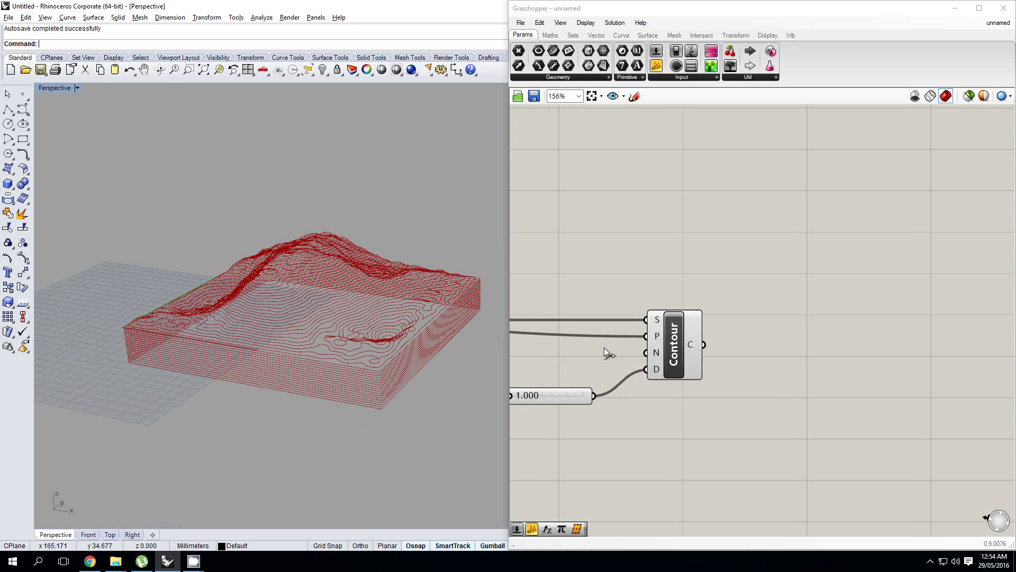
scroll(347, 344, "up", 3)
right_click_drag(349, 370, 403, 358)
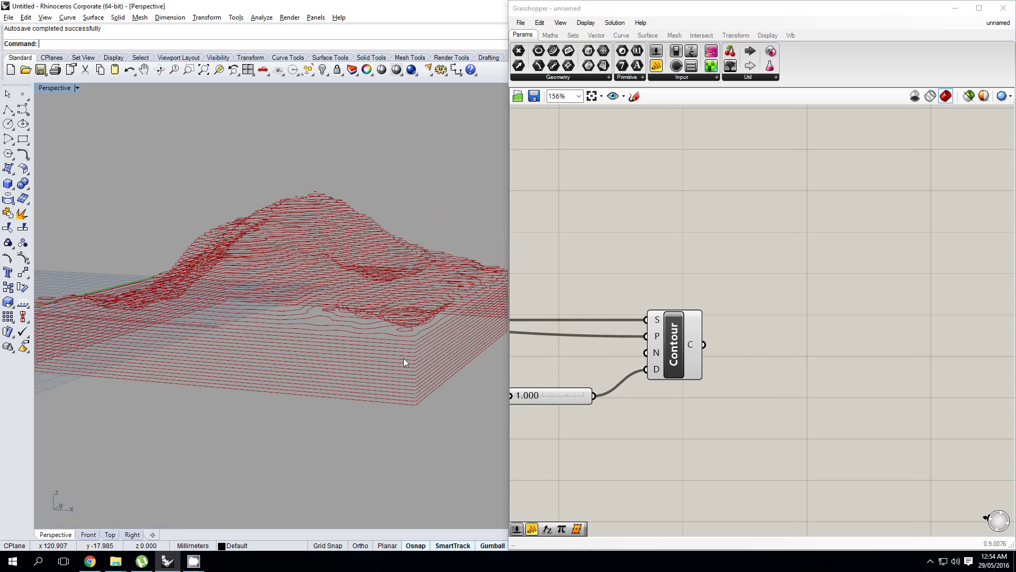
Step: Add a Tree Statistics component and connect the Contour component's C output to its T input
double_click(805, 350)
type("tree")
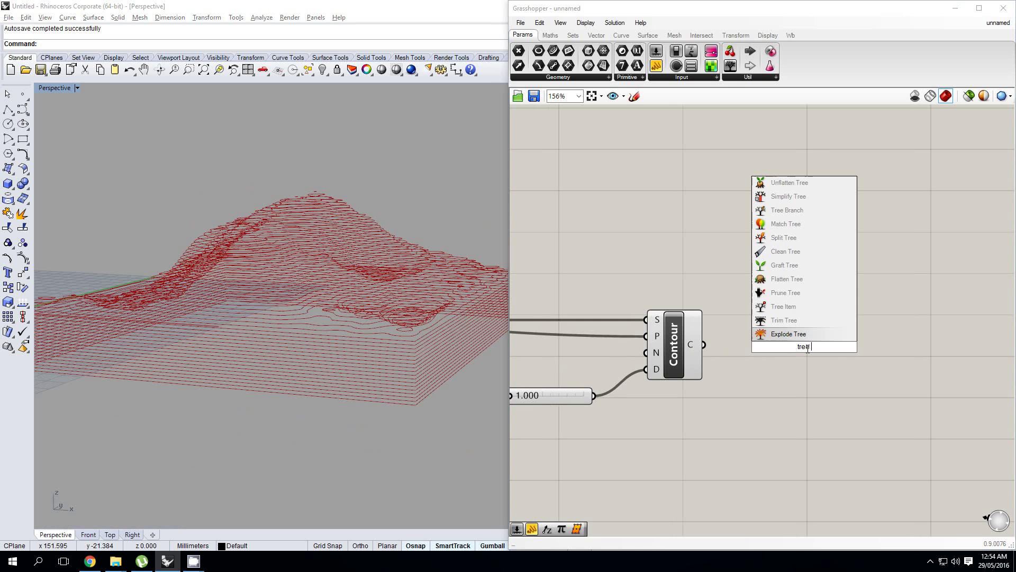
type(" stat")
key("Return")
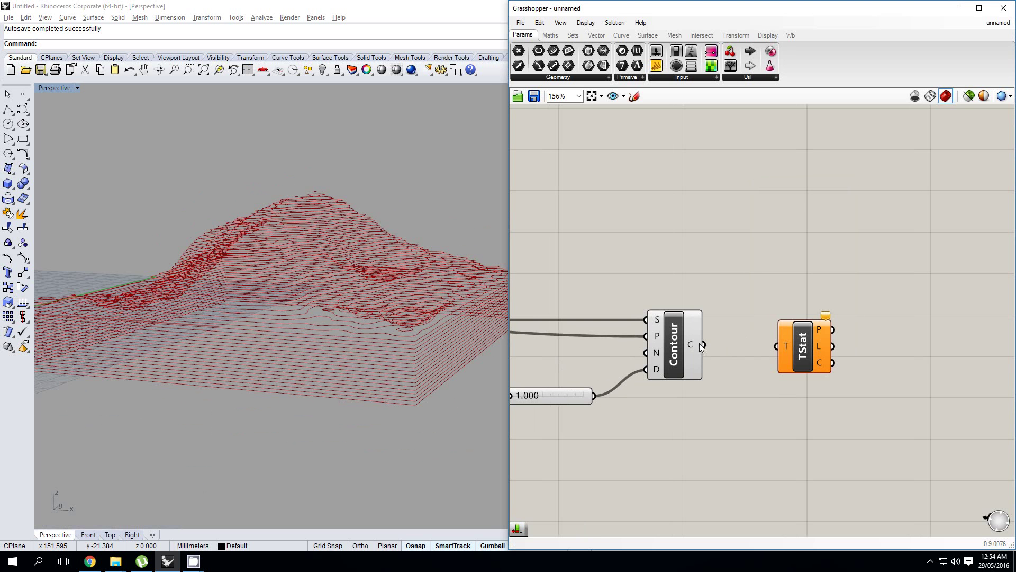
left_click_drag(702, 344, 780, 349)
scroll(751, 339, "up", 2)
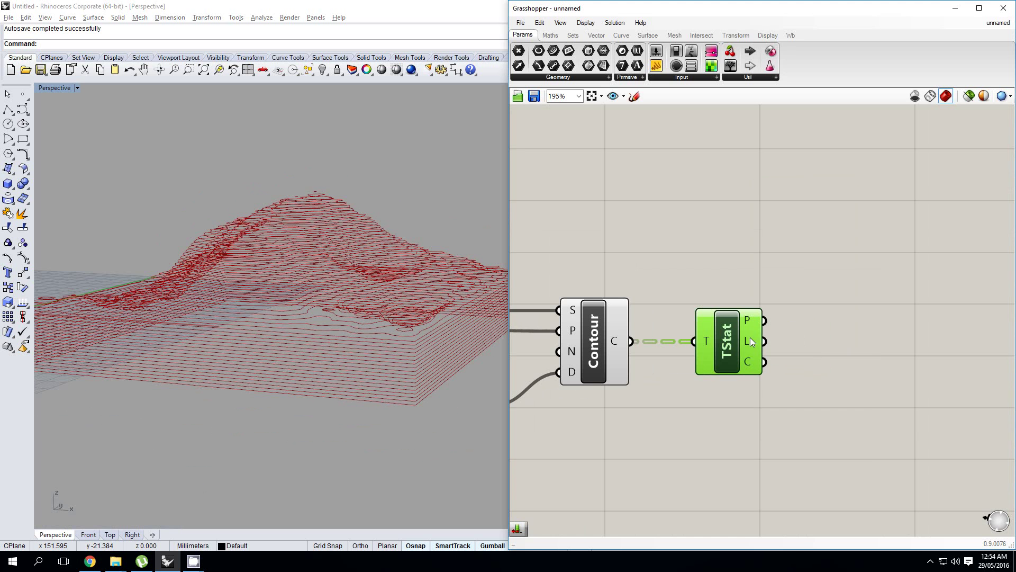
mouse_move(748, 339)
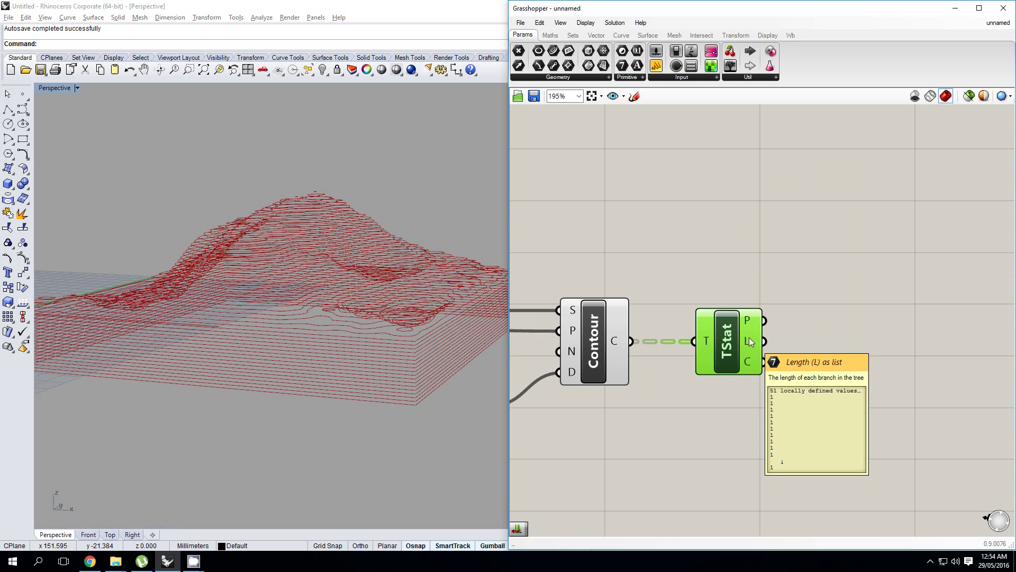
right_click_drag(748, 338, 734, 337)
mouse_move(735, 323)
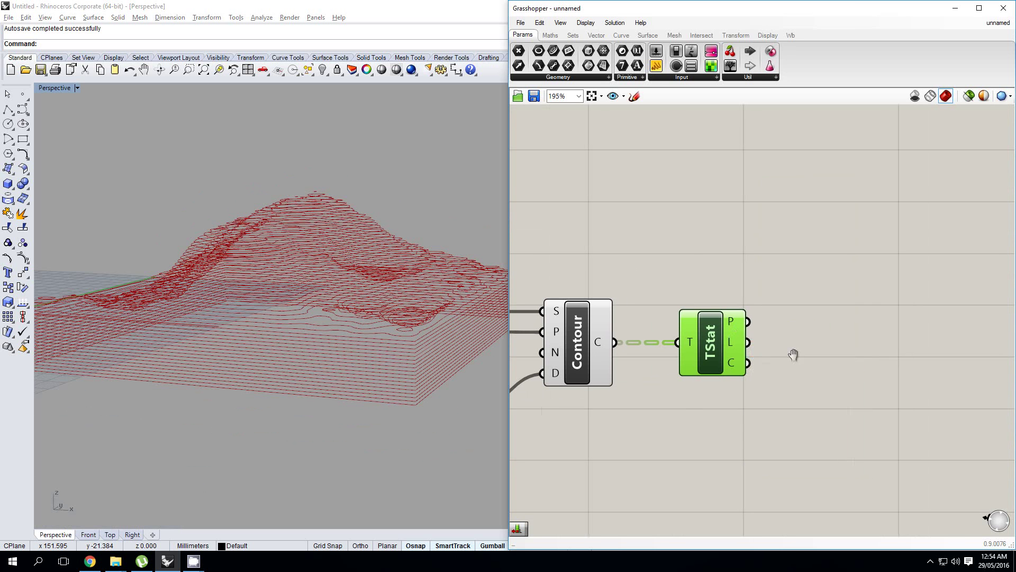
right_click_drag(865, 352, 817, 351)
double_click(827, 350)
type("listle")
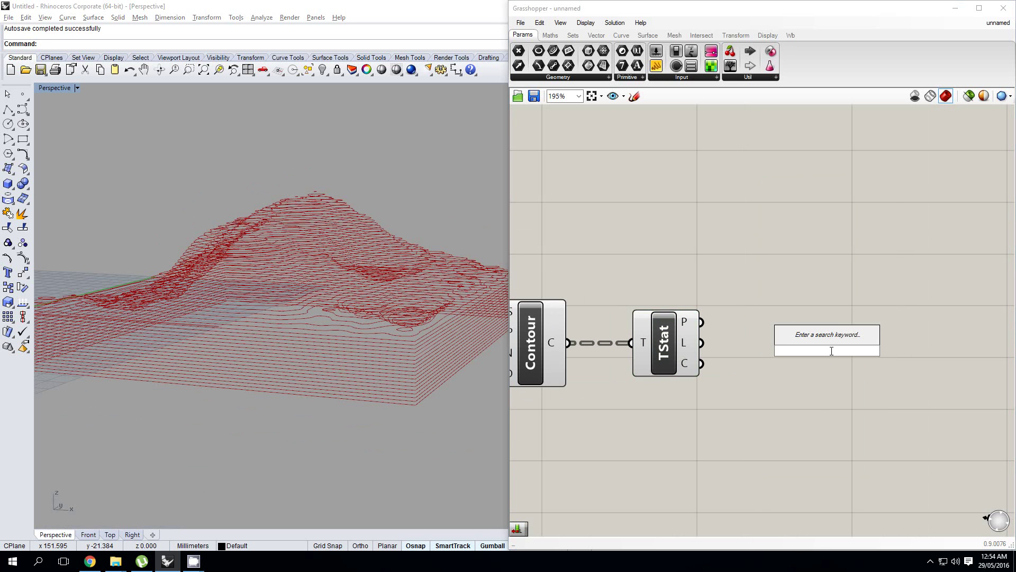
key("Escape")
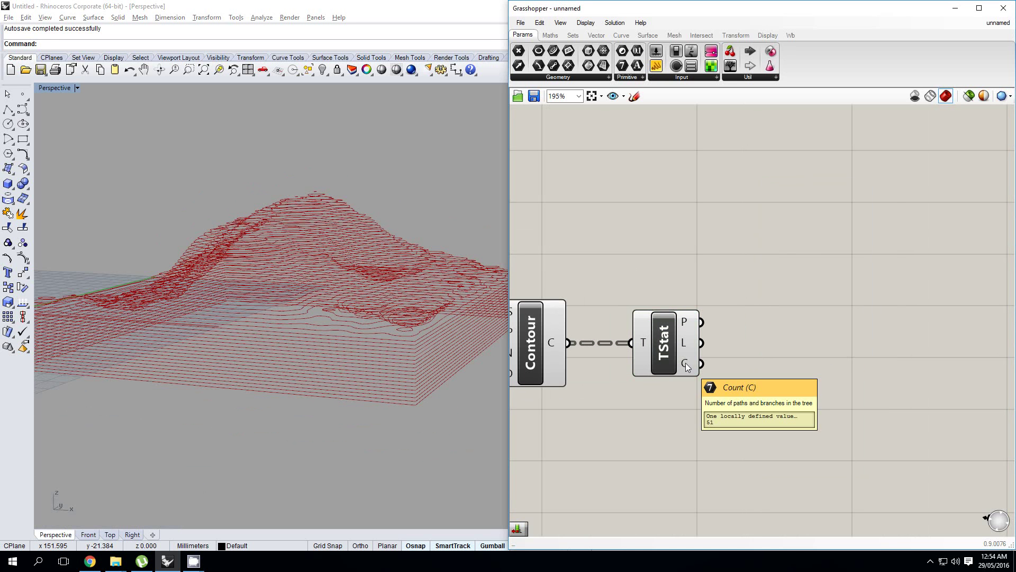
Step: Add a Series component and connect the Tree Statistics C (count) output to its C (count) input
right_click_drag(684, 363, 704, 351)
mouse_move(695, 356)
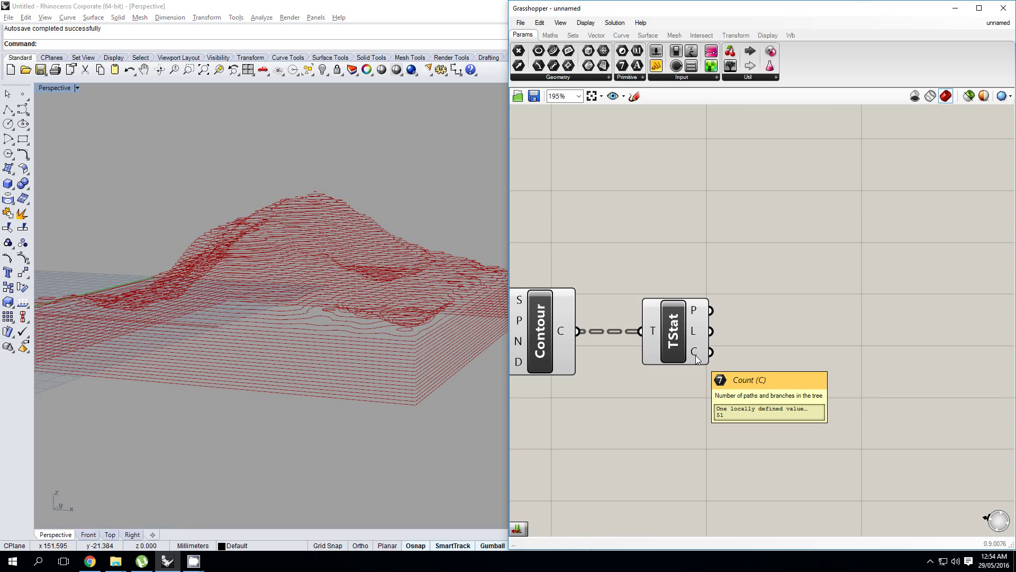
scroll(726, 369, "down", 4)
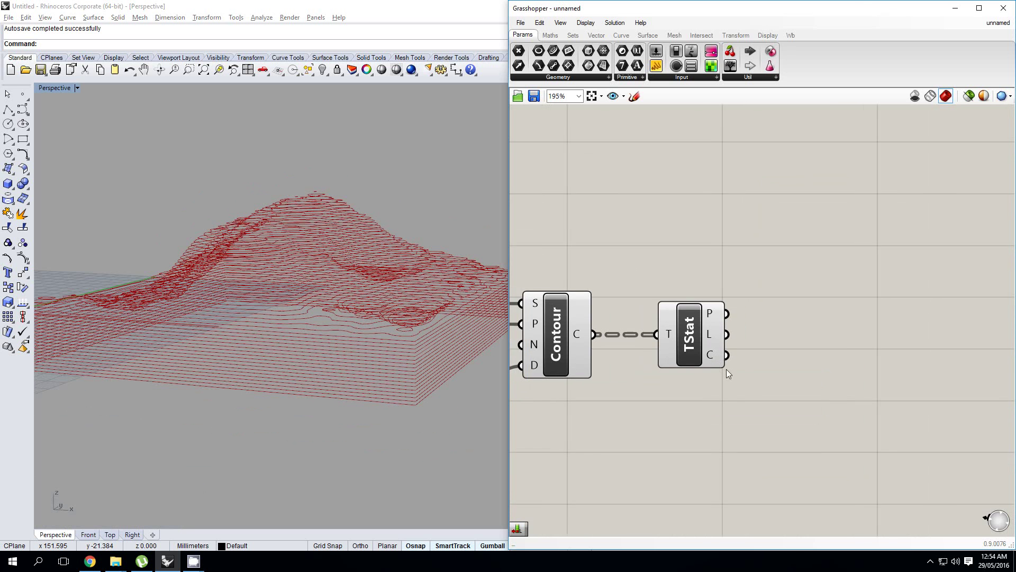
double_click(822, 351)
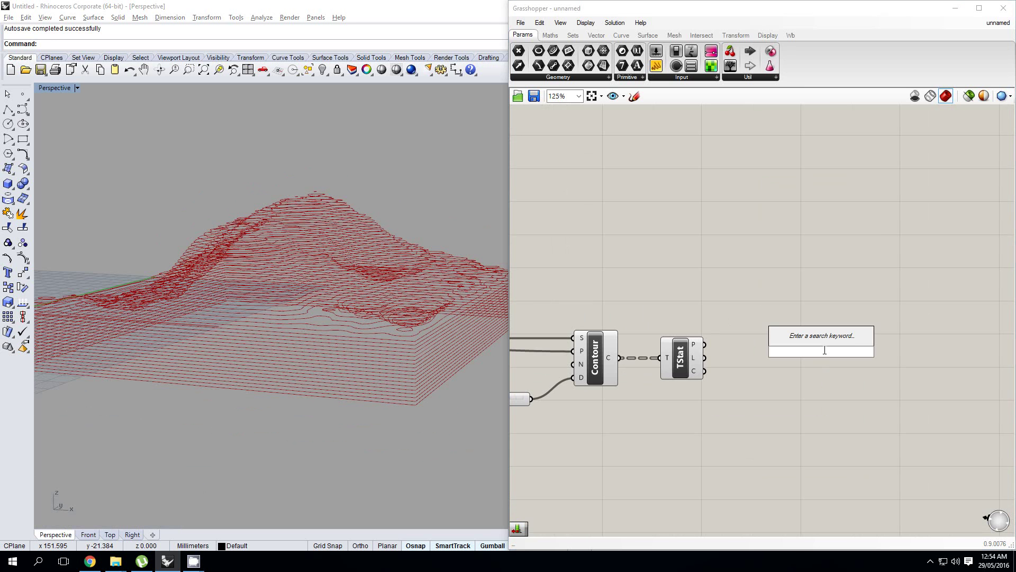
type("series")
key("Return")
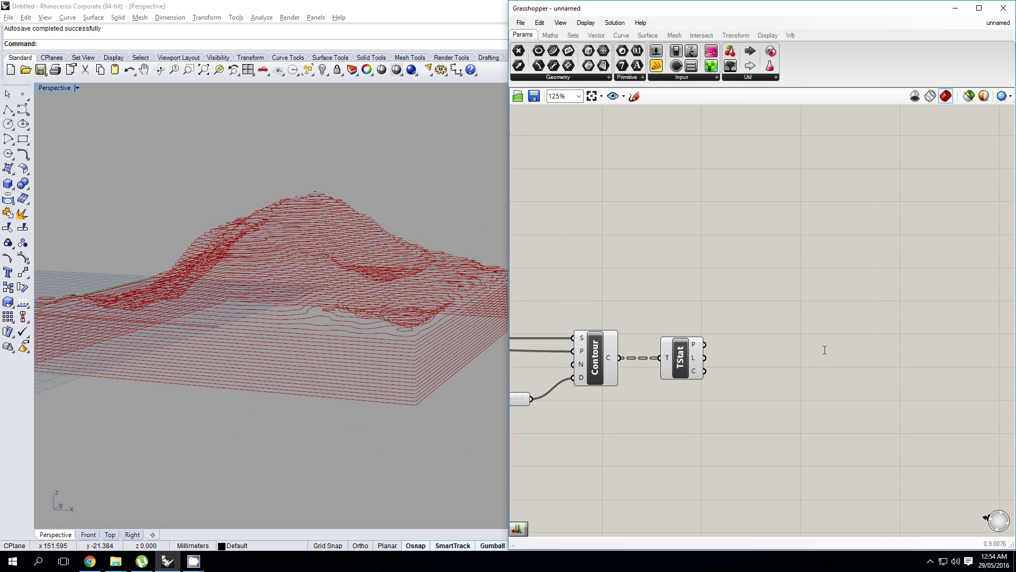
double_click(824, 349)
type("series")
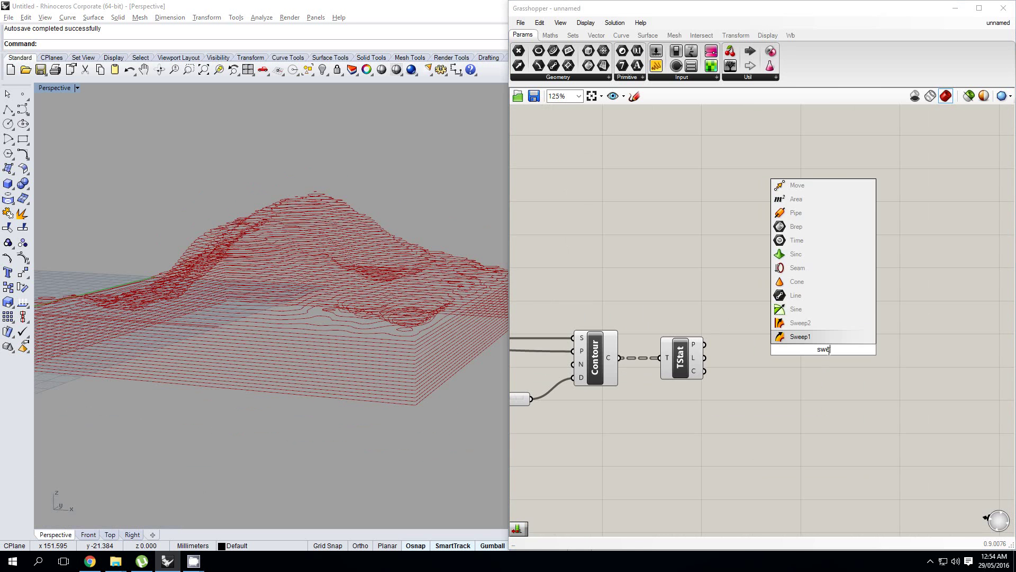
key("Return")
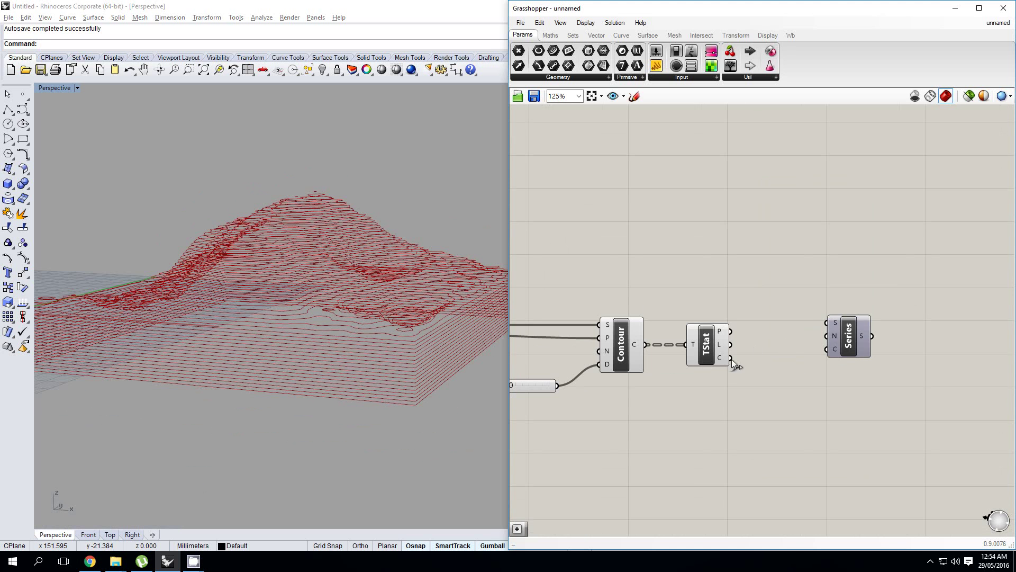
left_click_drag(730, 358, 841, 358)
left_click(791, 342)
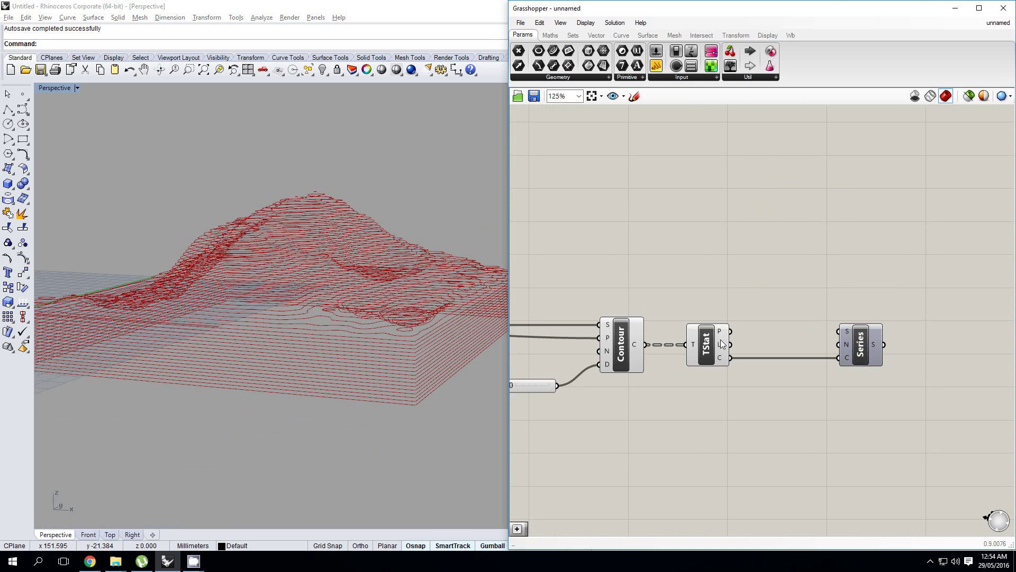
Step: Connect the contour Distance slider to the Series component's N (step) input
scroll(392, 307, "down", 3)
right_click_drag(392, 306, 403, 365)
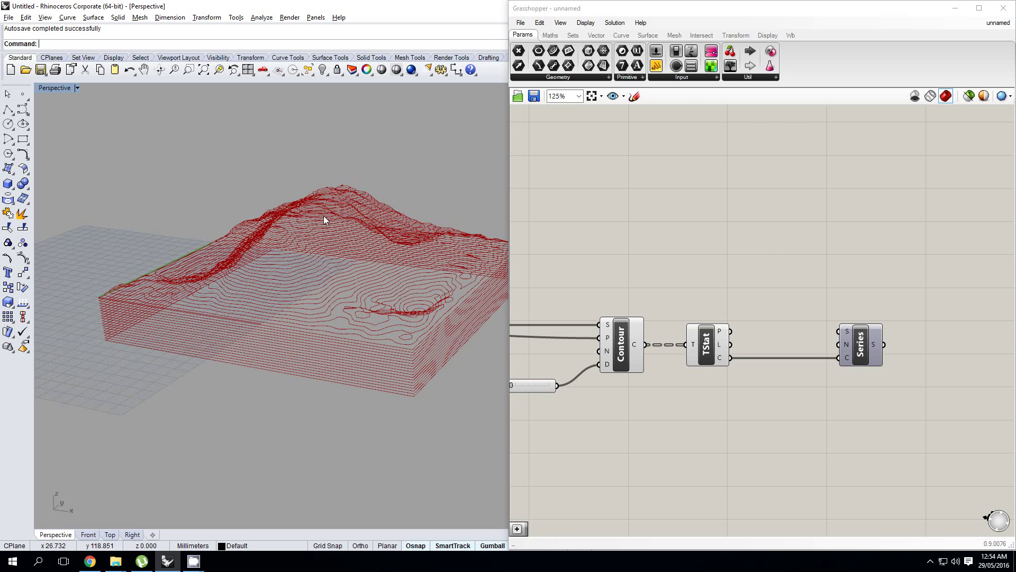
right_click_drag(351, 268, 370, 367)
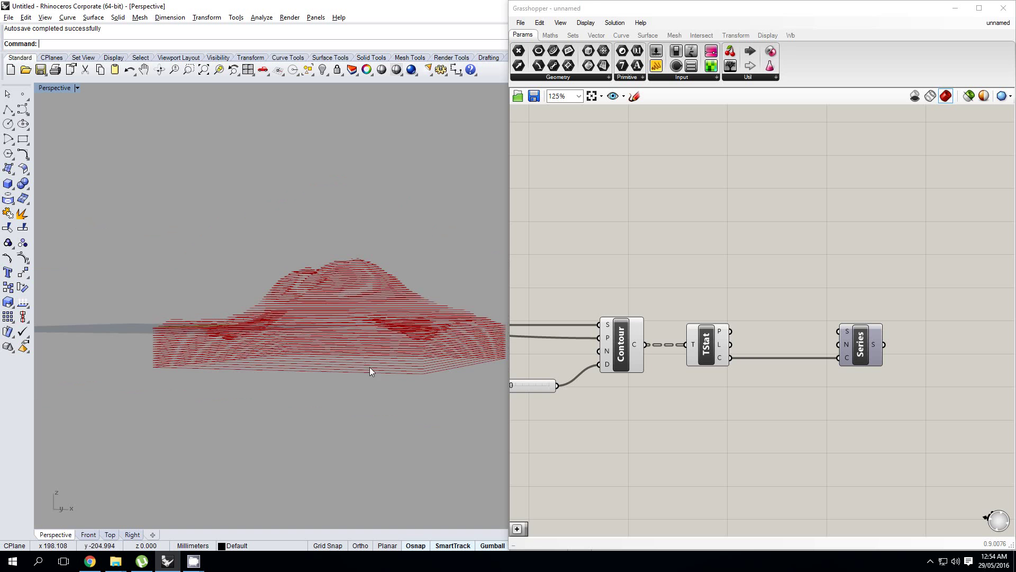
right_click_drag(353, 272, 365, 313)
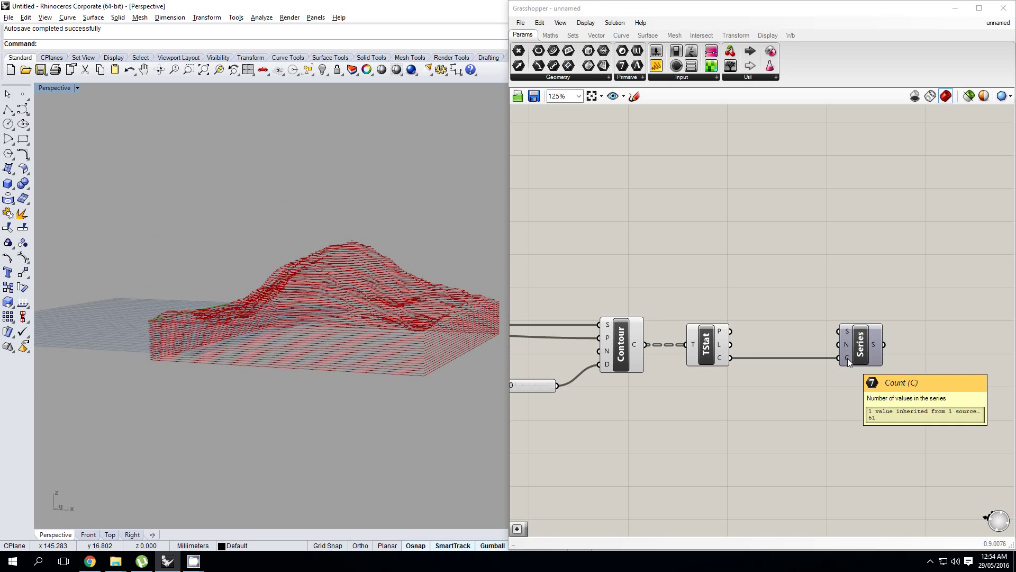
right_click_drag(745, 373, 804, 364)
left_click_drag(615, 377, 902, 335)
right_click_drag(924, 340, 803, 351)
left_click(890, 344)
scroll(851, 355, "down", 1)
scroll(845, 339, "down", 1)
scroll(803, 351, "up", 2)
Step: Add a Unit Z component, feed its F input from the Series S output, and align it beside Series
right_click_drag(869, 340, 824, 349)
left_click(854, 338)
double_click(855, 337)
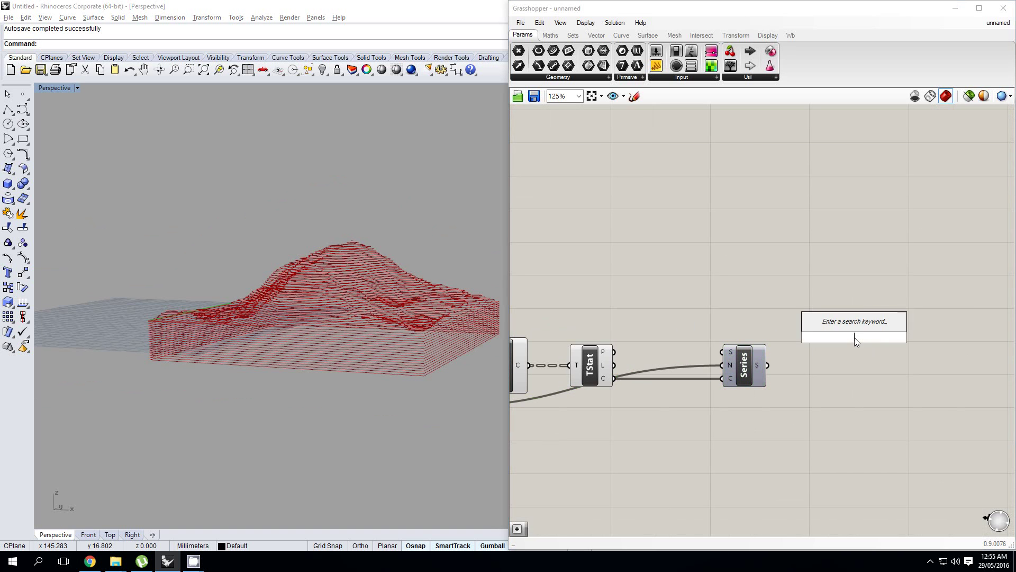
type("z")
left_click(846, 328)
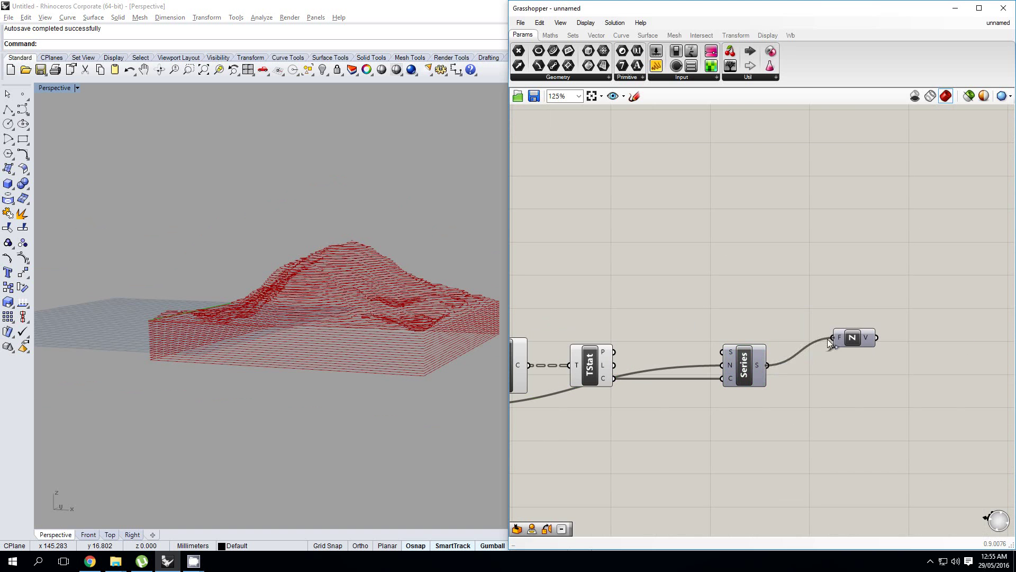
left_click_drag(847, 338, 824, 365)
Step: Place an Addition (A+B) component above and beyond the Unit Z component
left_click(550, 36)
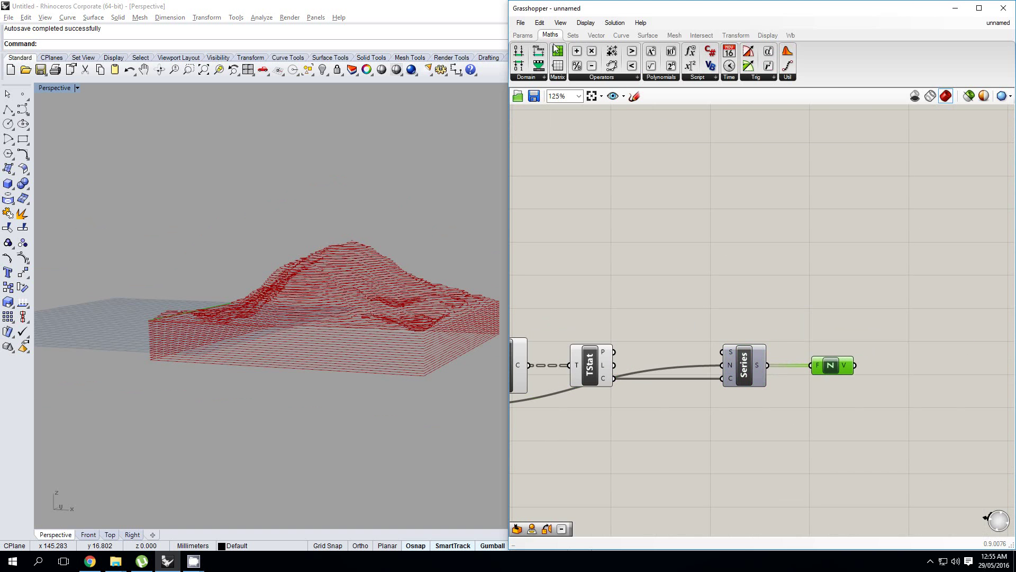
left_click_drag(576, 51, 887, 315)
scroll(876, 361, "up", 1)
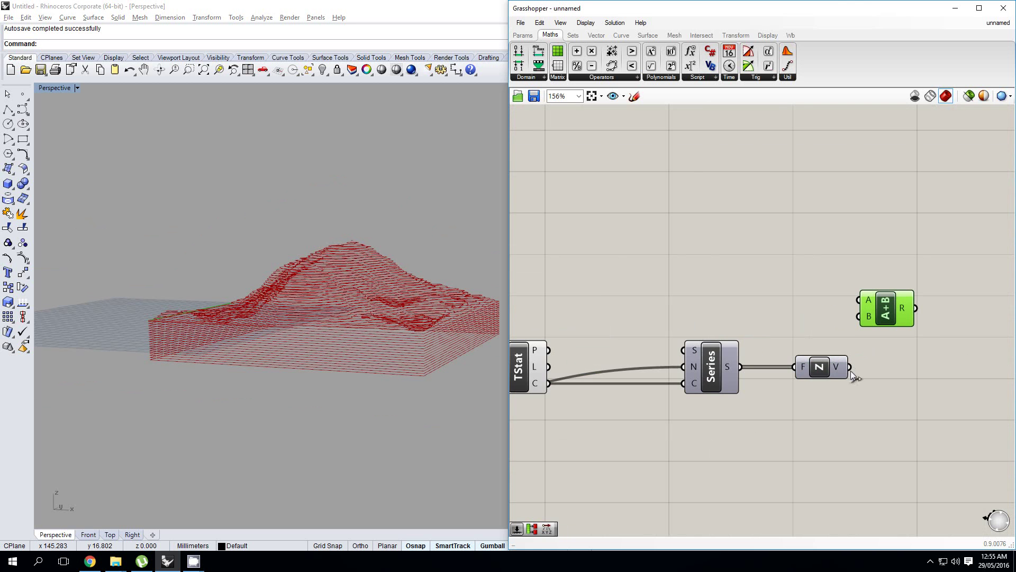
Step: Connect the Unit Z V output to the Addition's B input and the A-B subtraction result R to its A input
left_click_drag(850, 368, 861, 300)
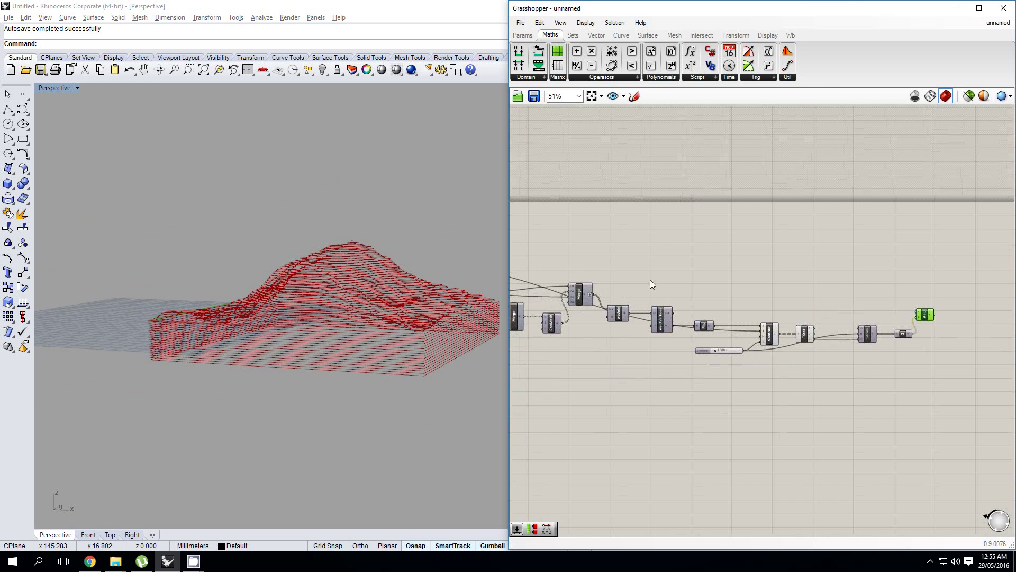
scroll(650, 279, "up", 3)
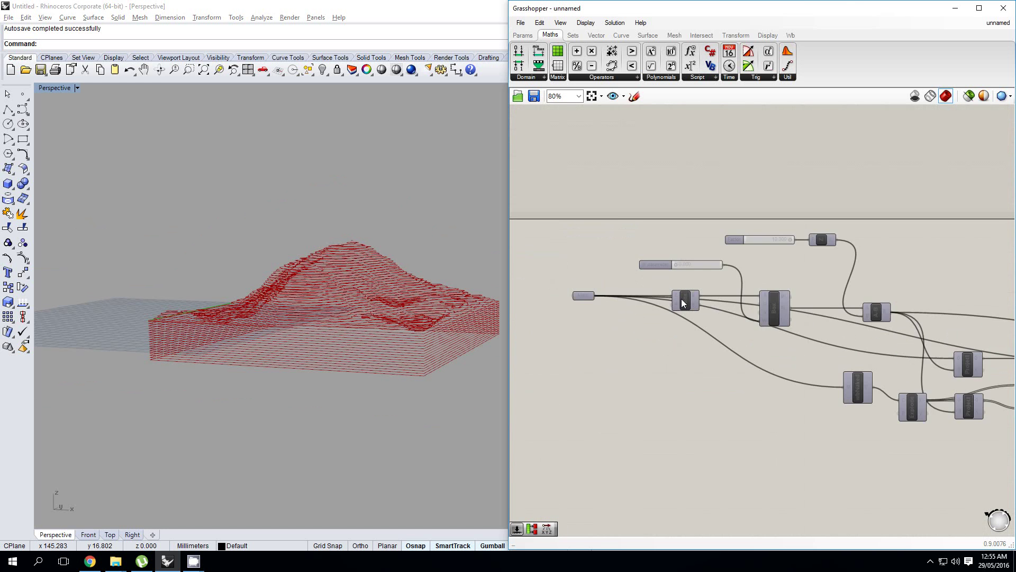
right_click_drag(811, 303, 555, 310)
scroll(611, 319, "up", 2)
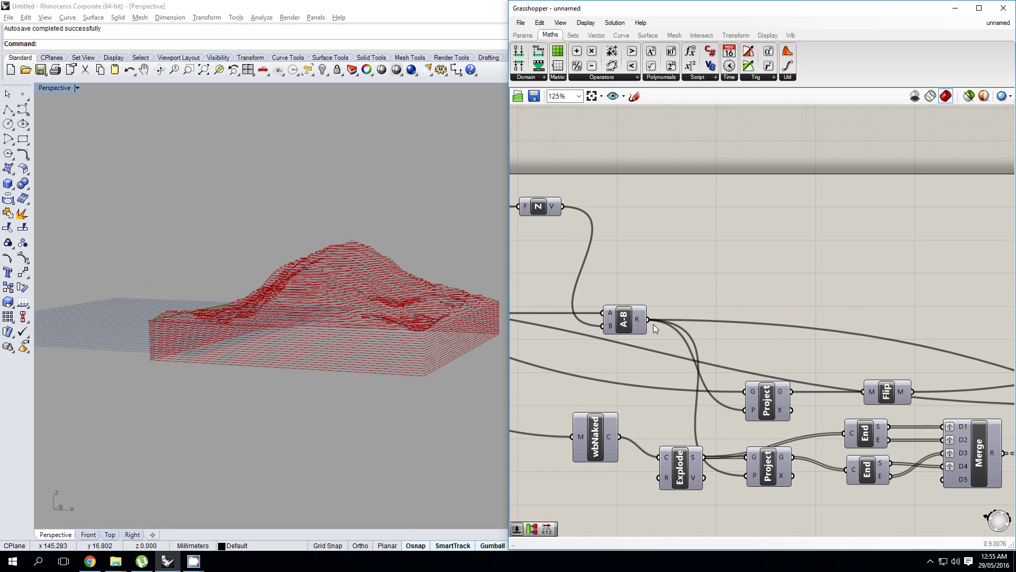
scroll(576, 334, "down", 4)
left_click_drag(653, 323, 864, 355)
scroll(608, 333, "down", 3)
scroll(864, 356, "up", 3)
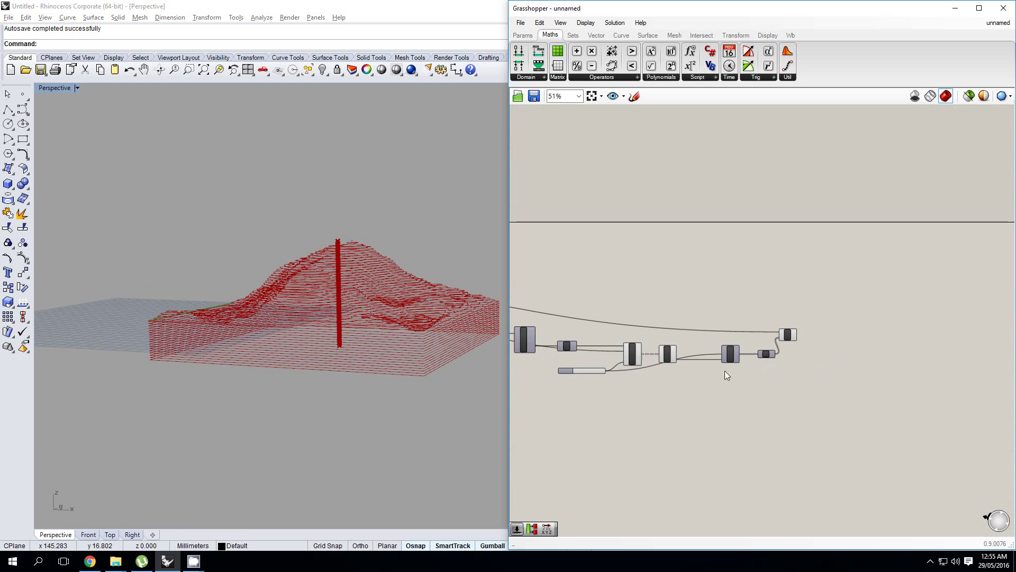
Step: Examine the spacing of the Addition's points against the contour lines in the front and perspective views
scroll(357, 285, "up", 8)
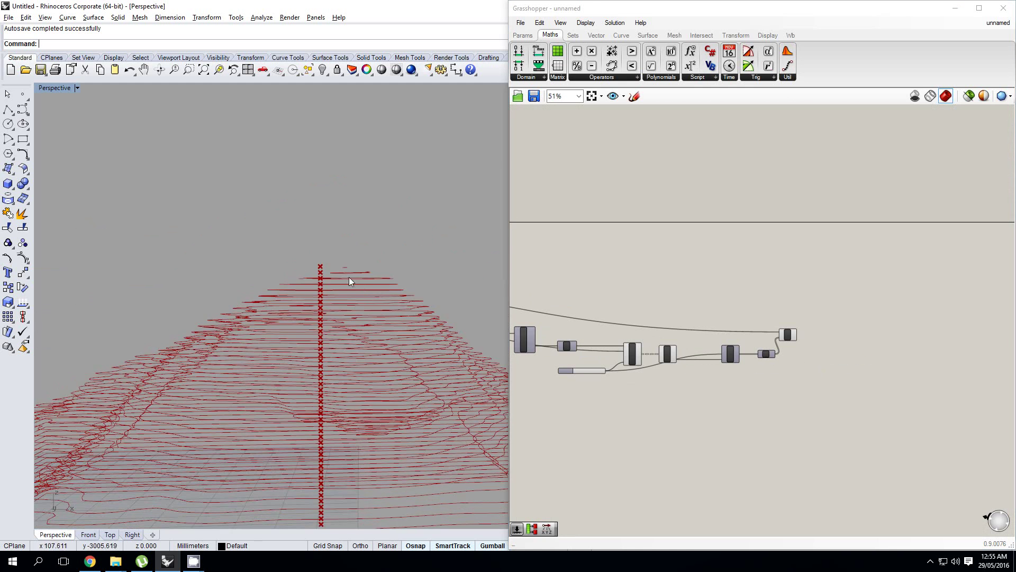
right_click_drag(348, 277, 355, 248)
key("ctrl+F2")
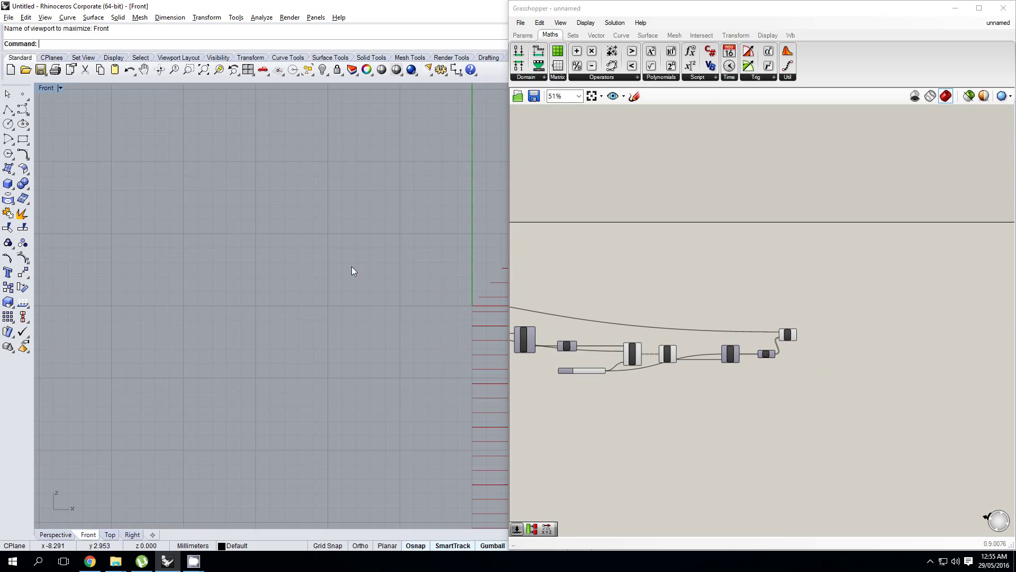
scroll(352, 265, "down", 6)
scroll(294, 300, "up", 10)
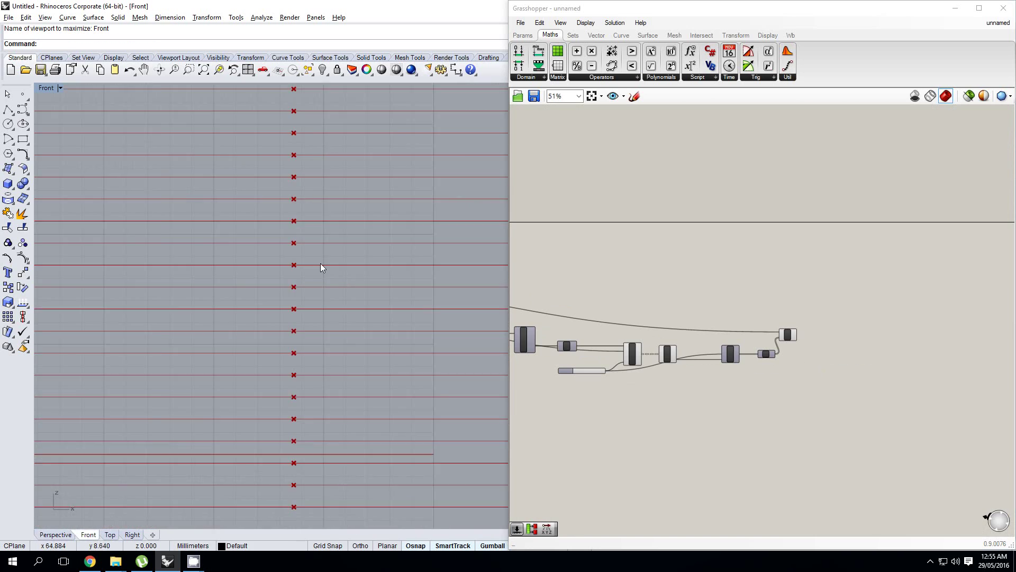
scroll(318, 260, "down", 4)
key("ctrl+F4")
mouse_move(309, 278)
right_mouse_down()
mouse_move(291, 295)
mouse_move(317, 269)
right_mouse_up()
scroll(336, 256, "down", 4)
right_click_drag(785, 342, 745, 347)
scroll(745, 348, "up", 3)
Step: Select the Addition component and examine its highlighted column of points within the terrain from several perspective angles
left_click(745, 337)
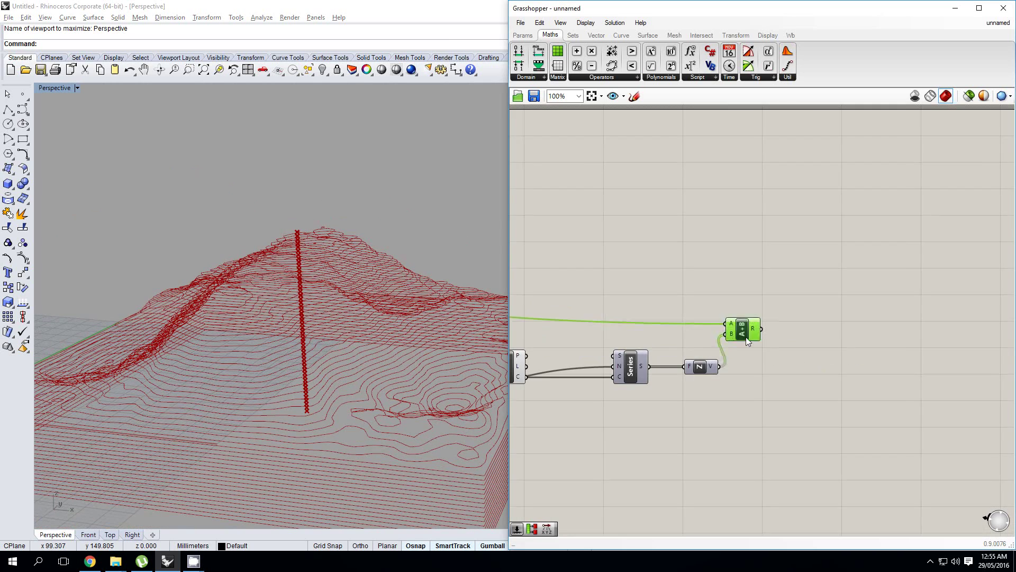
left_click_drag(745, 337, 759, 335)
right_click_drag(757, 341, 745, 348)
right_click_drag(721, 311, 767, 312)
right_click_drag(322, 321, 300, 346)
scroll(313, 325, "down", 5)
scroll(300, 344, "down", 3)
scroll(292, 322, "up", 3)
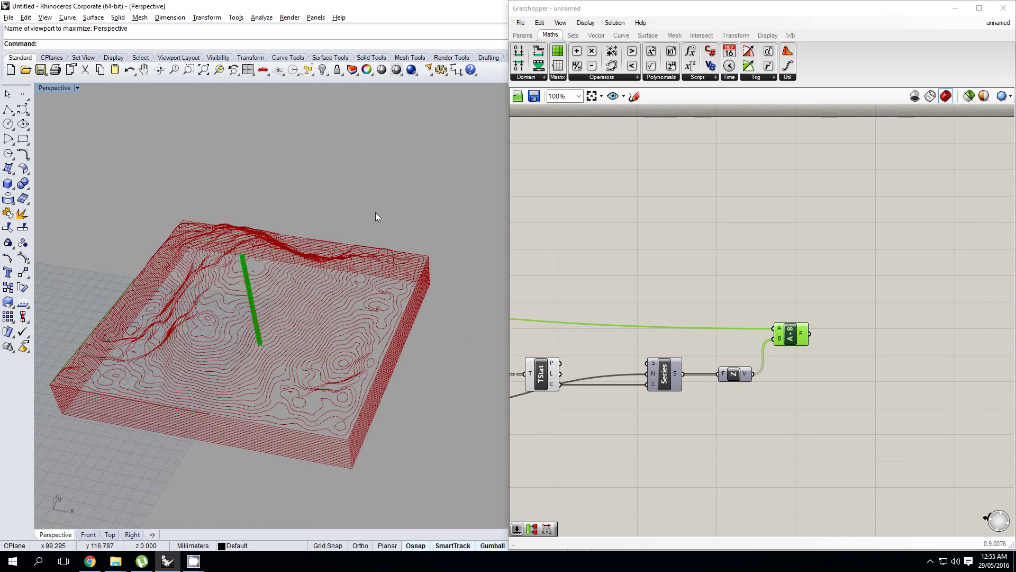
right_click_drag(336, 280, 265, 323)
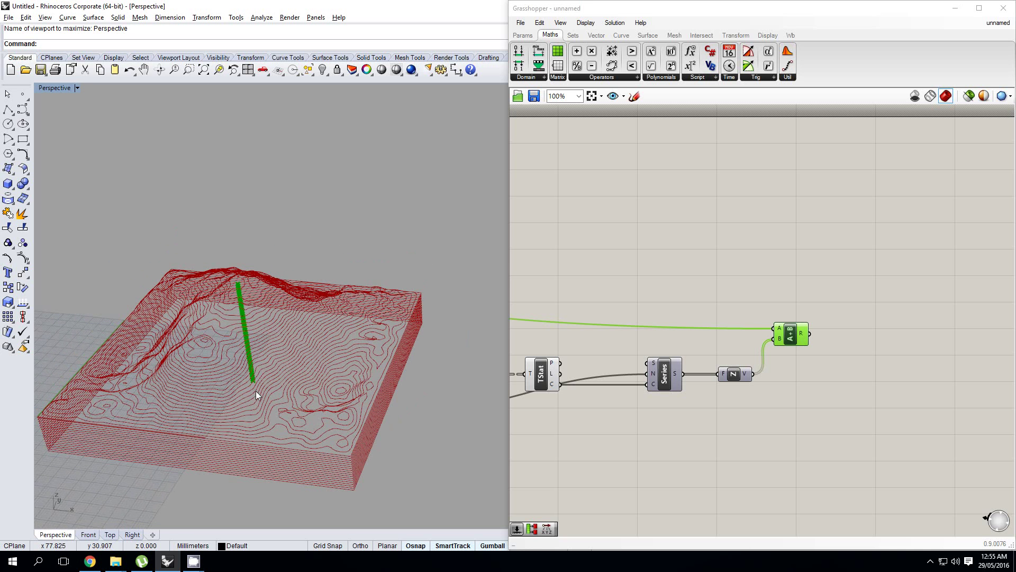
right_click_drag(276, 402, 308, 385)
Step: Move the Addition component farther away from Unit Z and inspect the Tree Statistics count output
left_click(745, 285)
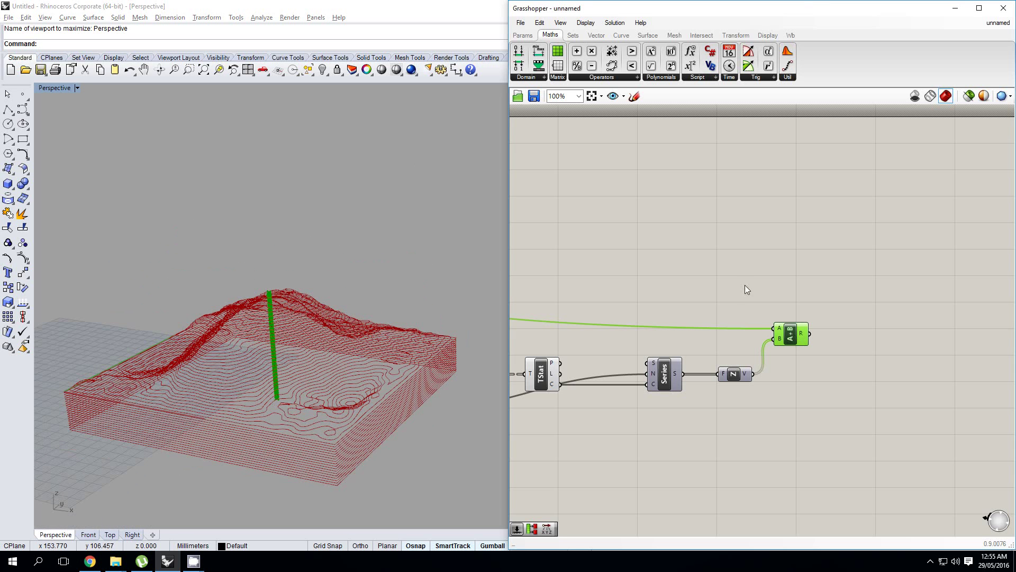
scroll(741, 313, "down", 2)
scroll(756, 343, "up", 2)
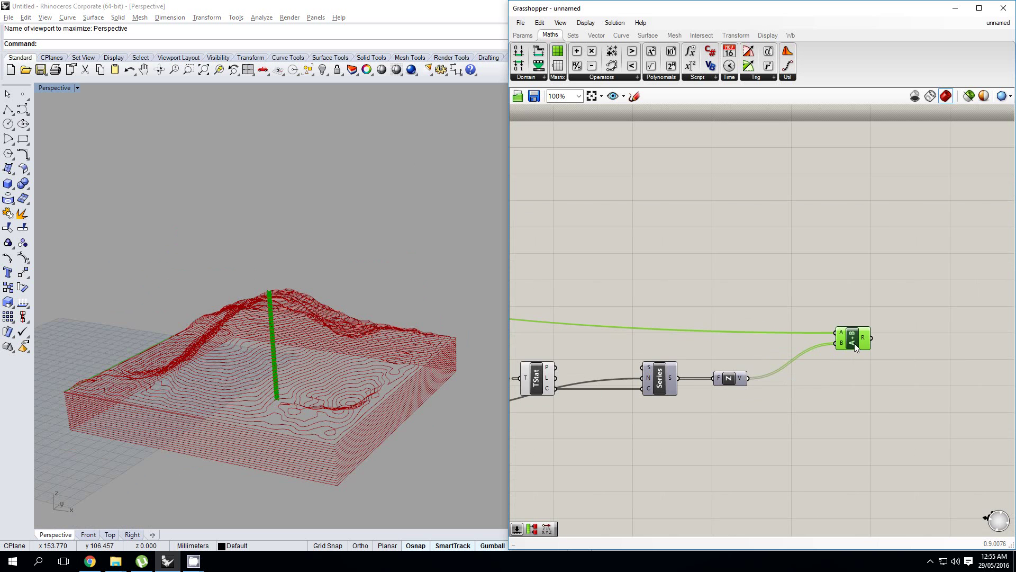
right_click_drag(612, 380, 689, 369)
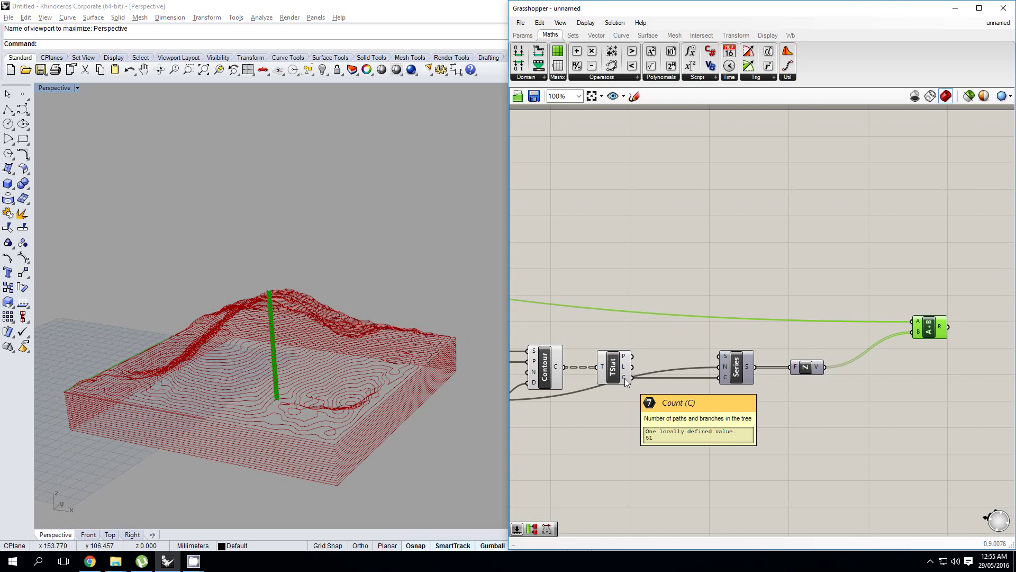
right_click_drag(662, 303, 685, 319)
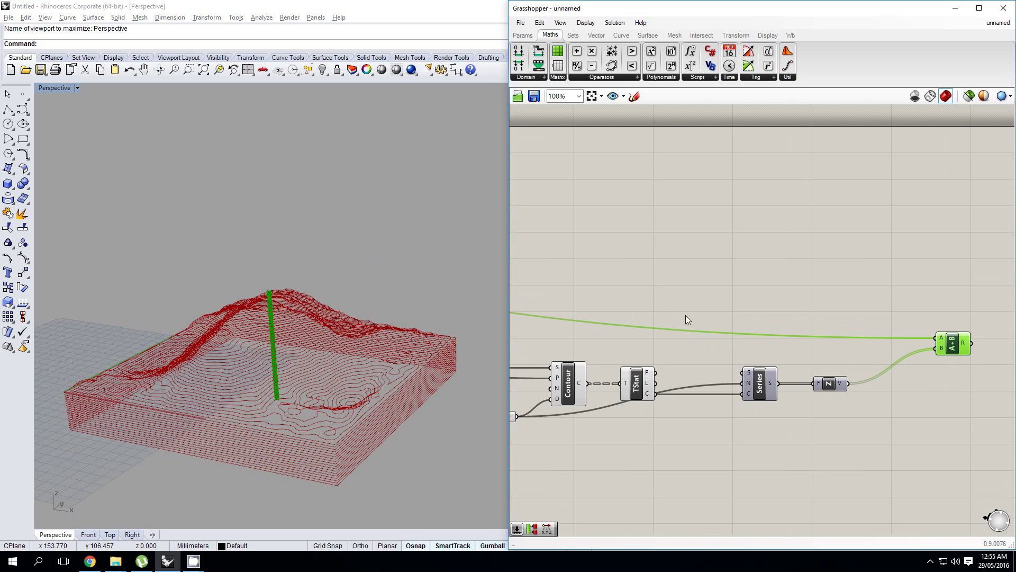
Step: Add a Rectangular grid (RecGrid) component in the empty canvas area above Tree Statistics and Series
right_click_drag(354, 349, 351, 385)
left_click(727, 262)
right_click_drag(691, 231, 729, 254)
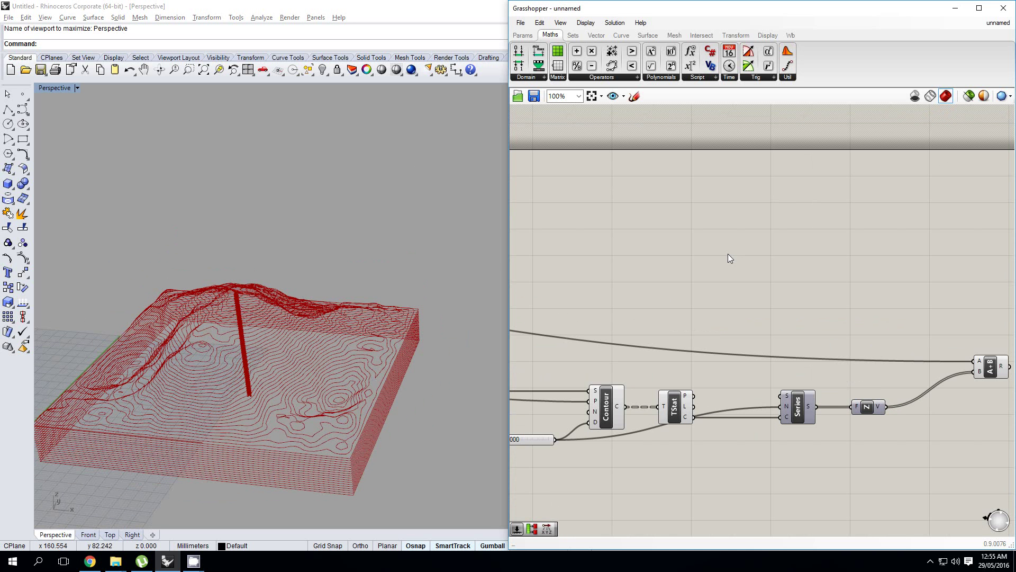
double_click(724, 256)
type("rect")
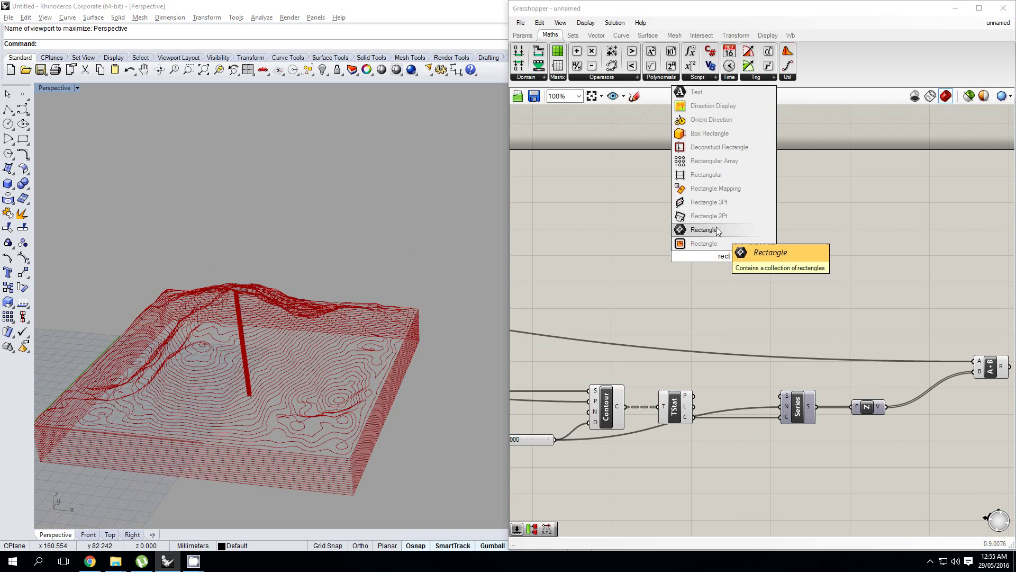
left_click(707, 174)
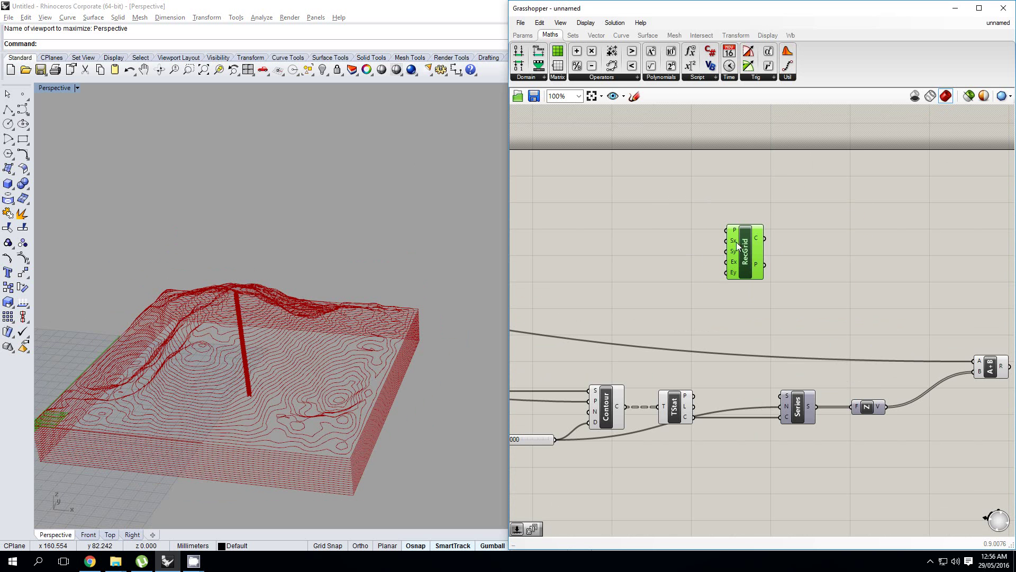
left_click_drag(735, 236, 746, 232)
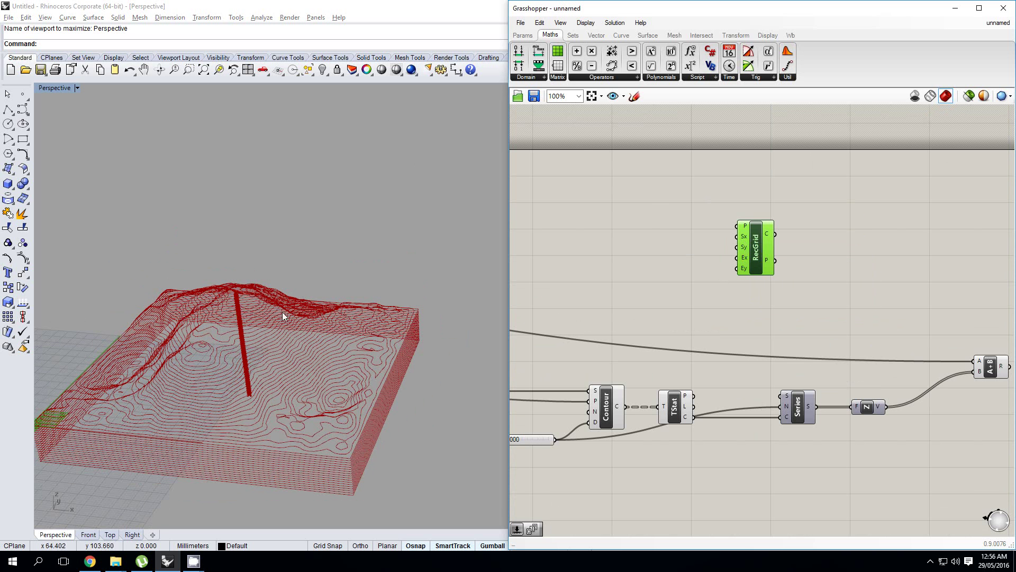
Step: Add a Box Properties component near the Box evaluation component at the start of the definition
right_click_drag(282, 312, 306, 322)
scroll(731, 260, "down", 5)
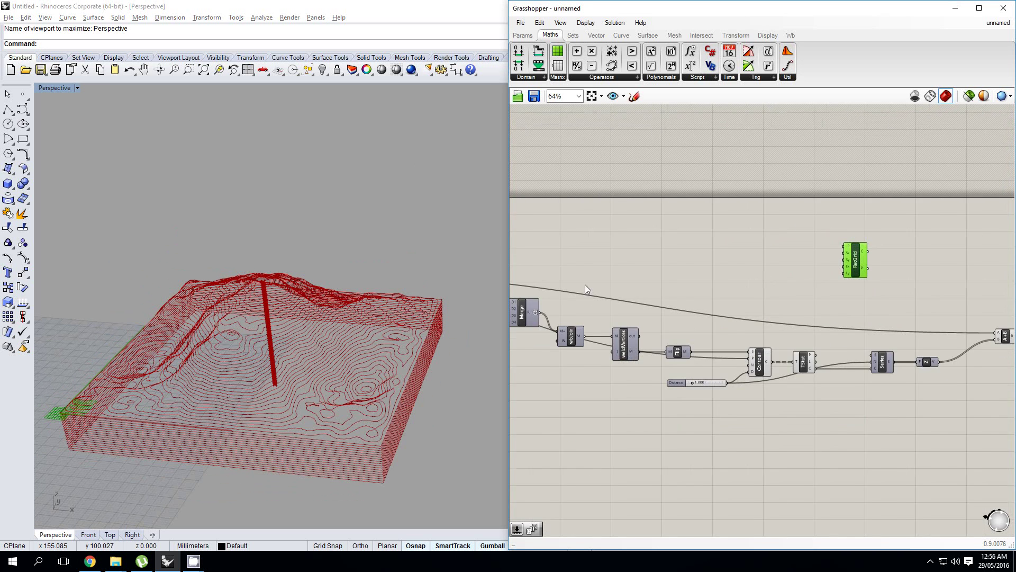
right_click_drag(585, 284, 854, 304)
scroll(665, 290, "up", 3)
left_click(683, 299)
right_click_drag(669, 297, 688, 298)
double_click(667, 266)
type("b")
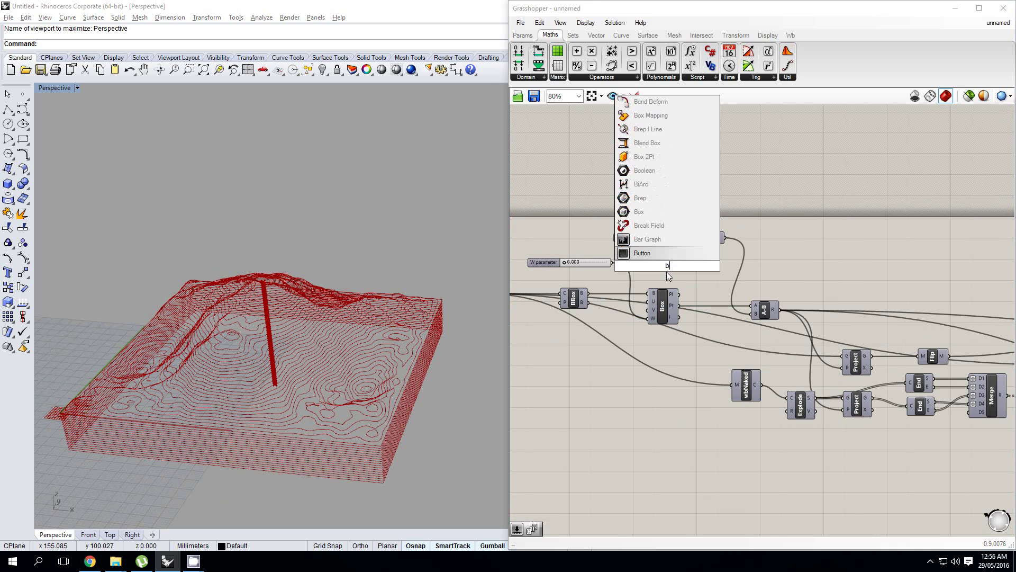
type("ox pr")
key("Up")
key("Return")
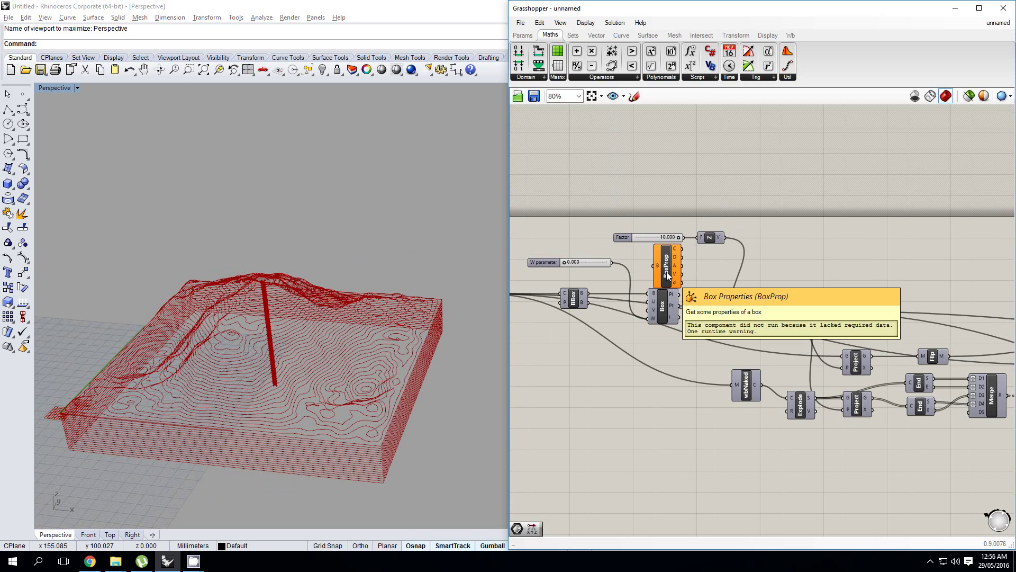
Step: Position Box Properties above the A-B component and connect the Bounding Box B output to its B input
left_click_drag(589, 294, 768, 270)
left_click(580, 295)
right_click_drag(582, 317, 654, 316)
right_click_drag(204, 305, 174, 303)
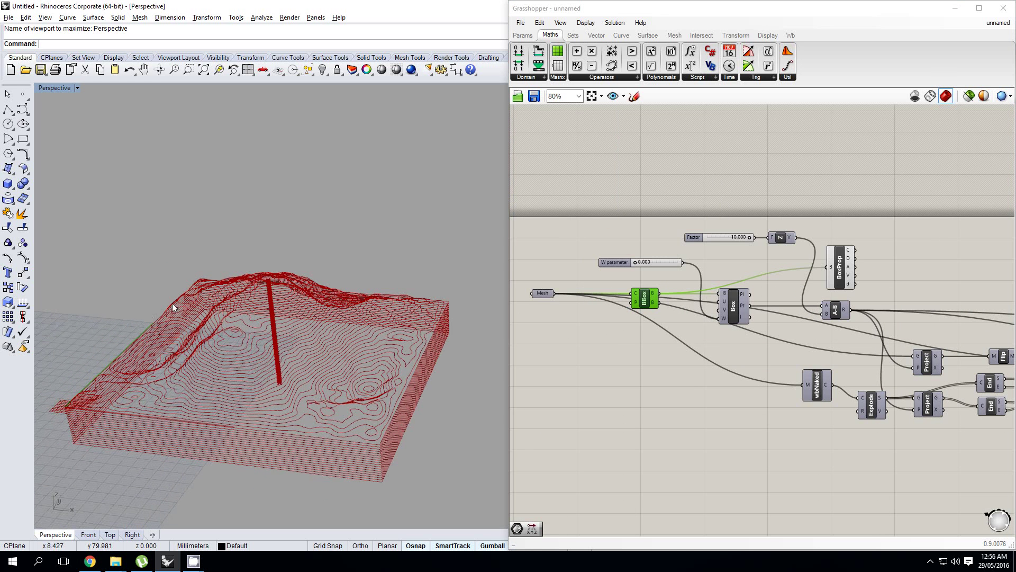
Step: Add a Deconstruct Vector (DeVec) component and feed its V input from the Box Properties D (diagonal) output
right_click_drag(828, 280, 743, 304)
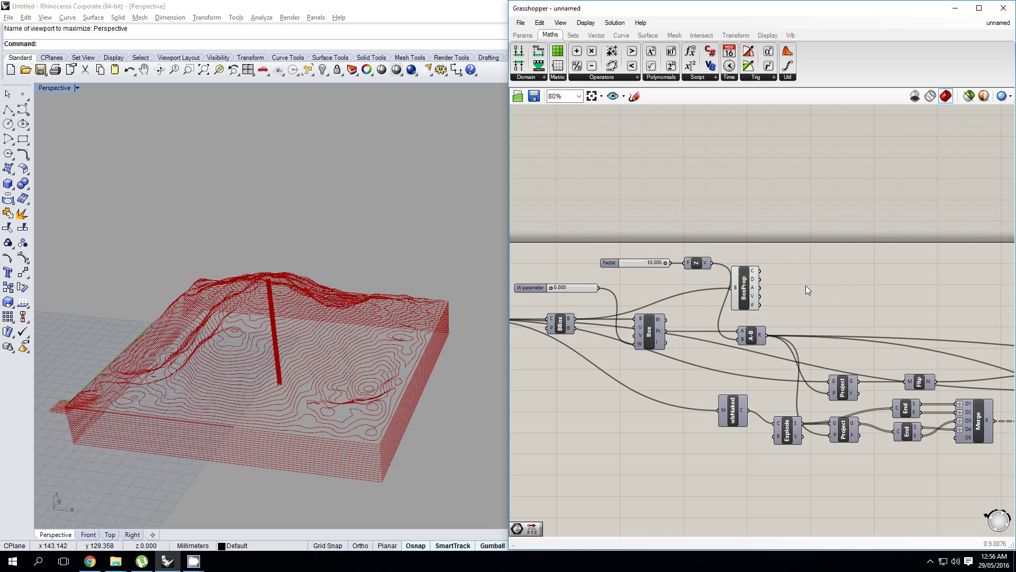
double_click(806, 284)
type("de")
left_click(783, 272)
scroll(758, 286, "up", 2)
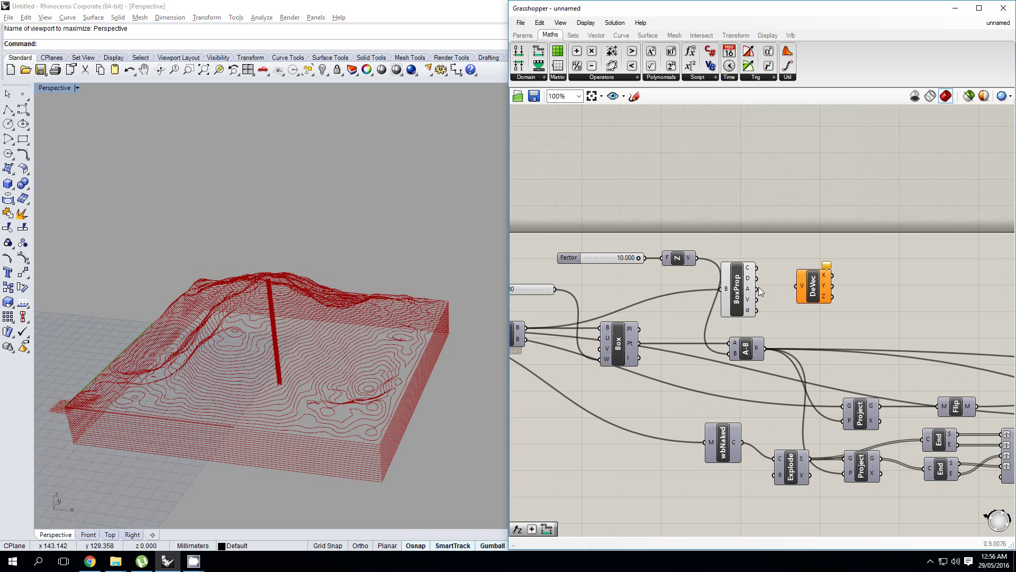
left_click(753, 298)
left_click_drag(763, 280, 797, 282)
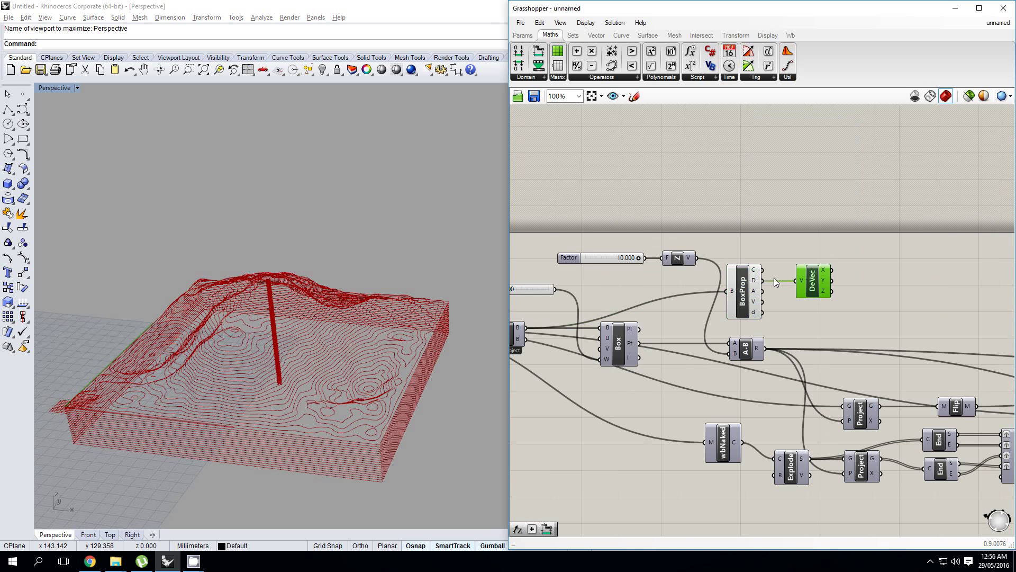
Step: Move the Rectangular grid component back along the definition, beyond and level with Deconstruct Vector
right_click_drag(796, 285, 741, 286)
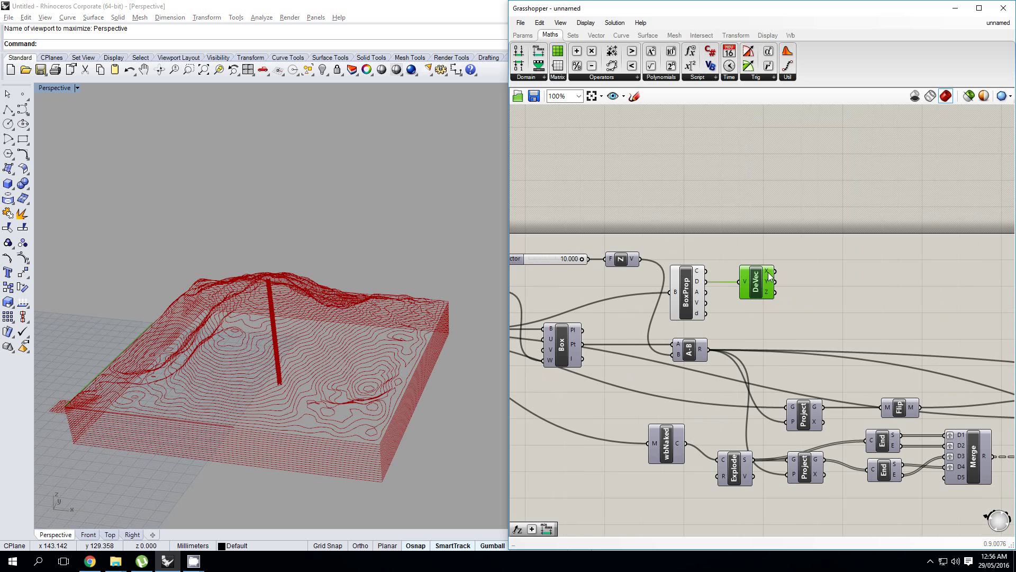
mouse_move(769, 286)
scroll(769, 286, "down", 5)
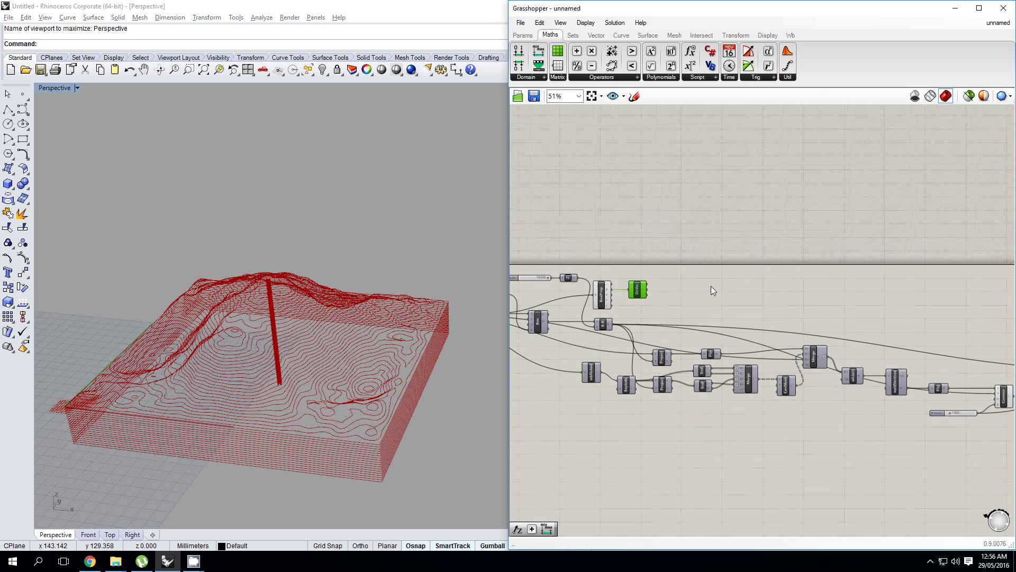
left_click_drag(886, 306, 645, 284)
scroll(616, 282, "up", 6)
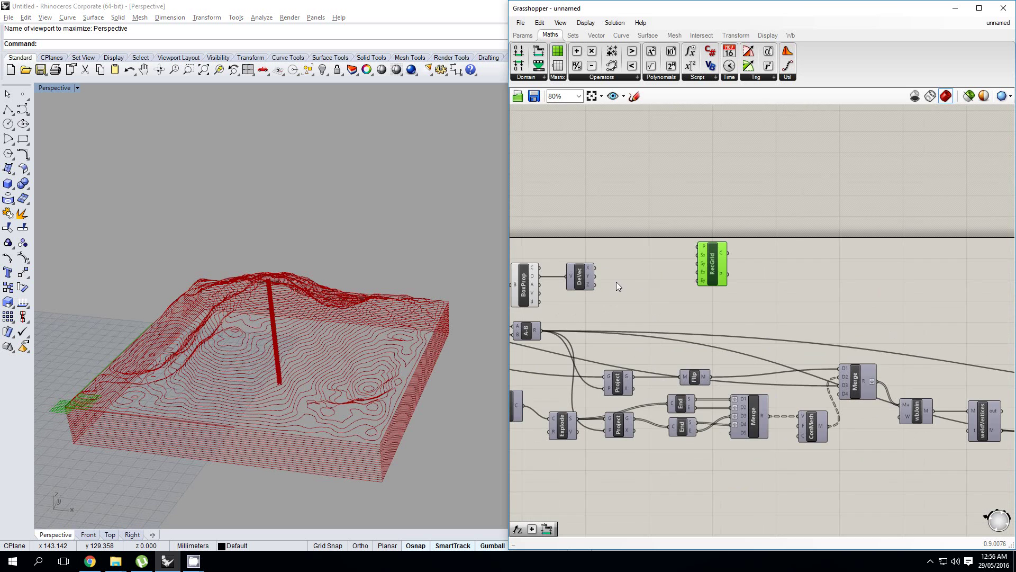
Step: Connect Deconstruct Vector's X and Y outputs to the grid's Sx and Sy inputs, and align the grid component with it
left_click_drag(582, 259, 738, 239)
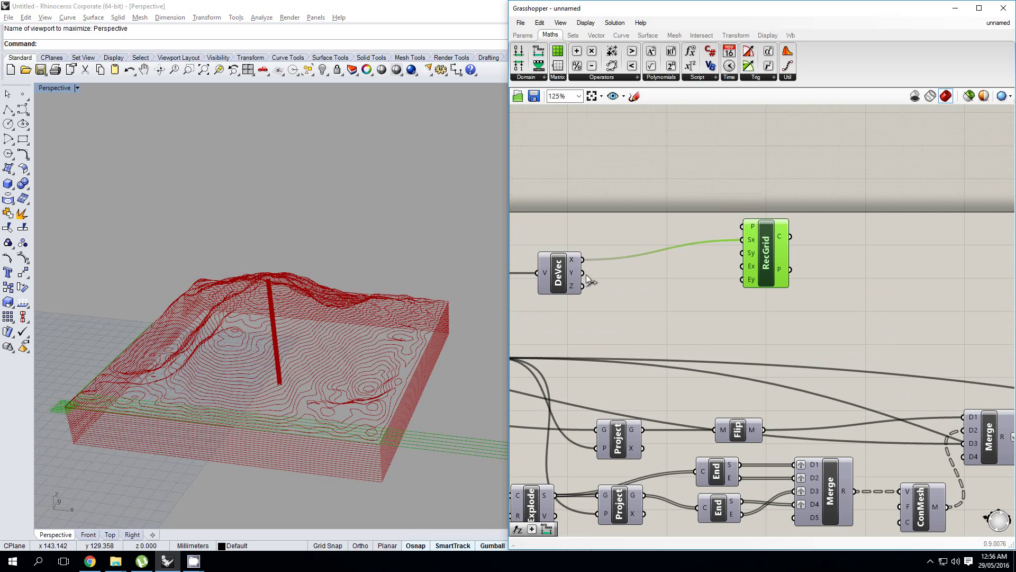
left_click_drag(582, 273, 742, 252)
right_click_drag(347, 256, 360, 352)
right_click_drag(613, 278, 631, 287)
left_click_drag(776, 281, 801, 296)
right_click_drag(650, 234, 660, 240)
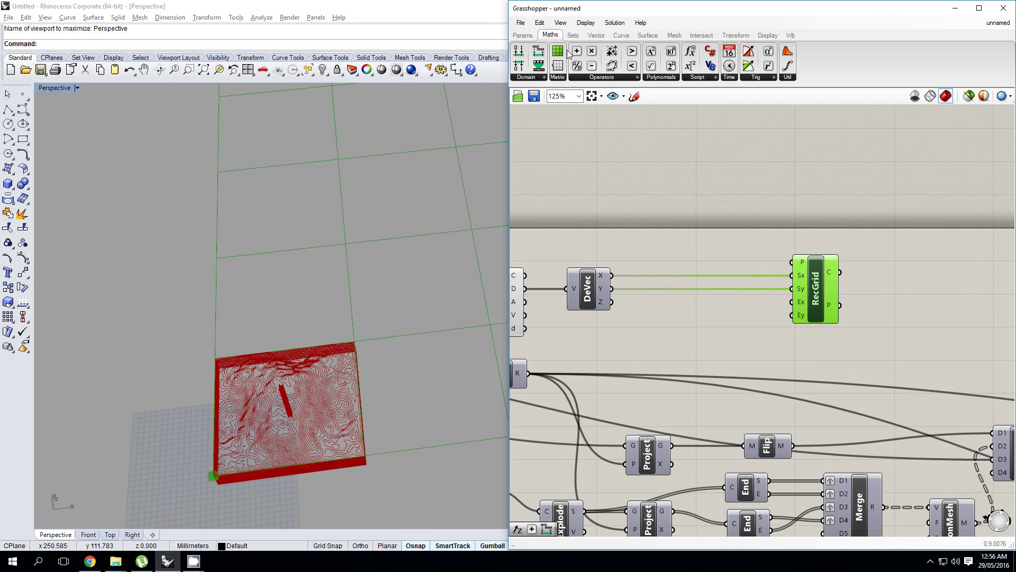
Step: Add an Addition component between Deconstruct Vector and the grid, and connect the X output to its B input
left_click_drag(576, 52, 691, 262)
left_click_drag(611, 275, 667, 255)
right_click_drag(565, 111, 571, 96)
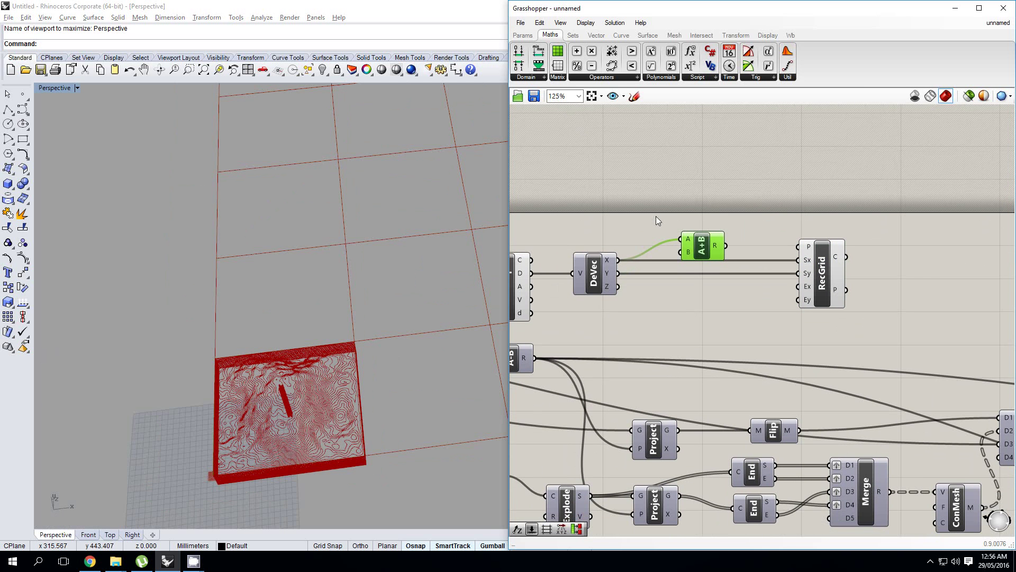
left_click_drag(679, 239, 680, 252)
Step: Add a number slider with a maximum of 10 and connect it to the new Addition's A input
left_click(523, 35)
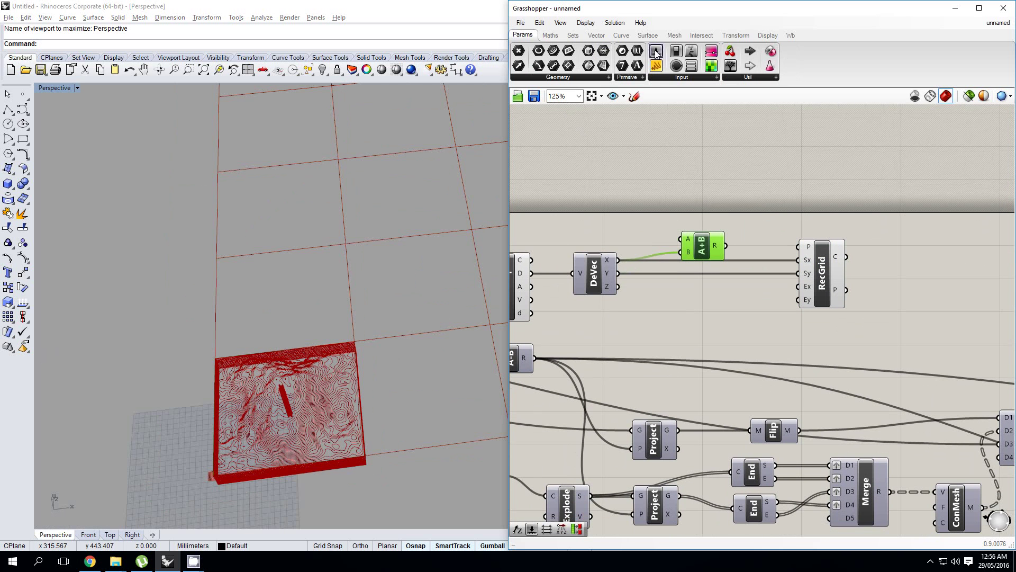
left_click_drag(589, 214, 560, 216)
double_click(560, 217)
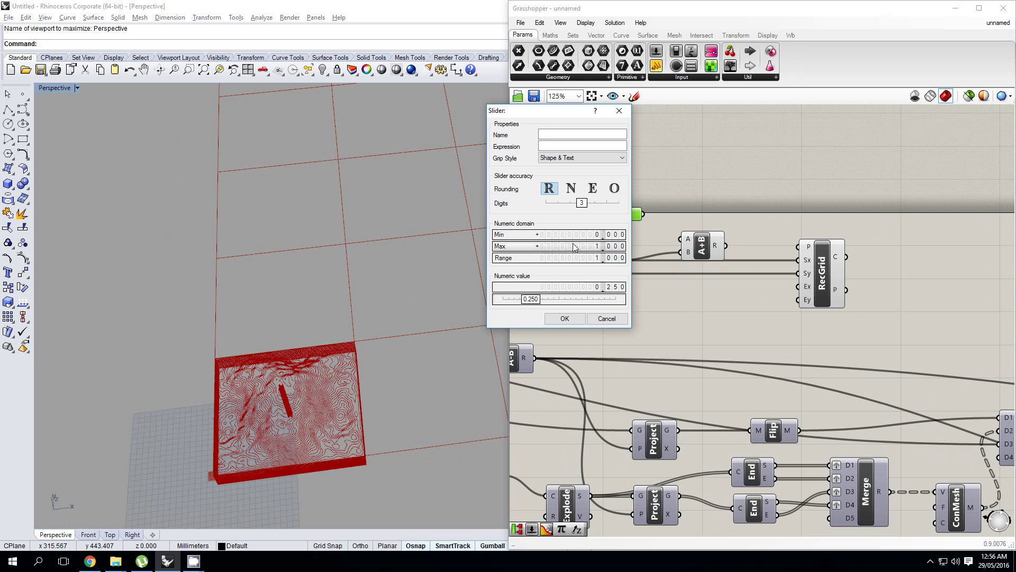
double_click(581, 245)
type("10")
key("Return")
left_click(564, 318)
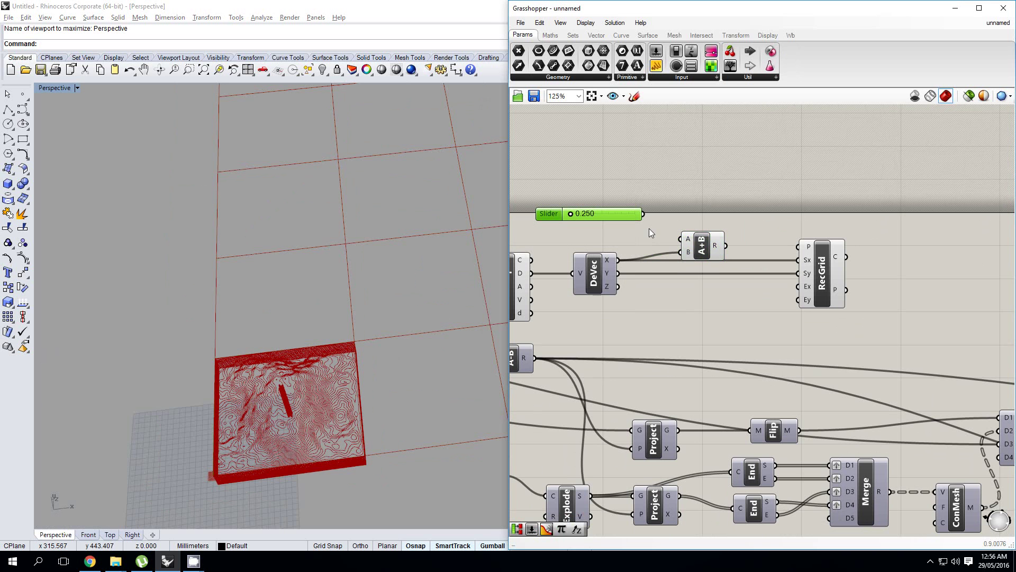
left_click_drag(676, 245, 681, 252)
Step: Duplicate the Addition component for the Y output plus the slider value, and connect the two Additions' results to the grid's Sx and Sy inputs
left_click(698, 248)
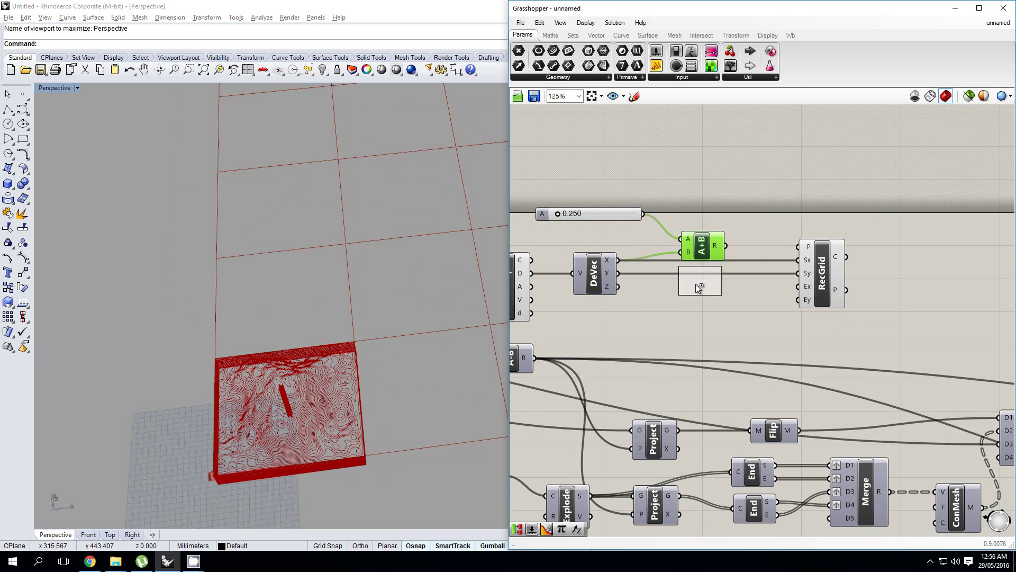
left_click_drag(698, 286, 699, 287, "alt")
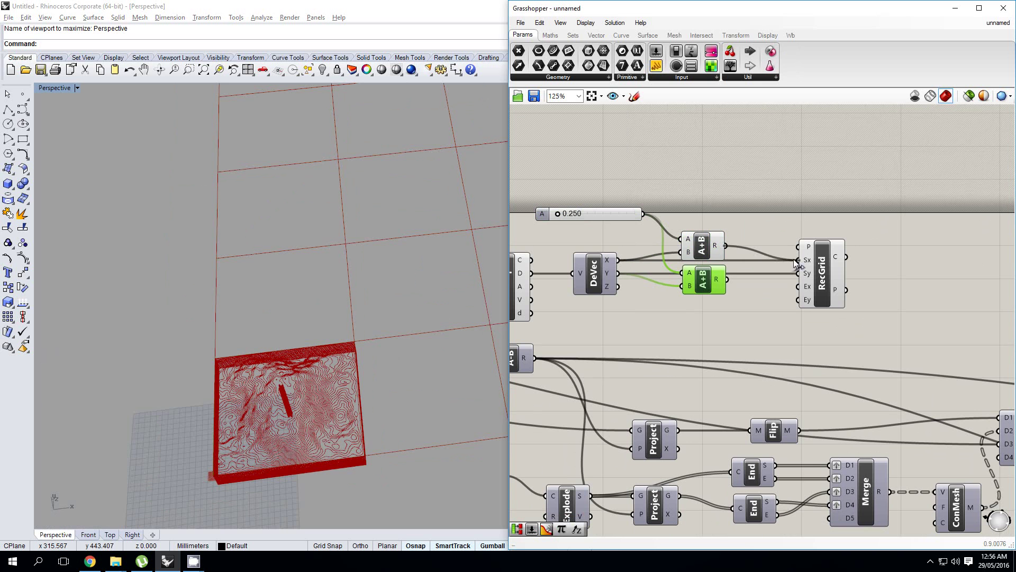
left_click_drag(796, 265, 798, 274)
Step: Try a grid spacing of 4.346 on the slider feeding both Additions, and reset the slider to 0.000
right_click_drag(323, 309, 409, 307)
right_click_drag(551, 240, 678, 253)
scroll(683, 228, "up", 2)
left_click(684, 229)
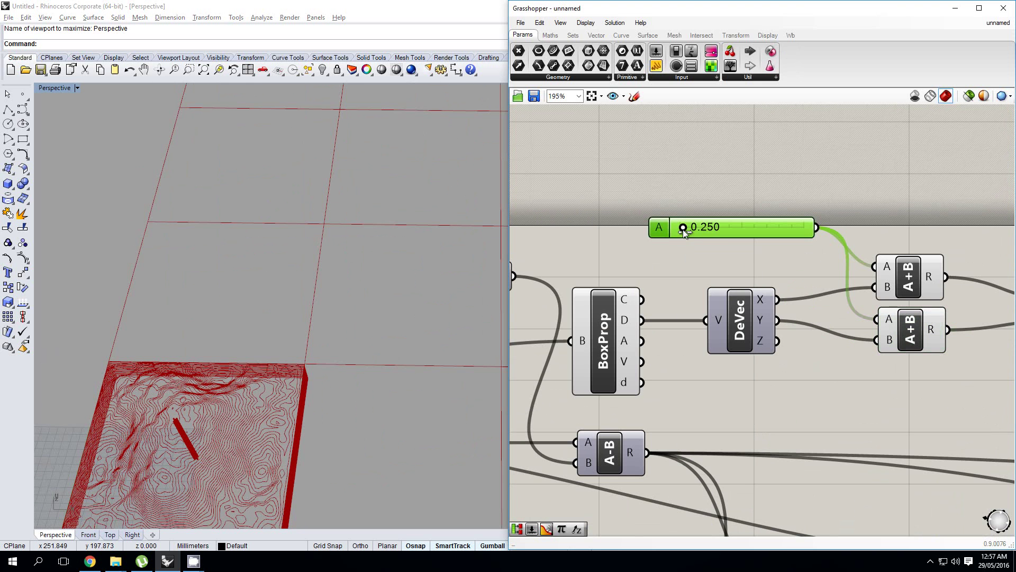
left_click_drag(684, 230, 742, 242)
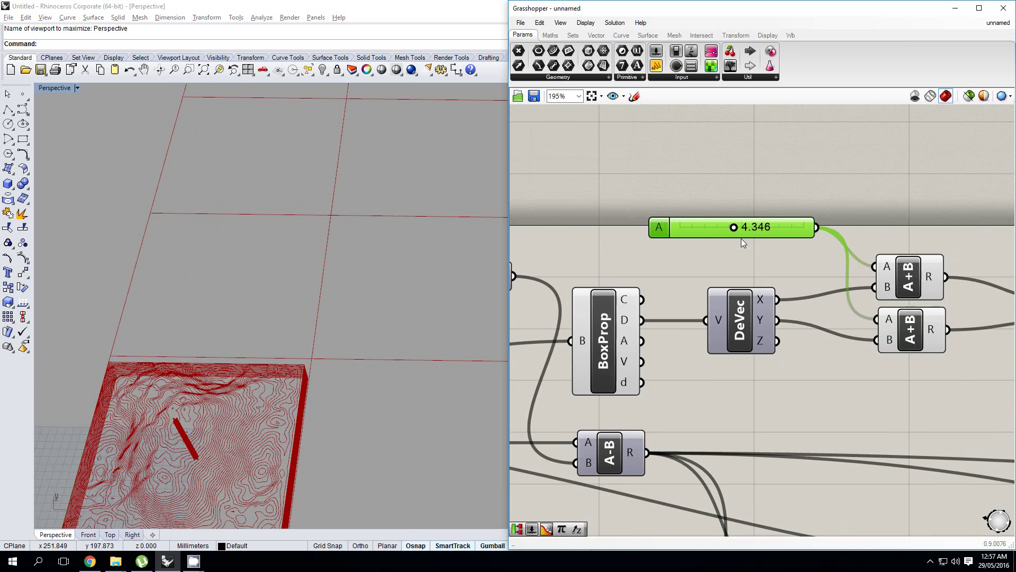
scroll(743, 242, "down", 3)
right_click_drag(744, 244, 703, 243)
scroll(702, 243, "up", 1)
left_click(686, 245)
left_click_drag(683, 233, 638, 237)
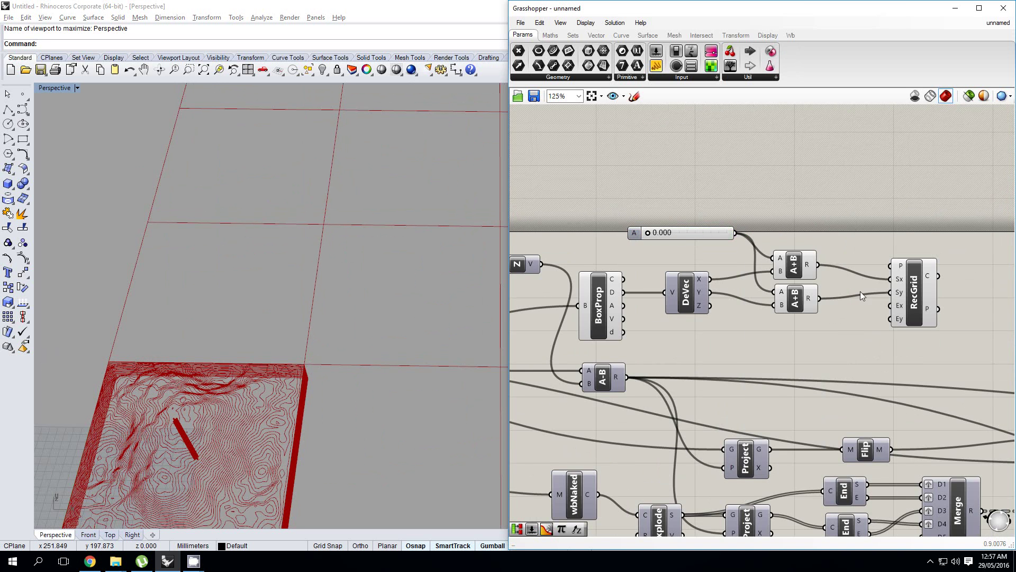
Step: Move the spacing slider, Deconstruct Vector, both Additions and the Rectangular grid together along the definition, above its last Addition component
scroll(857, 296, "down", 3)
right_click_drag(854, 300, 815, 296)
left_click(760, 274)
left_click_drag(795, 293, 831, 267)
scroll(599, 256, "down", 4)
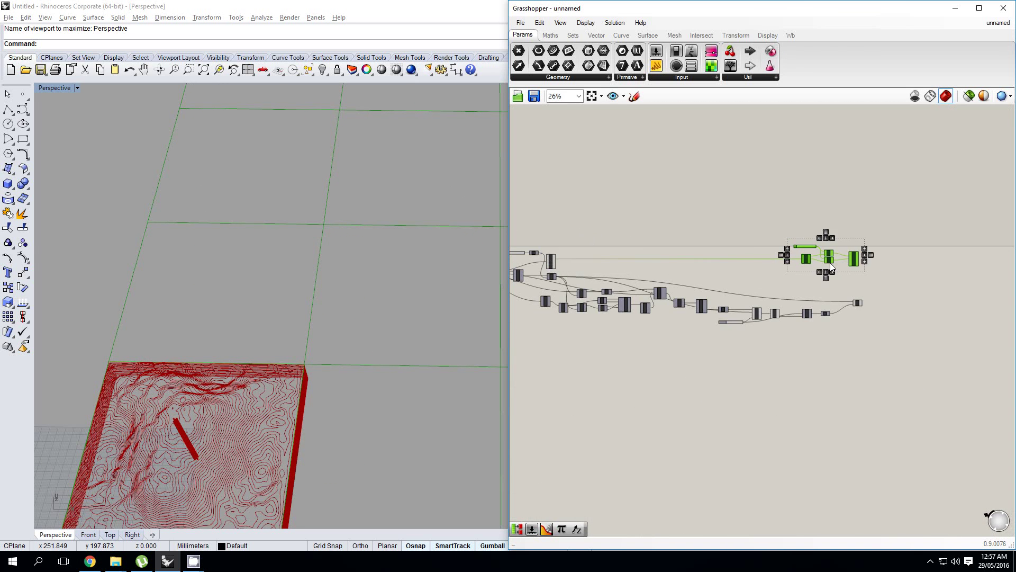
scroll(861, 275, "up", 3)
right_click_drag(861, 276, 782, 293)
left_click(811, 329)
Step: Add an Orient component beyond the last Addition and the Rectangular grid, leaving space before it
scroll(811, 329, "up", 3)
mouse_move(739, 365)
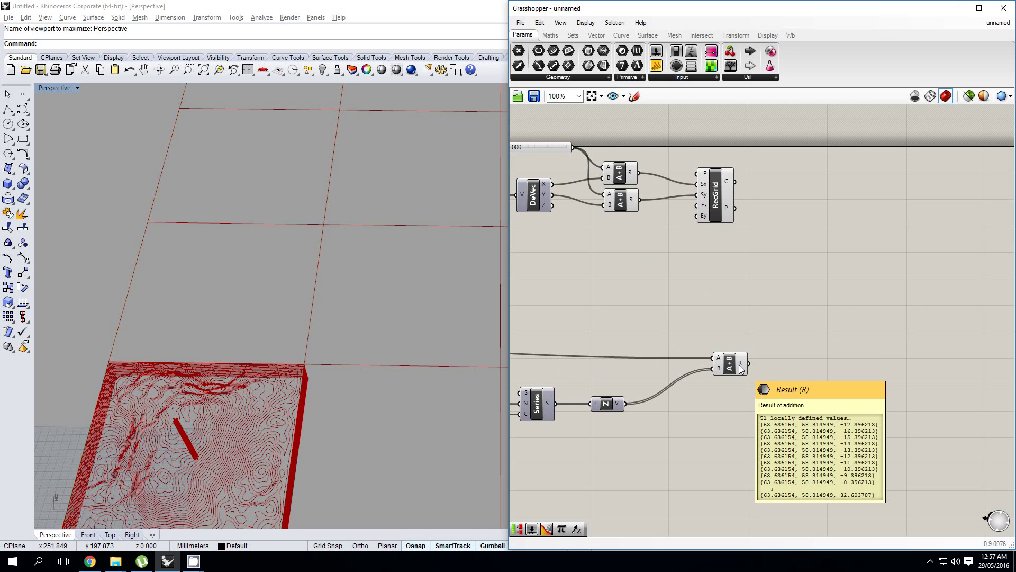
right_click_drag(757, 333, 747, 343)
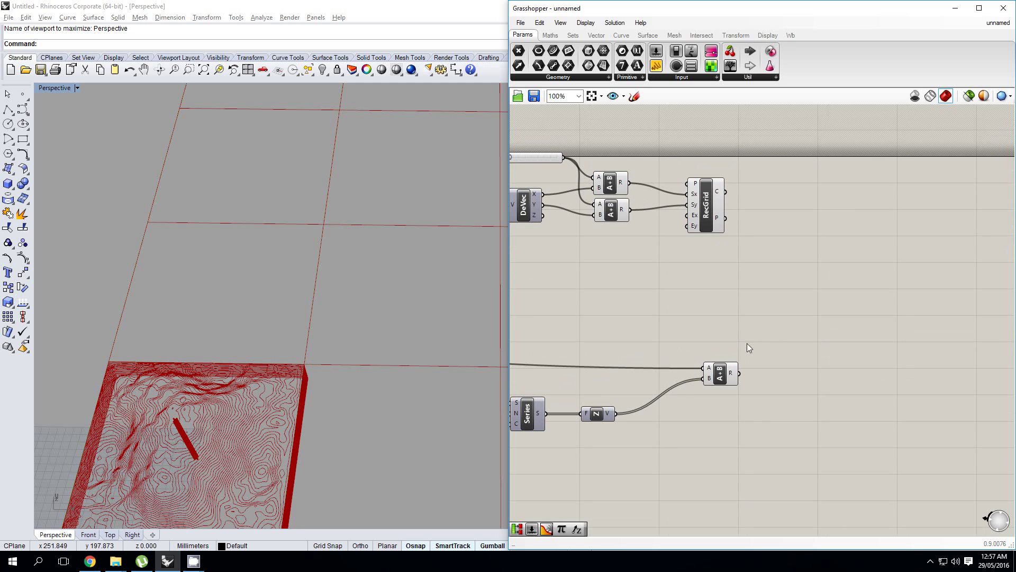
scroll(823, 325, "down", 1)
double_click(827, 329)
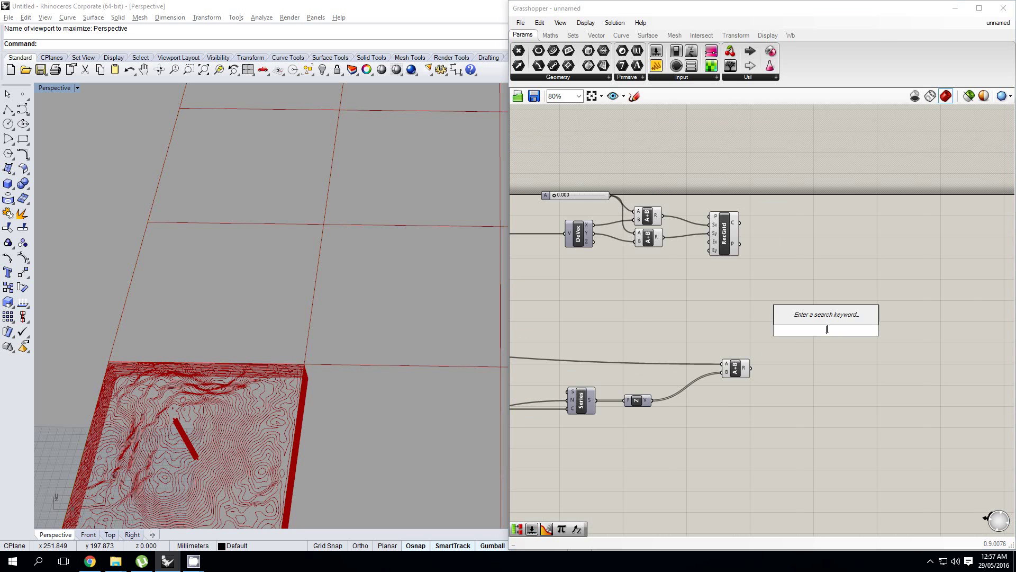
type("or")
key("Return")
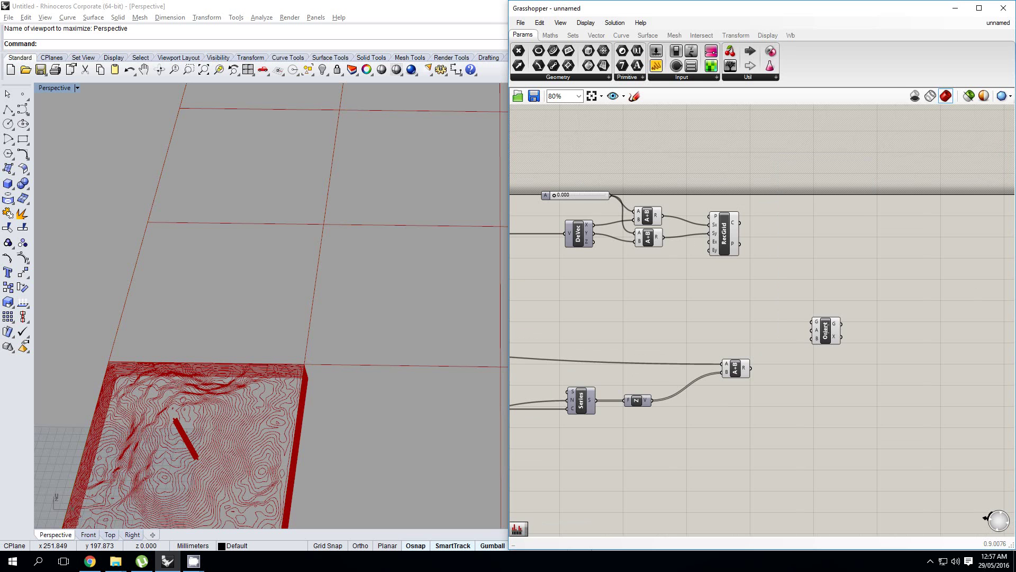
left_click_drag(829, 334, 909, 334)
right_click_drag(818, 288, 815, 300)
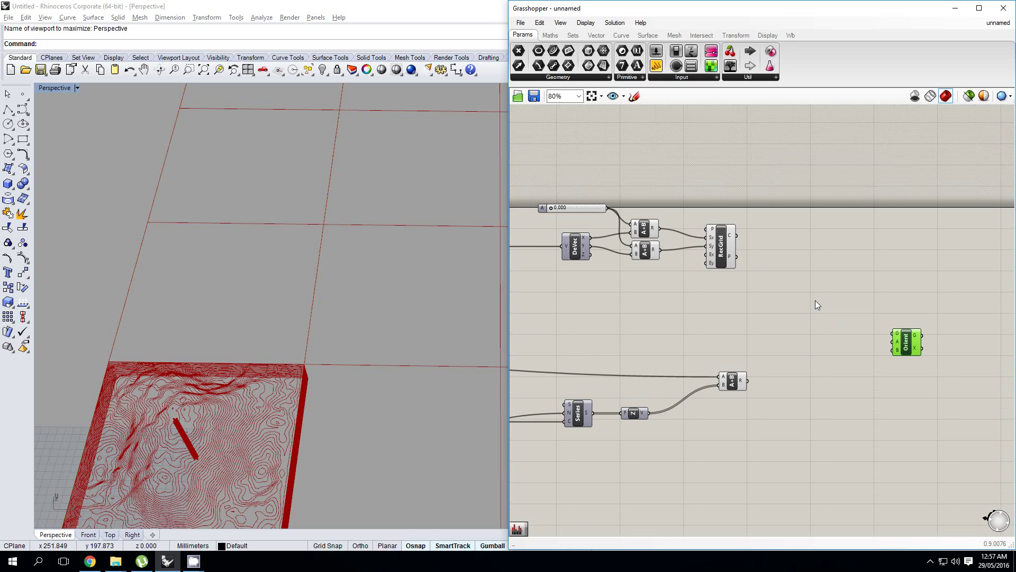
double_click(814, 300)
type("short")
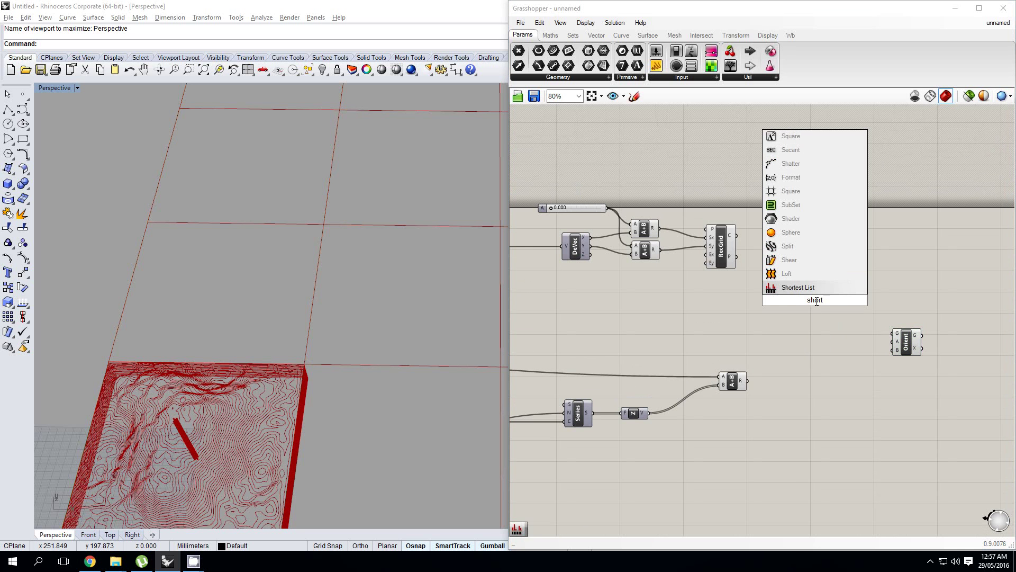
key("Escape")
right_click_drag(666, 228, 677, 236)
key("Escape")
Step: Examine the contoured terrain and its grid cells in the viewport, and inspect the data tree of the Rectangular grid's Points output
scroll(735, 267, "up", 1)
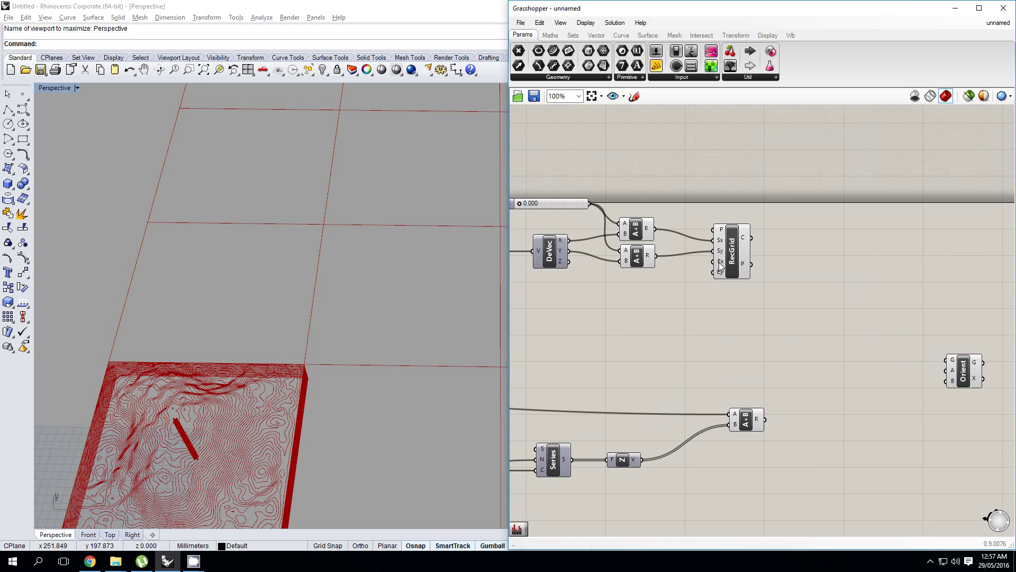
right_click_drag(326, 315, 322, 314, "shift")
scroll(321, 295, "down", 2)
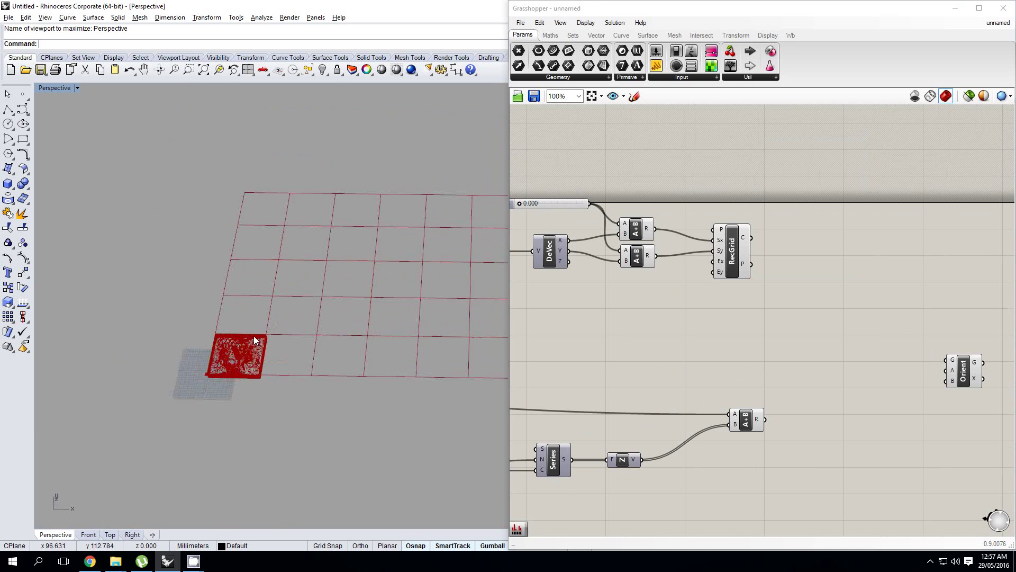
scroll(254, 338, "up", 7)
right_click_drag(297, 349, 355, 289)
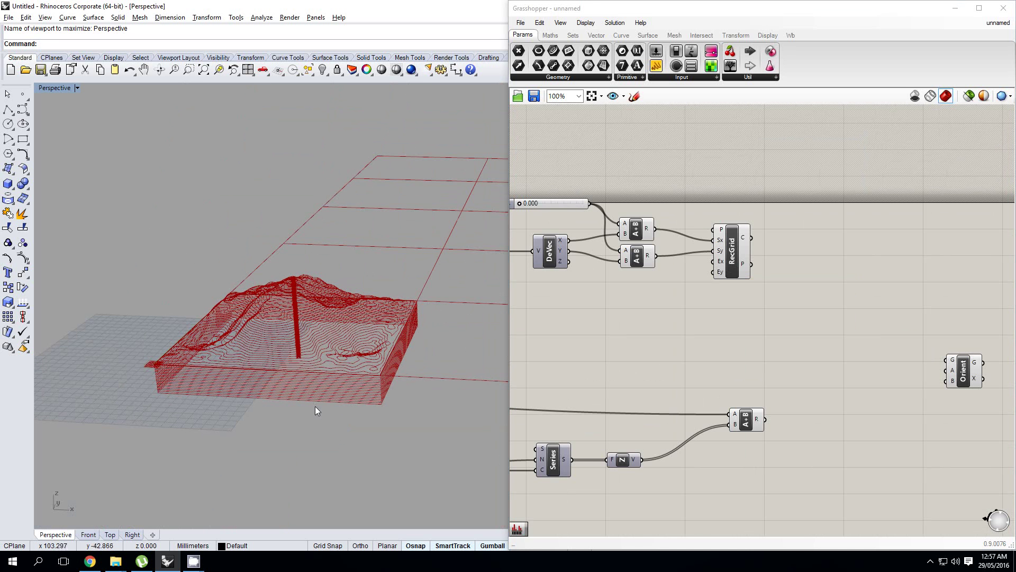
right_click_drag(315, 407, 324, 406)
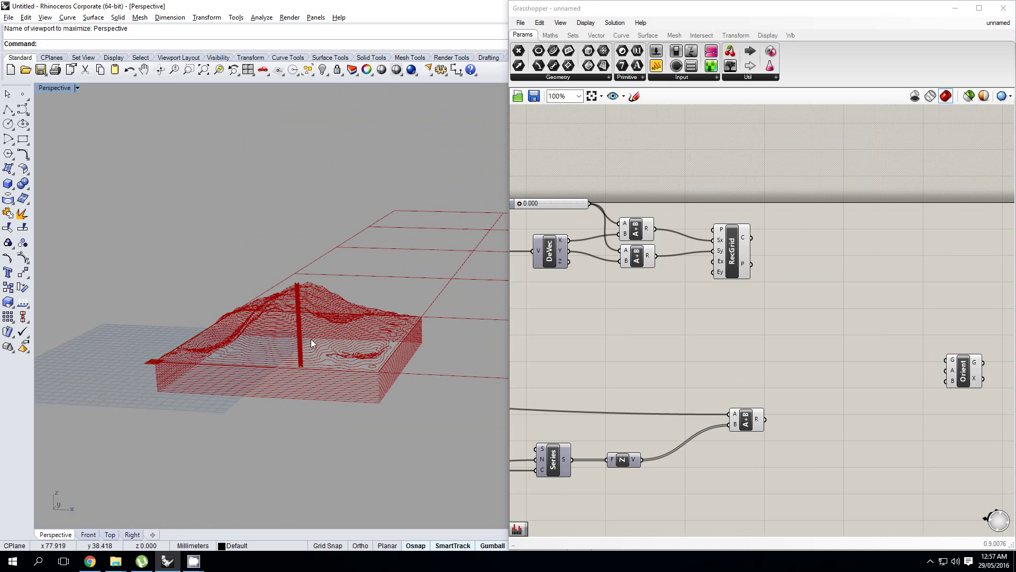
right_click_drag(610, 378, 770, 330)
right_click_drag(370, 326, 331, 364)
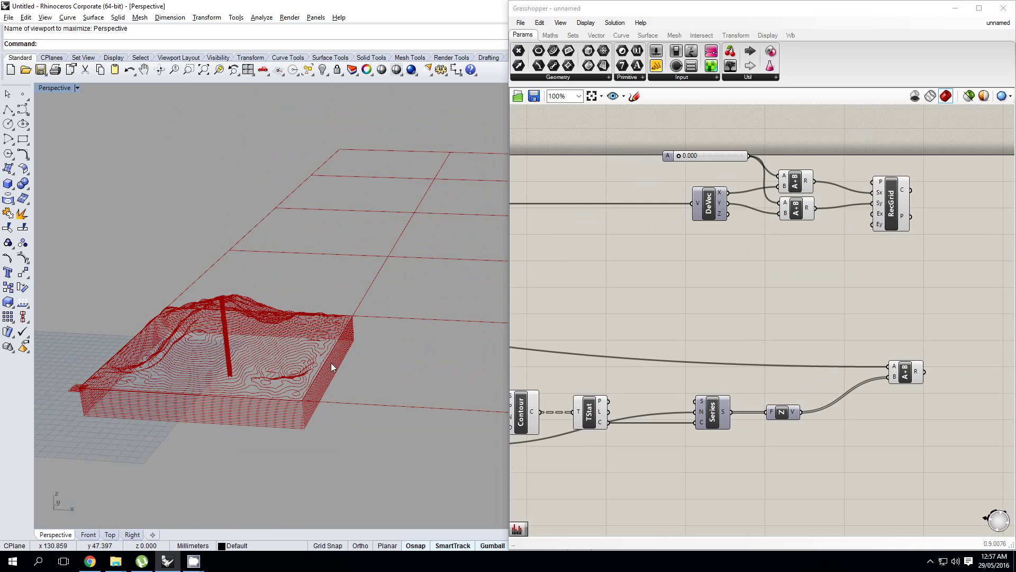
right_click_drag(892, 213, 874, 239)
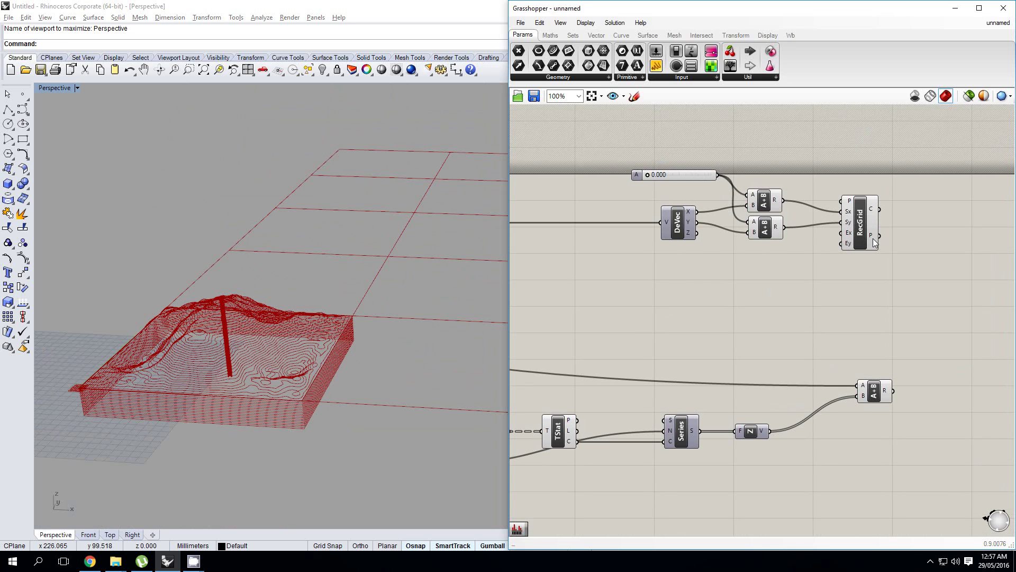
mouse_move(871, 236)
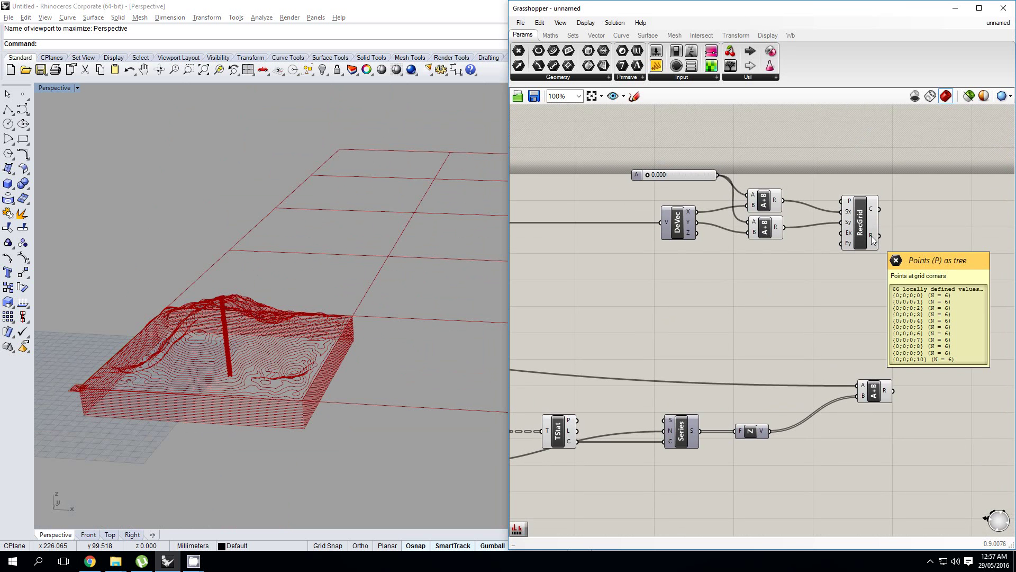
Step: Add an Expression component above Tree Statistics and Series, and enter sqrt(x) as its expression
right_click(782, 311)
right_click_drag(673, 327, 794, 308)
left_click(550, 36)
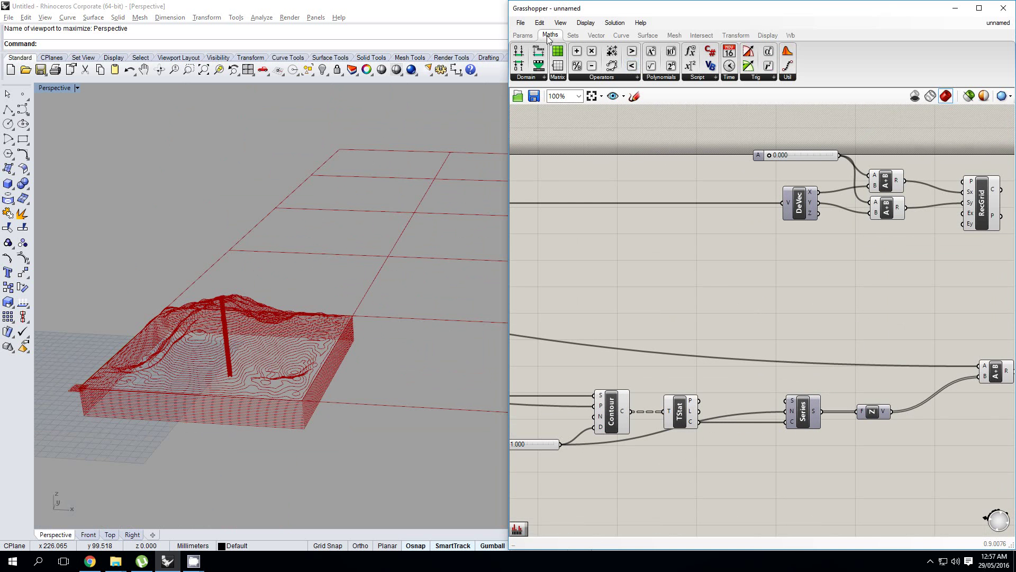
left_click_drag(729, 293, 699, 312)
double_click(762, 317)
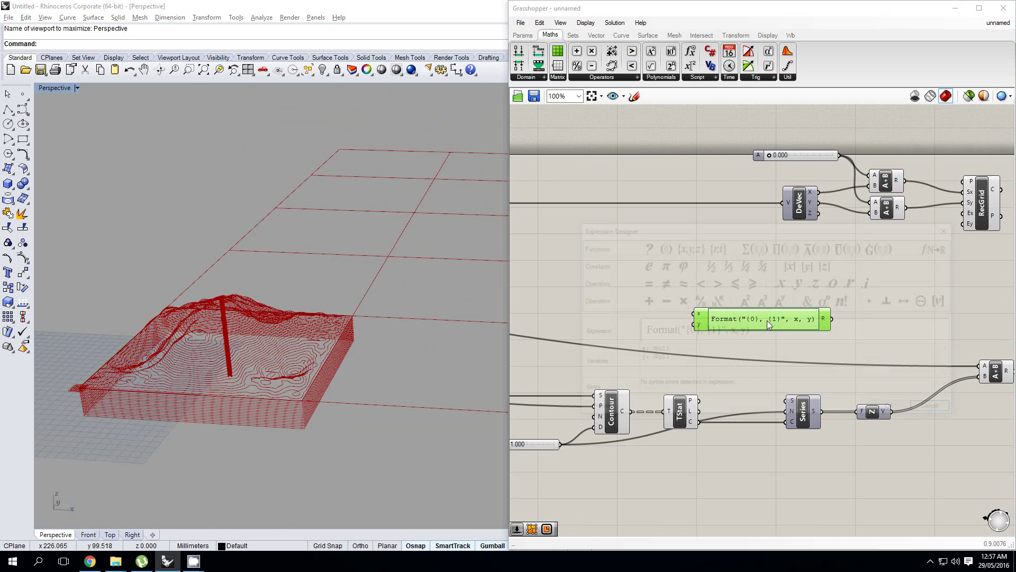
type("sqrt")
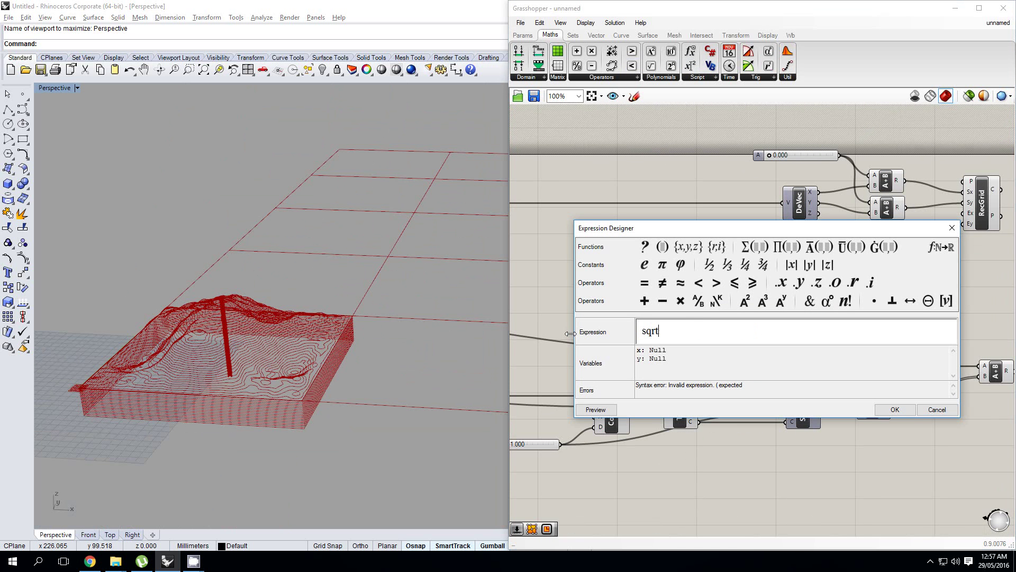
type(" (x)")
right_click(826, 390)
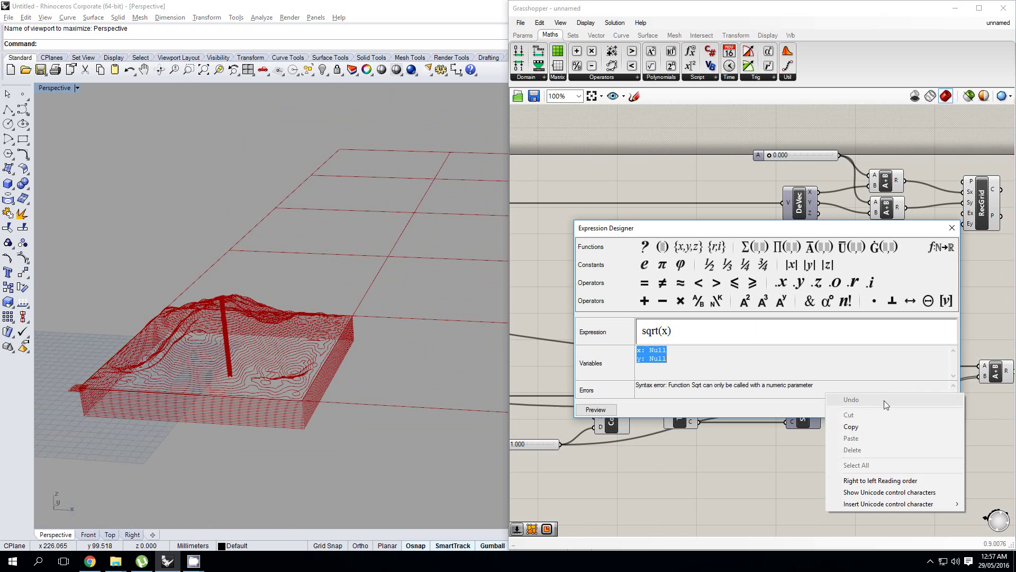
Step: Accept the sqrt(x) expression, feed its x input from TStat's C output, and remove its unused y input
left_click(874, 389)
left_click(894, 409)
scroll(769, 398, "up", 3)
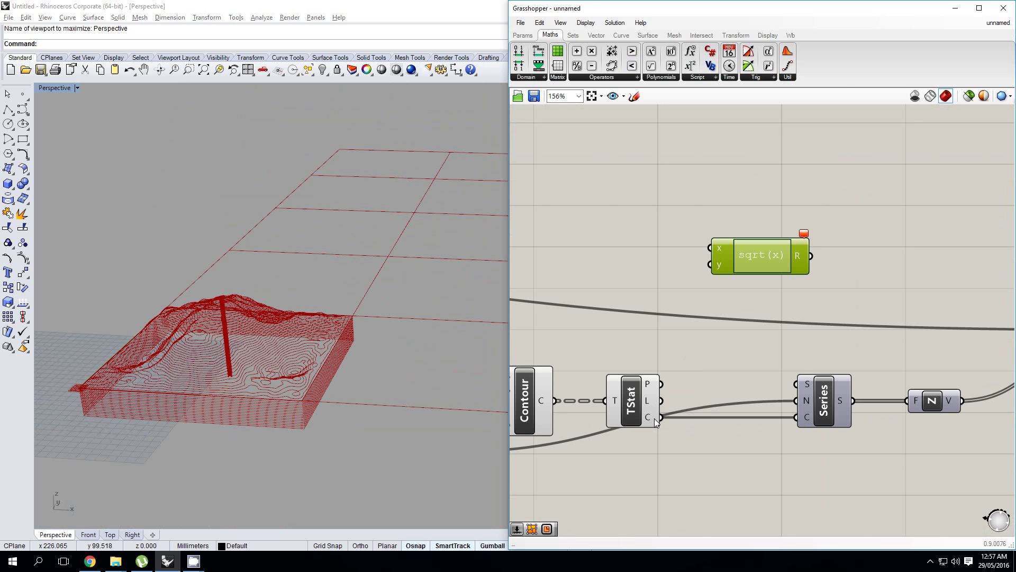
left_click_drag(658, 417, 725, 271)
scroll(710, 257, "up", 3)
left_click(728, 265)
Step: Connect the sqrt(x) expression's result to both the Ex and Ey inputs of the RecGrid component
scroll(623, 306, "down", 5)
scroll(721, 282, "up", 2)
scroll(727, 271, "up", 1)
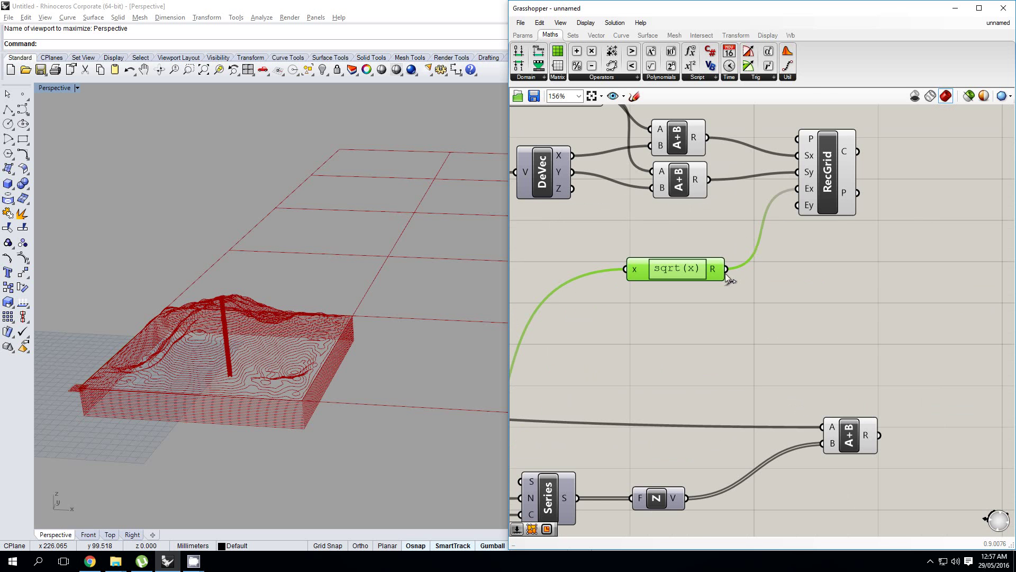
right_click_drag(761, 223, 734, 244)
right_click_drag(399, 238, 307, 285, "shift")
scroll(254, 272, "down", 9)
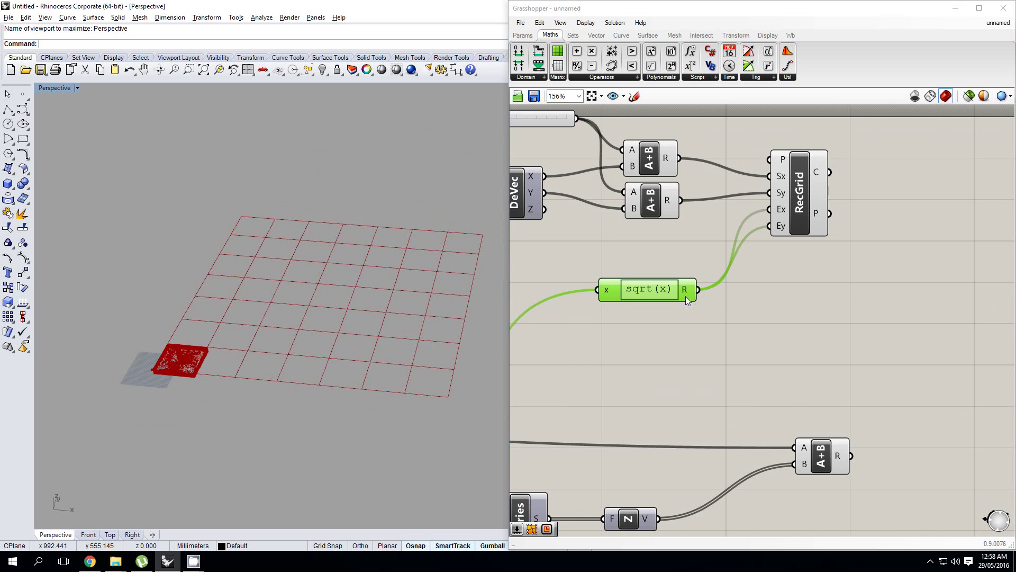
Step: Add a Shortest List component to the canvas beside the RecGrid component
right_click_drag(716, 285, 670, 308)
right_click_drag(849, 251, 778, 249)
double_click(788, 287)
type("short")
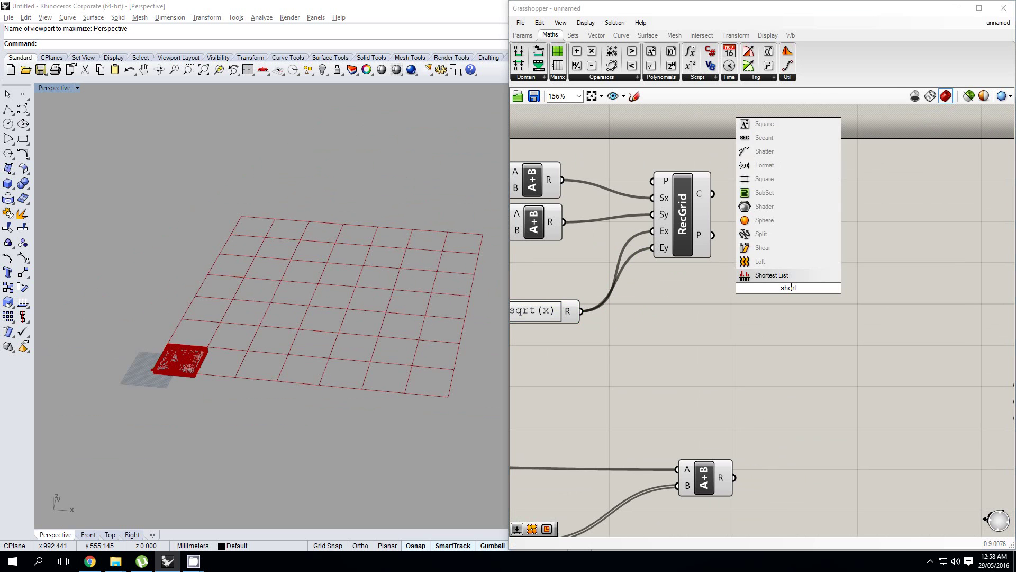
key("Return")
right_click_drag(742, 250, 726, 247)
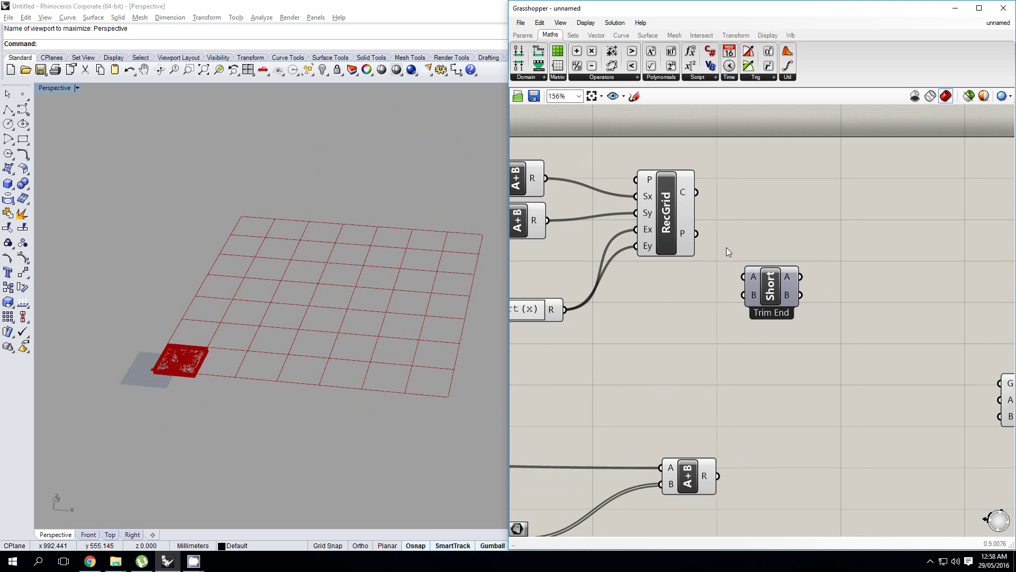
right_click(683, 234)
left_click(762, 224)
Step: Change the expression feeding the grid extents to floor(sqrt(x))
mouse_move(688, 232)
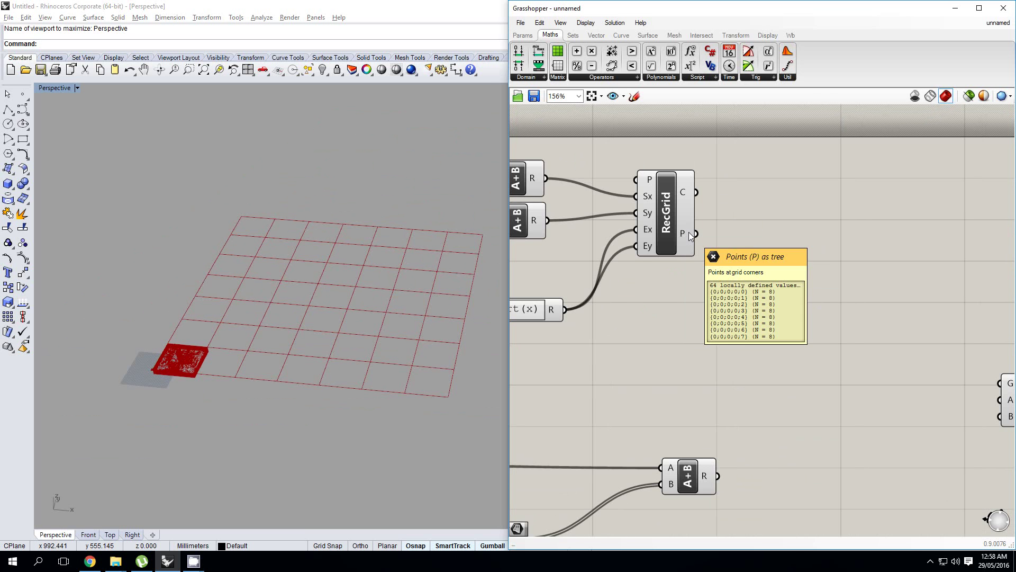
right_click_drag(624, 250, 704, 245)
right_click(704, 245)
left_click(603, 303)
double_click(604, 302)
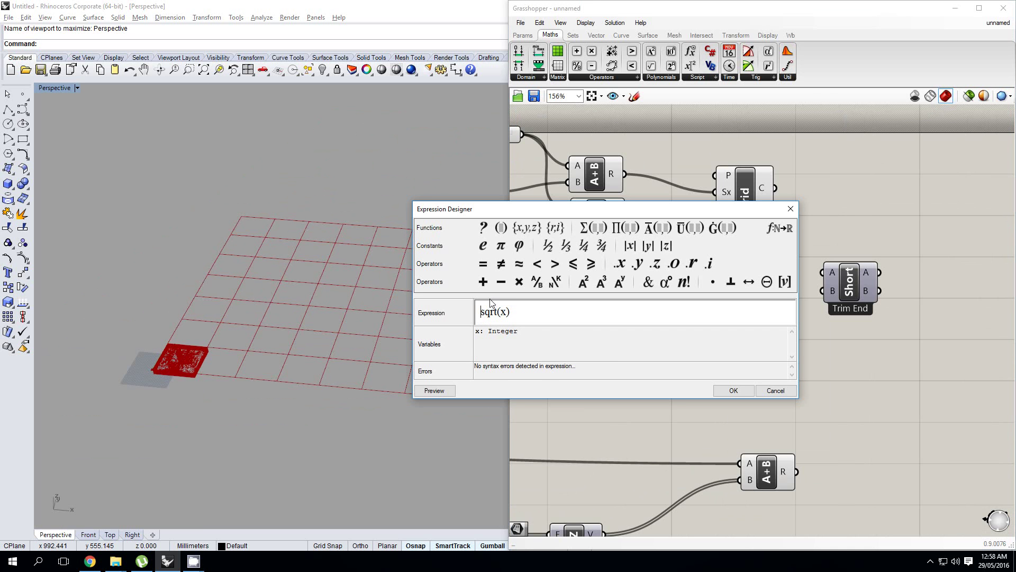
type("floor")
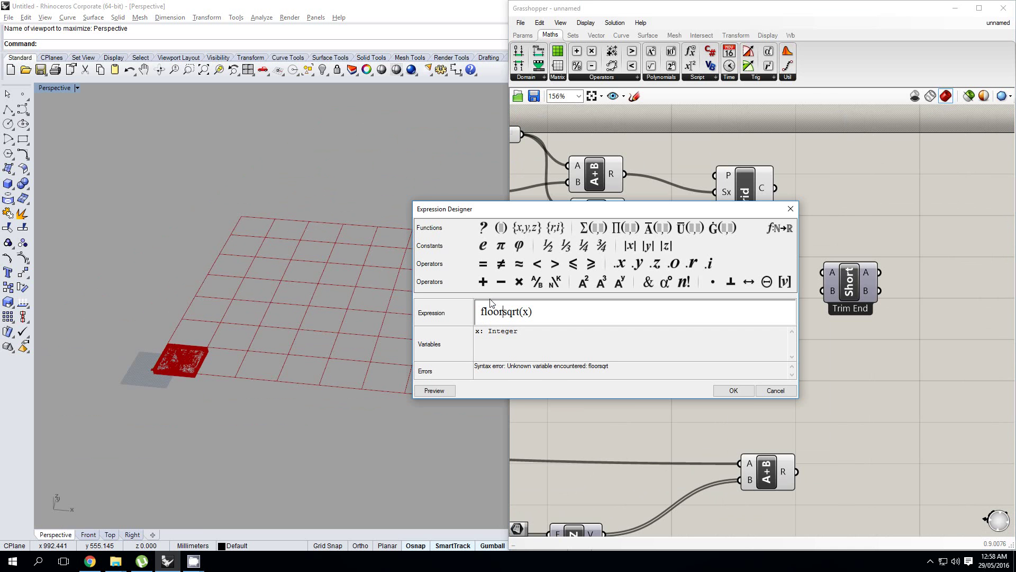
type("(")
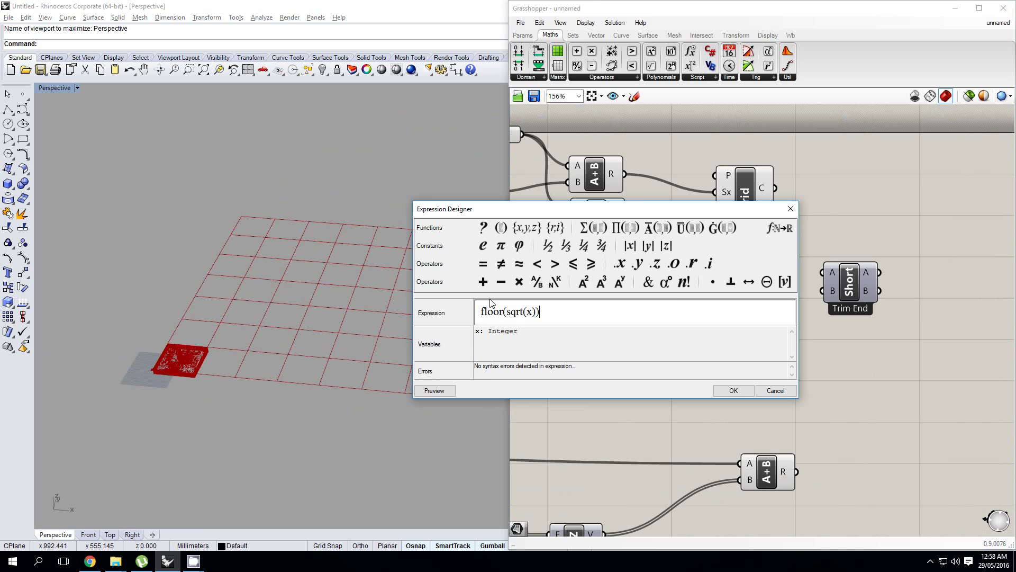
left_click(733, 390)
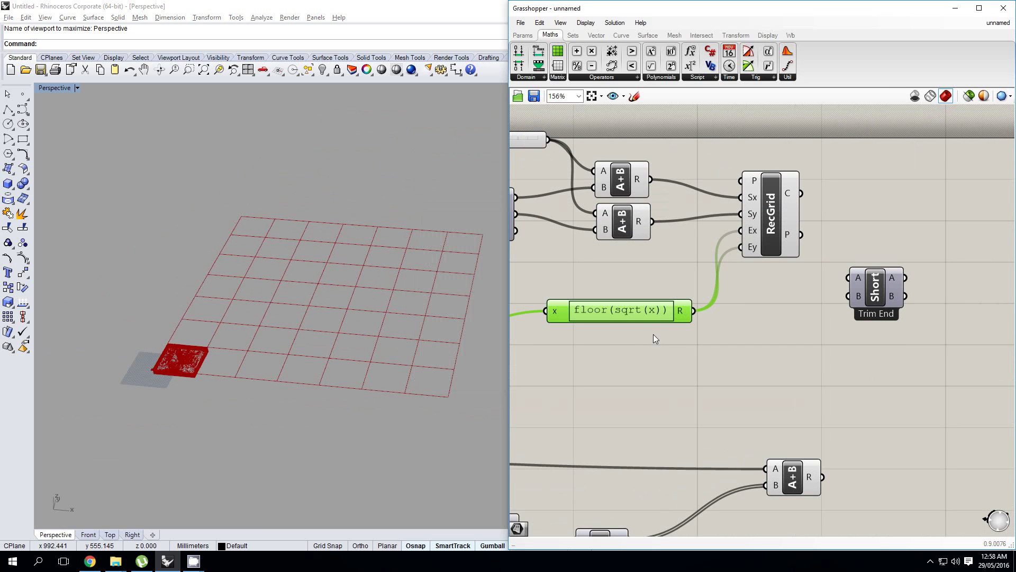
Step: Flatten the Shortest List's A input and wire RecGrid's P output into its B input
right_click_drag(752, 291, 707, 291)
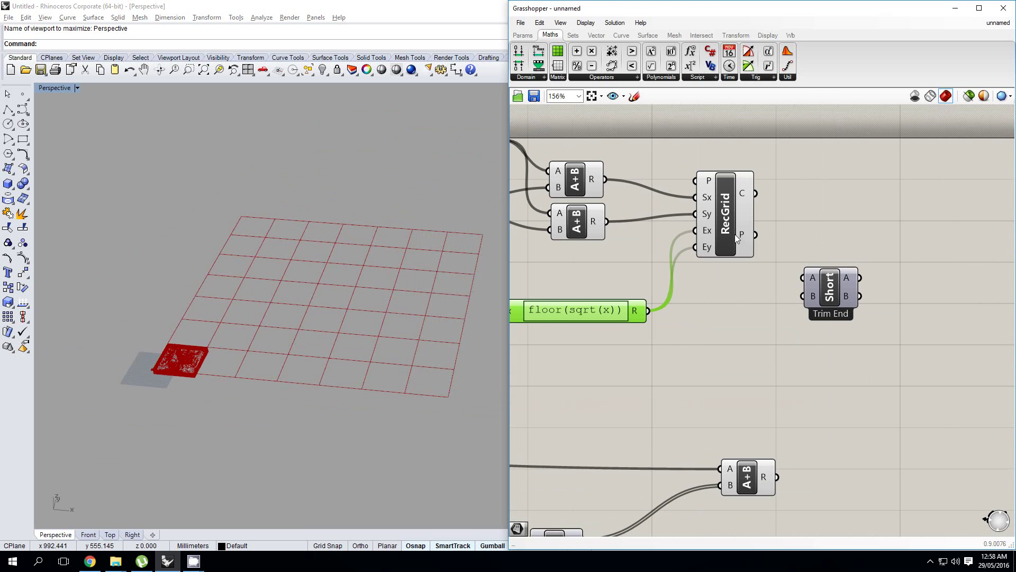
mouse_move(742, 234)
mouse_move(752, 237)
right_mouse_down()
mouse_move(744, 236)
mouse_move(758, 233)
right_mouse_up()
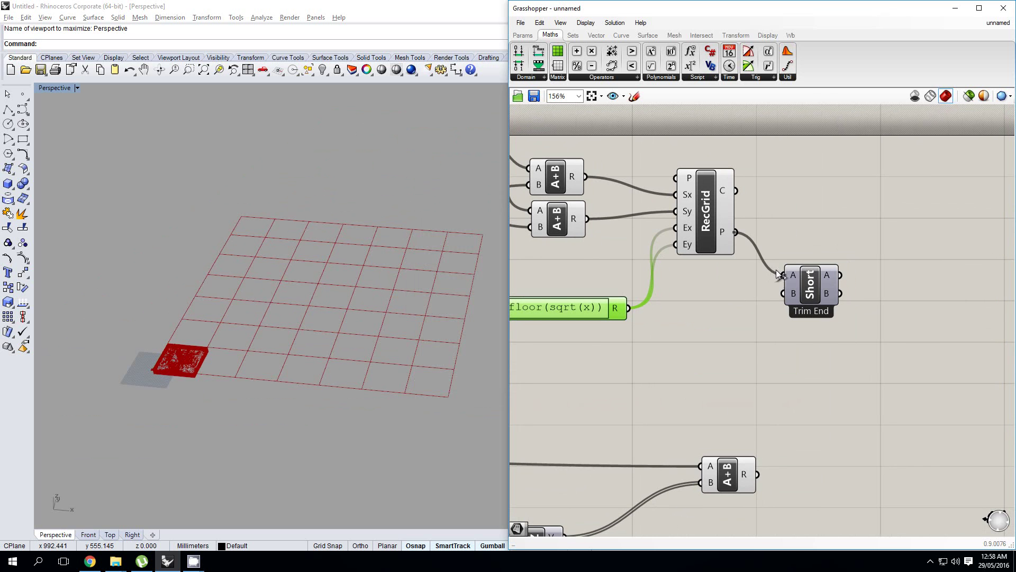
left_click(806, 284)
right_click(804, 273)
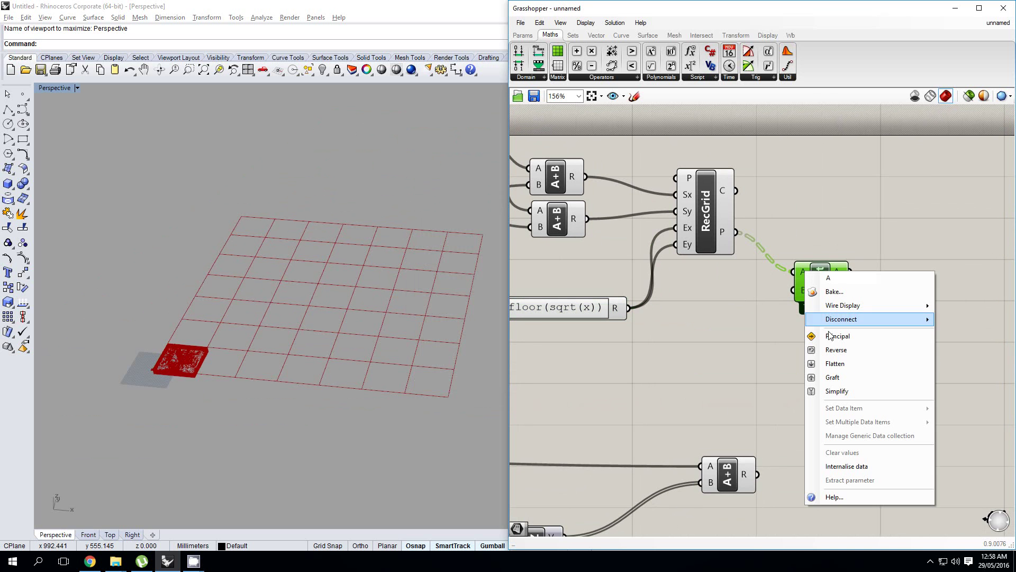
left_click(846, 364)
left_click_drag(821, 288, 797, 289)
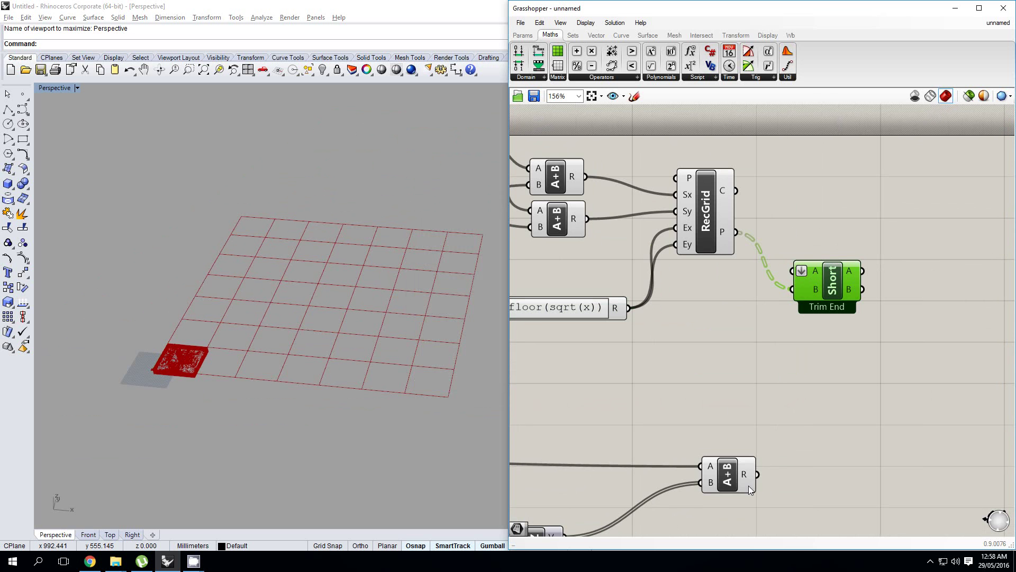
Step: Connect the lower A+B result to the Shortest List's A input and flatten its B input
left_click_drag(756, 475, 793, 271)
right_click(805, 285)
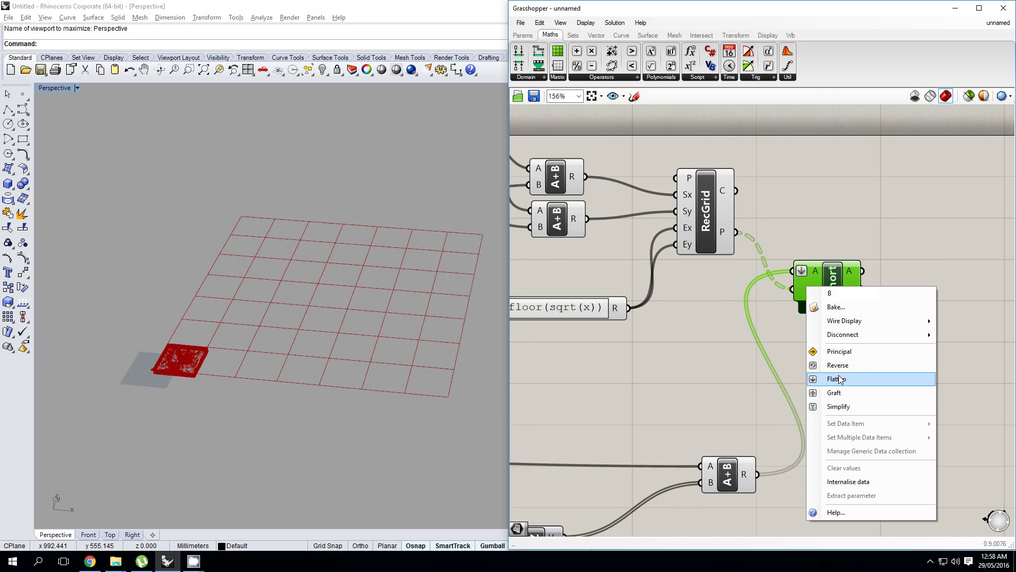
left_click(840, 379)
scroll(786, 341, "down", 4)
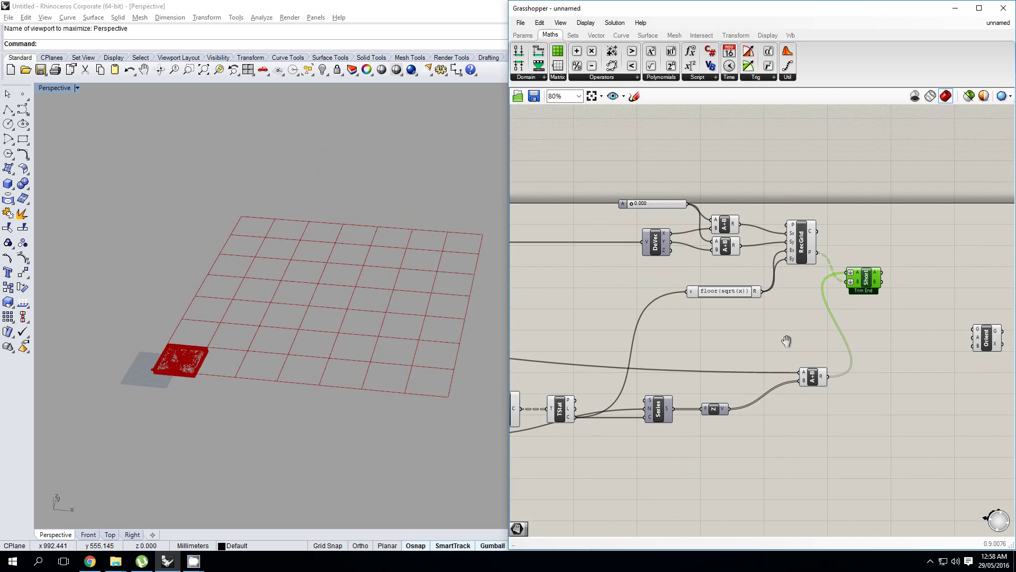
scroll(772, 375, "up", 2)
right_click_drag(772, 375, 595, 387)
left_click_drag(752, 232, 782, 245)
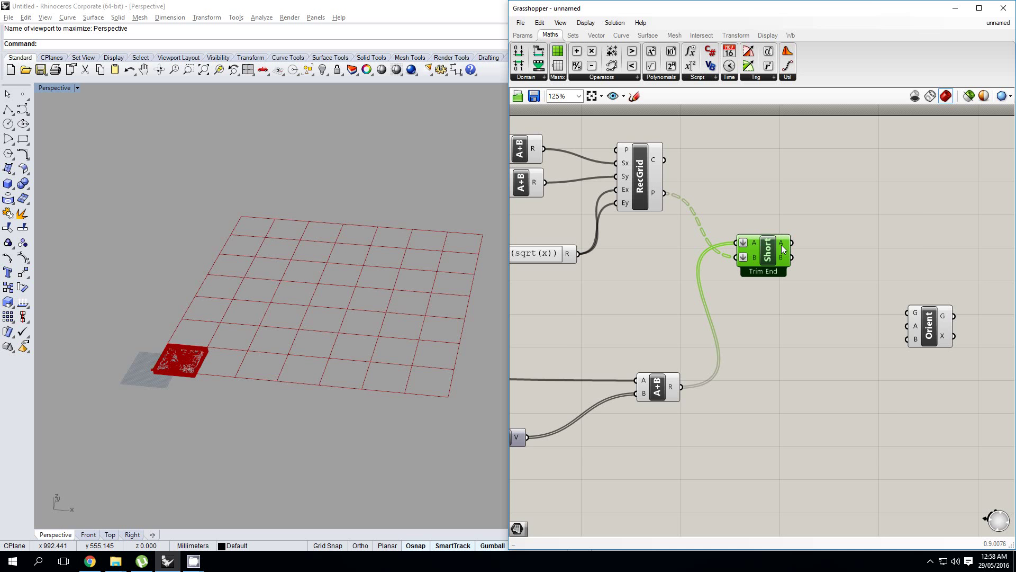
mouse_move(783, 250)
right_click_drag(783, 249, 756, 251)
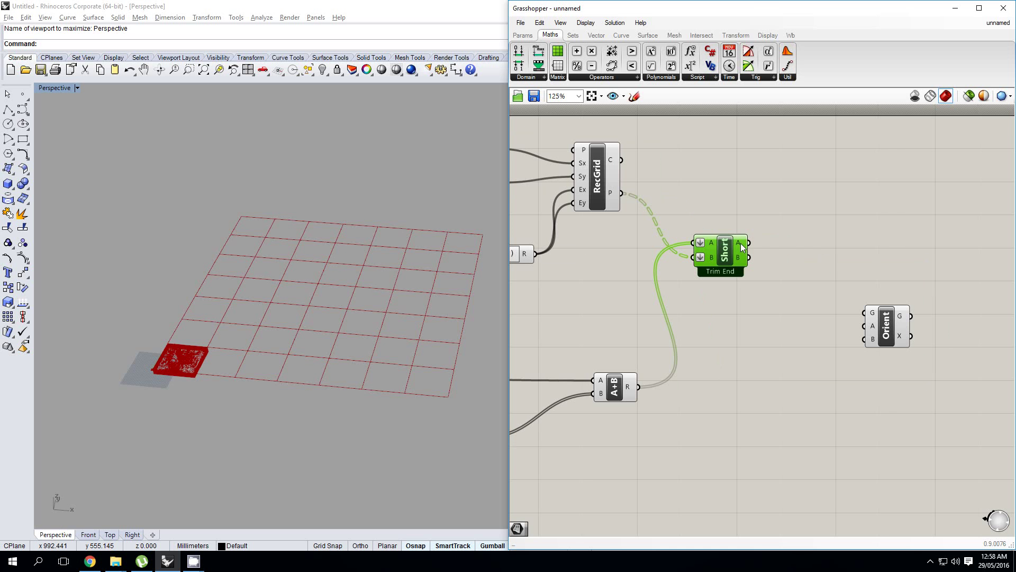
right_click(741, 244)
left_click(701, 291)
Step: Connect the Contour component's C output to the G input of the Orient component
scroll(662, 304, "down", 3)
right_click_drag(566, 329, 911, 300)
right_click(736, 330)
right_click_drag(709, 330, 592, 313)
scroll(592, 313, "up", 4)
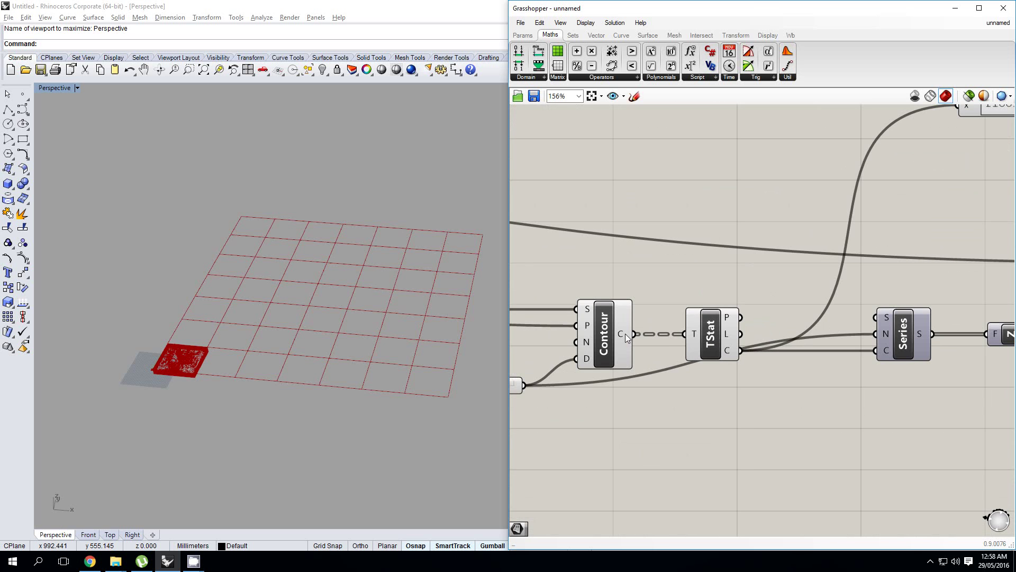
mouse_move(624, 334)
scroll(675, 331, "down", 3)
left_click_drag(966, 269, 968, 254)
scroll(972, 255, "up", 4)
right_click_drag(959, 254, 879, 268)
scroll(809, 257, "down", 3)
right_click_drag(651, 311, 755, 318)
left_click(717, 332)
scroll(770, 312, "up", 2)
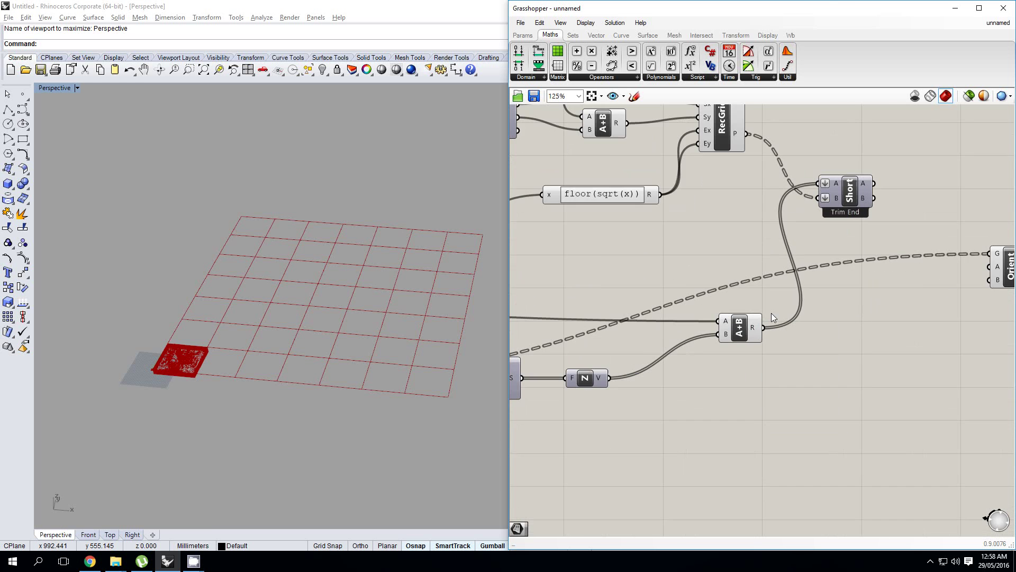
Step: Graft the Shortest List's A and B outputs and connect them to Orient's A and B inputs respectively
scroll(813, 271, "down", 2)
right_click_drag(814, 271, 771, 295)
scroll(765, 253, "up", 3)
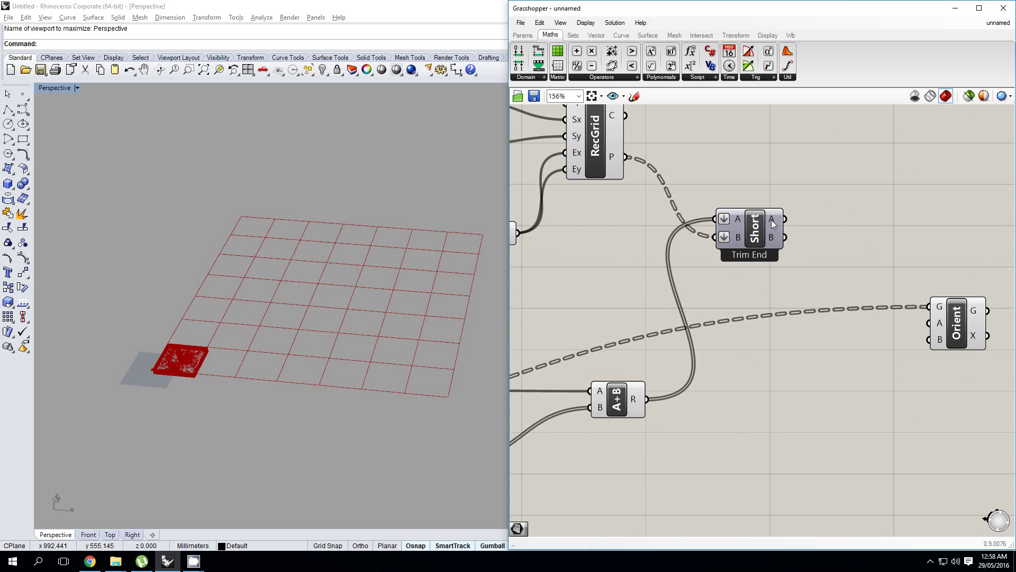
left_click(752, 229)
right_click_drag(796, 236, 754, 247)
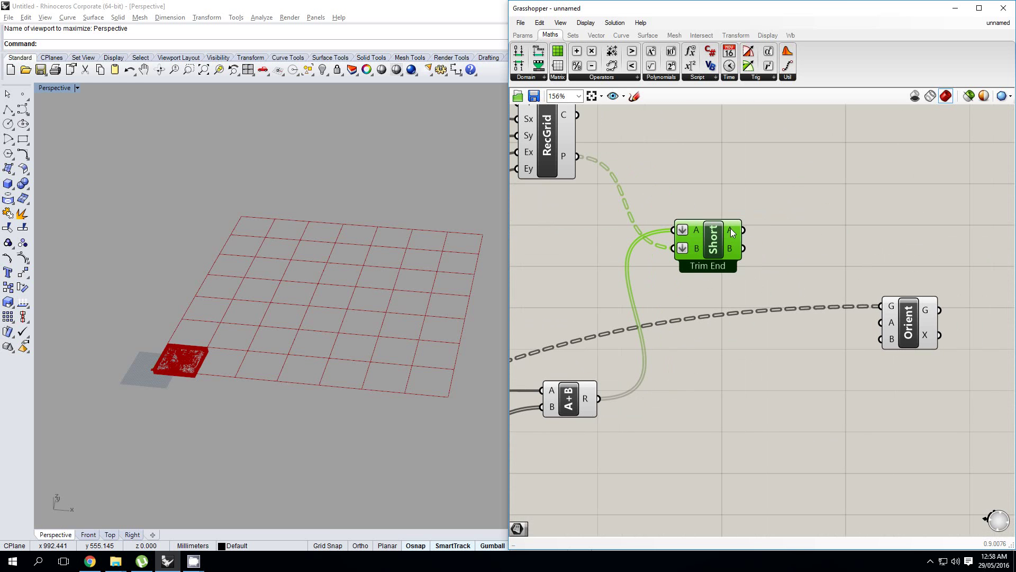
right_click(730, 229)
left_click(757, 290)
right_click(737, 247)
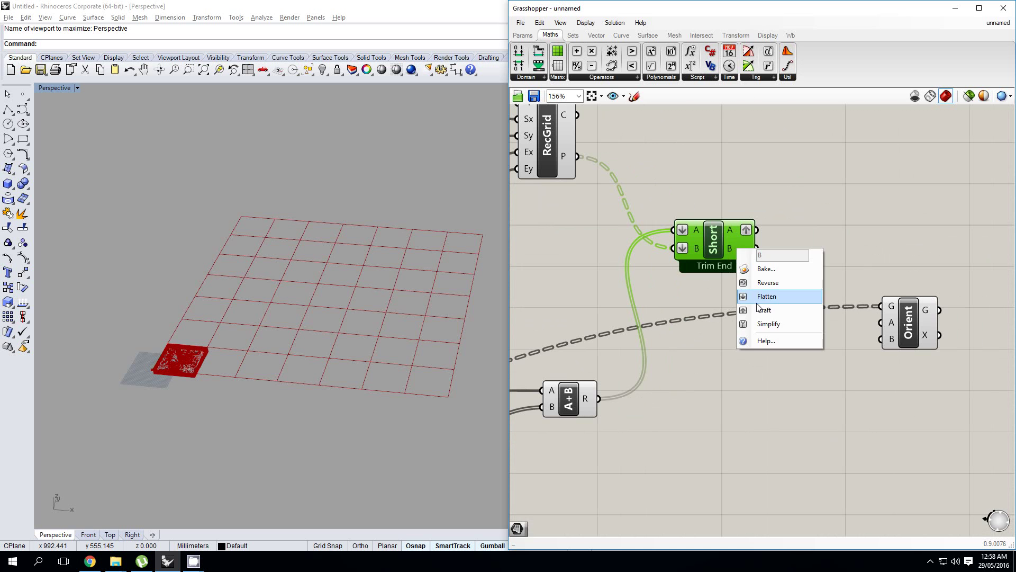
left_click(760, 311)
left_click_drag(758, 229, 880, 322)
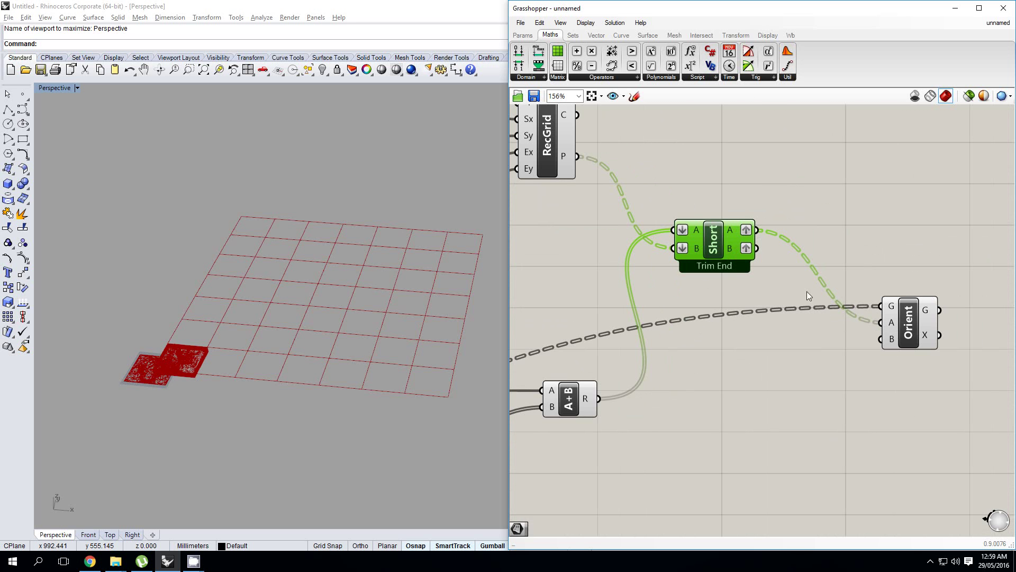
left_click_drag(761, 251, 881, 350)
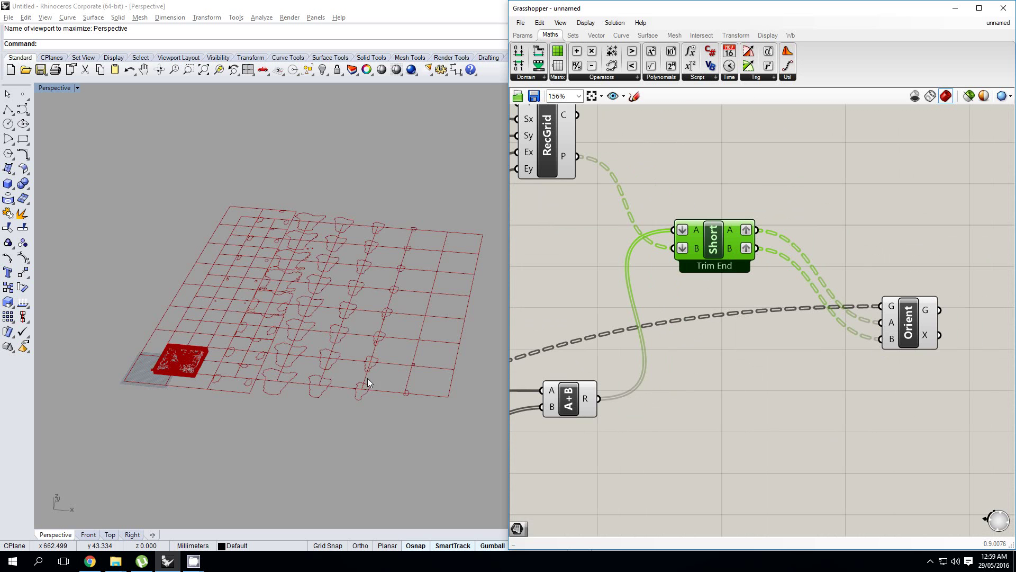
Step: Examine the contour pieces distributed over the grid in the Perspective viewport
scroll(291, 328, "up", 5)
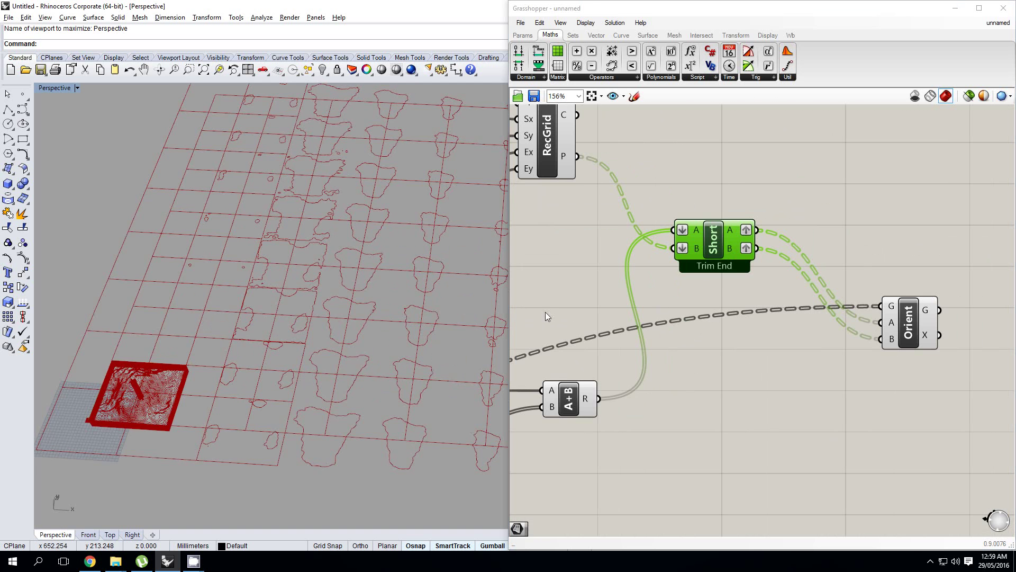
scroll(312, 318, "down", 1)
scroll(312, 318, "down", 2)
right_click_drag(586, 287, 739, 319)
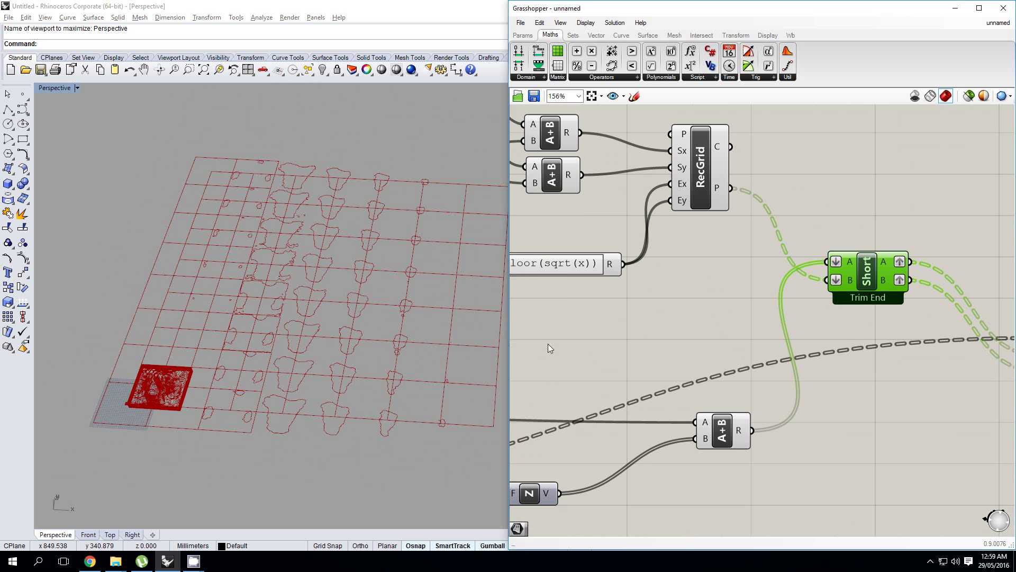
scroll(467, 309, "up", 1)
right_click_drag(668, 295, 677, 296)
right_click_drag(427, 310, 408, 311, "shift")
right_click_drag(678, 271, 680, 282)
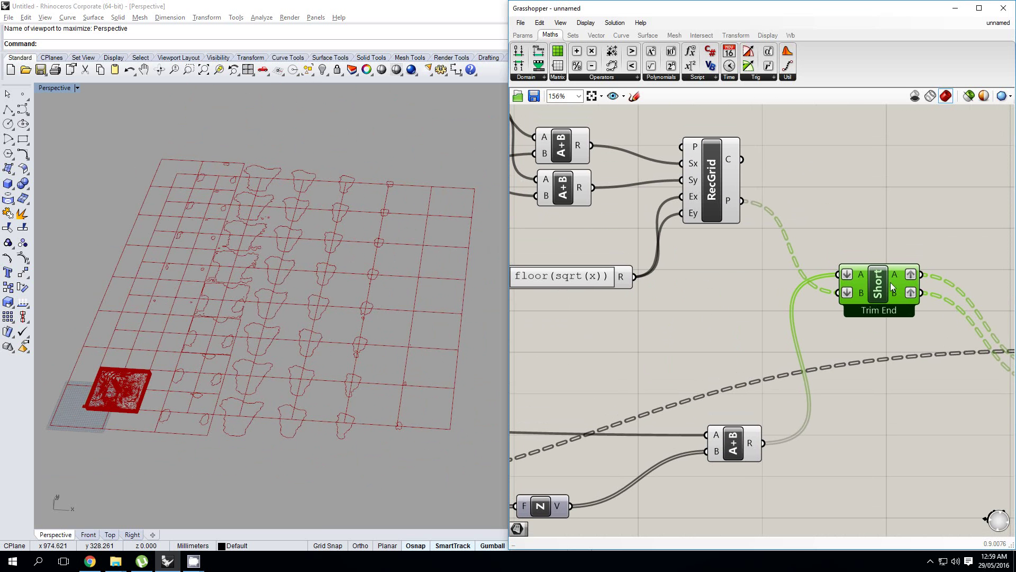
left_click_drag(878, 283, 882, 284)
scroll(392, 322, "down", 3)
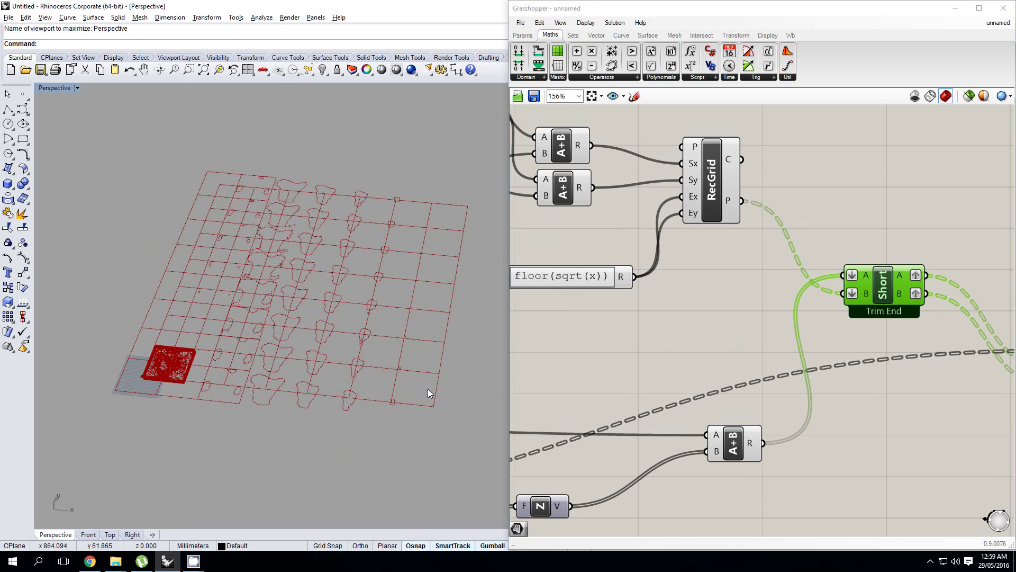
Step: Turn off the preview of the RecGrid component and the two A+B components feeding it
right_click_drag(630, 263, 657, 269)
left_click(735, 198)
right_click_drag(752, 237, 810, 283)
right_click(767, 244)
left_click(763, 258)
scroll(810, 283, "down", 1)
left_click_drag(845, 286, 658, 165)
middle_click(660, 164)
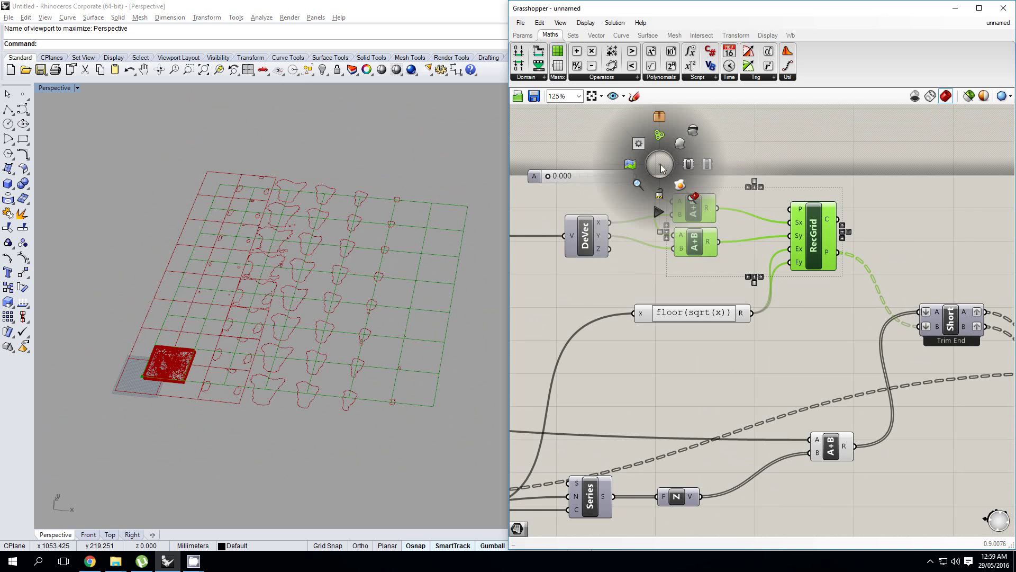
left_click(694, 132)
left_click(606, 283)
Step: Set the spacing slider feeding the two upper A+B components to 1.442
right_click_drag(588, 281, 679, 260)
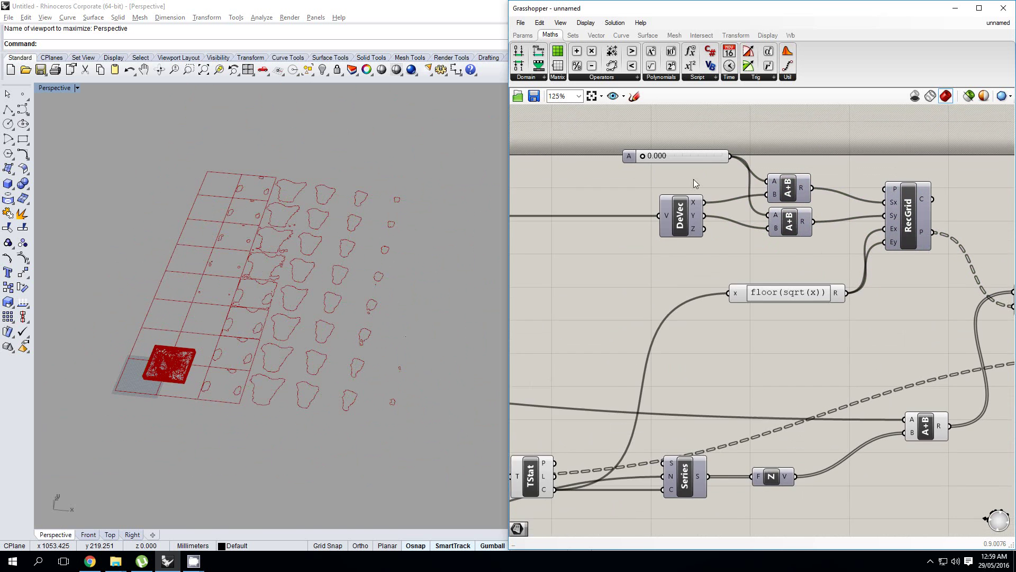
right_click_drag(654, 166, 628, 211)
scroll(627, 211, "up", 3)
scroll(613, 212, "up", 1)
scroll(248, 265, "up", 4)
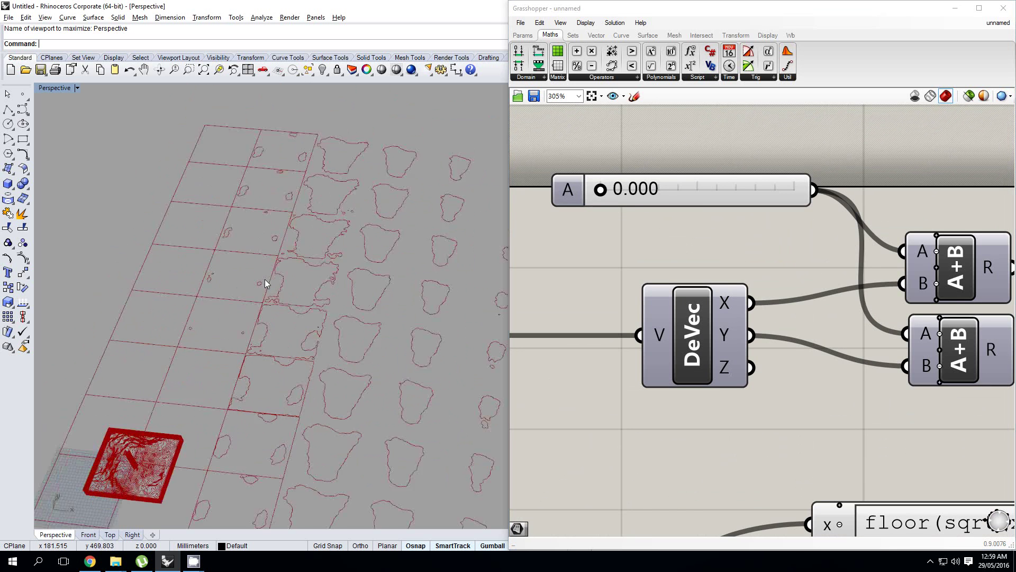
scroll(605, 193, "up", 1)
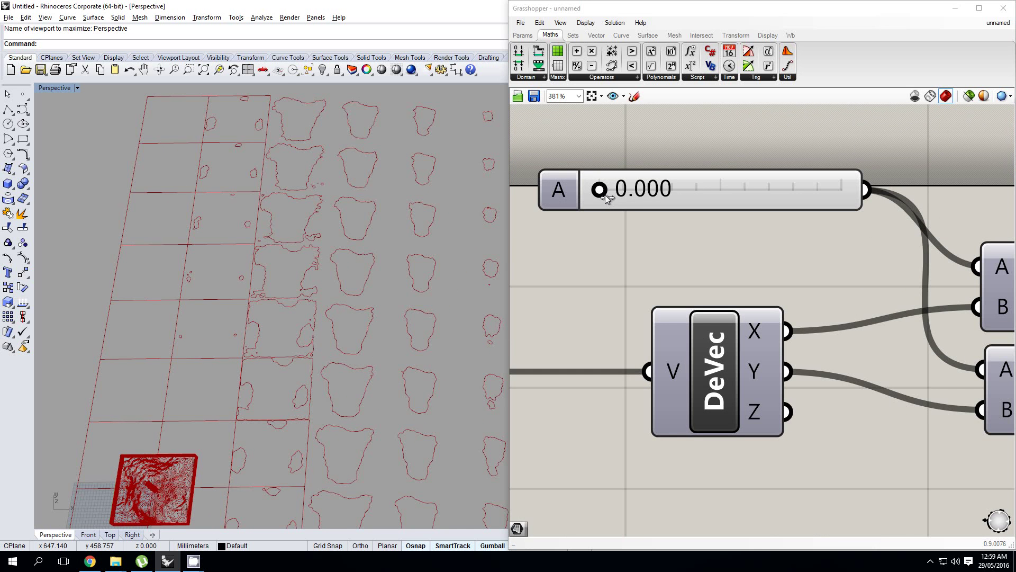
left_click_drag(605, 196, 639, 212)
Step: Examine the gaps between the laid-out contour pieces and the component connections leading to Orient
scroll(673, 246, "down", 4)
right_click_drag(730, 262, 675, 222)
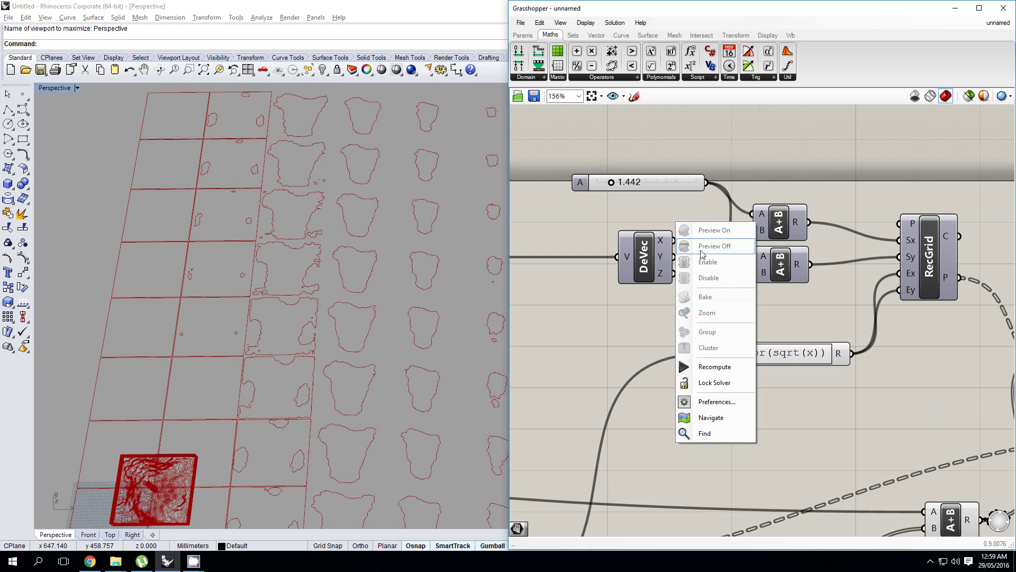
scroll(844, 316, "down", 1)
right_click_drag(844, 316, 739, 276)
right_click_drag(859, 334, 736, 293)
right_click_drag(365, 297, 389, 303)
scroll(383, 311, "down", 4)
scroll(379, 313, "up", 5)
scroll(364, 298, "down", 3)
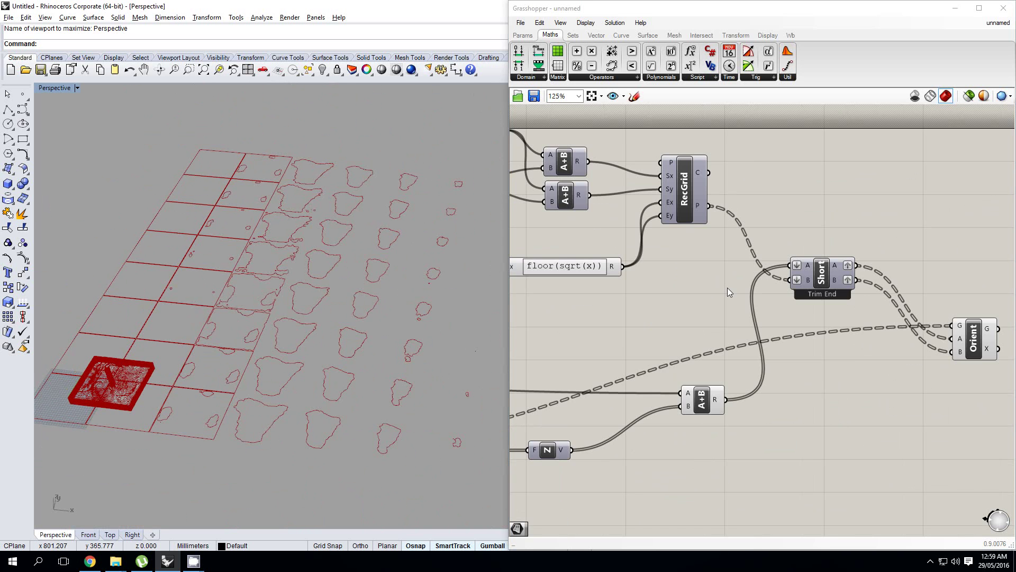
Step: Move the Orient component up so that it lines up with the Shortest List component feeding it
scroll(727, 287, "down", 1)
right_click_drag(881, 321, 750, 309)
left_click(790, 297)
left_click_drag(785, 313, 790, 302)
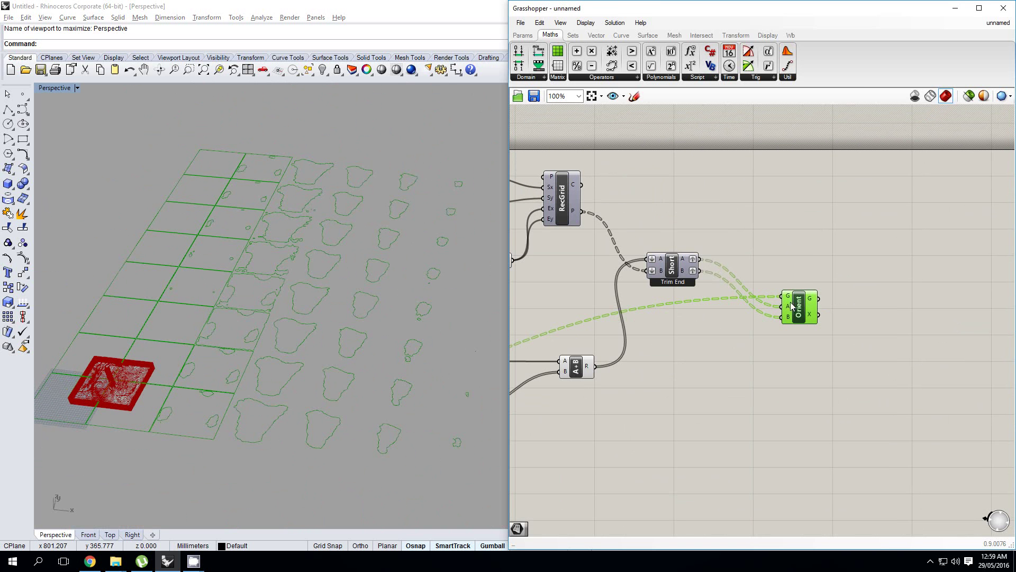
right_click_drag(306, 327, 365, 316)
scroll(343, 332, "down", 2)
right_click_drag(701, 281, 734, 285)
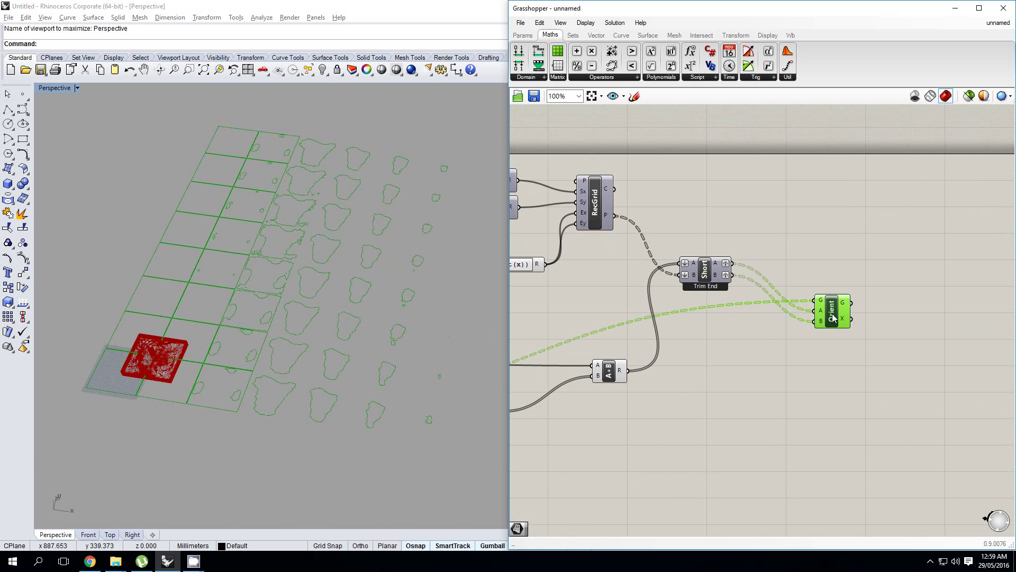
left_click_drag(830, 314, 817, 266)
right_click_drag(566, 306, 599, 307)
right_click_drag(146, 365, 171, 353)
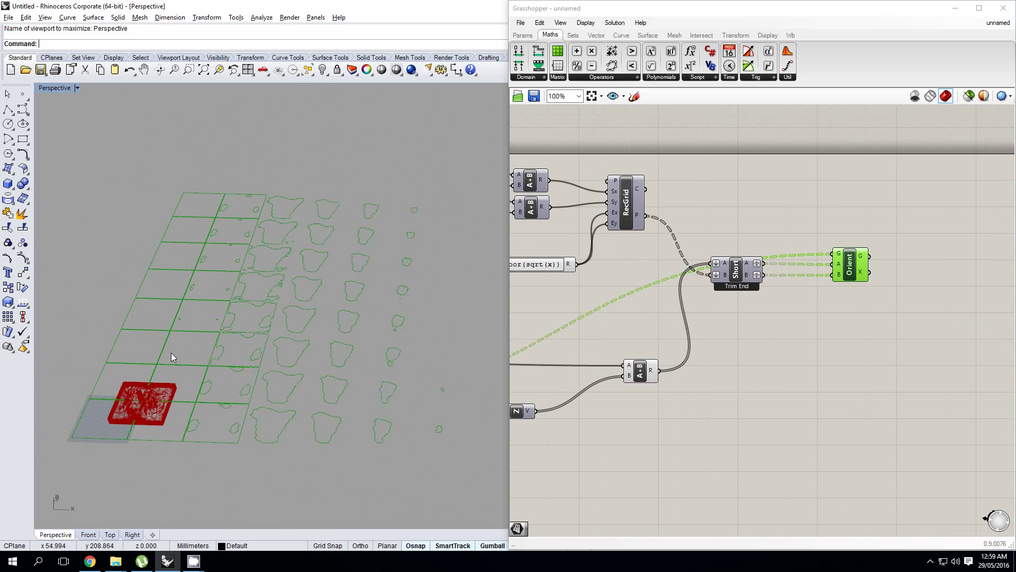
Step: Examine the Mesh parameter at the start of the definition and the stacked terrain contours in the Perspective viewport
scroll(170, 353, "up", 3)
right_click_drag(515, 315, 778, 294)
scroll(805, 264, "down", 3)
right_click_drag(540, 301, 777, 312)
scroll(699, 249, "up", 2)
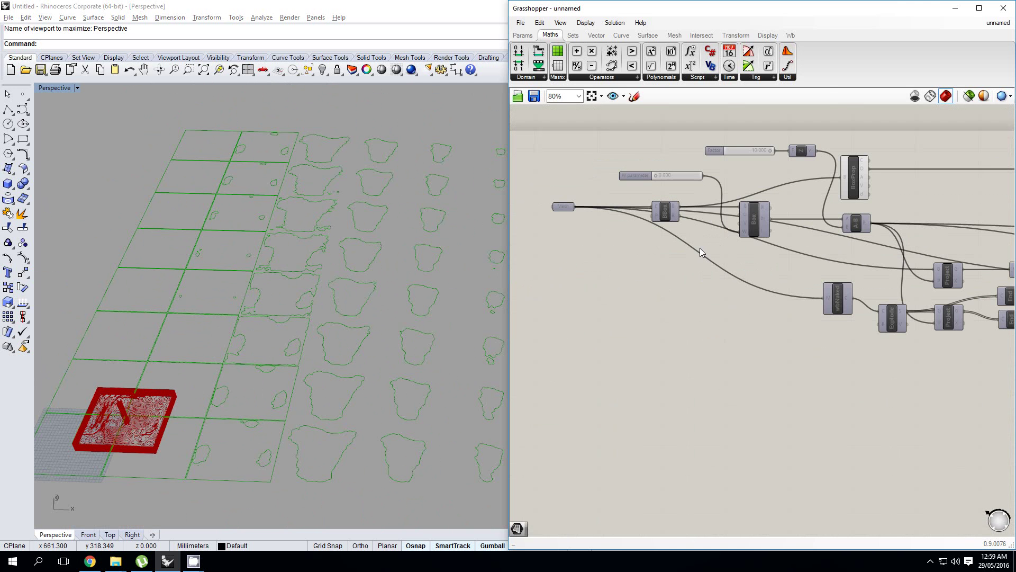
left_click(568, 206)
right_click_drag(626, 318, 650, 312)
right_click_drag(325, 292, 396, 272, "shift")
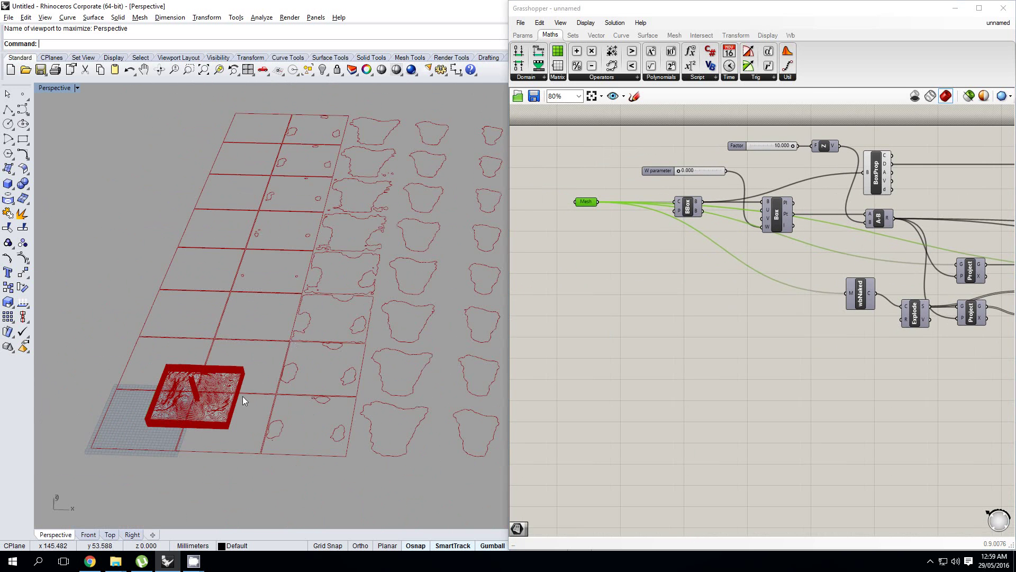
scroll(242, 396, "up", 5)
right_click_drag(589, 296, 601, 289)
right_click_drag(302, 310, 281, 316, "shift")
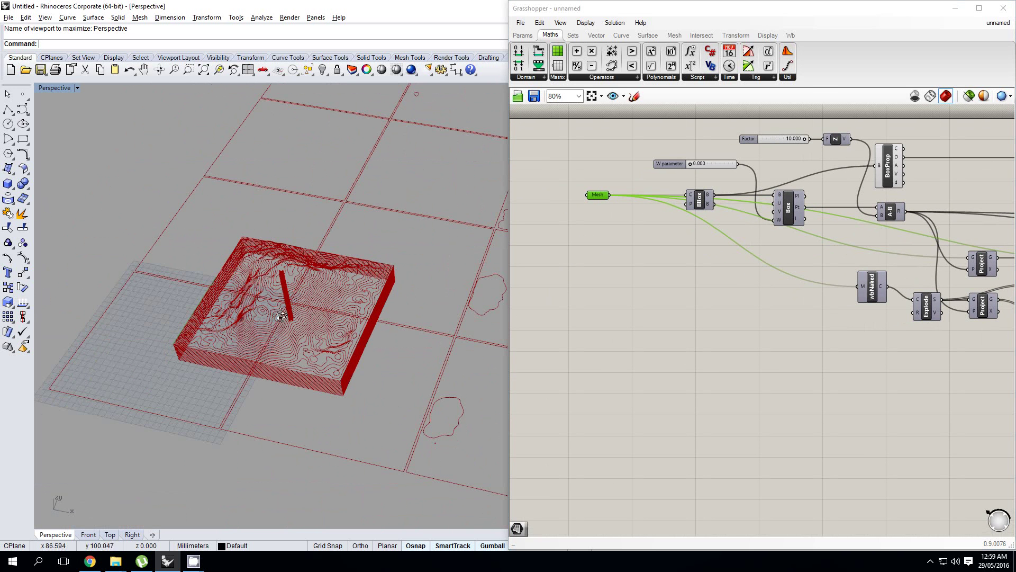
Step: Draw a corner-to-corner rectangular plane surface over the middle of the terrain model
left_click(93, 17)
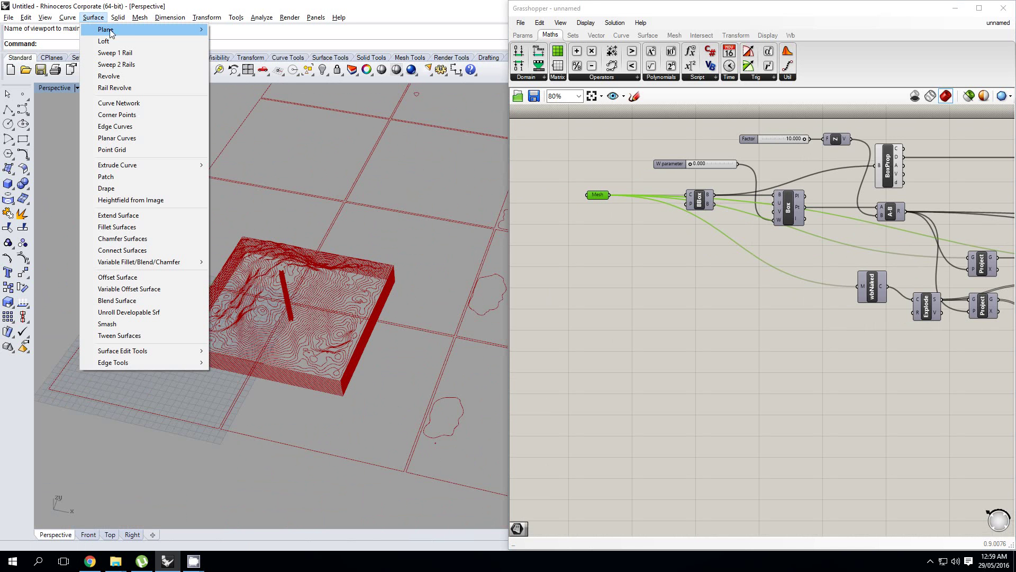
mouse_move(106, 28)
left_click(247, 30)
right_click_drag(191, 219, 253, 357)
key("Escape")
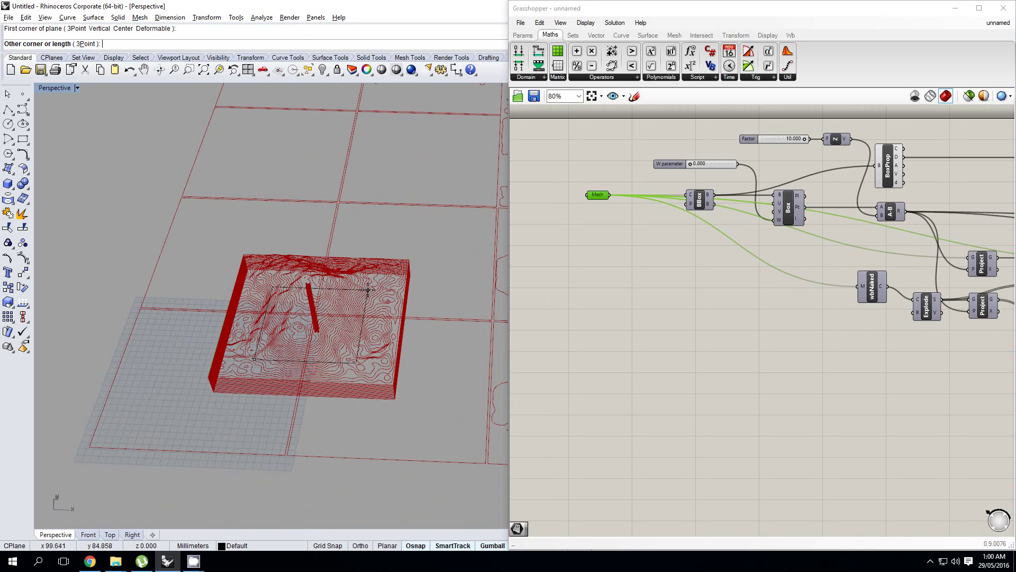
Step: Select the new plane surface and raise it vertically until it floats above the terrain contours
right_click_drag(379, 303, 357, 247)
left_click(334, 310)
left_click_drag(357, 247, 355, 229)
scroll(338, 264, "up", 5)
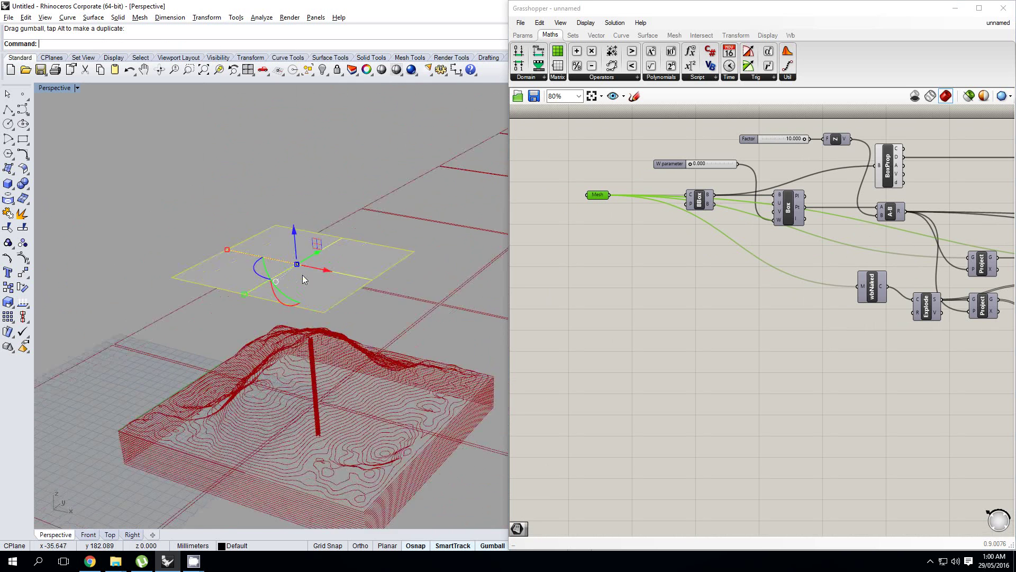
right_click_drag(303, 275, 333, 317)
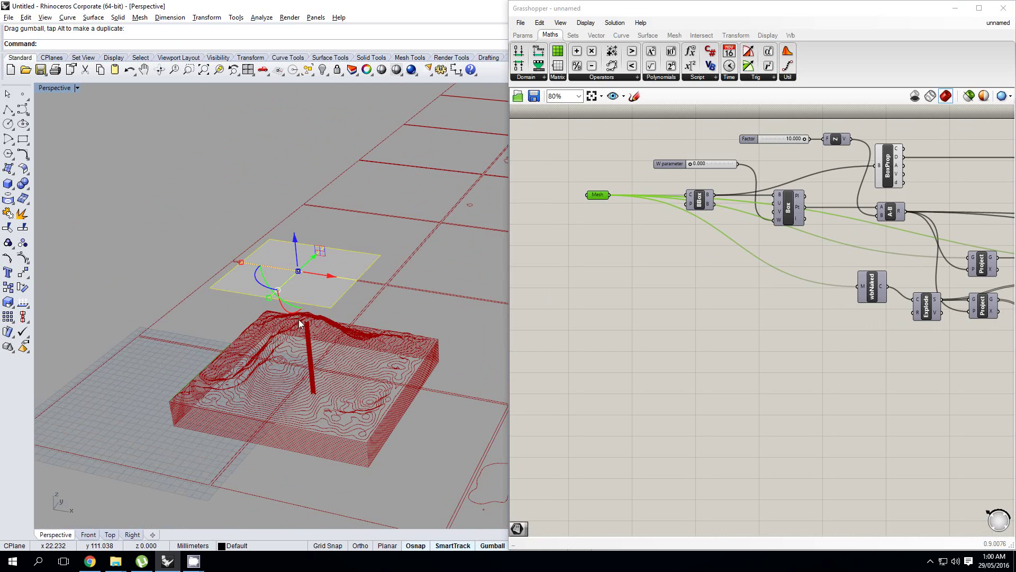
right_click_drag(632, 320, 617, 325)
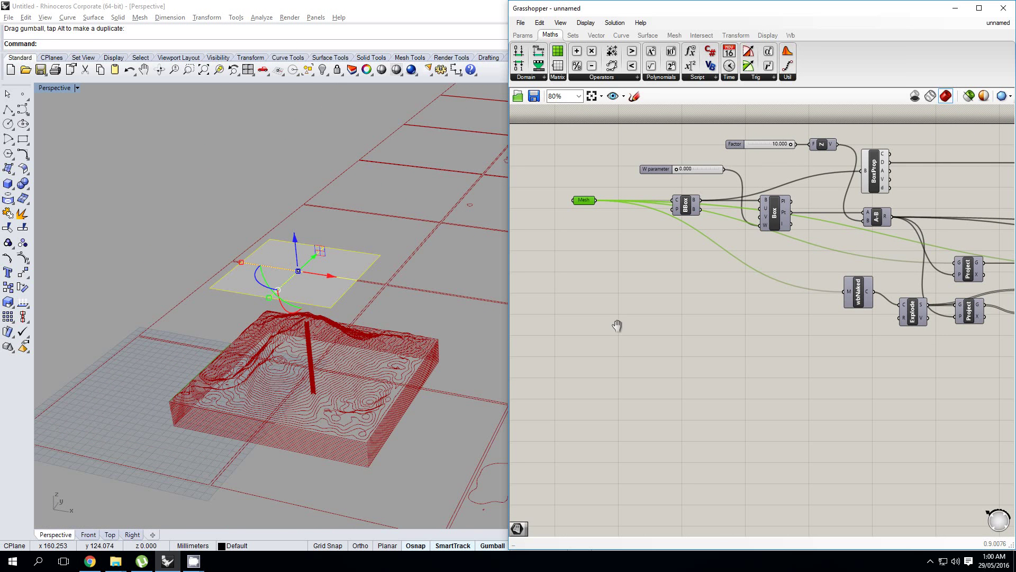
left_click(651, 295)
right_click_drag(664, 312, 665, 306)
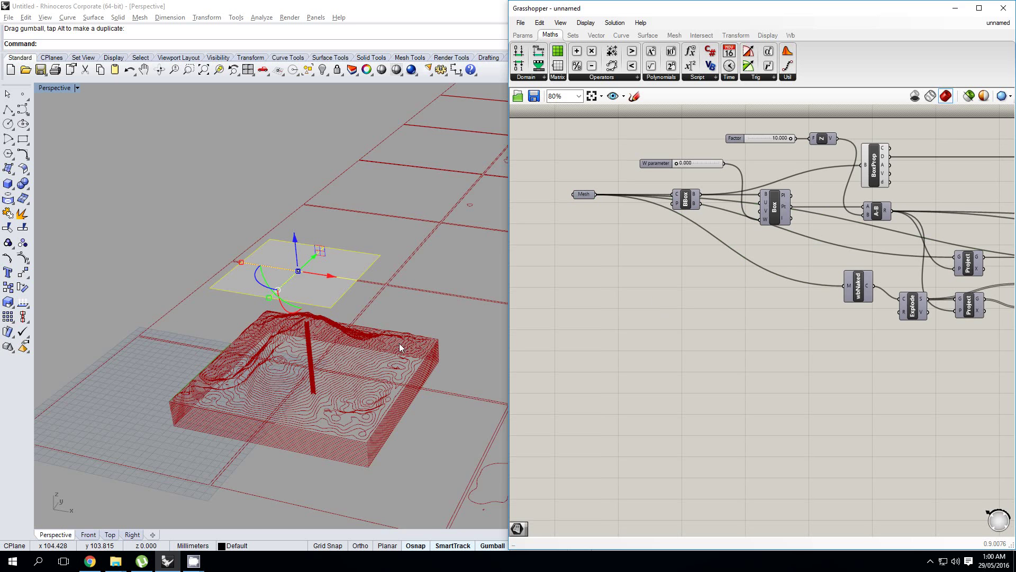
right_click_drag(400, 347, 339, 356)
double_click(660, 304)
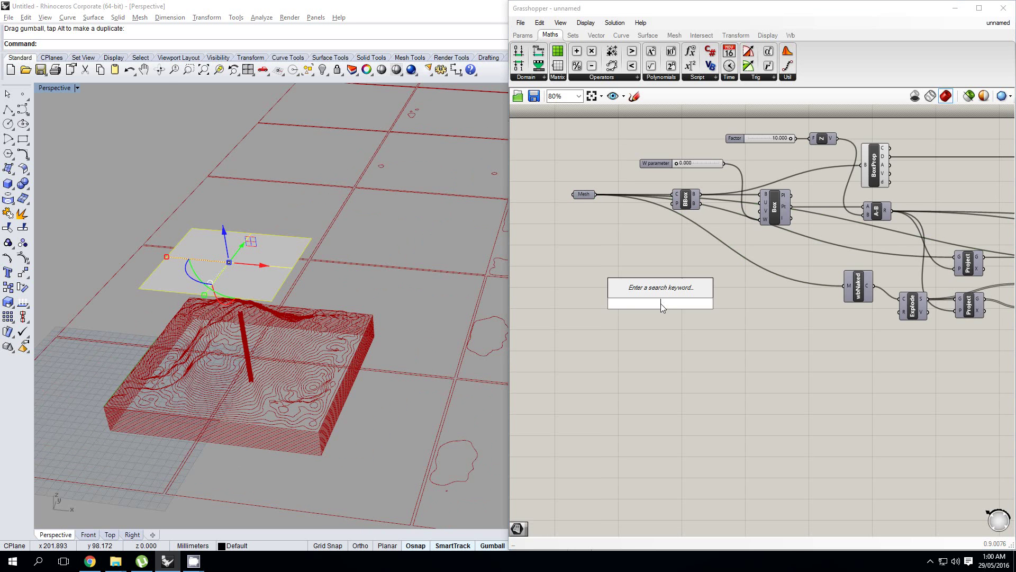
type("divi")
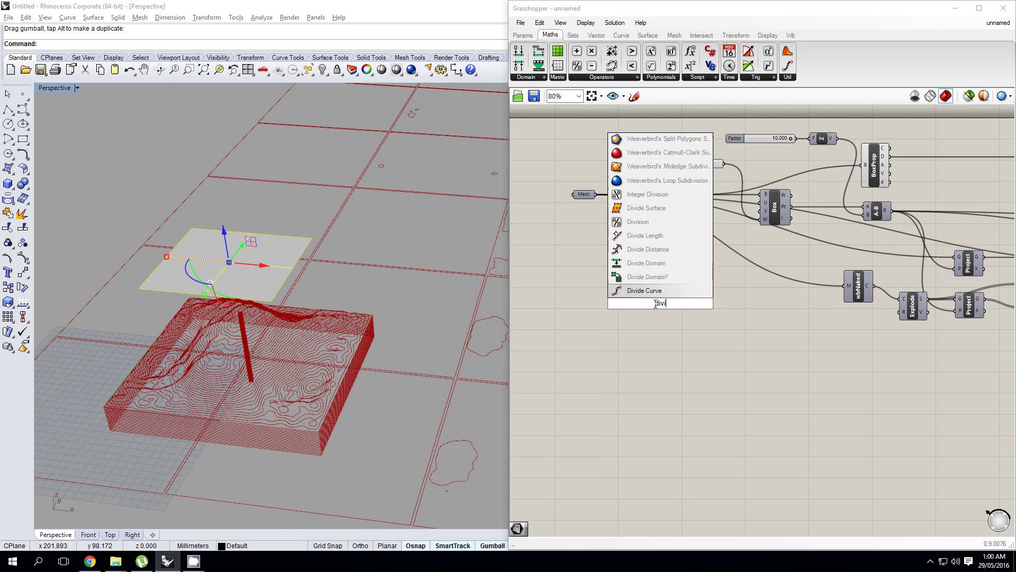
key("Return")
Step: Add a Surface parameter below the Mesh branch and reference the selected plane surface in it
double_click(649, 303)
type("sur")
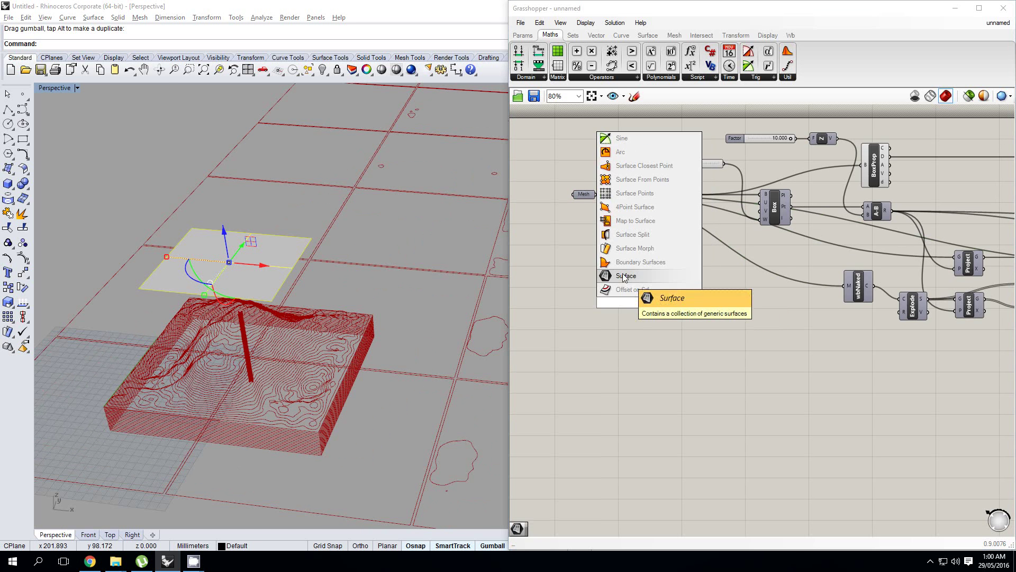
left_click(632, 276)
right_click(652, 304)
left_click(694, 453)
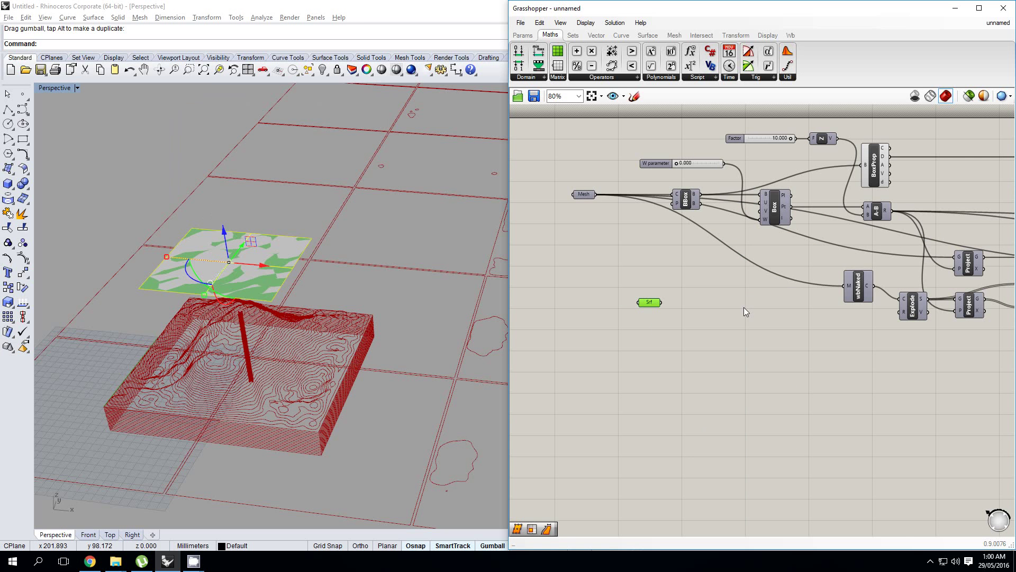
Step: Search for "divide" and add a Divide Surface component beside the Surface parameter
double_click(744, 307)
type("divdie")
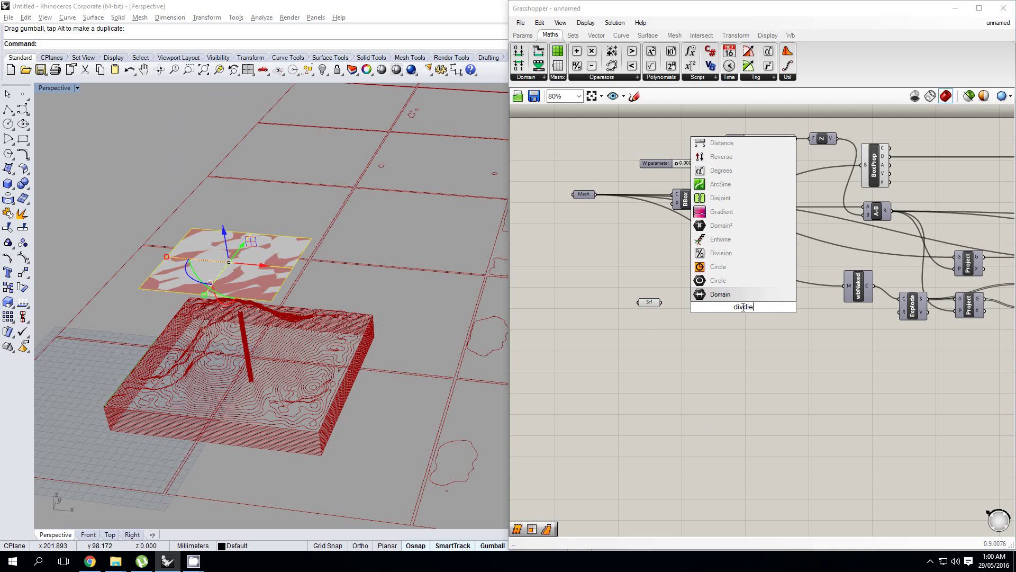
key("Up")
key("Up")
key("Up")
key("Up")
key("Up")
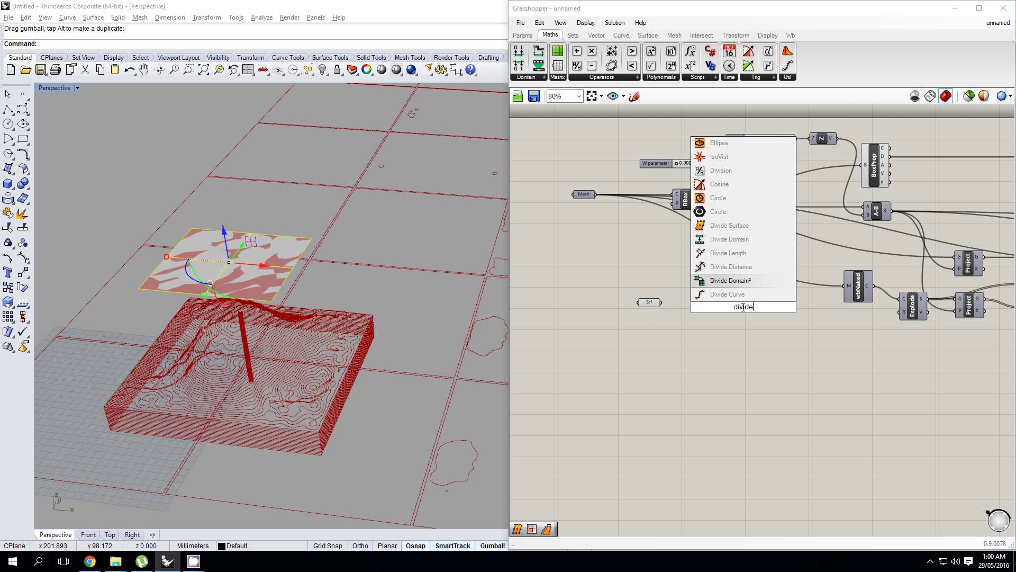
key("Return")
scroll(729, 300, "up", 1)
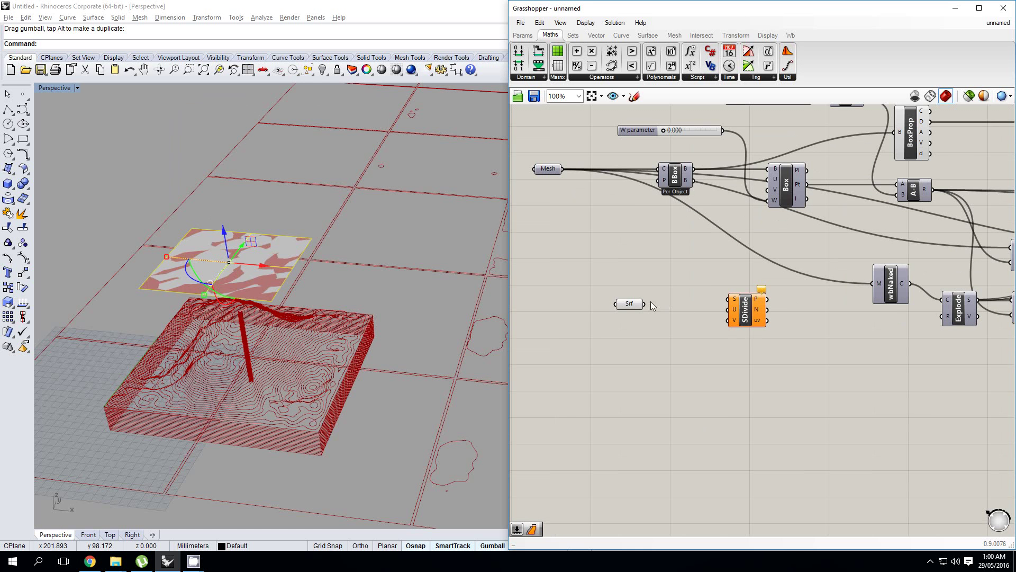
Step: Connect the Surface parameter to the S input of Divide Surface and space the two components further apart
left_click_drag(717, 302, 733, 307)
left_click_drag(789, 356, 598, 377)
left_click(633, 413)
right_click_drag(654, 418, 622, 370)
left_click_drag(668, 358, 764, 357)
right_click_drag(610, 358, 642, 358)
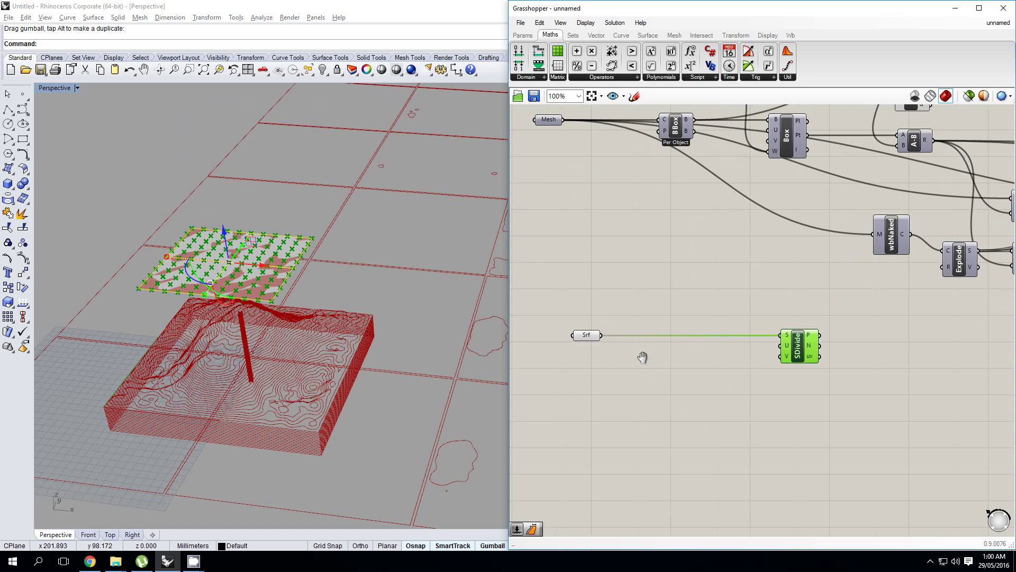
Step: Examine the division points on the plane surface in the maximized Top viewport
right_click_drag(226, 260, 302, 238, "shift")
scroll(282, 294, "up", 4)
key("ctrl+F1")
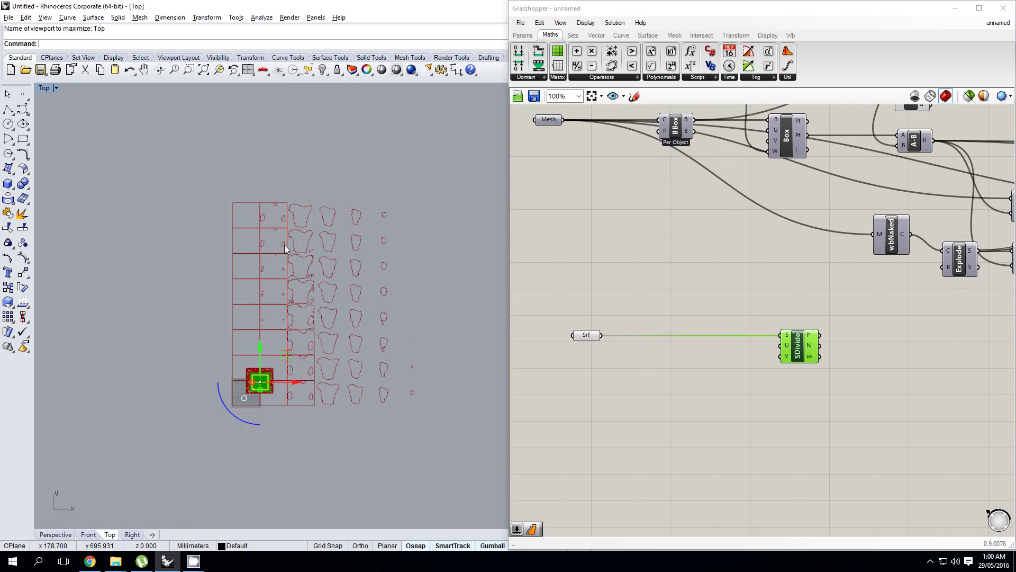
right_click_drag(282, 324, 290, 288)
scroll(267, 324, "up", 20)
scroll(331, 280, "down", 4)
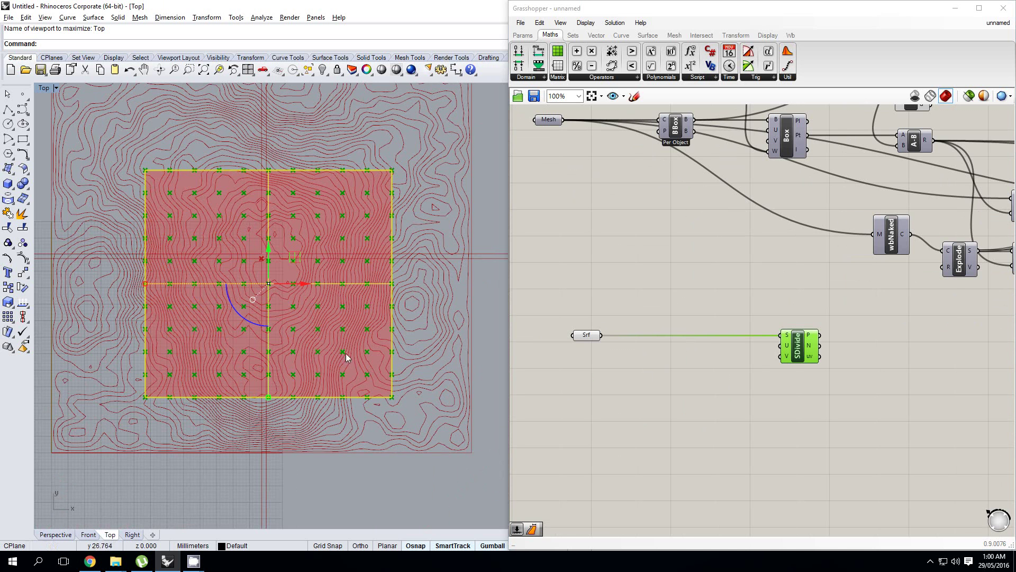
right_click_drag(363, 322, 346, 320)
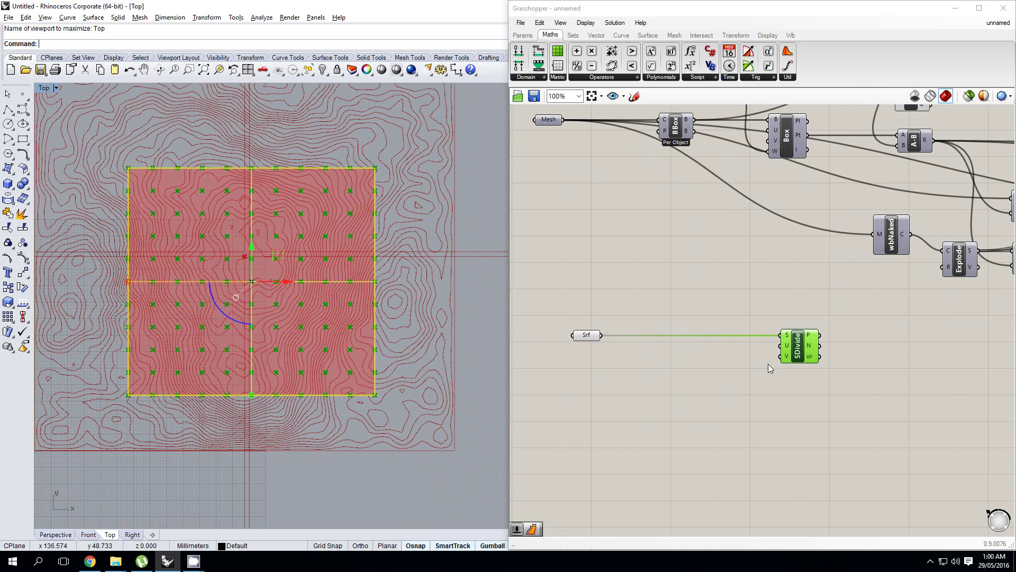
right_click_drag(768, 364, 765, 353)
right_click_drag(142, 296, 166, 293)
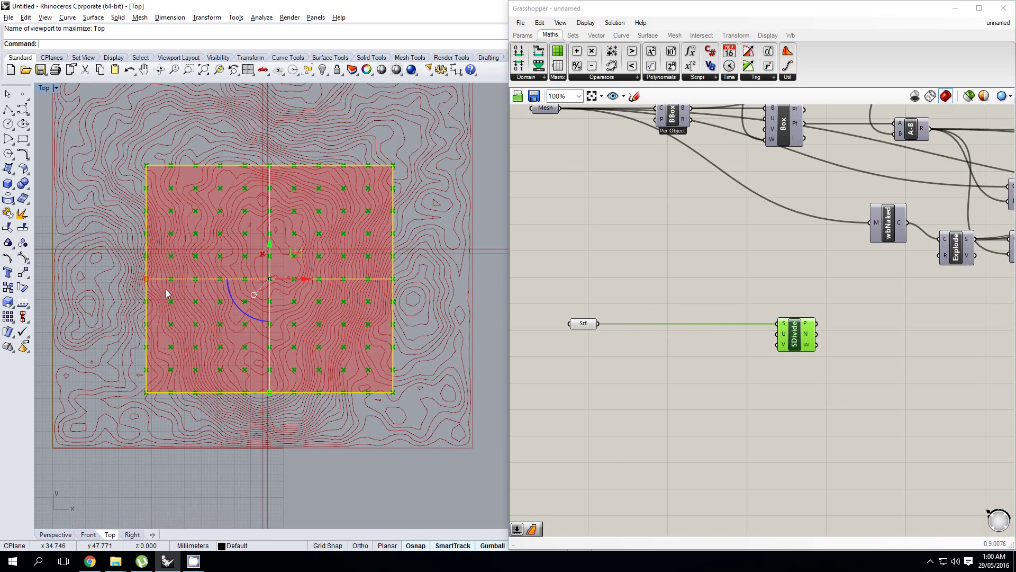
Step: Stretch the plane surface along X, shrink it along Y and shift it slightly over the terrain
left_click_drag(149, 284, 88, 278)
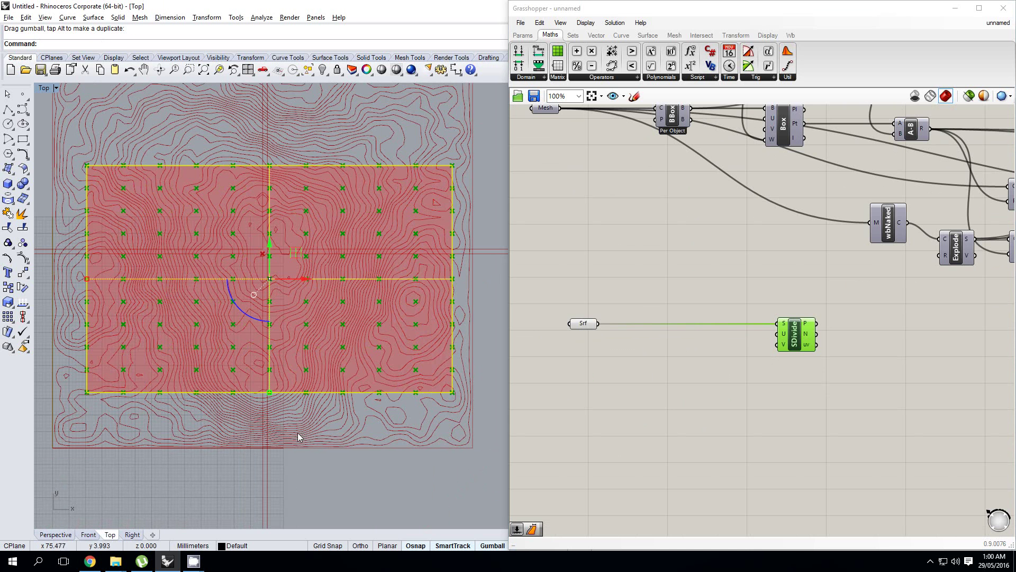
left_click_drag(270, 394, 270, 365)
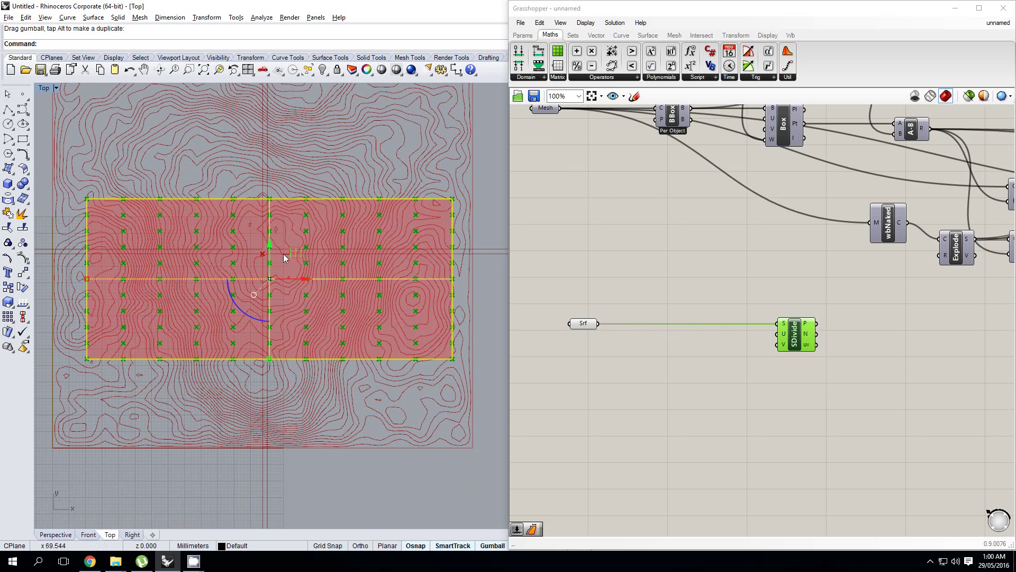
left_click_drag(289, 248, 273, 240)
left_click(275, 175)
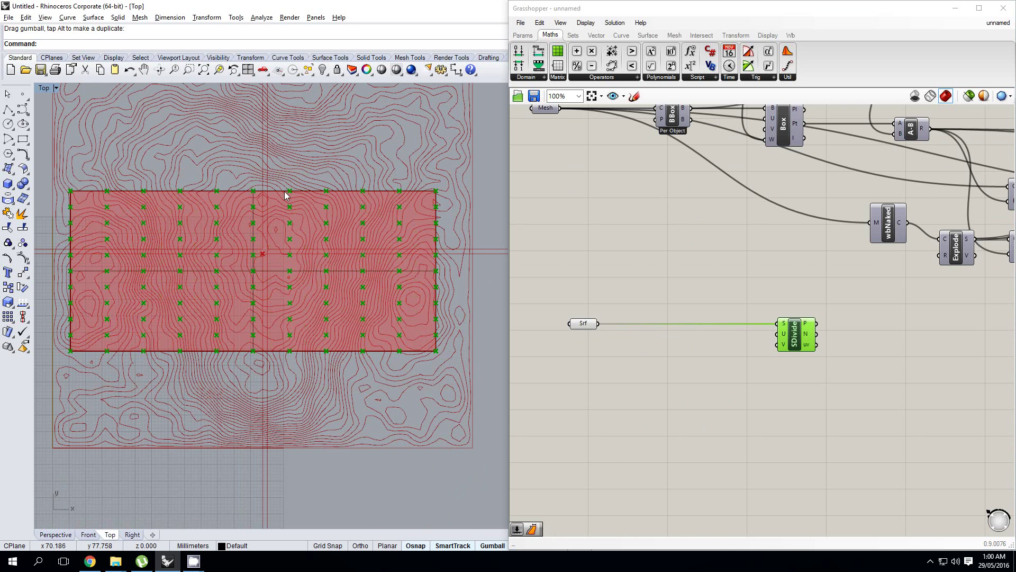
Step: Add a surface Dimensions component between the Surface parameter and Divide Surface, and feed it with the Surface parameter
right_click_drag(298, 213, 308, 218)
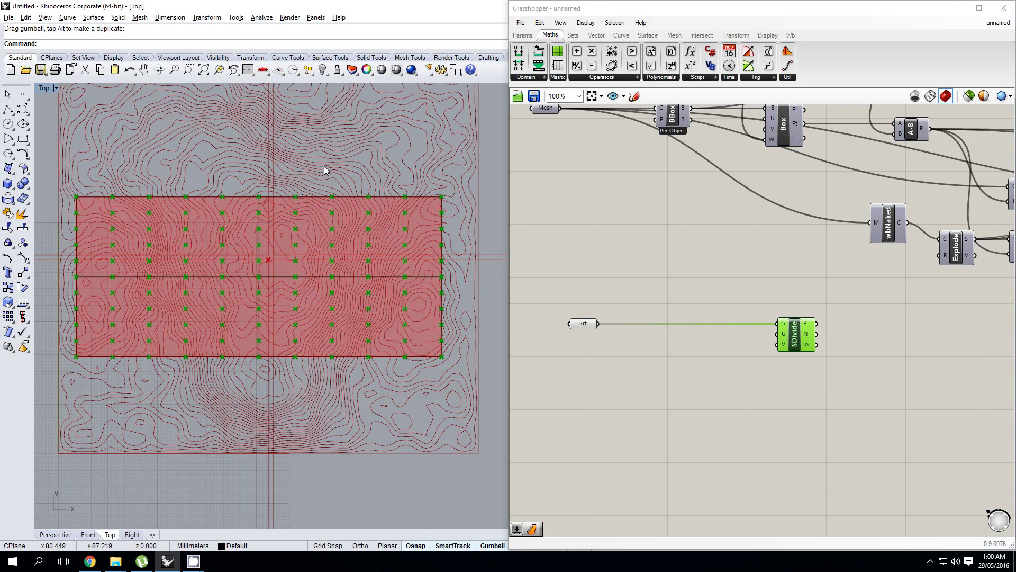
right_click_drag(649, 298, 667, 290)
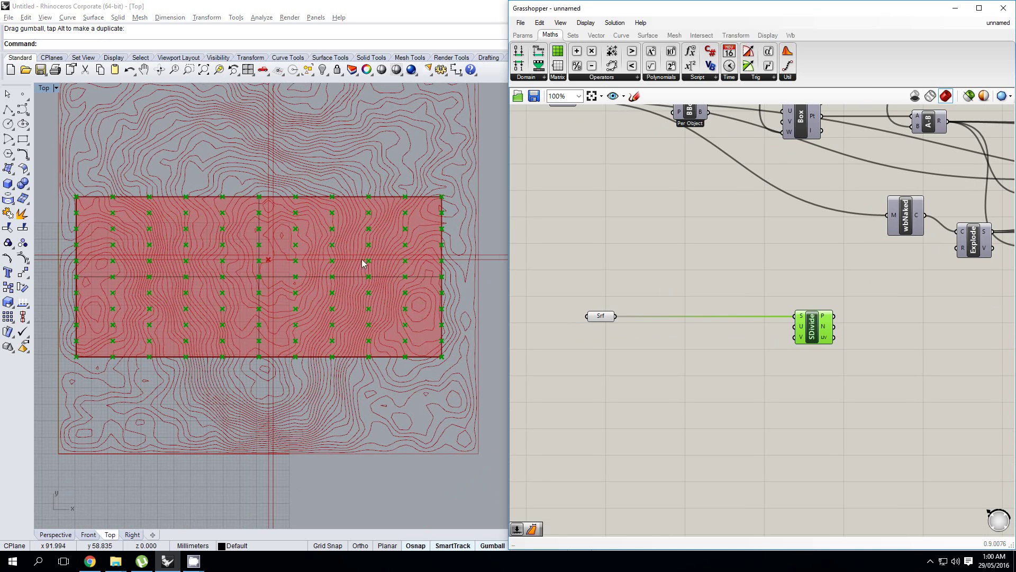
right_click_drag(358, 260, 360, 271)
right_click_drag(621, 286, 643, 288)
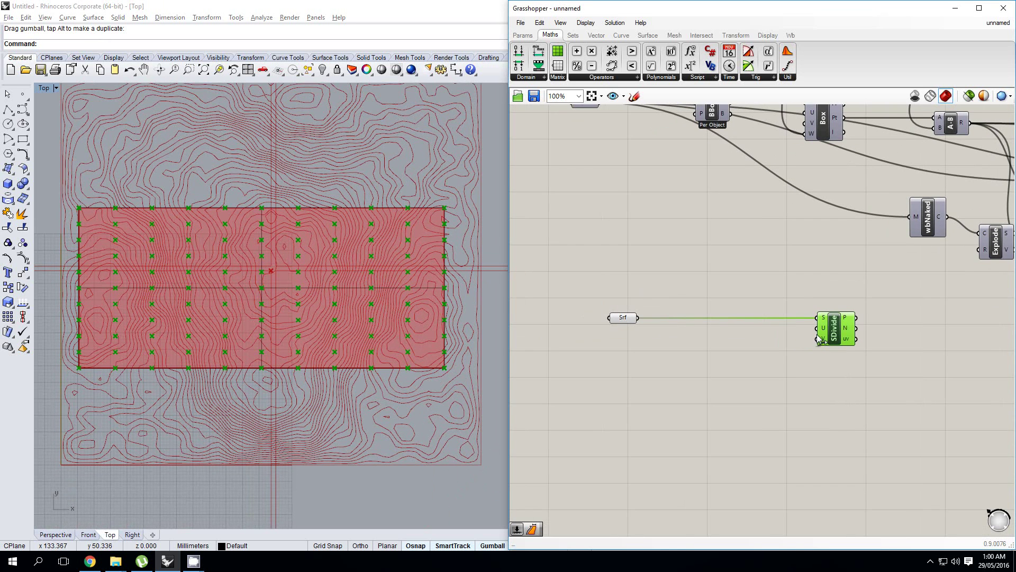
right_click_drag(763, 306, 706, 313)
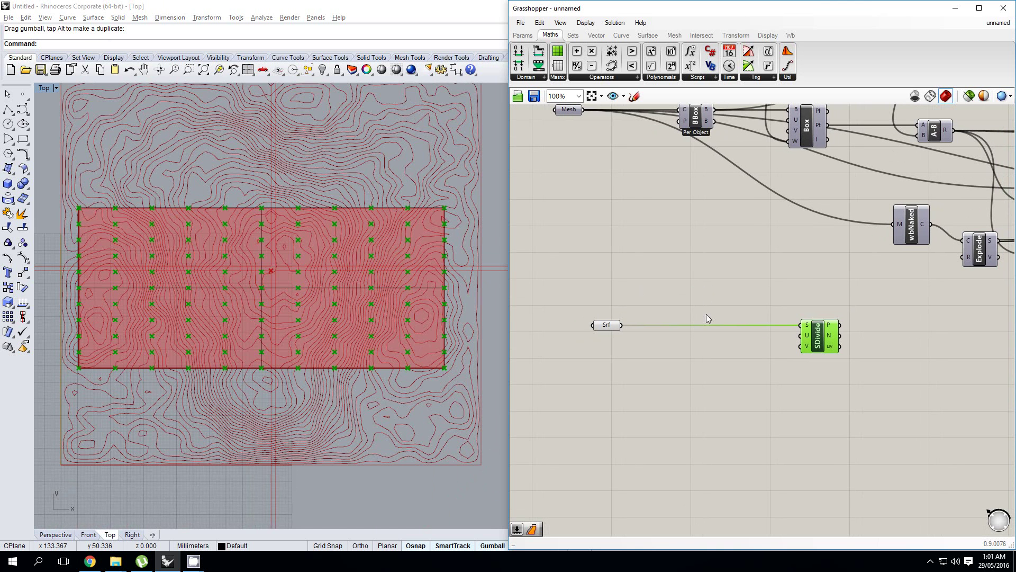
double_click(695, 317)
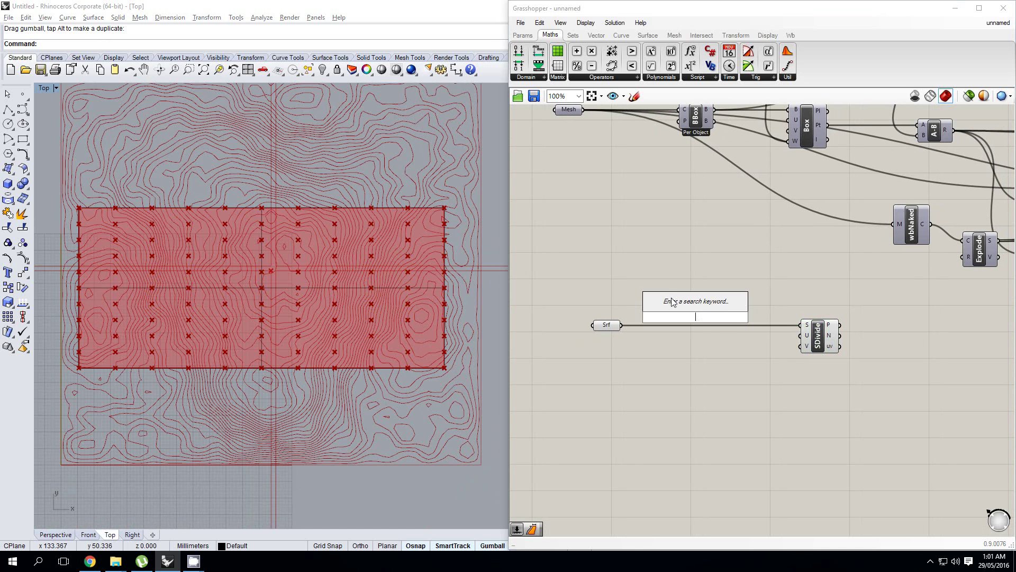
type("srf")
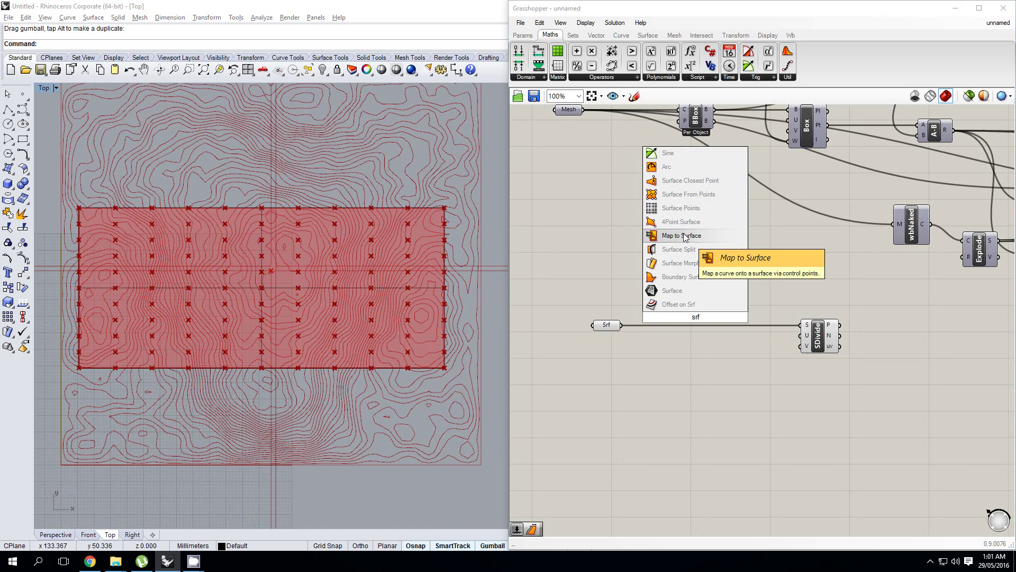
type(" dime")
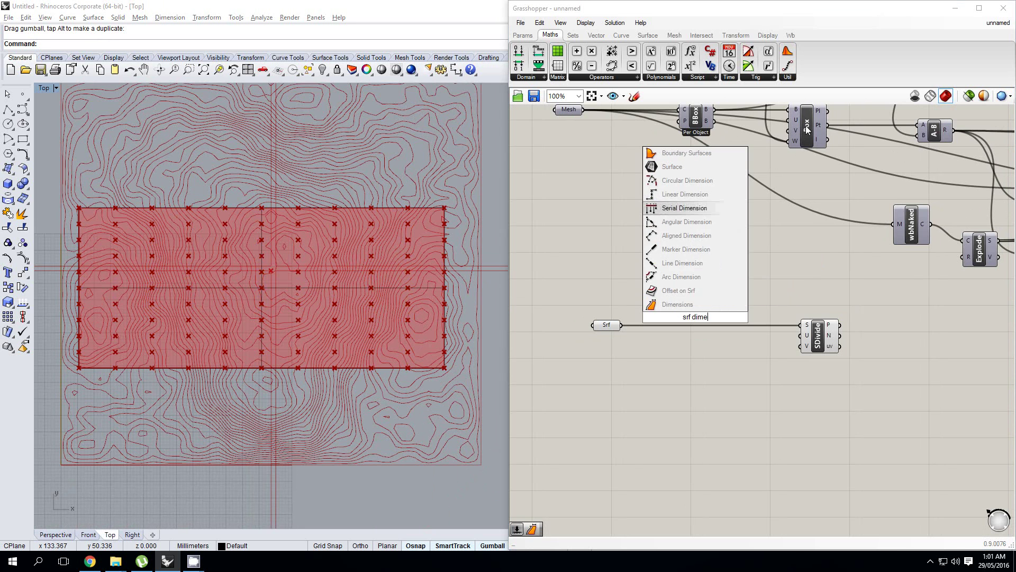
left_click(656, 304)
left_click_drag(653, 321, 678, 317)
mouse_move(691, 316)
left_mouse_down()
mouse_move(686, 330)
mouse_move(673, 324)
left_mouse_up()
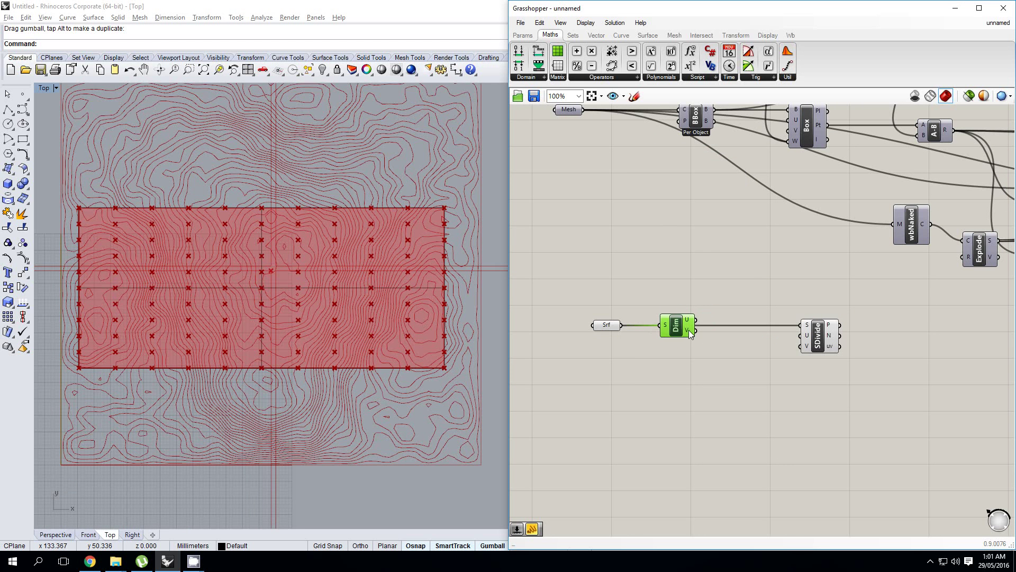
Step: Add a number slider below the Surface parameter and configure it for integer values with a maximum of 100
right_click_drag(688, 329, 711, 307)
left_click(522, 35)
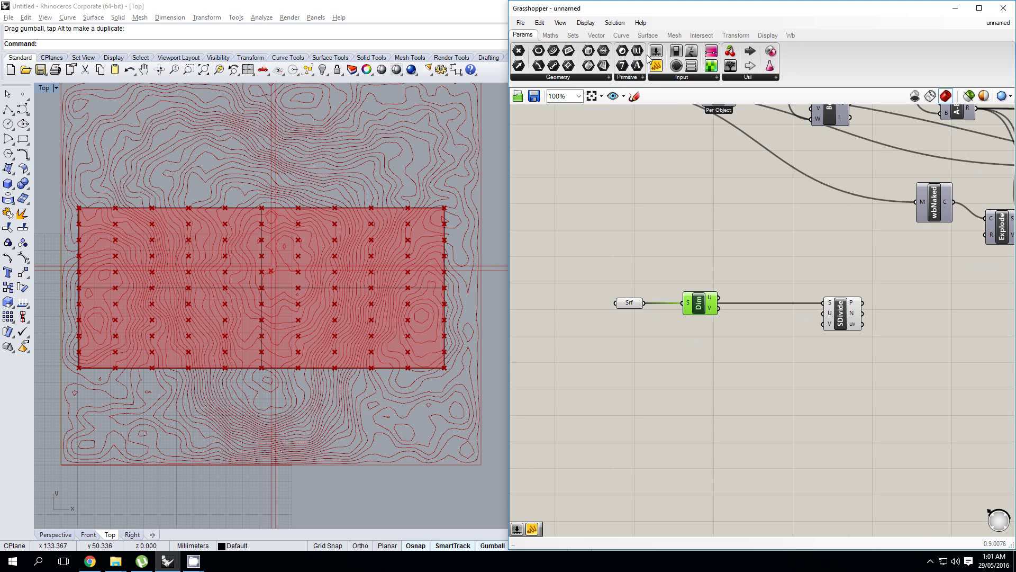
left_click(651, 338)
left_click_drag(647, 371, 631, 339)
double_click(620, 339)
double_click(630, 369)
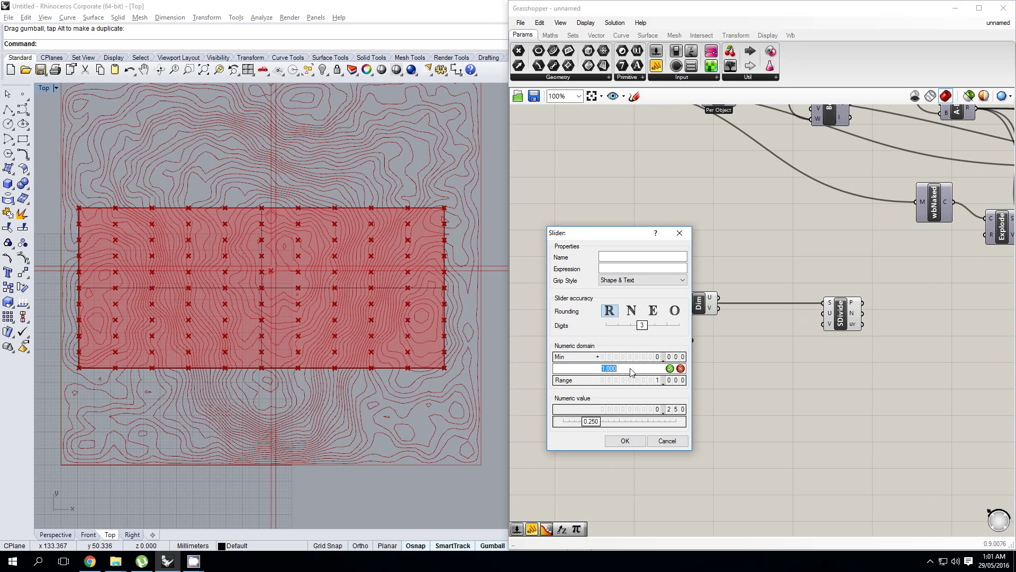
left_click(630, 312)
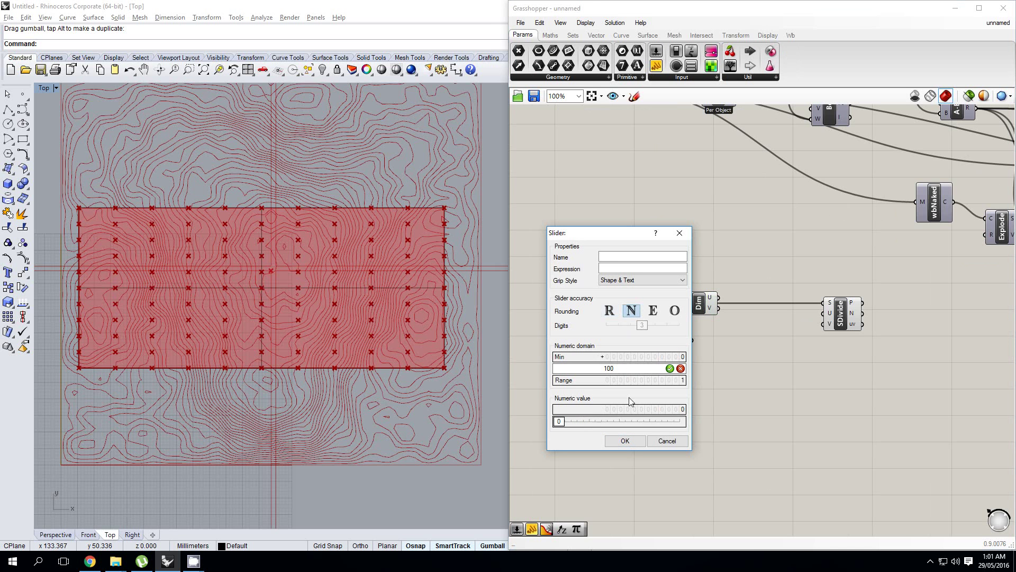
left_click(625, 439)
Step: Add a Division component after Dimensions and connect the U and V outputs to its A and B inputs
right_click_drag(759, 358, 742, 357)
left_click(550, 36)
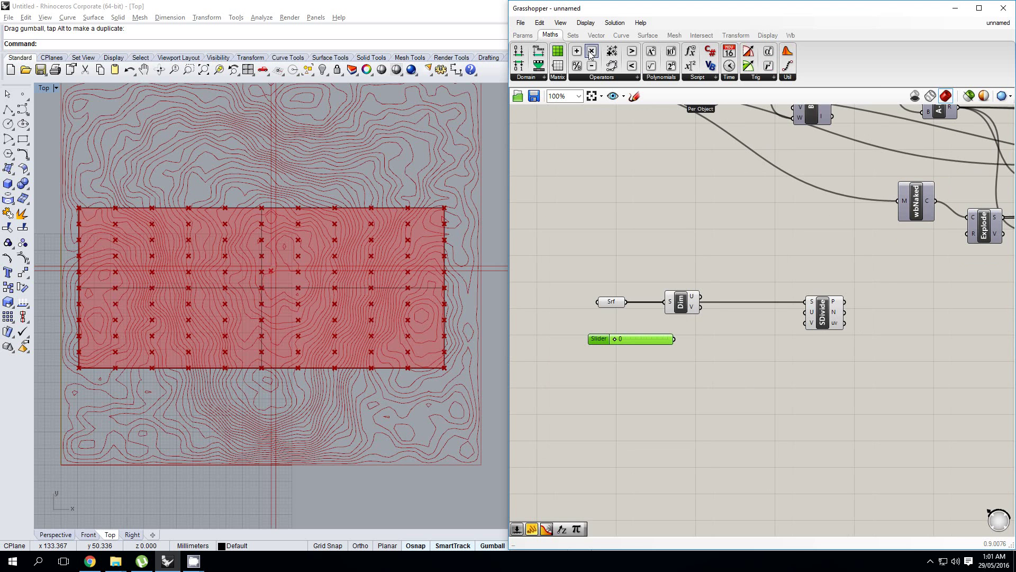
scroll(733, 308, "up", 1)
left_click_drag(733, 308, 734, 308)
scroll(736, 300, "up", 1)
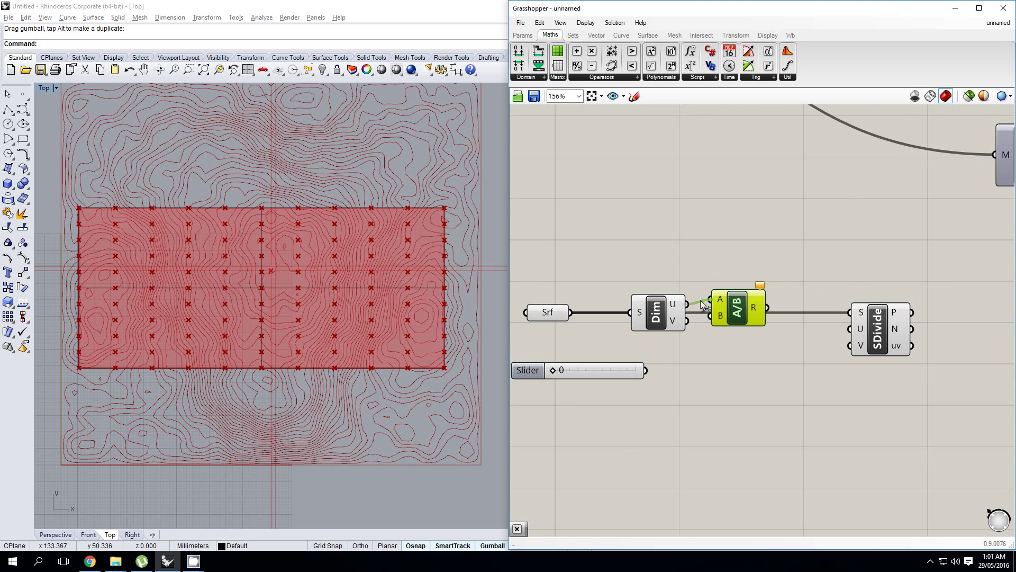
right_click_drag(792, 342, 755, 325)
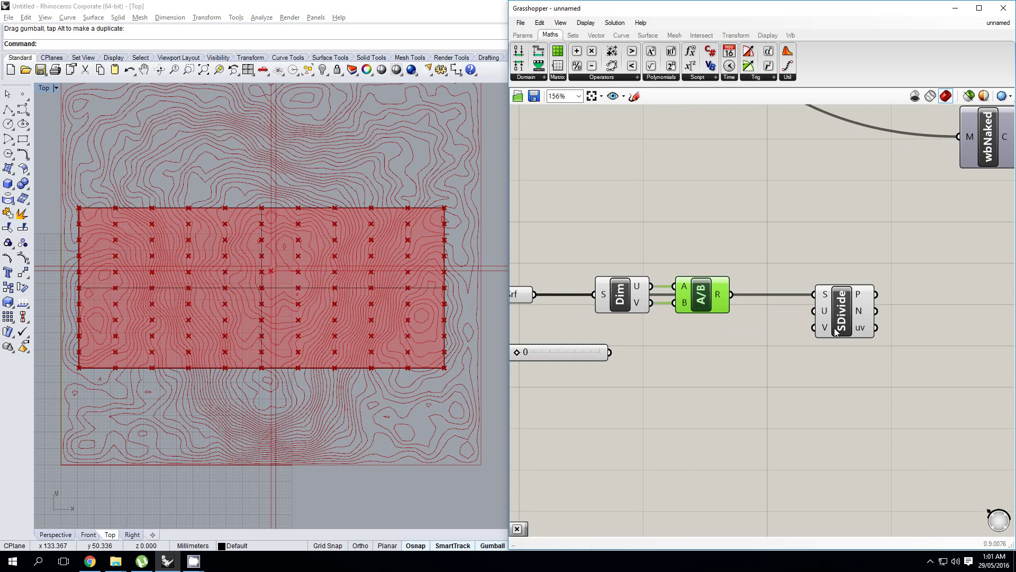
Step: Add a Multiplication component before Divide Surface, feed A with the division result and B with the slider, and set the slider to 57
left_click_drag(842, 313, 904, 312)
left_click_drag(591, 51, 775, 311)
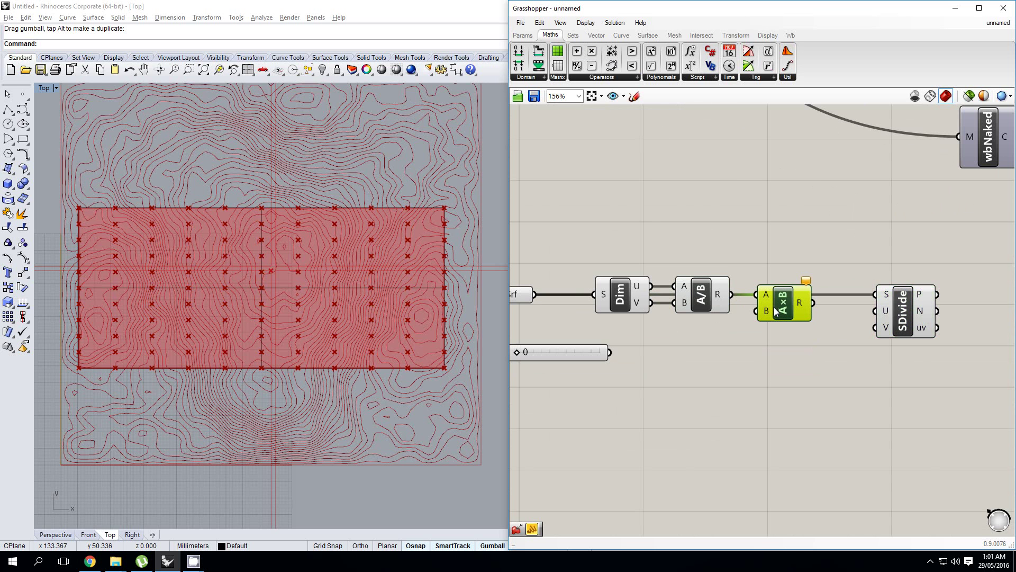
left_click_drag(609, 352, 756, 311)
right_click_drag(528, 355, 616, 345)
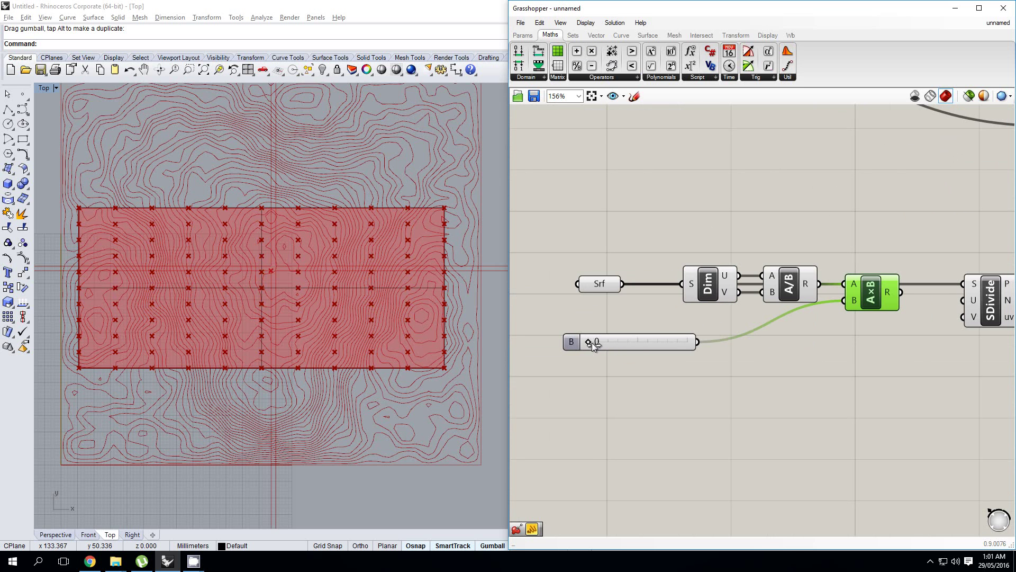
left_click_drag(646, 349, 642, 349)
right_click_drag(718, 339, 688, 338)
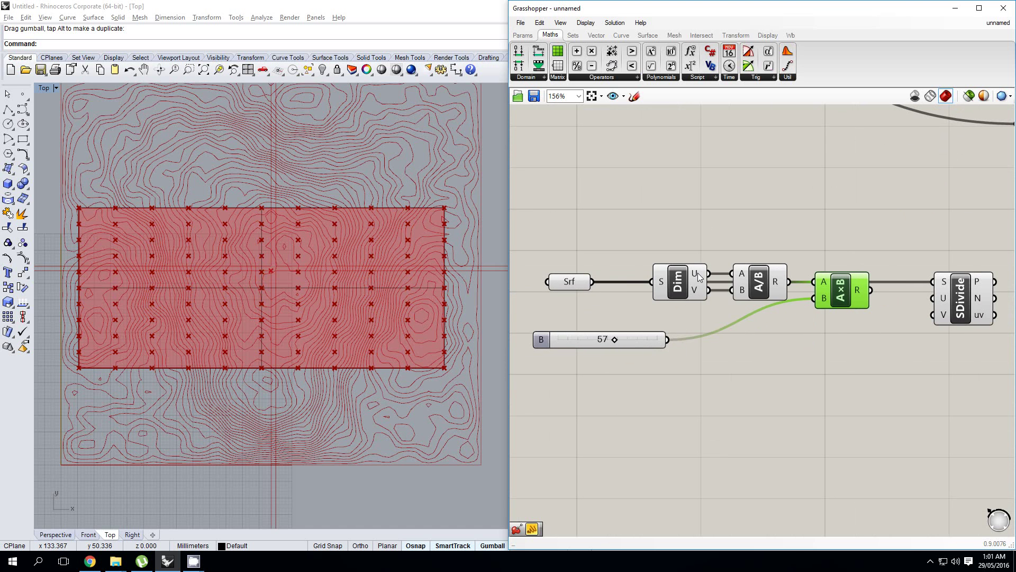
Step: Inspect the output values of the Dimensions, Division and Multiplication components
mouse_move(698, 277)
mouse_move(778, 283)
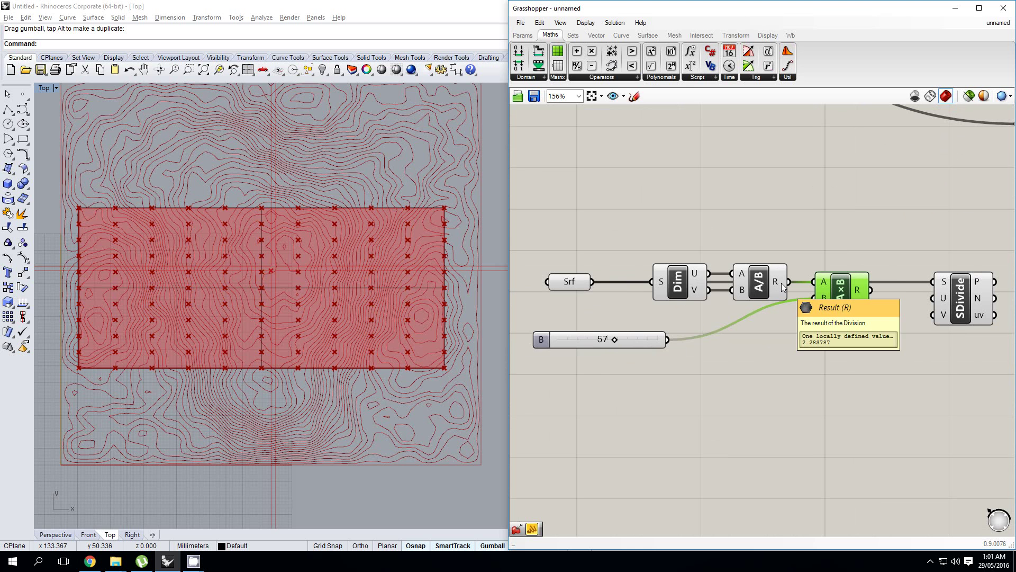
right_click_drag(781, 283, 777, 282)
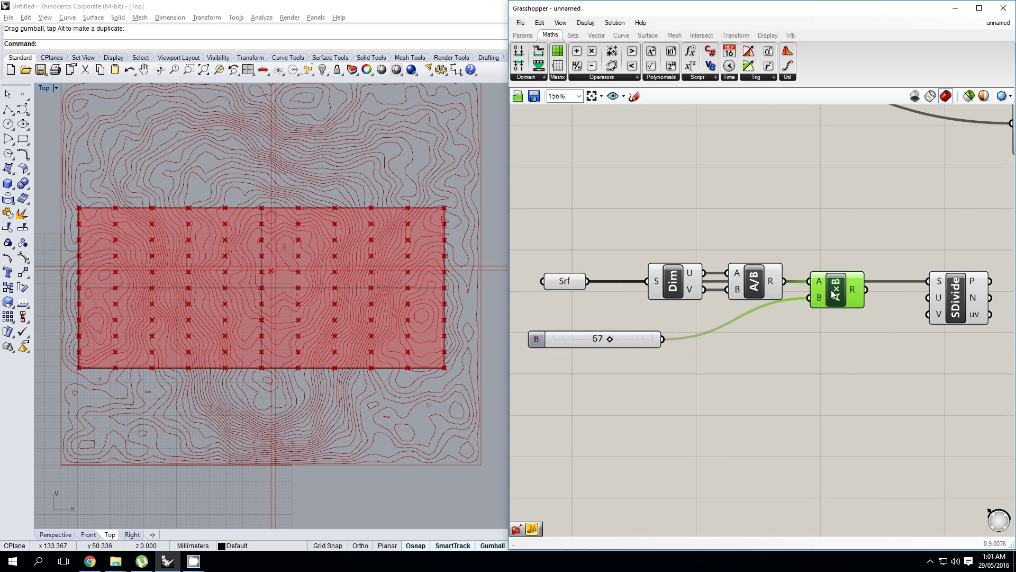
mouse_move(853, 296)
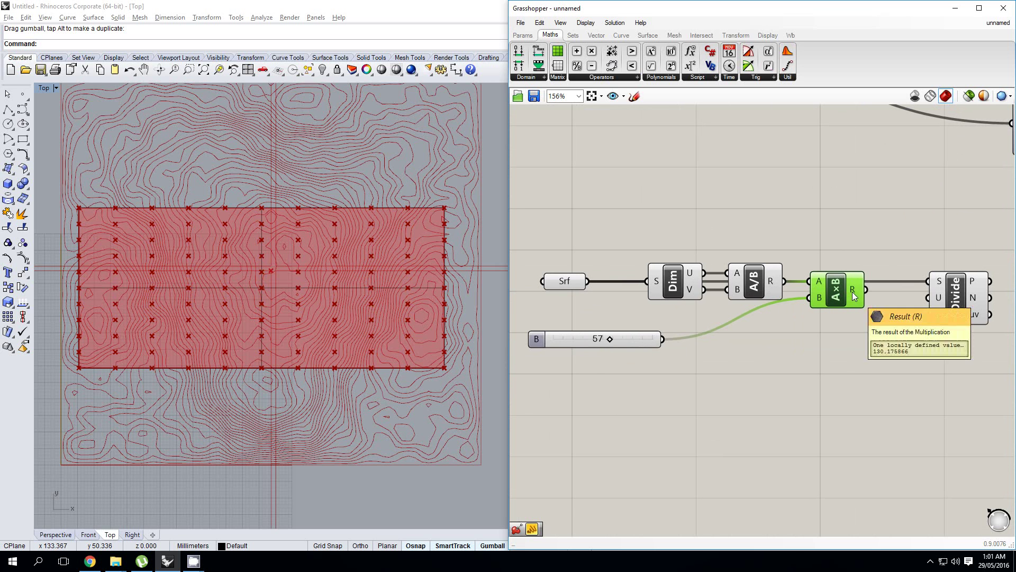
right_click_drag(875, 316, 811, 304)
right_click_drag(539, 327, 657, 323)
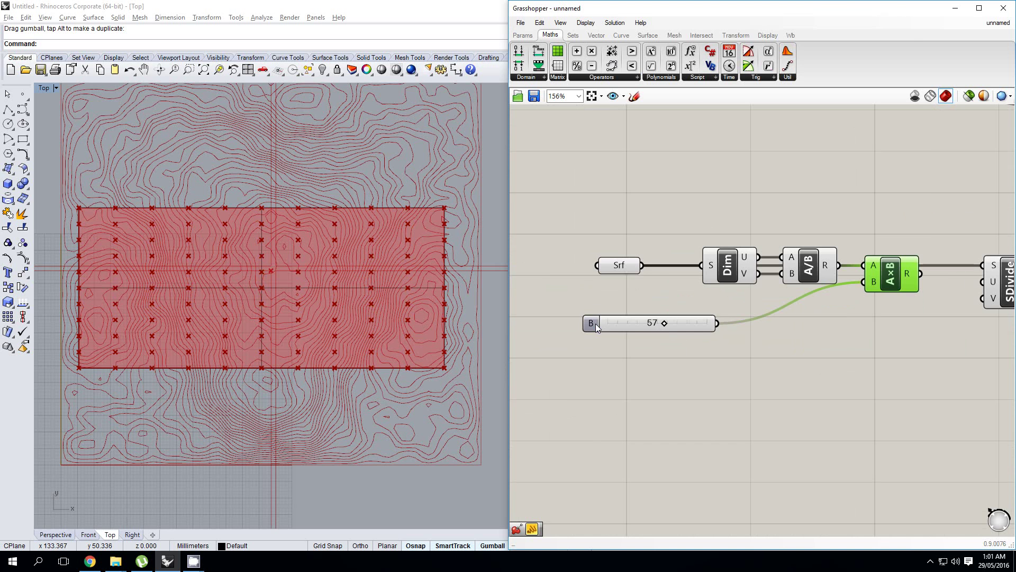
left_click(594, 324)
right_click_drag(733, 315, 665, 308)
left_click(666, 308)
Step: Connect the multiplication result to the U input of Divide Surface and the slider to its V input
right_click_drag(775, 290, 730, 290)
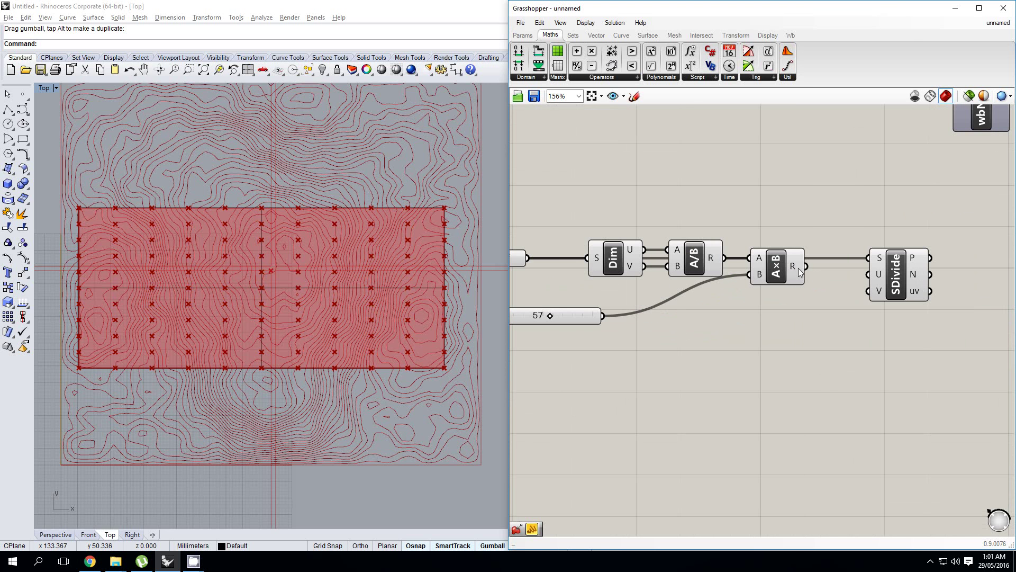
left_click_drag(803, 267, 877, 279)
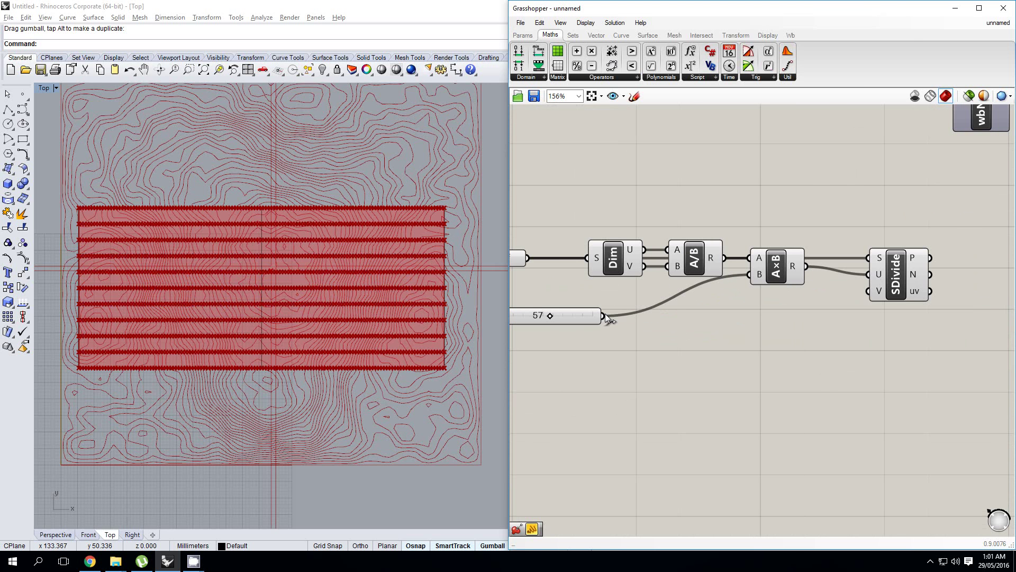
left_click_drag(603, 315, 869, 291)
Step: Reduce the division count slider to 7
right_click_drag(712, 316, 781, 314)
scroll(641, 307, "up", 3)
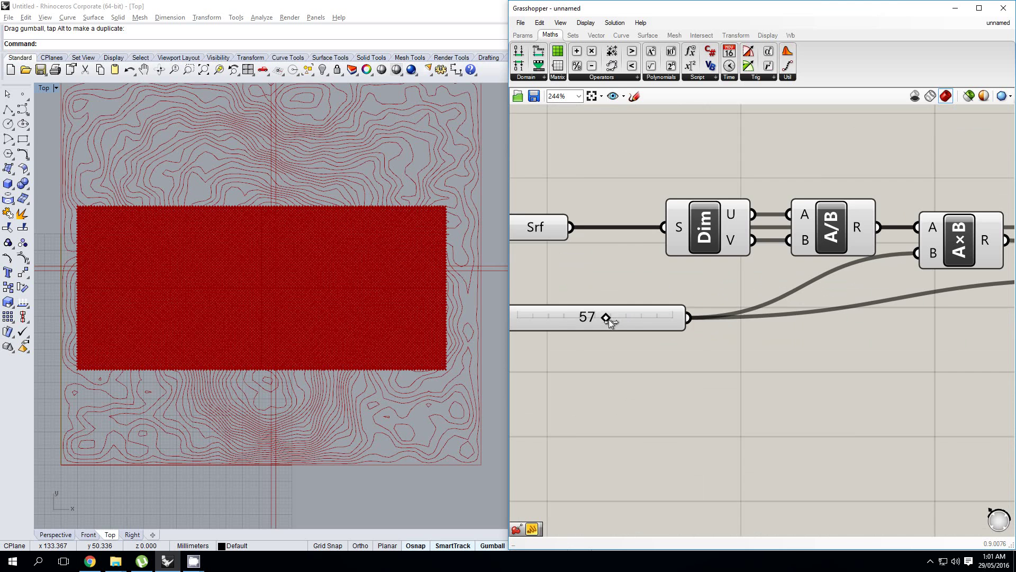
left_click_drag(609, 319, 573, 315)
right_click_drag(573, 314, 681, 318)
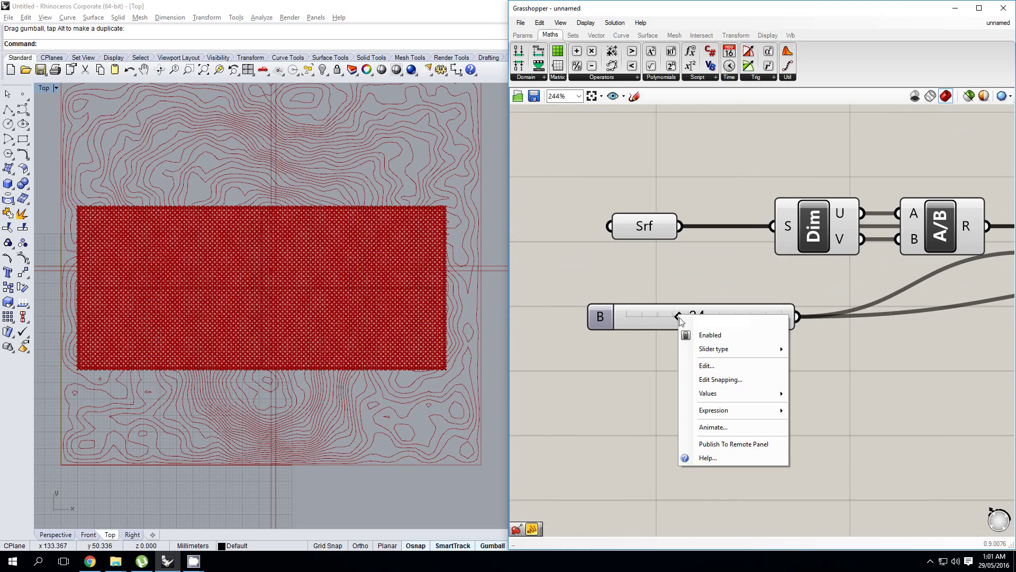
left_click(665, 297)
scroll(677, 319, "up", 2)
left_click_drag(679, 320, 612, 322)
scroll(757, 266, "down", 4)
scroll(747, 280, "down", 1)
scroll(814, 269, "up", 2)
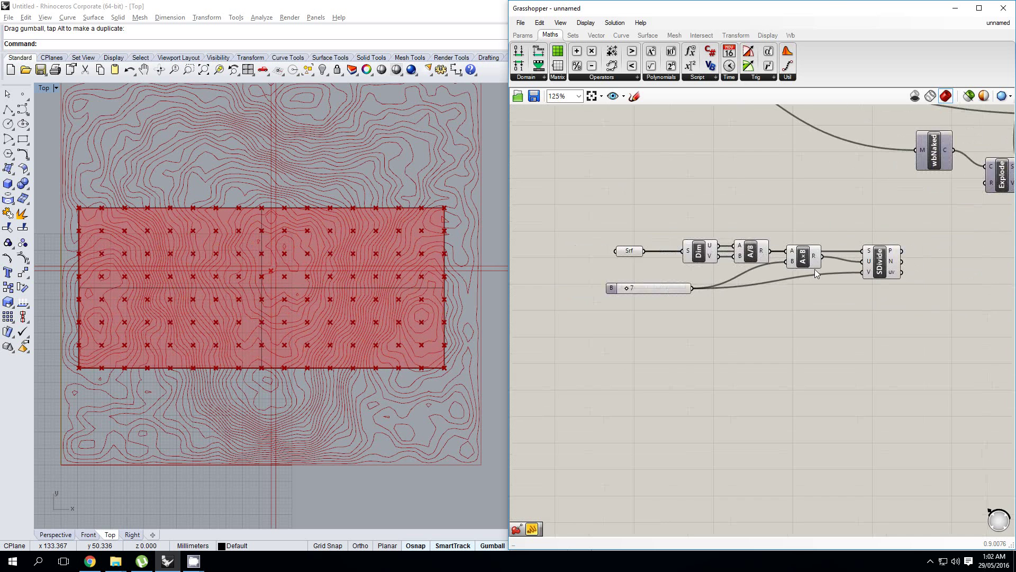
Step: Select the surface division components together with their slider and move them slightly down the canvas
right_click_drag(803, 285, 787, 302)
left_click_drag(922, 381, 555, 218)
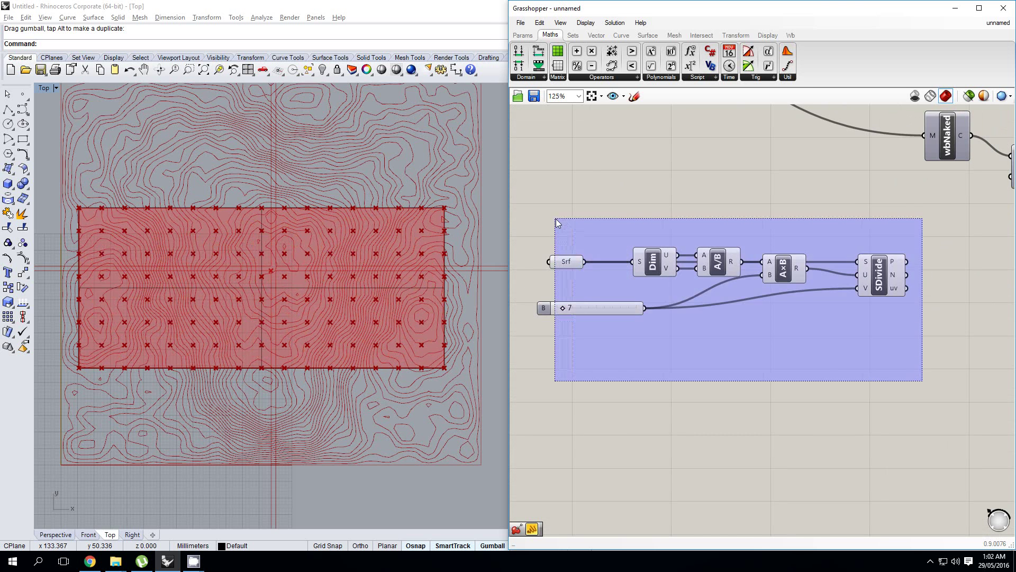
left_click_drag(556, 264, 532, 313)
left_click(948, 328)
Step: Add a Project Point component after Divide Surface and connect the division points to its P input
right_click_drag(947, 328, 776, 278)
scroll(776, 278, "down", 1)
double_click(787, 260)
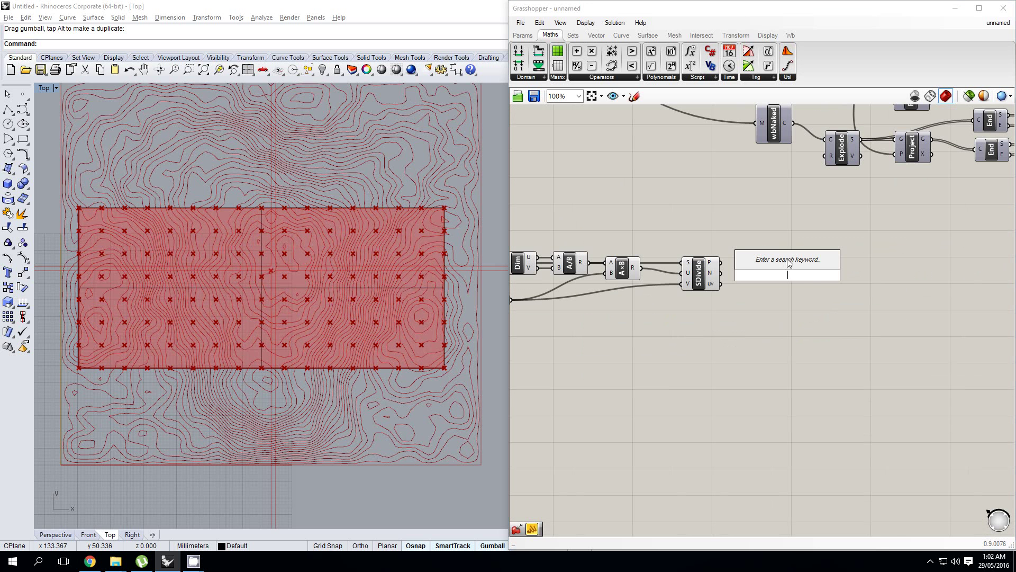
type("projec")
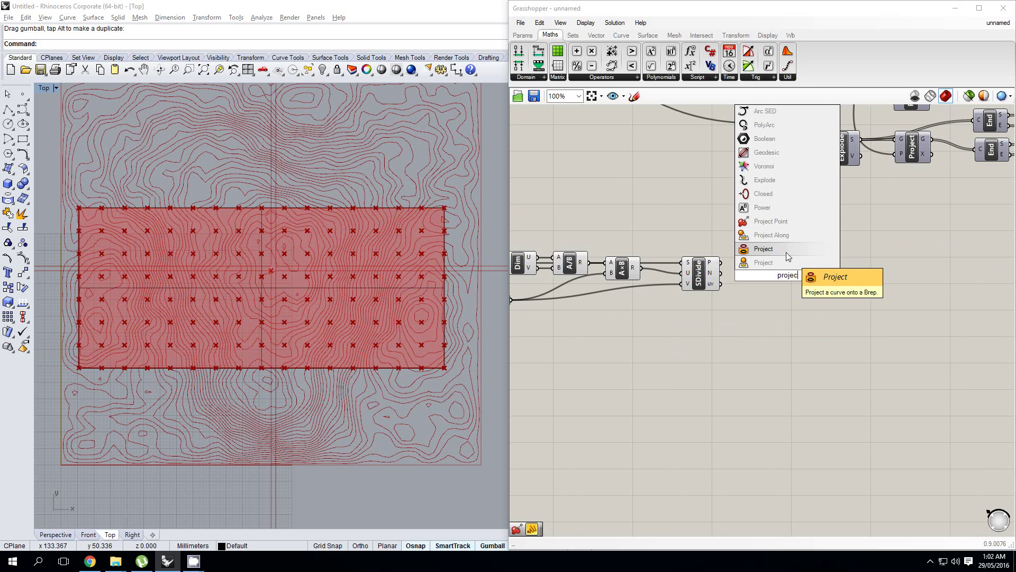
left_click(772, 221)
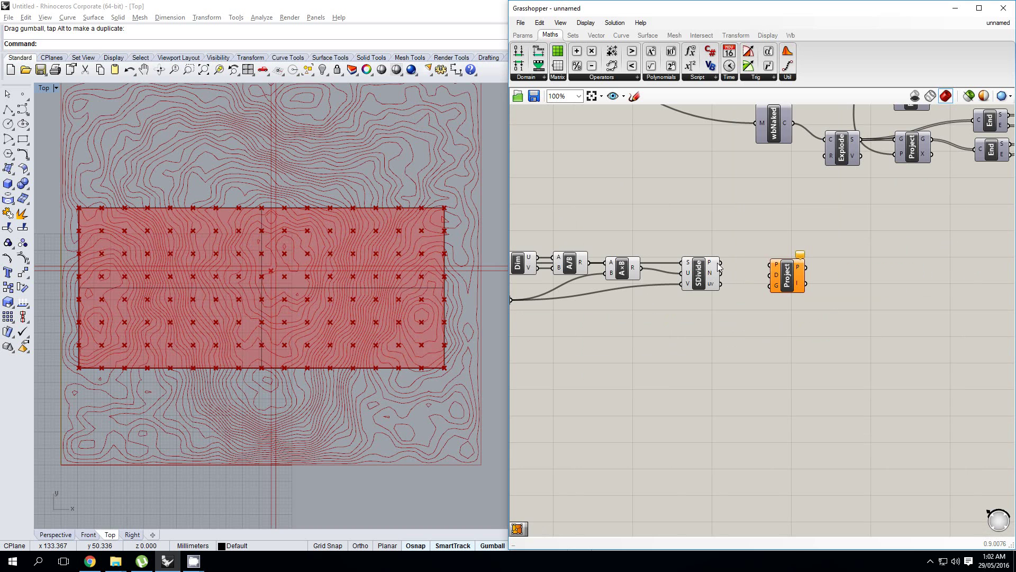
left_click_drag(719, 262, 774, 263)
Step: Examine the plane surface above the terrain in the maximized Perspective viewport and check the direction input of Project Point
left_click(446, 263)
key("ctrl+F4")
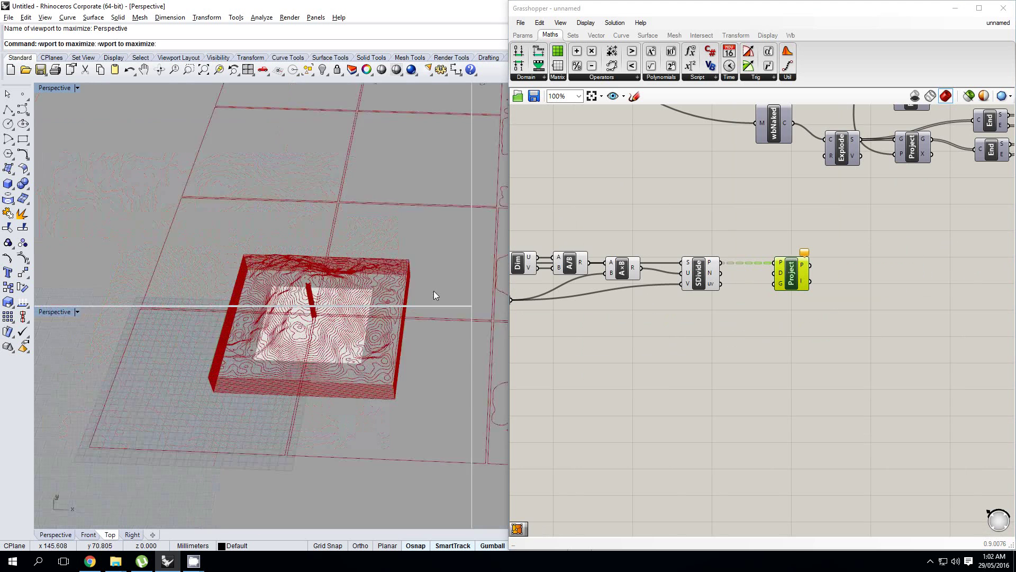
left_click(332, 230)
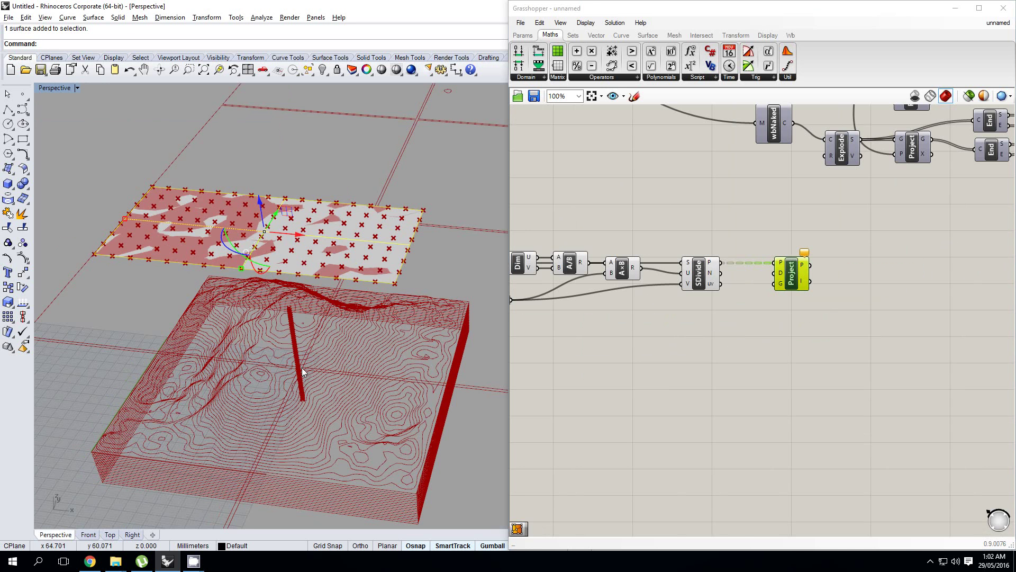
scroll(319, 325, "down", 4)
right_click_drag(302, 367, 318, 319, "shift")
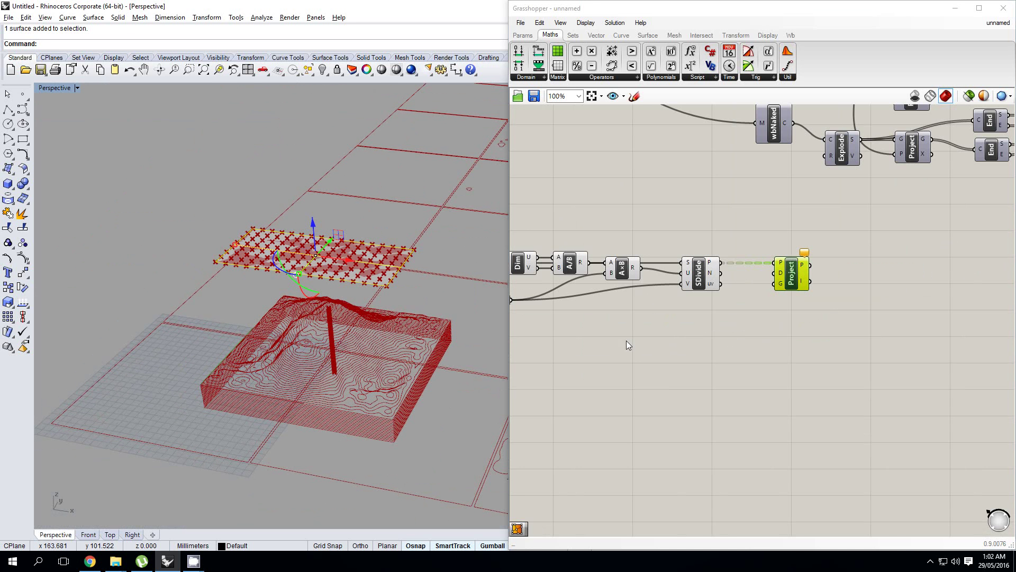
scroll(769, 274, "up", 2)
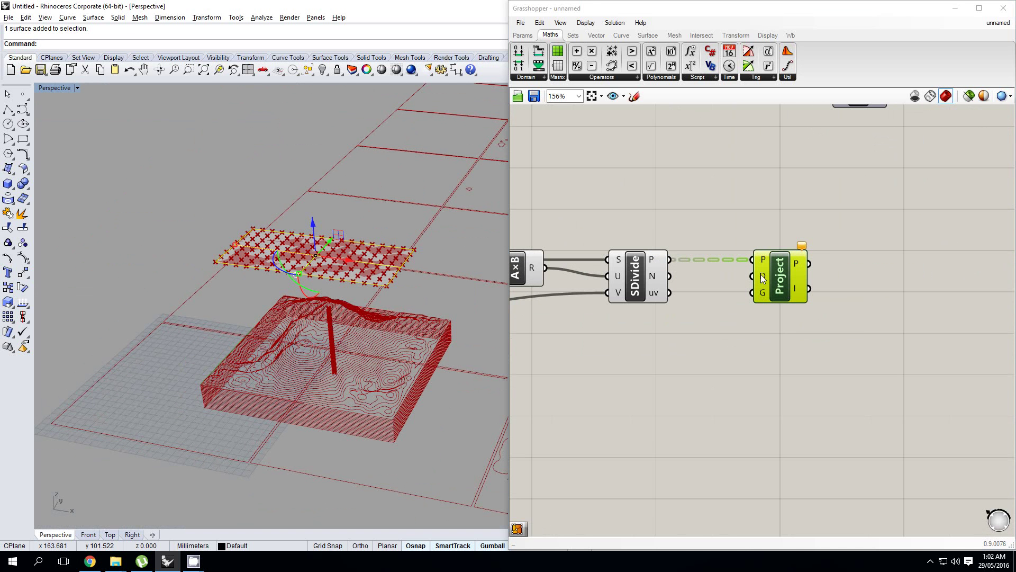
mouse_move(762, 279)
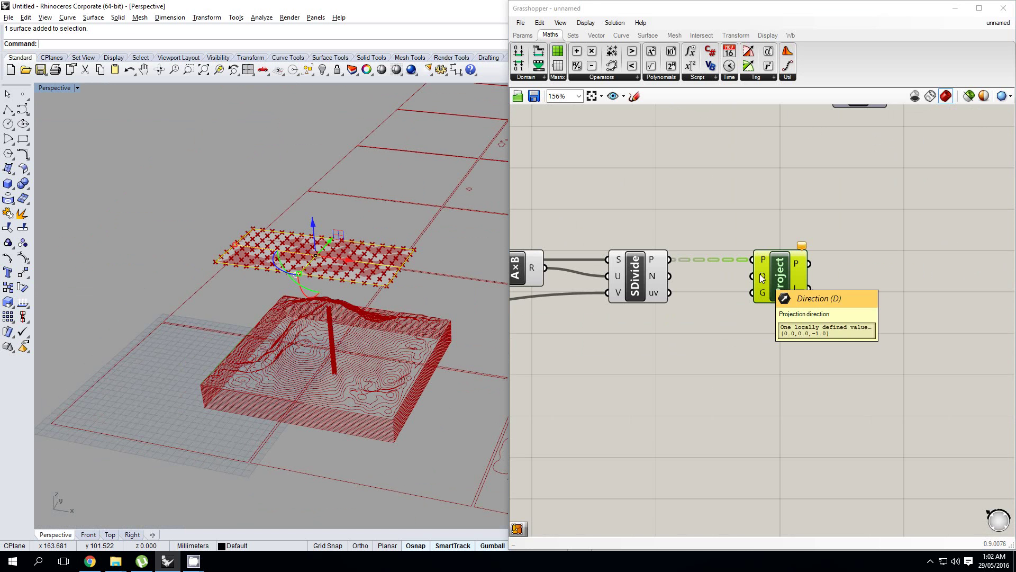
Step: Connect the terrain Mesh parameter to the G input of Project Point
scroll(762, 285, "down", 4)
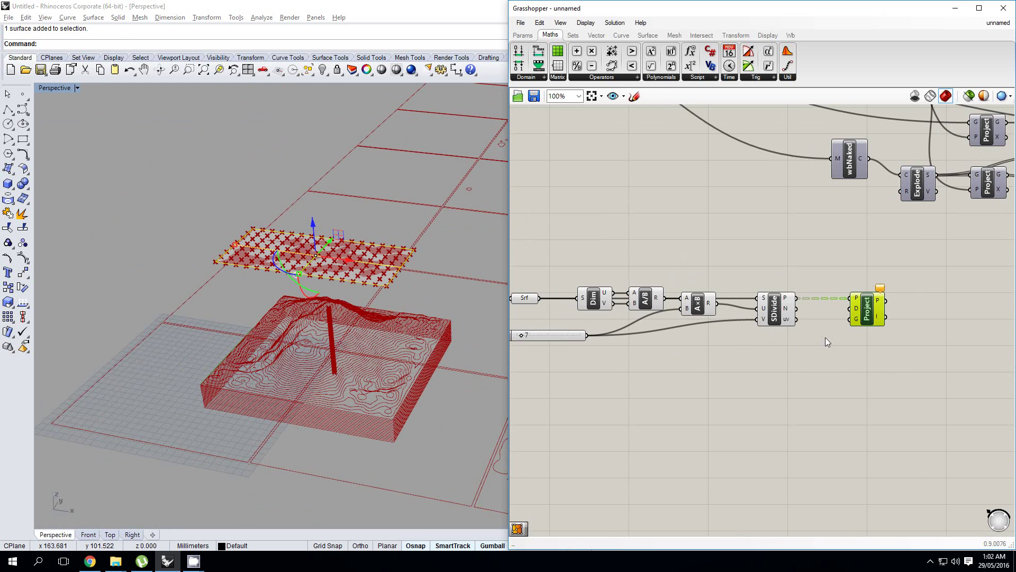
right_click_drag(640, 245, 646, 241)
scroll(646, 242, "down", 3)
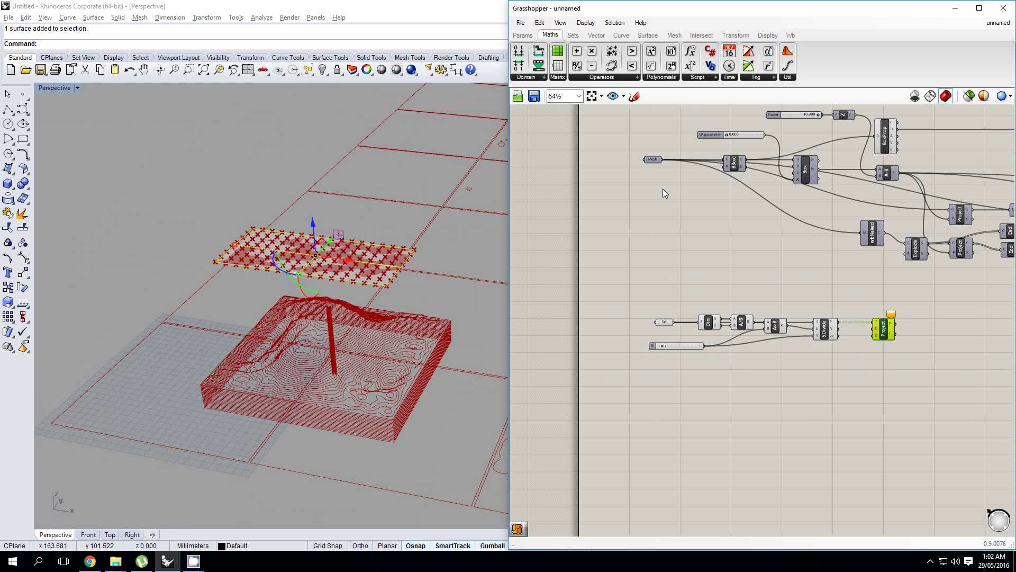
left_click_drag(662, 159, 872, 335)
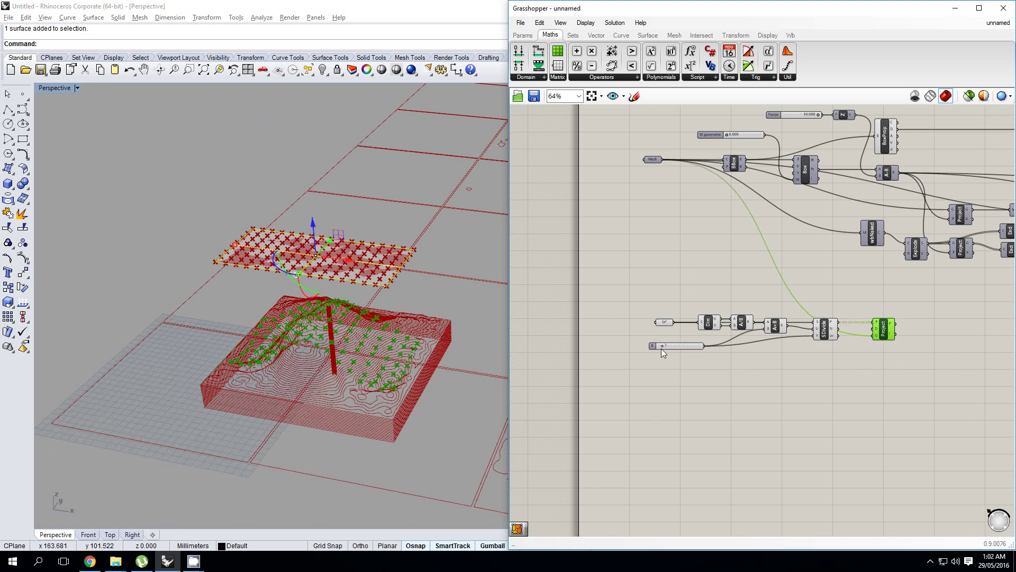
Step: Add a Surface From Points component after Project Point and connect the projected points to its P input
scroll(342, 342, "up", 3)
scroll(824, 353, "down", 1)
scroll(823, 353, "up", 2)
double_click(821, 351)
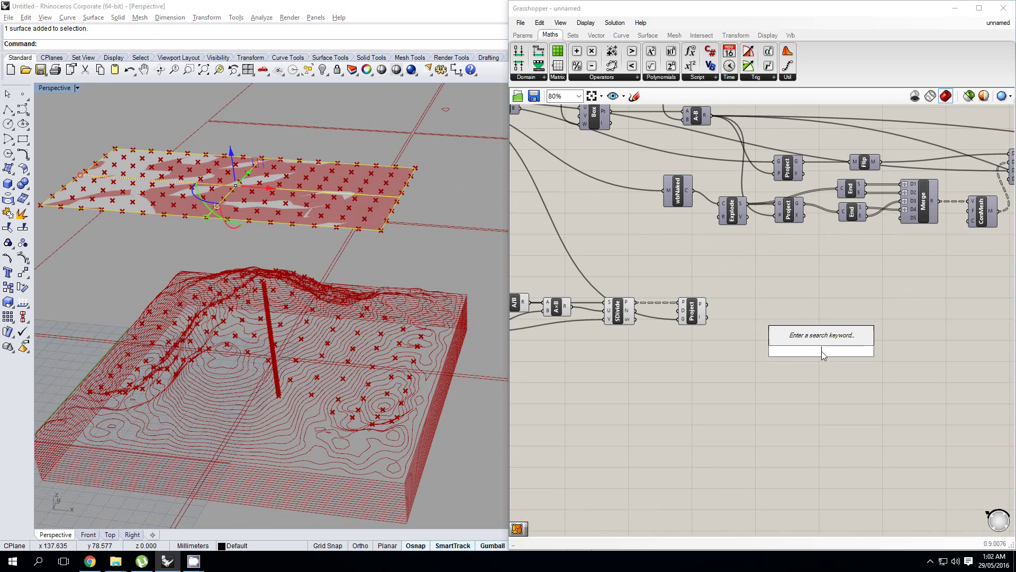
type("srf fr")
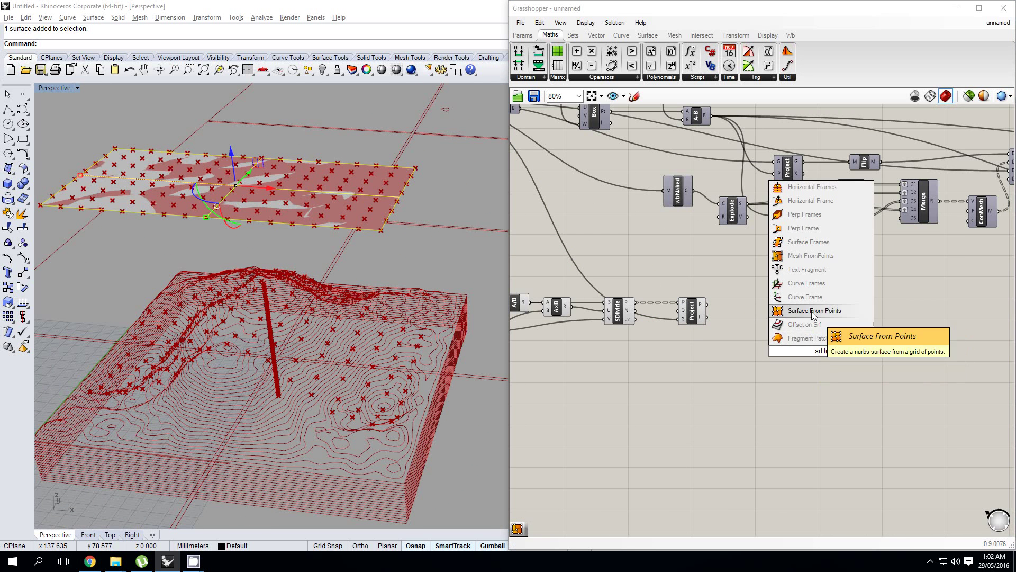
left_click(811, 312)
scroll(735, 312, "up", 2)
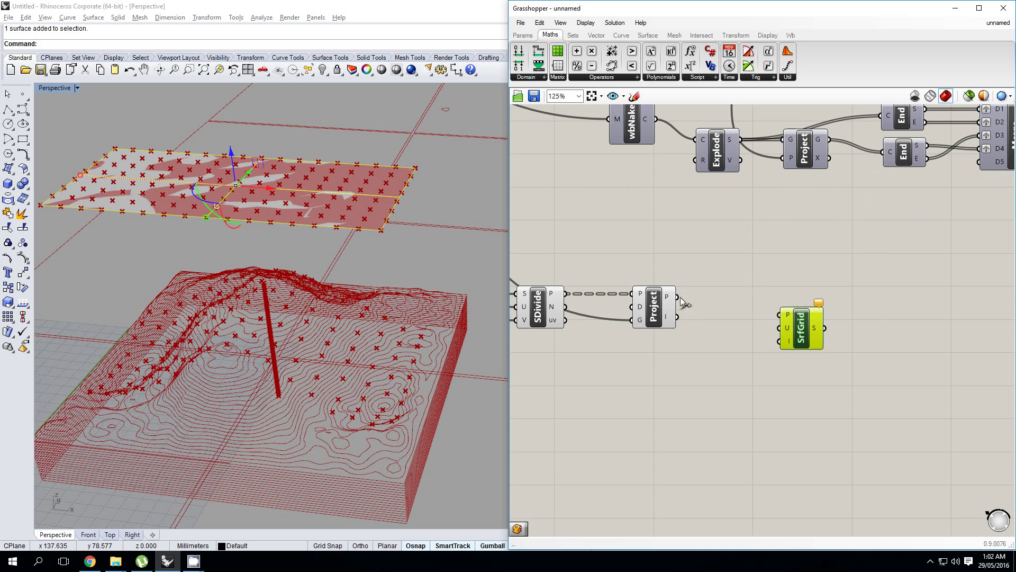
left_click_drag(677, 296, 761, 308)
right_click_drag(701, 306, 751, 305)
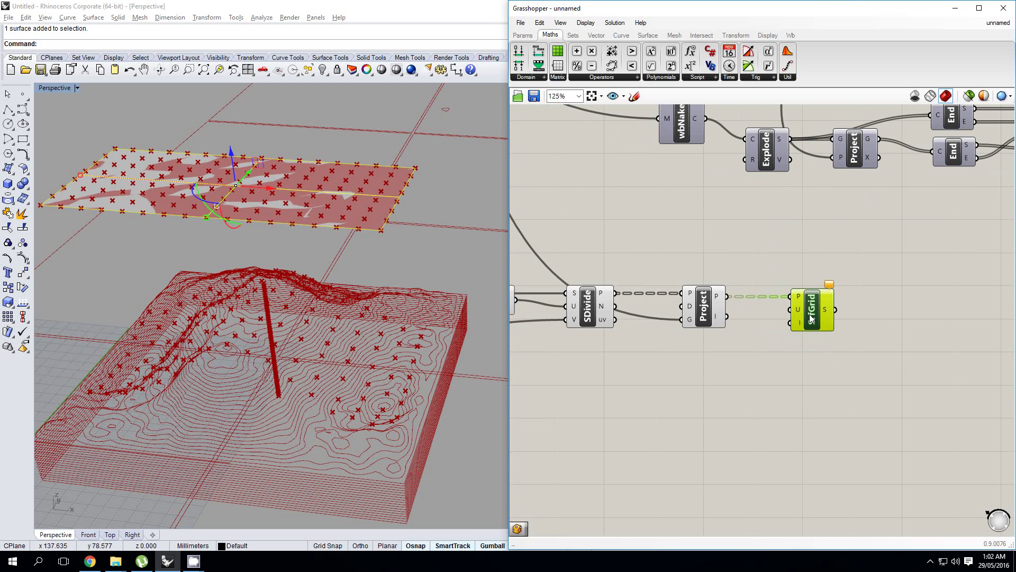
left_click_drag(810, 311, 802, 311)
right_click_drag(656, 338, 738, 327)
scroll(738, 327, "down", 2)
scroll(391, 294, "down", 4)
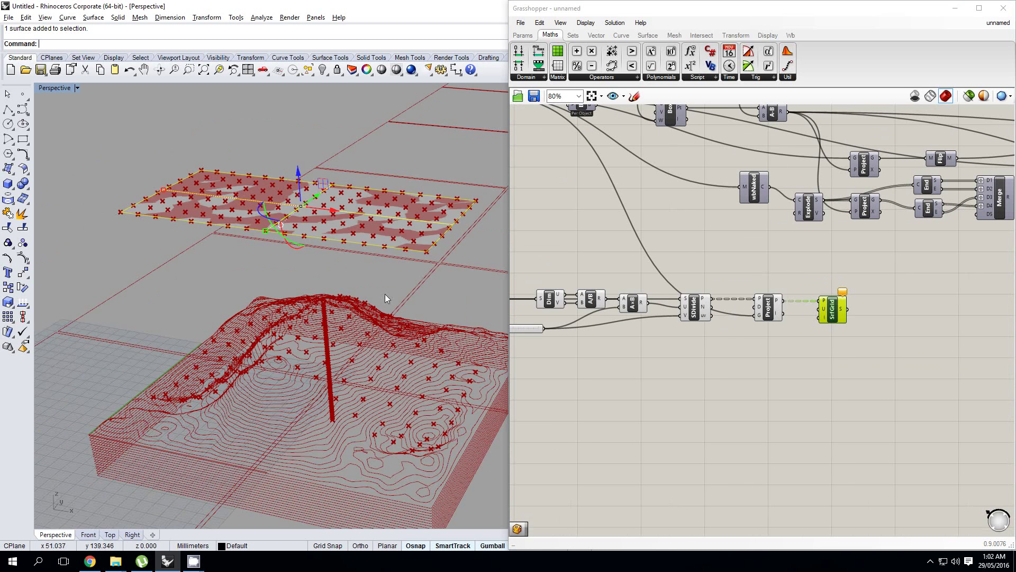
Step: Examine the projected points on the terrain from several angles in the Perspective viewport with the Project Point component selected
middle_click(827, 310)
left_click(853, 332)
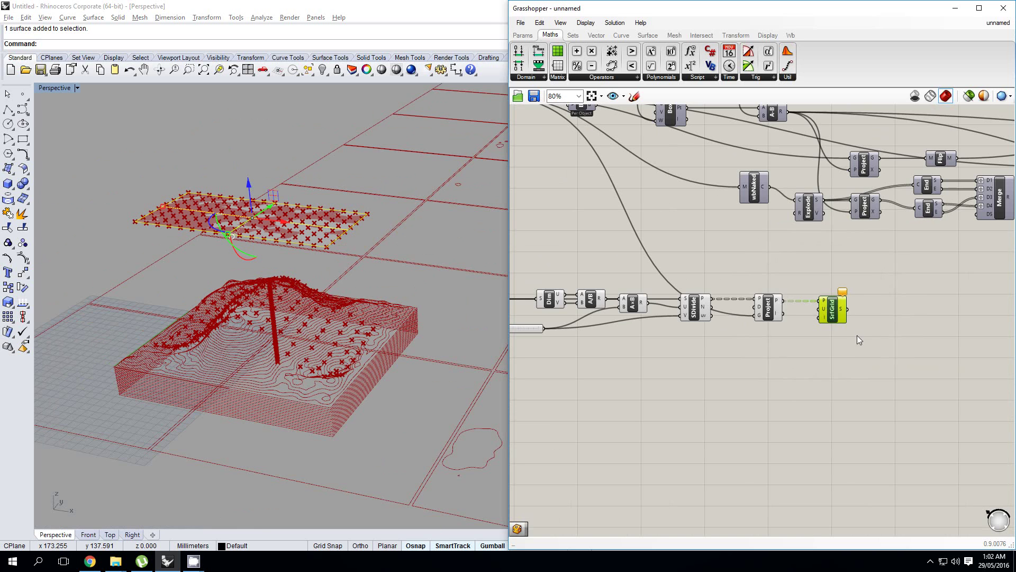
left_click(769, 309)
middle_click(772, 310)
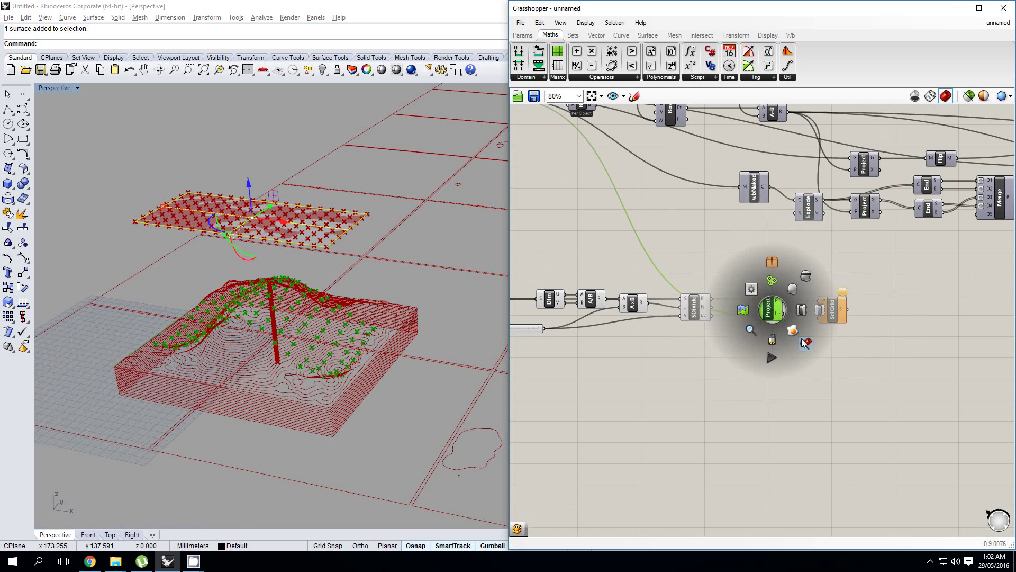
left_click(802, 339)
scroll(364, 306, "down", 4)
right_click_drag(323, 294, 370, 288)
scroll(338, 298, "down", 3)
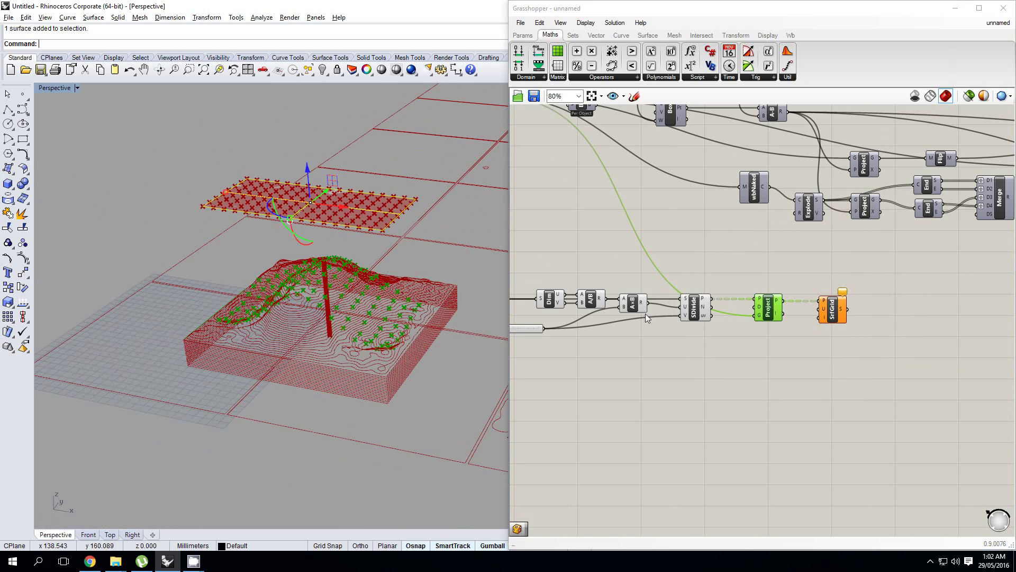
left_click(646, 316)
right_click_drag(446, 303, 361, 288)
scroll(361, 283, "up", 2)
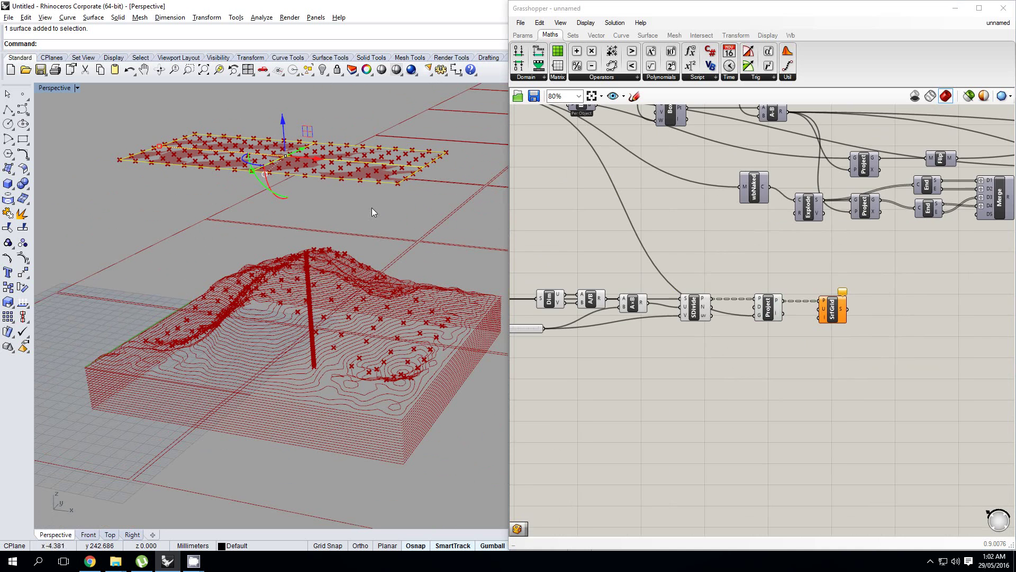
Step: Flatten the P input of the Surface From Points component
scroll(767, 337, "up", 2)
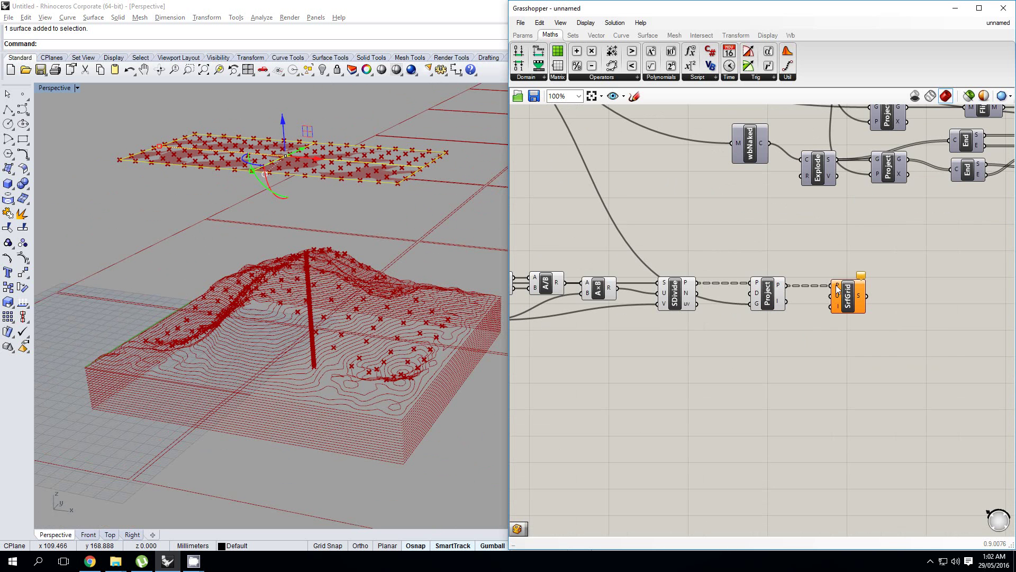
right_click(836, 285)
left_click(850, 377)
scroll(702, 350, "down", 2)
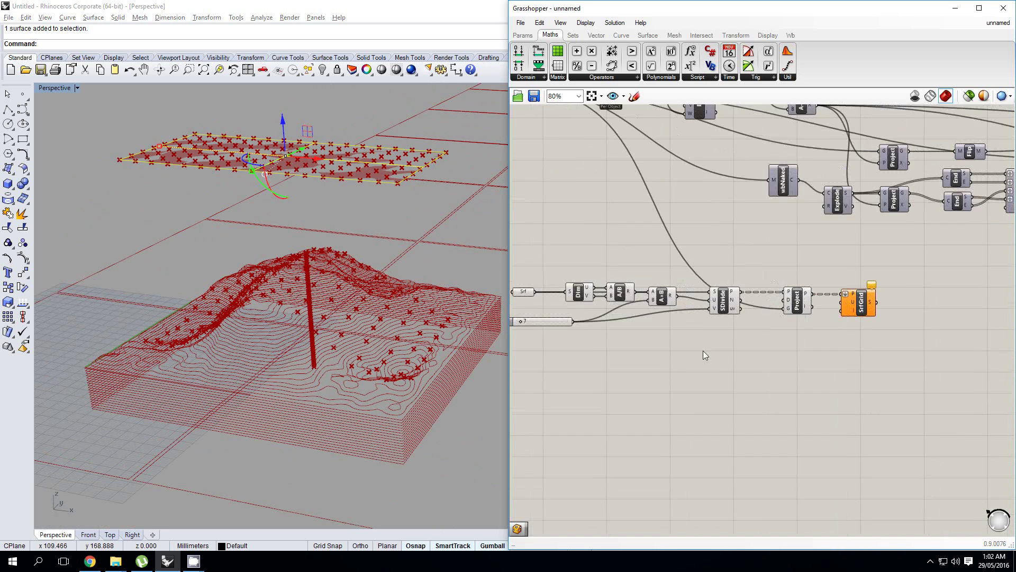
Step: Add an Expression component below the division chain and set its expression to u+1
scroll(703, 351, "up", 2)
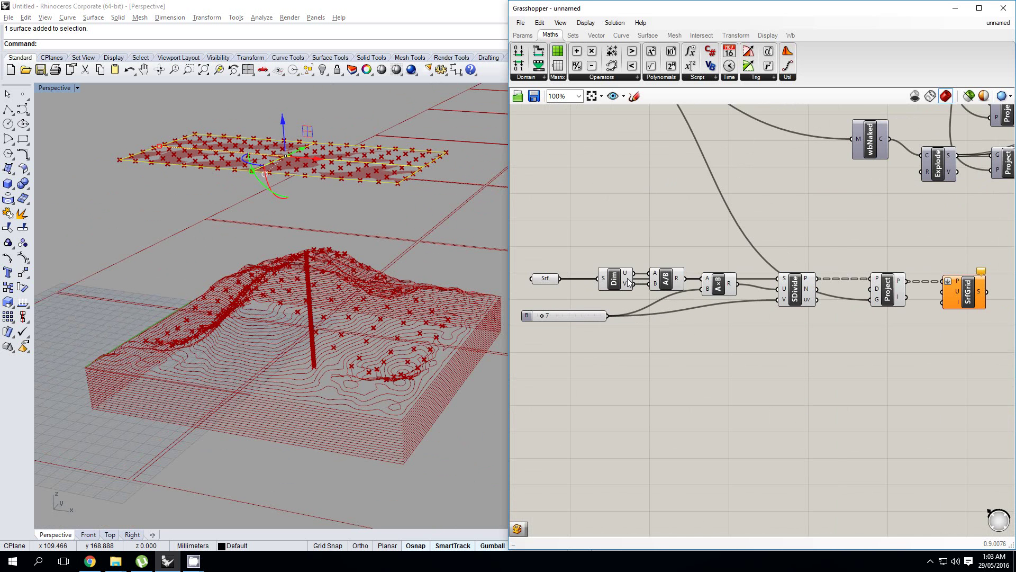
right_click_drag(628, 279, 619, 274)
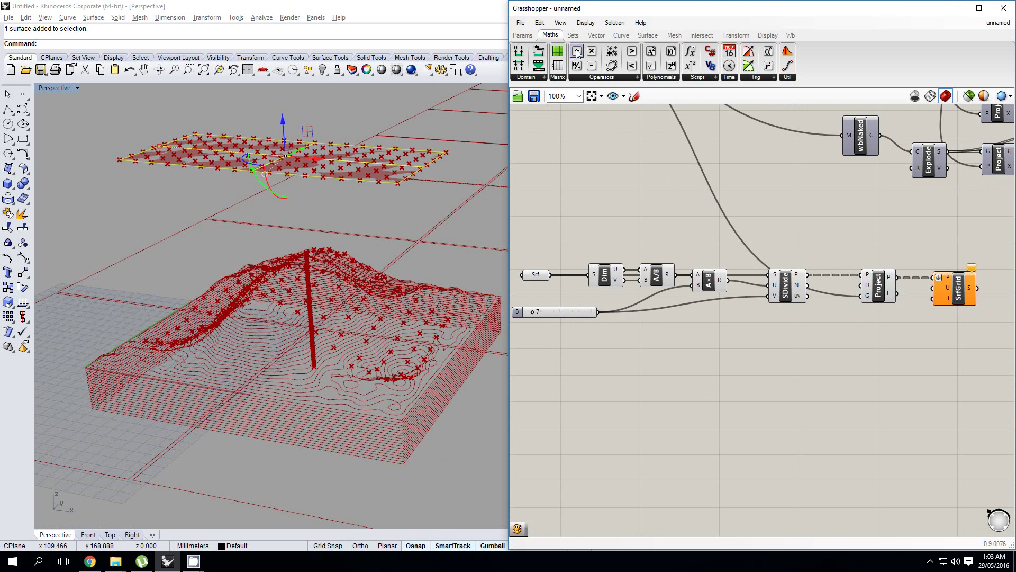
left_click_drag(690, 66, 737, 321)
double_click(736, 320)
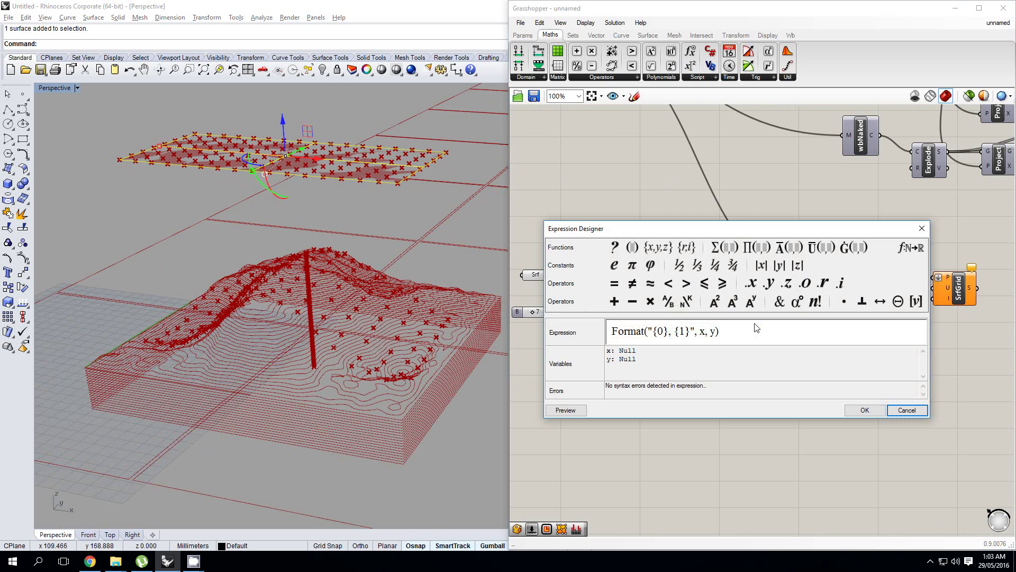
type("u")
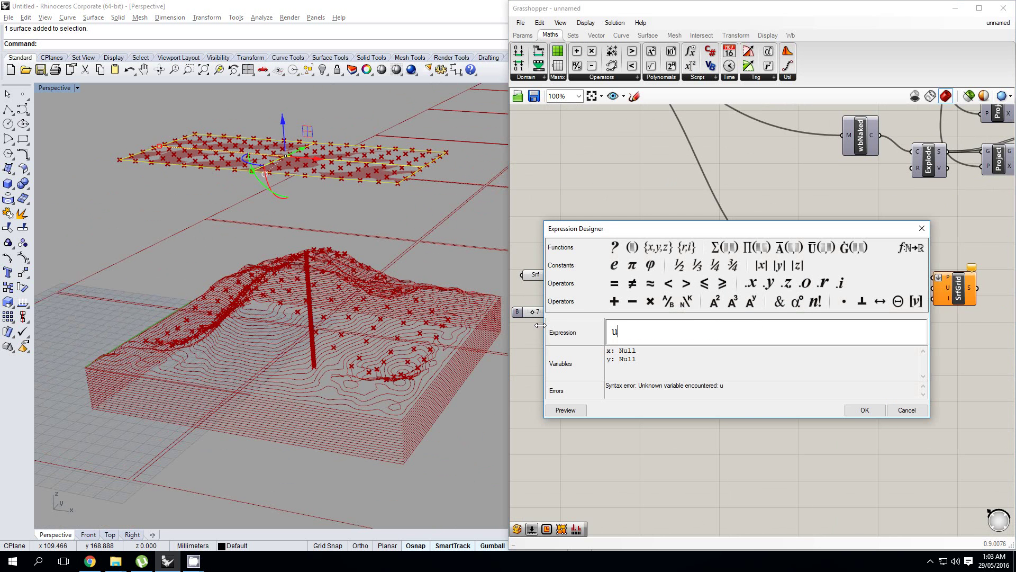
type("+1")
left_click(864, 410)
Step: Connect the number slider to the expression's x input and rename that input u
scroll(735, 303, "up", 3)
left_click_drag(539, 291, 724, 298)
scroll(762, 304, "up", 3)
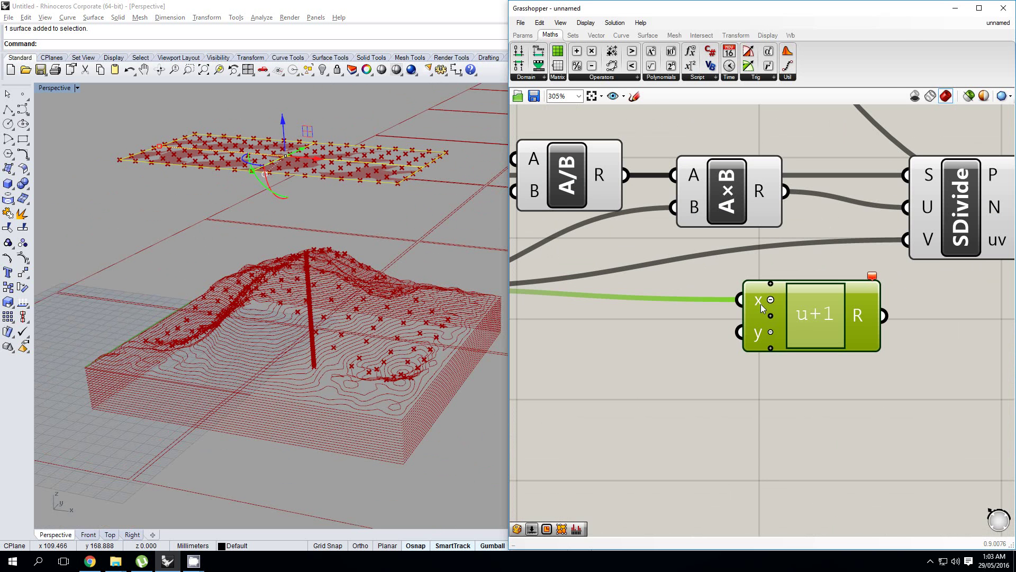
right_click(760, 304)
type("u")
right_click_drag(735, 315, 702, 313)
left_click(656, 324)
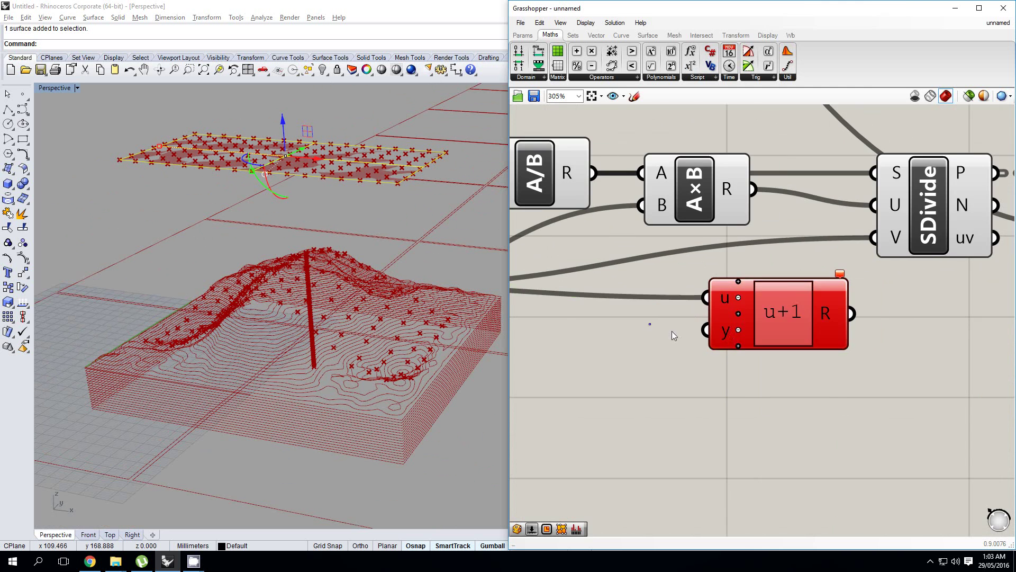
Step: Remove the y input from the u+1 expression and move the component lower, clear of the Divide Surface wires
scroll(730, 336, "up", 3)
left_click(742, 326)
scroll(752, 325, "down", 3)
left_click_drag(790, 315, 821, 357)
scroll(793, 306, "down", 3)
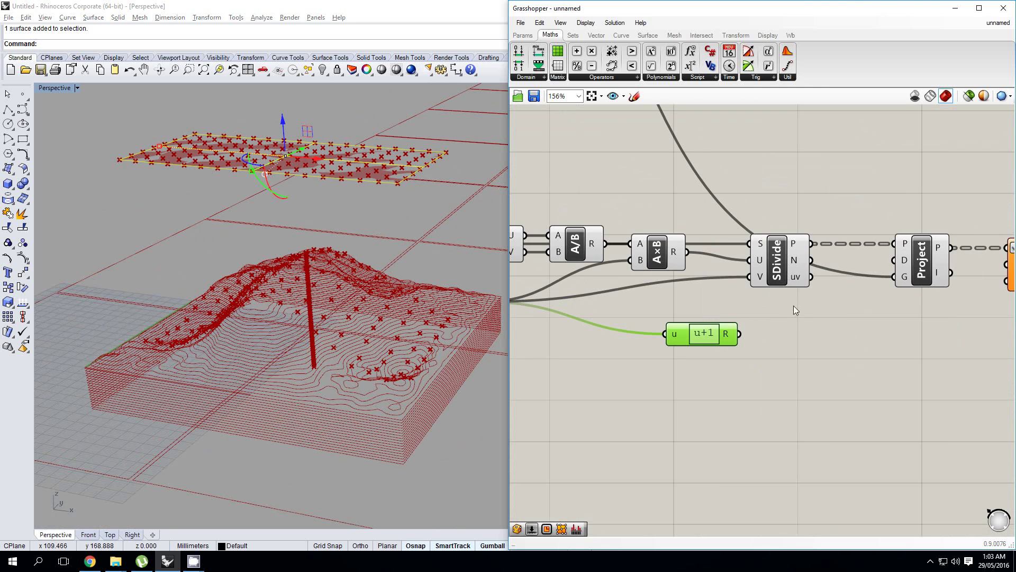
Step: Move the A×B component slightly down so its wires to Divide Surface are easier to follow
scroll(774, 249, "up", 1)
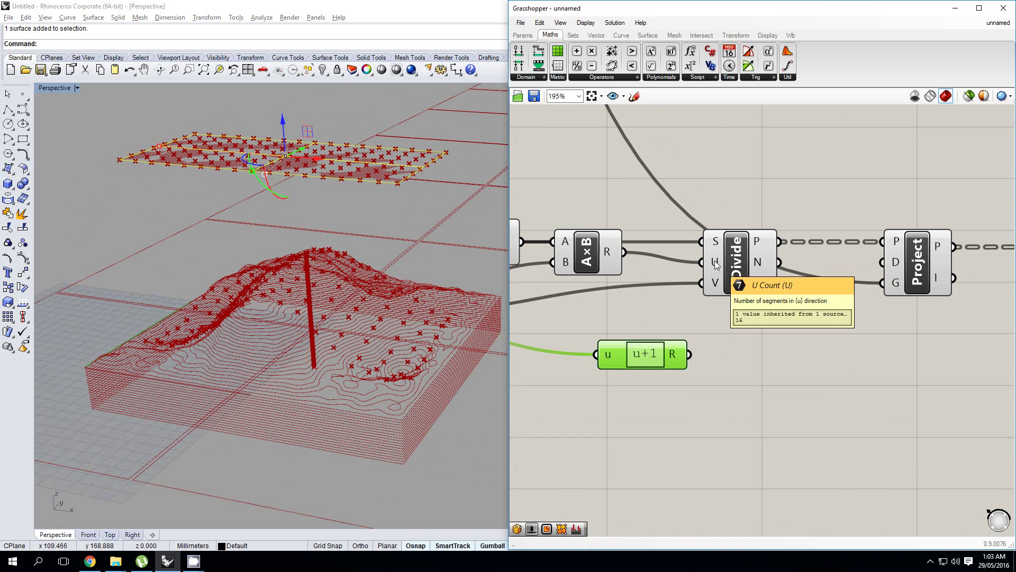
right_click_drag(584, 257, 658, 254)
left_click_drag(657, 253, 660, 264)
scroll(744, 258, "down", 1)
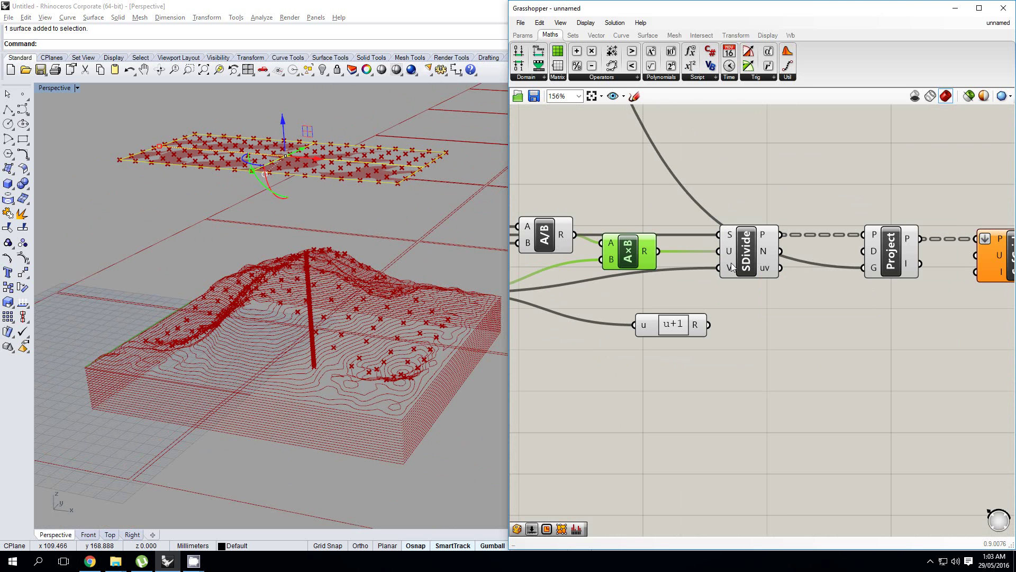
Step: Check the V input and the points output of Divide Surface, and compare them with the result of the u+1 expression
scroll(762, 273, "down", 1)
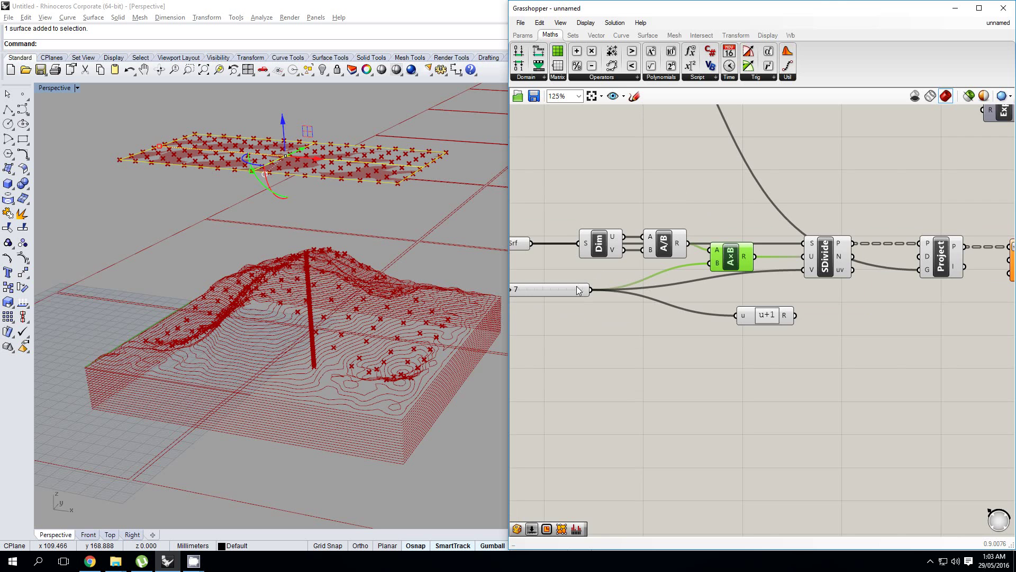
right_click_drag(831, 259, 812, 259)
right_click_drag(536, 286, 612, 281)
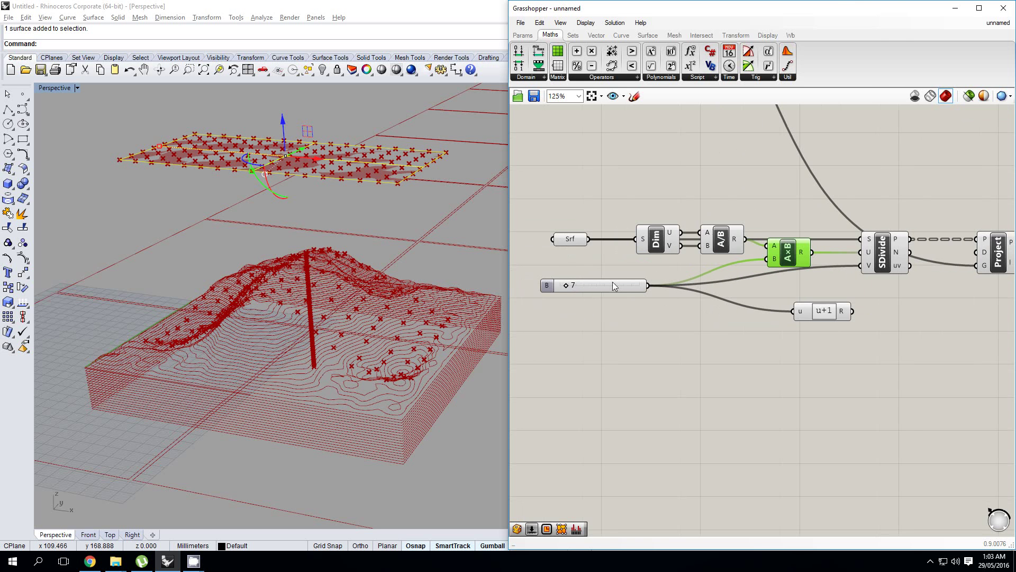
right_click_drag(796, 282, 697, 286)
right_click(805, 284)
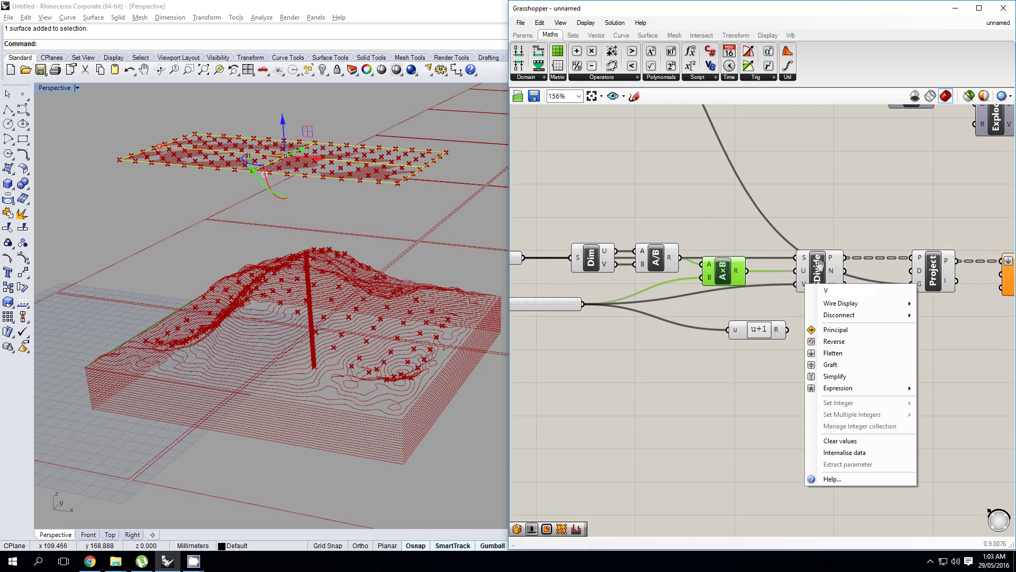
left_click(839, 256)
mouse_move(842, 259)
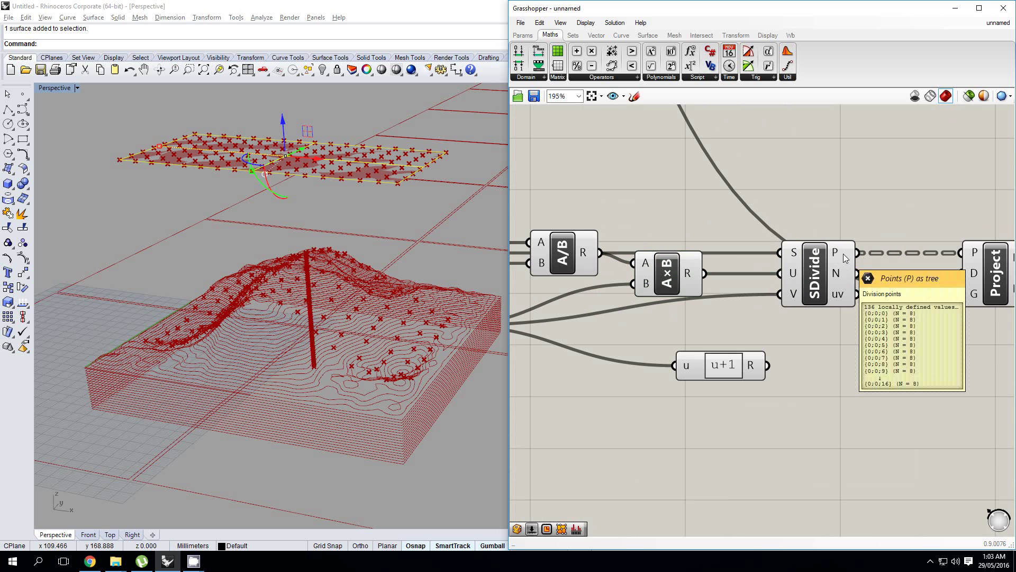
scroll(757, 326, "down", 2)
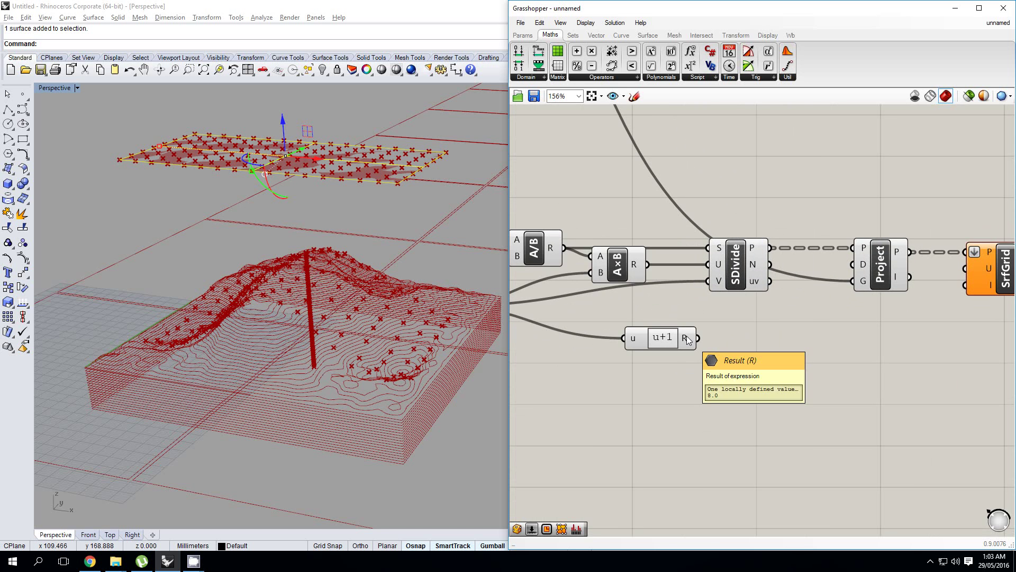
Step: Connect the u+1 result to the U input of Surface From Points and inspect the generated surface
right_click_drag(762, 324, 708, 323)
left_click_drag(645, 337, 922, 265)
right_click_drag(893, 284, 966, 228)
scroll(870, 260, "up", 1)
right_click_drag(347, 310, 386, 352)
scroll(410, 324, "up", 4)
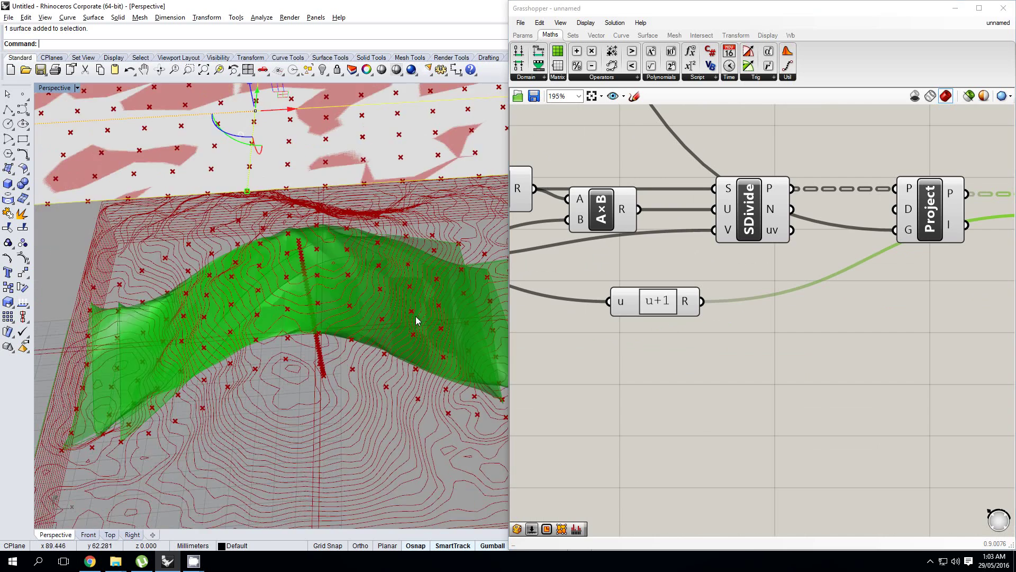
right_click_drag(415, 318, 379, 287)
Step: Move the u+1 expression component to the right, beneath the gap between Divide Surface and Project Point
right_click_drag(824, 275, 765, 284)
scroll(766, 285, "down", 2)
left_click_drag(674, 301, 745, 311)
right_click_drag(896, 248, 846, 259)
scroll(848, 260, "up", 2)
right_click_drag(669, 313, 801, 295)
scroll(801, 294, "down", 2)
right_click_drag(800, 294, 829, 297)
left_click_drag(734, 305, 706, 289)
right_click_drag(703, 288, 726, 293)
Step: Add an Integer parameter between A×B and Divide Surface, shifting the upstream components left to make room for it
double_click(727, 287)
type("int")
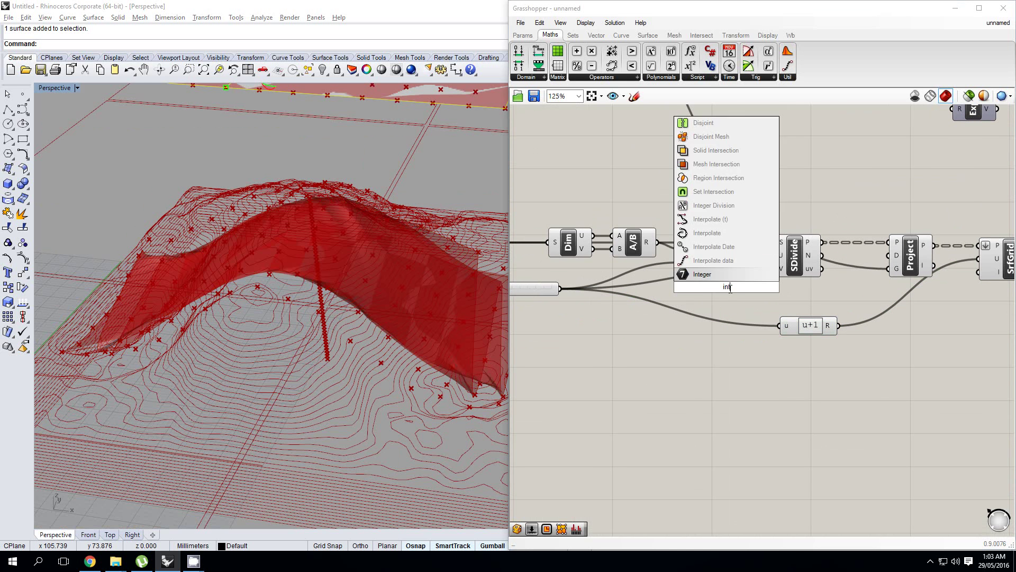
key("Return")
right_click_drag(710, 289, 772, 300)
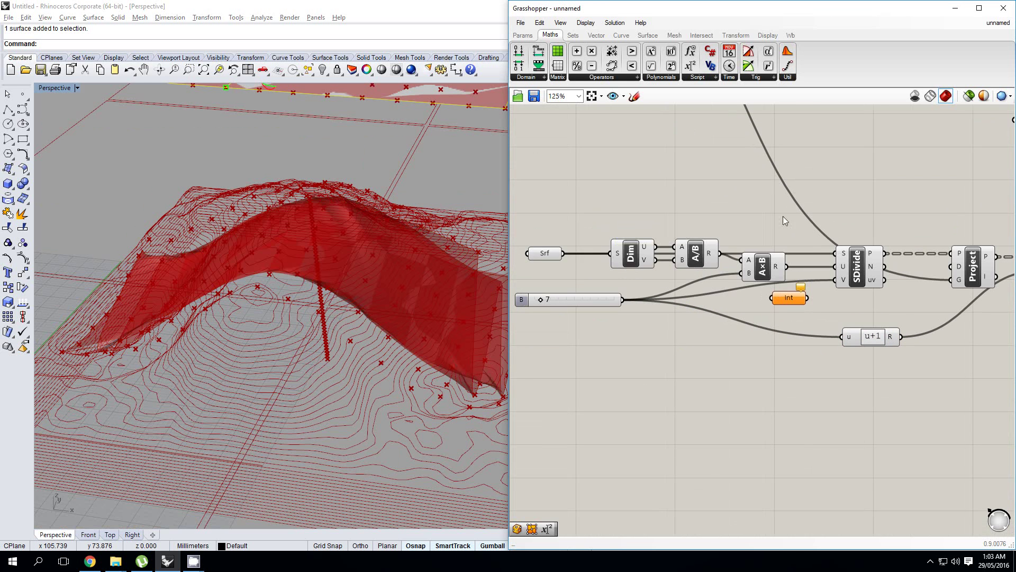
left_click_drag(786, 212, 544, 270)
left_click_drag(767, 269, 717, 268)
left_click_drag(783, 297, 761, 284)
Step: Wire the Integer parameter between A×B and the U input of Divide Surface, and connect its output to the expression's u input
left_click_drag(781, 280, 836, 267)
scroll(737, 298, "down", 2)
right_click_drag(919, 301, 751, 308)
scroll(737, 303, "up", 1)
left_click(720, 274)
left_click_drag(678, 263, 710, 322)
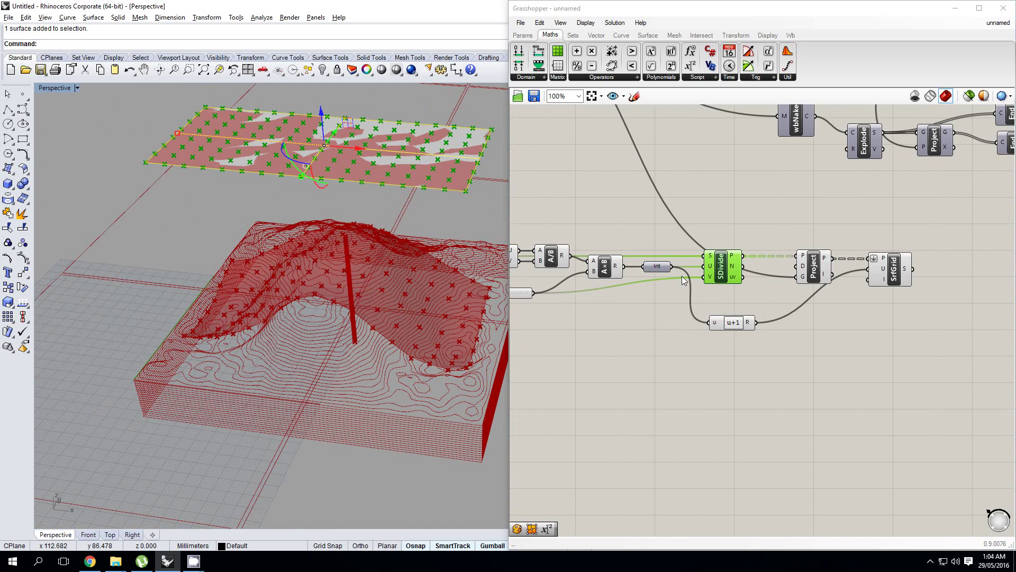
scroll(682, 275, "up", 1)
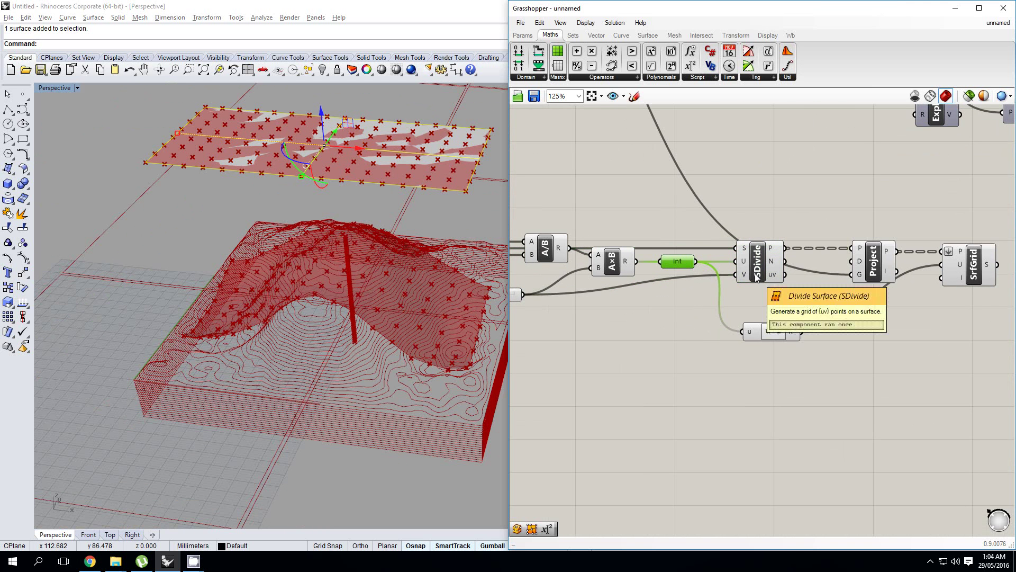
Step: Trace the wires from the slider through A×B and the Integer parameter to Divide Surface and Surface From Points
right_click_drag(913, 286, 860, 295)
right_click_drag(682, 351, 801, 326)
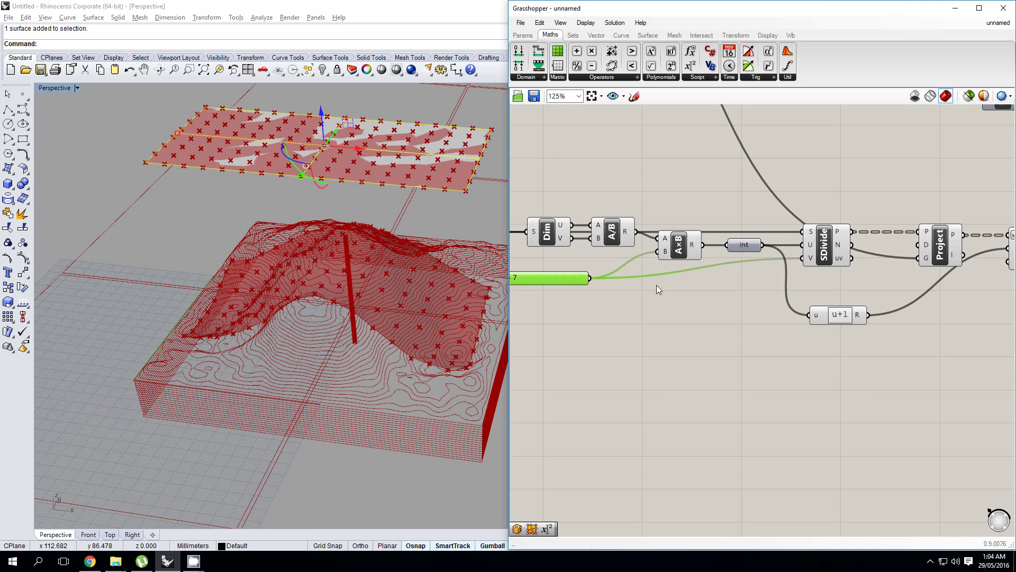
right_click_drag(600, 294, 631, 296)
left_click(813, 273)
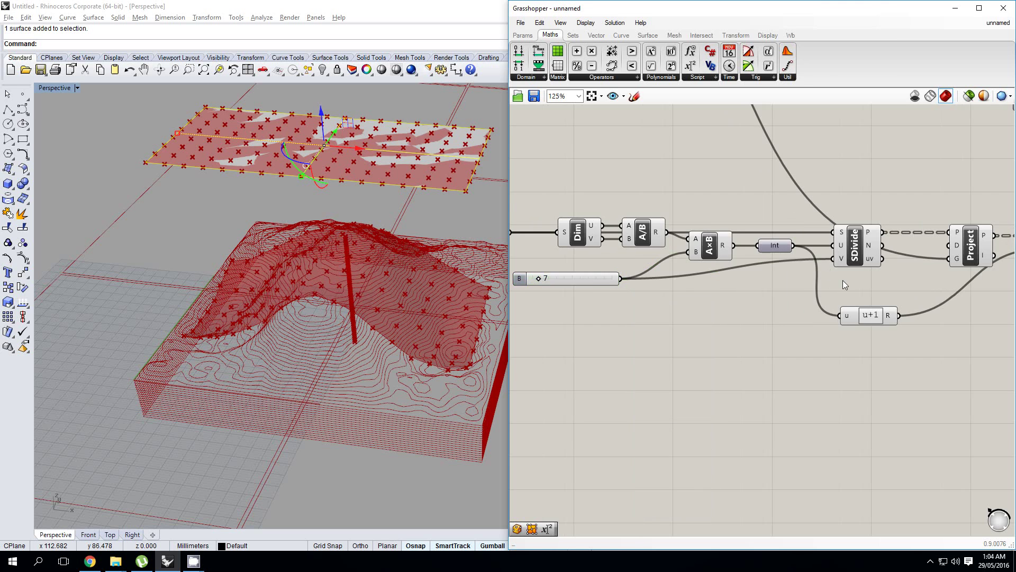
right_click_drag(974, 298, 757, 315)
scroll(758, 315, "down", 1)
right_click_drag(347, 312, 354, 275)
right_click_drag(838, 316, 723, 318)
Step: Examine the surface built by Surface From Points against the terrain in the Perspective viewport, with its component selected
scroll(723, 319, "down", 2)
mouse_move(373, 339)
right_mouse_down()
mouse_move(389, 334)
mouse_move(383, 348)
right_mouse_up()
scroll(383, 348, "down", 4)
scroll(383, 348, "up", 5)
left_click(717, 294)
middle_click(715, 292)
left_click(746, 319)
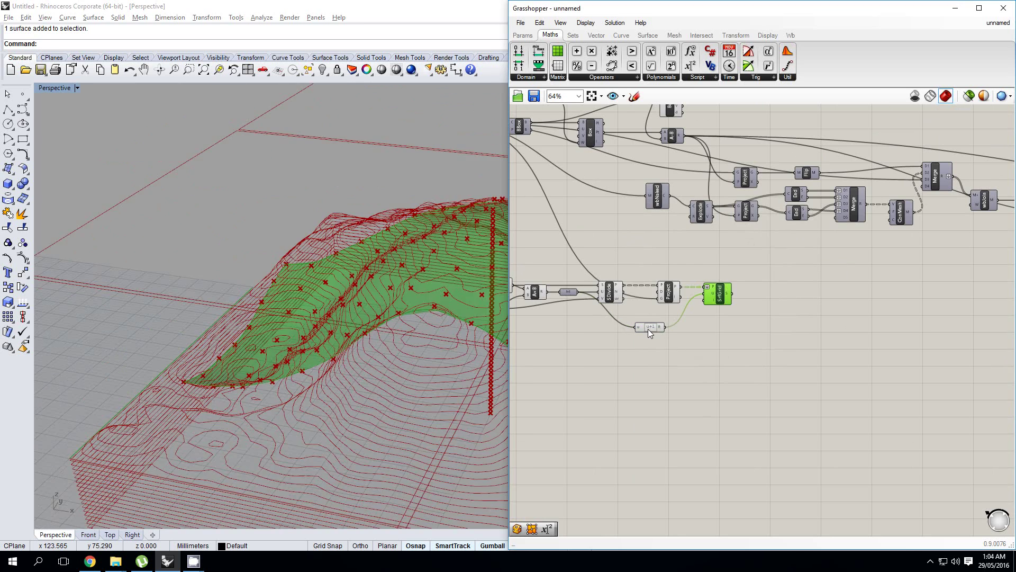
right_click_drag(423, 305, 362, 288)
scroll(366, 294, "down", 7)
right_click_drag(772, 324, 736, 332)
left_click(752, 332)
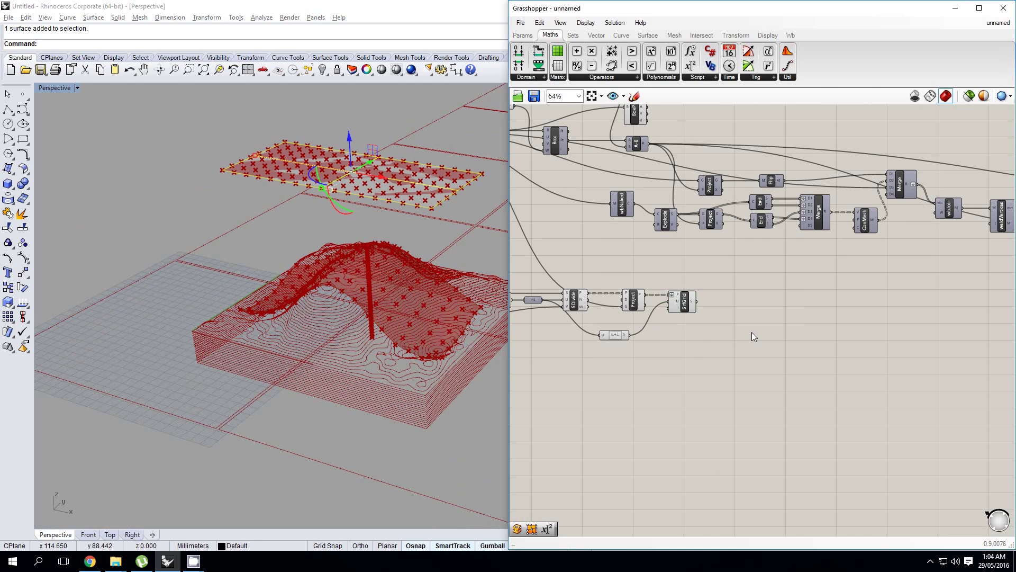
double_click(751, 332)
type("pro")
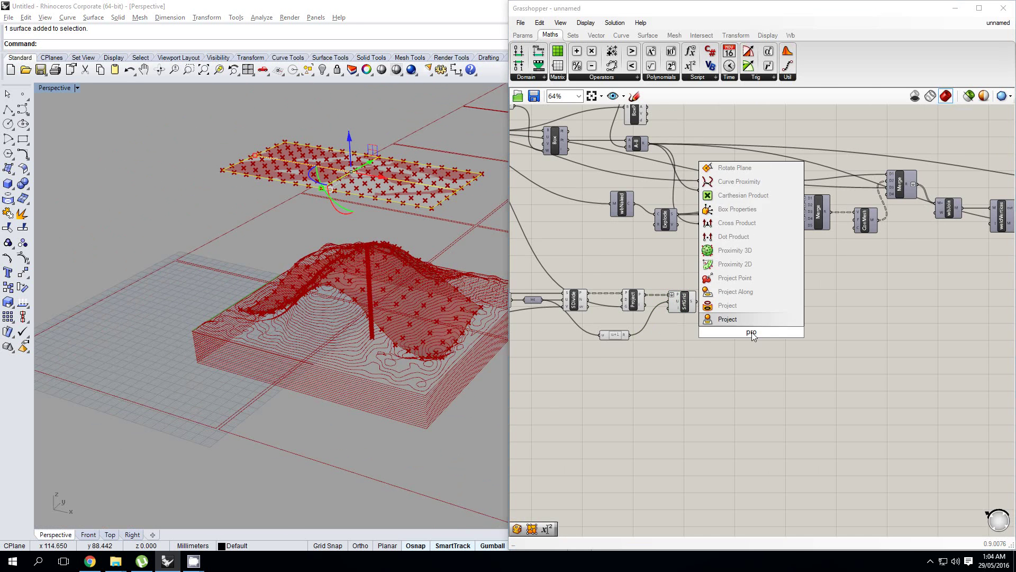
key("Escape")
right_click_drag(677, 280, 759, 282)
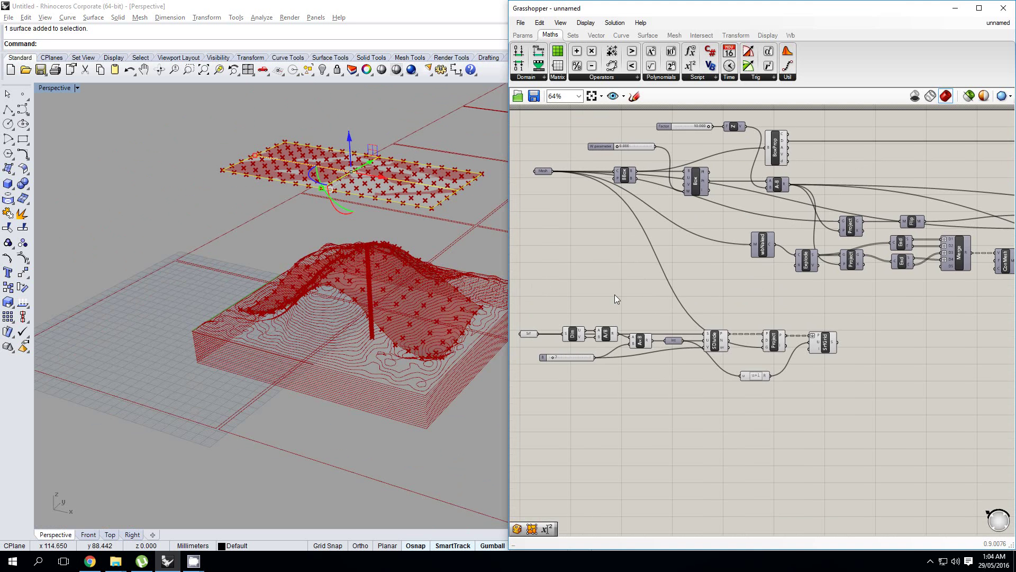
right_click_drag(439, 295, 387, 289)
scroll(849, 319, "up", 3)
double_click(853, 319)
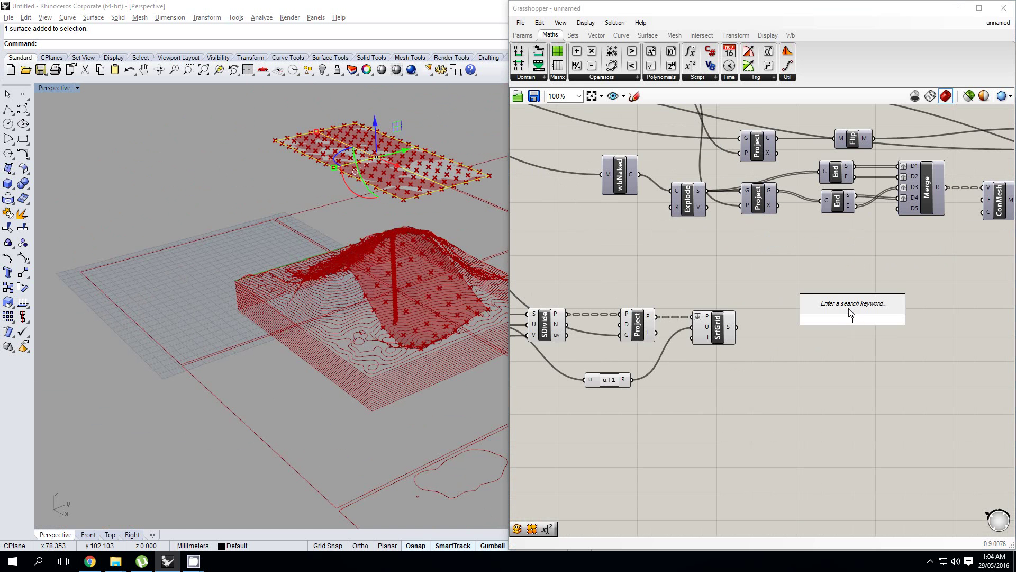
type("bbbo")
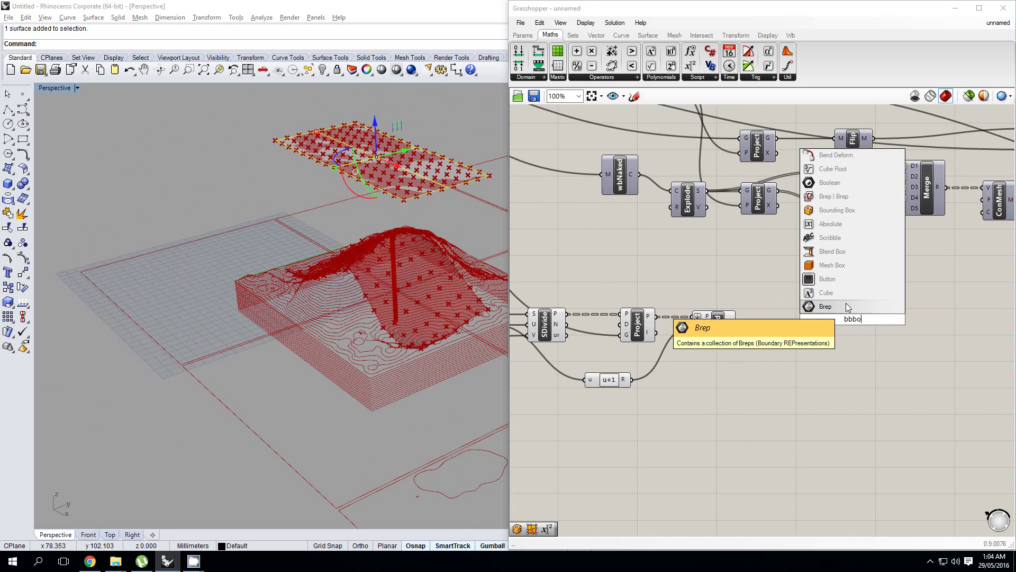
key("BackSpace")
key("BackSpace")
key("Escape")
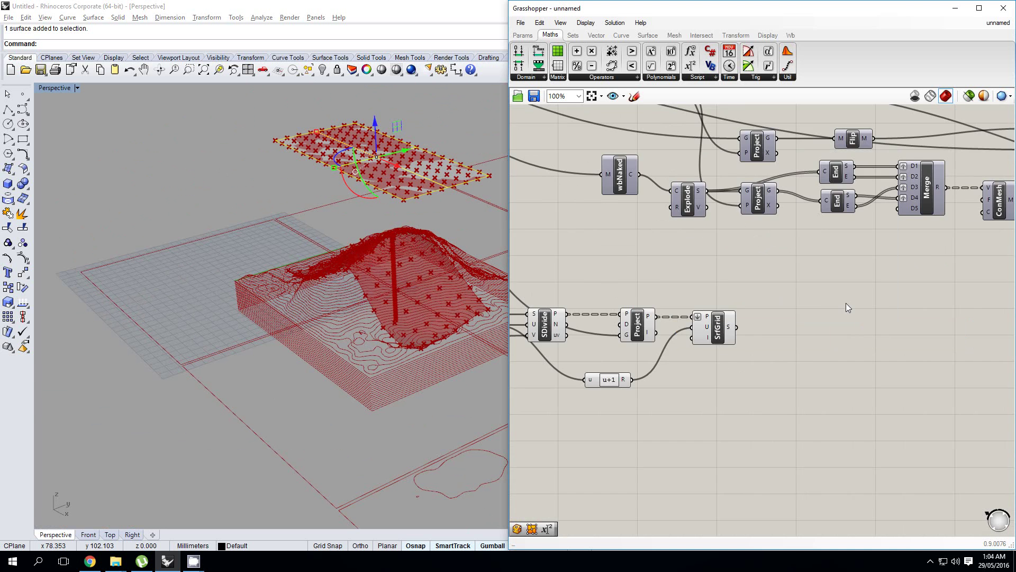
Step: Examine the existing chain from Bounding Box through Evaluate Box, Unit Z and A−B to the Project components
scroll(846, 303, "down", 1)
right_click_drag(740, 255, 790, 288)
right_click_drag(644, 195, 745, 268)
scroll(770, 246, "up", 1)
left_click(769, 246)
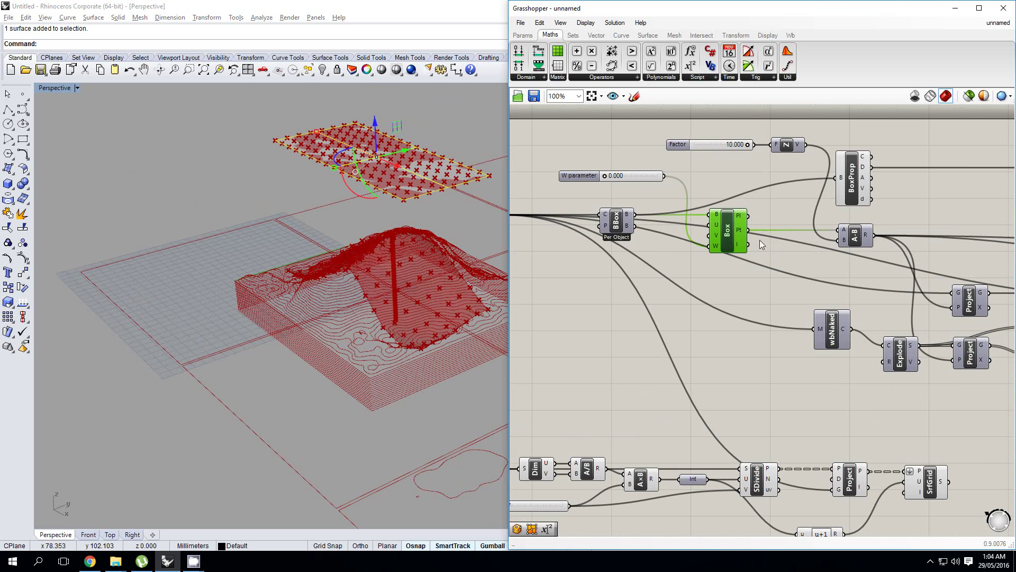
right_click_drag(853, 236, 790, 234)
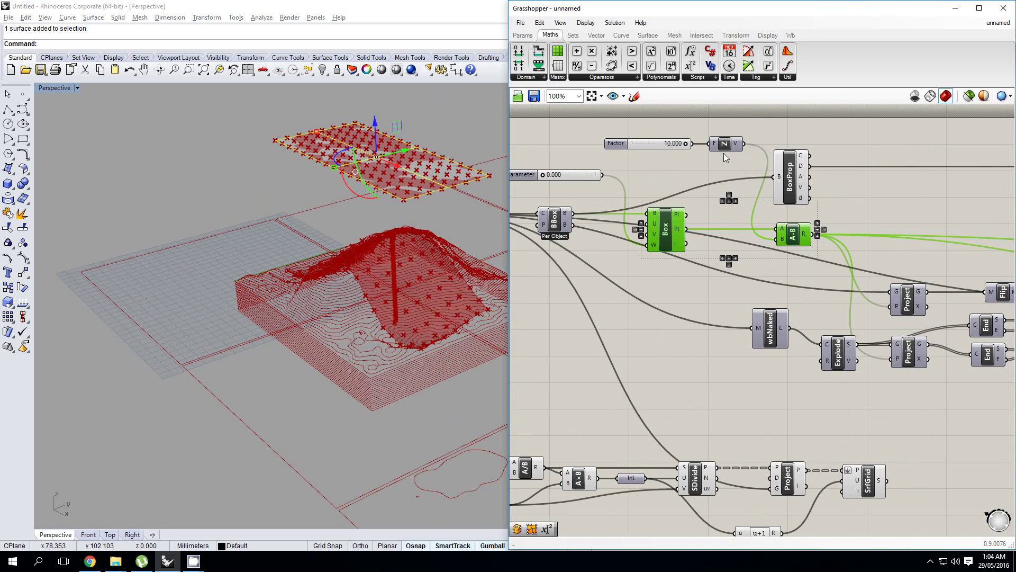
right_click_drag(861, 361, 814, 367)
Step: Add a Bounding Box component beside Surface From Points and wire the surface output S into its C input
left_click(854, 369)
double_click(853, 369)
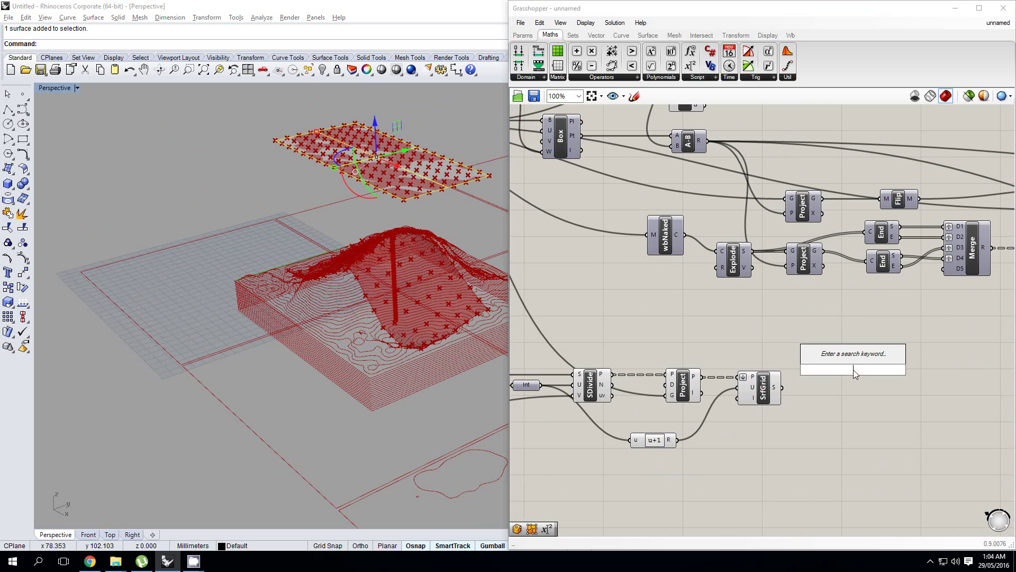
type("bb")
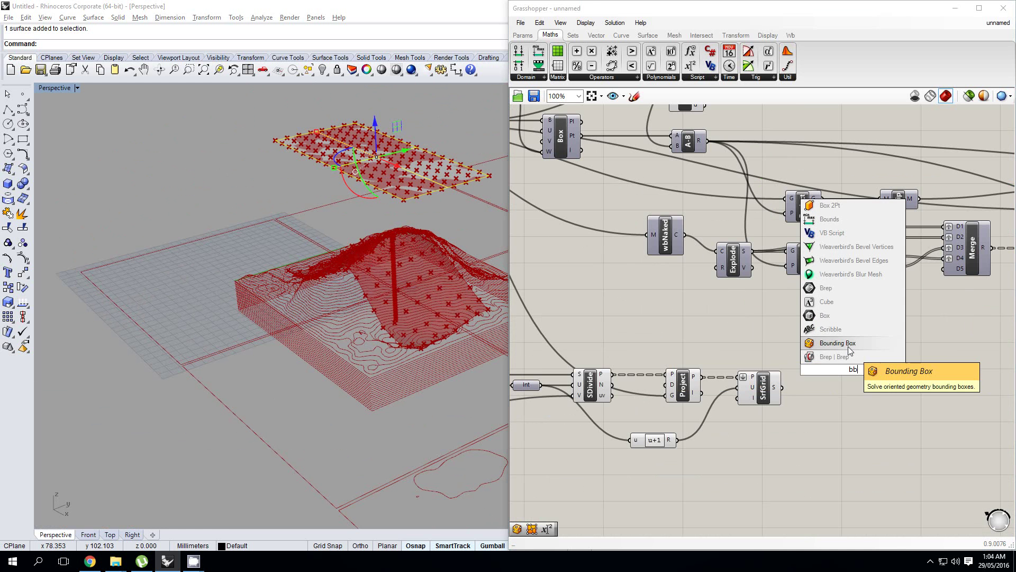
left_click(848, 348)
scroll(842, 338, "up", 1)
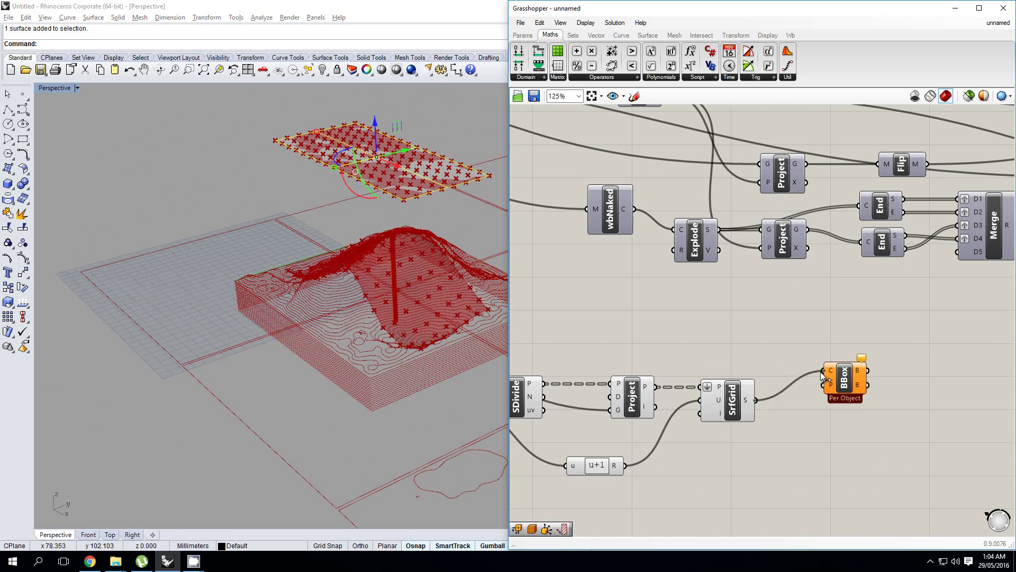
left_click_drag(821, 371, 823, 372)
left_click_drag(845, 381, 830, 411)
right_click_drag(831, 418, 749, 392)
left_click_drag(749, 389, 741, 388)
Step: Add an Evaluate Box component and wire Bounding Box's B output into its B input
double_click(832, 387)
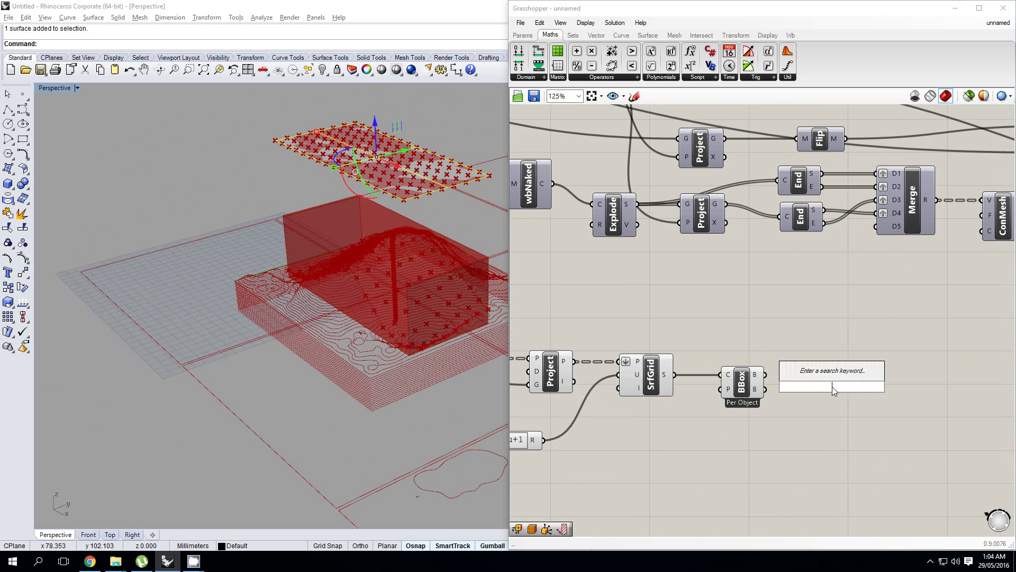
type("eva")
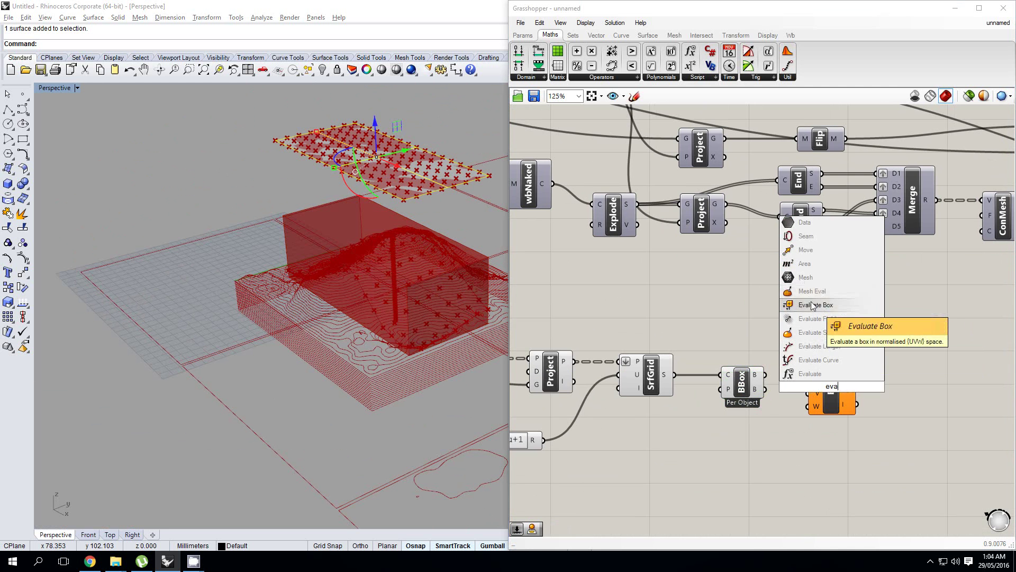
left_click(813, 306)
left_click_drag(805, 366, 807, 368)
left_click_drag(831, 390, 839, 399)
Step: Duplicate the 0.000 W parameter slider near the new Evaluate Box and wire the copy into its W input
scroll(731, 319, "down", 2)
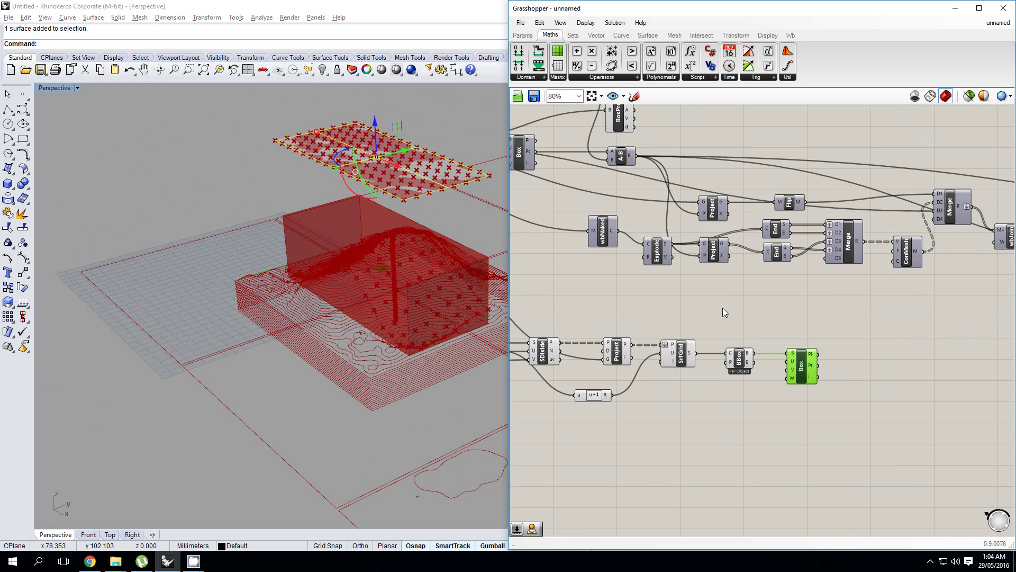
right_click_drag(722, 307, 835, 369)
left_click_drag(612, 147, 640, 174, "alt")
scroll(879, 412, "up", 3)
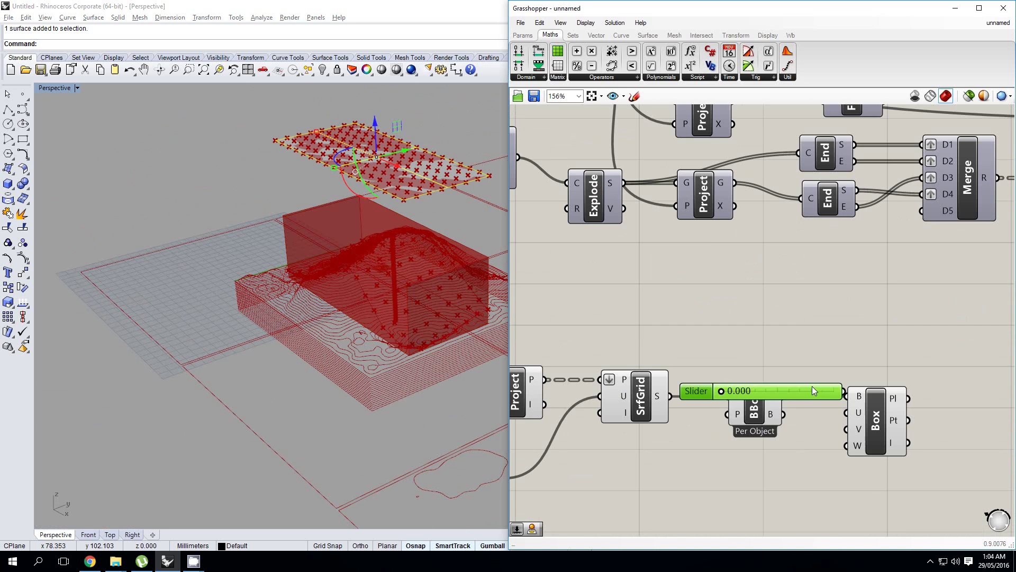
left_click_drag(812, 386, 849, 446)
right_click_drag(986, 447, 836, 335)
left_click(866, 329)
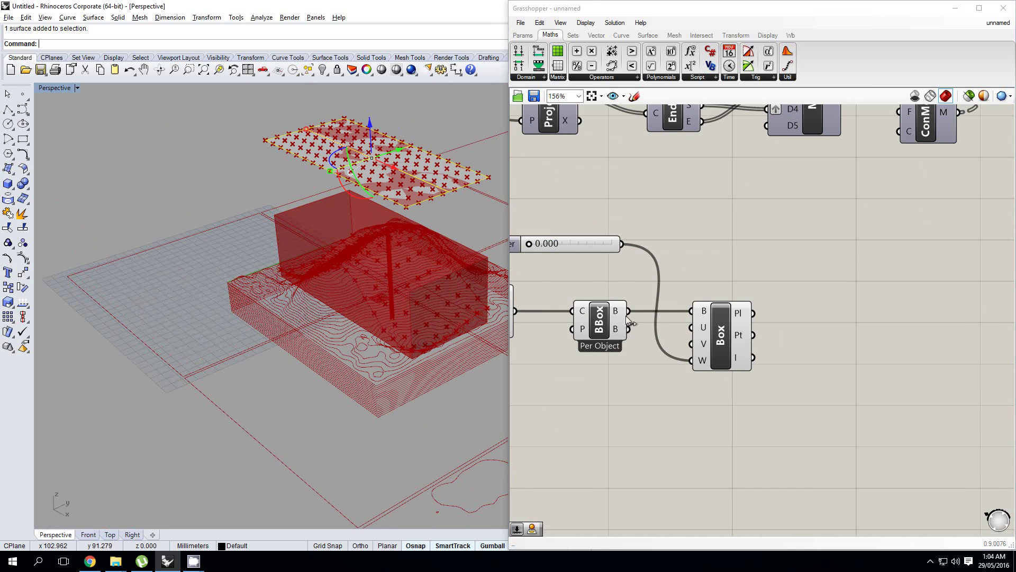
Step: Add a Unit Z vector component and place it below the new Evaluate Box
right_click_drag(668, 329, 652, 327)
double_click(814, 319)
type("m")
double_click(812, 323)
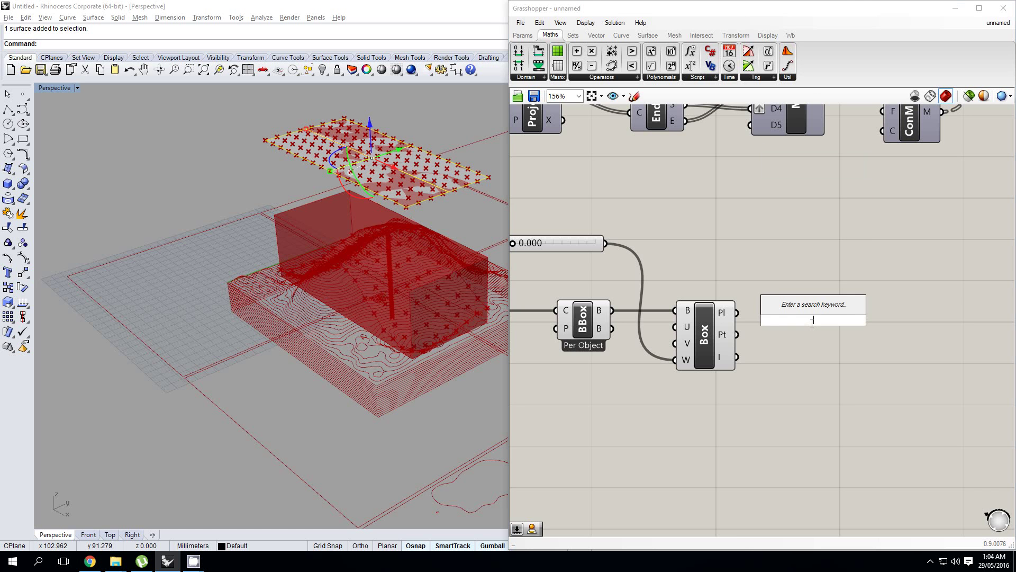
key("Escape")
right_click(799, 313)
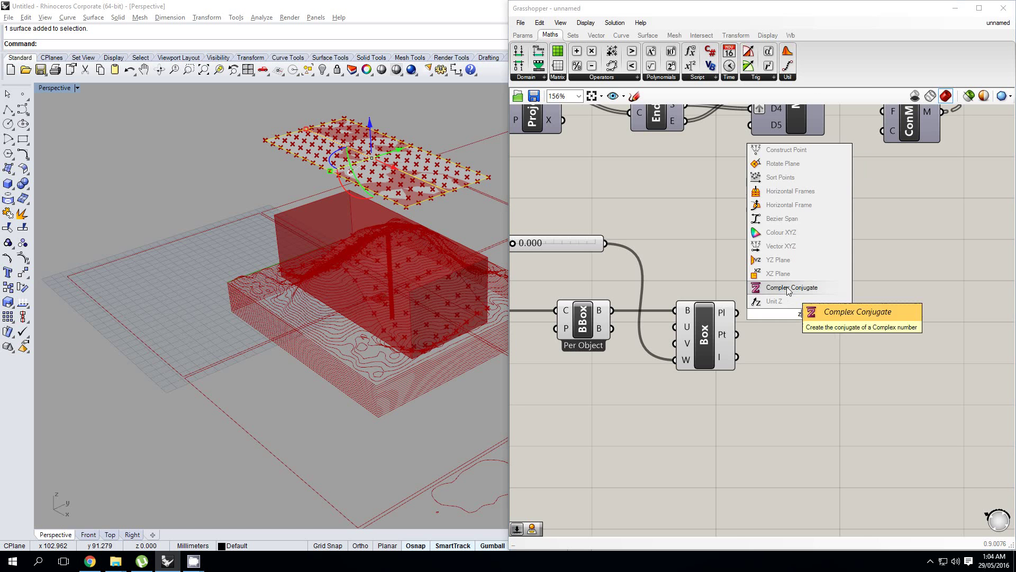
left_click(791, 301)
scroll(786, 351, "down", 3)
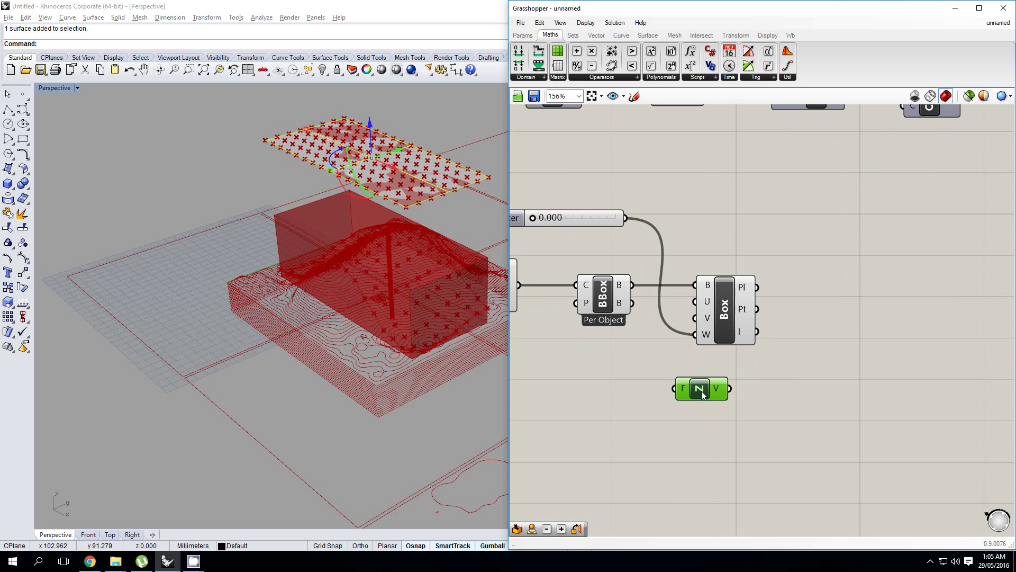
right_click_drag(778, 331, 707, 346)
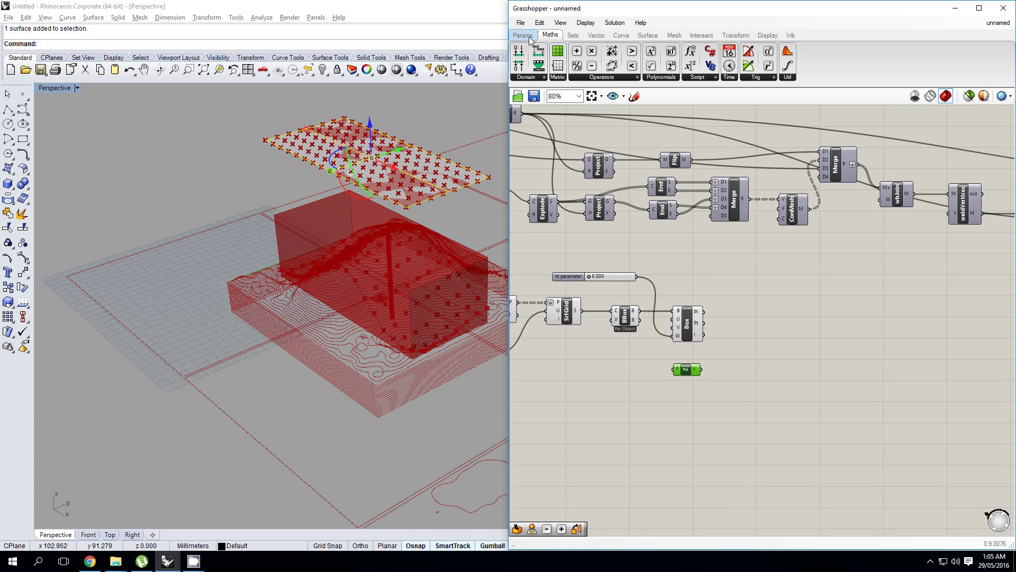
Step: Duplicate the 10.000 Factor slider below the new components and wire the copy into Unit Z's F input
left_click(523, 35)
right_click_drag(651, 121, 853, 208)
scroll(645, 180, "down", 2)
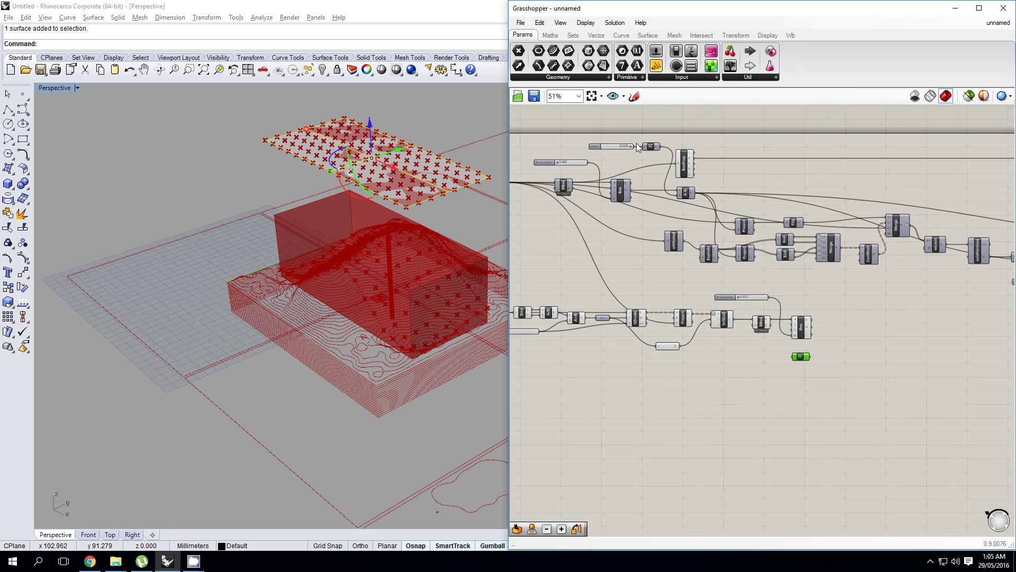
left_click(618, 150)
left_click_drag(720, 365, 732, 360, "alt")
scroll(763, 362, "up", 4)
right_click_drag(763, 362, 668, 362)
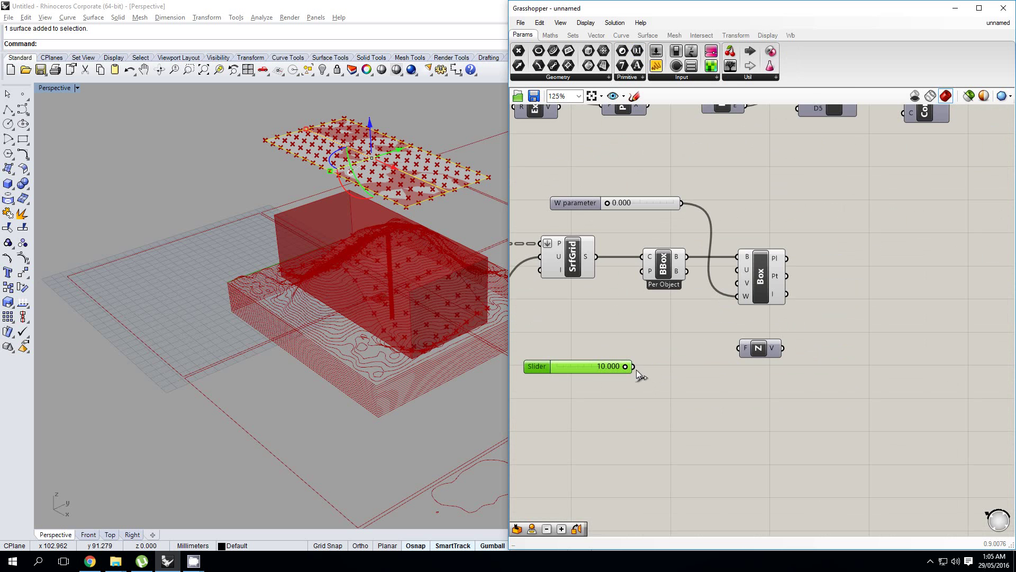
left_click_drag(636, 368, 737, 348)
Step: Add an A−B subtraction, wiring Evaluate Box's Pt output into A and Unit Z's V output into B
left_click(810, 334)
right_click_drag(881, 289, 762, 304)
double_click(797, 296)
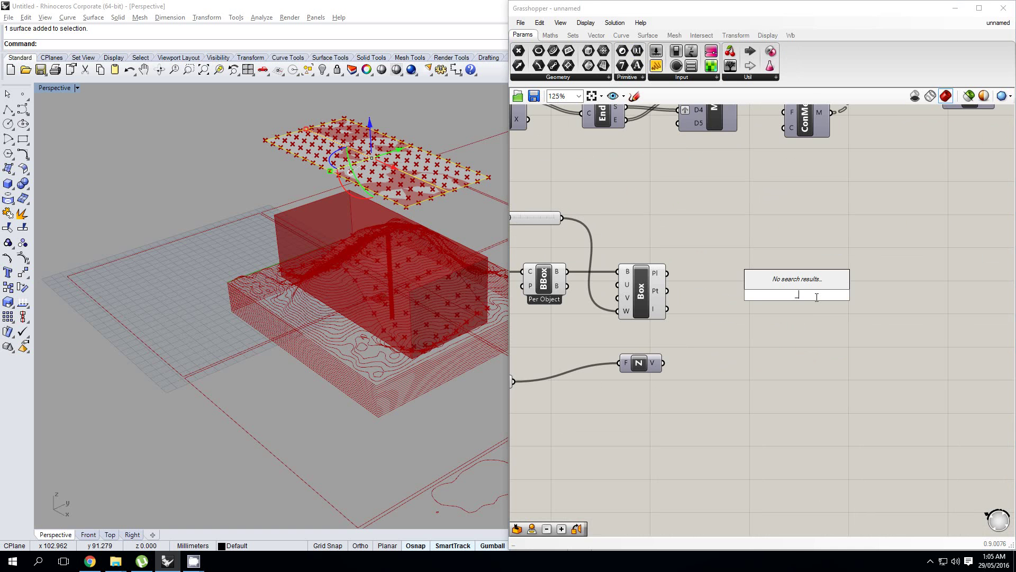
key("Return")
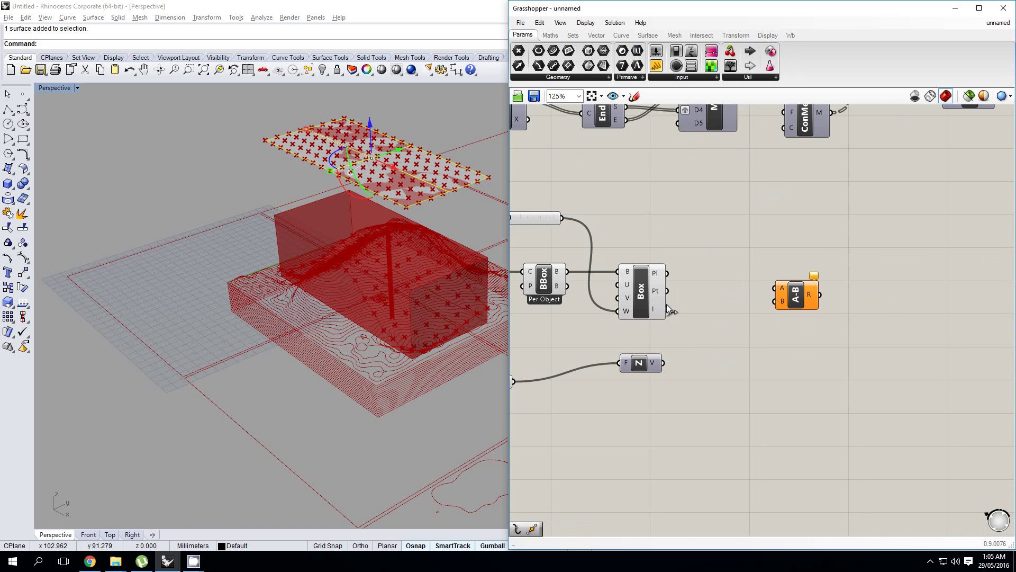
left_click_drag(784, 296, 767, 299)
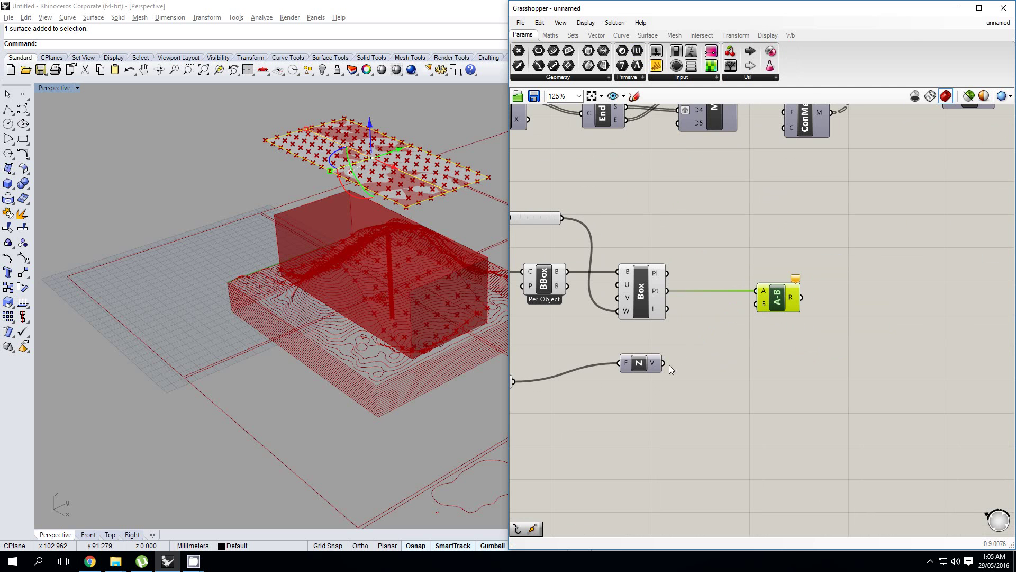
left_click_drag(764, 304, 764, 304)
left_click_drag(782, 307, 753, 307)
scroll(783, 331, "down", 2)
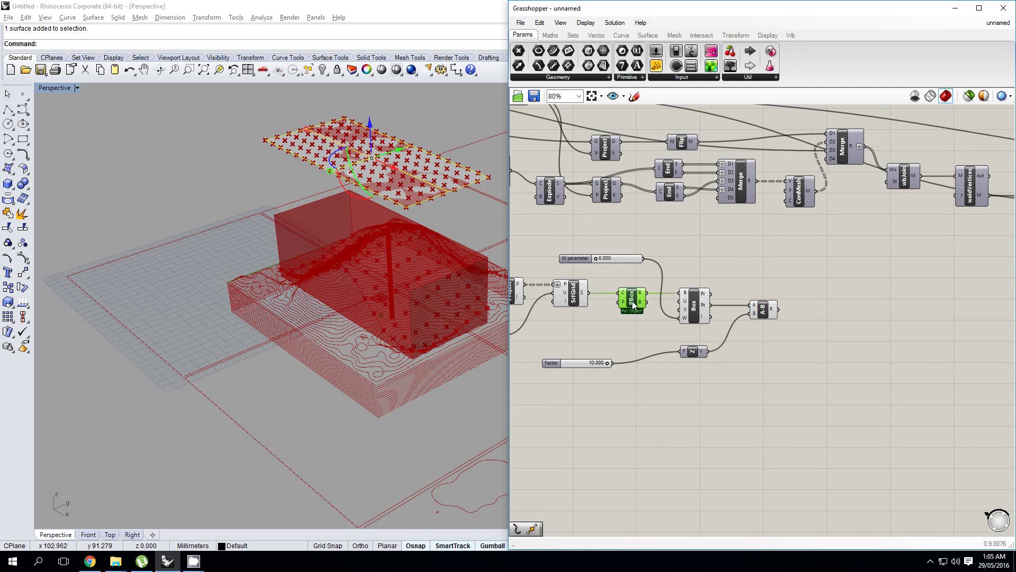
Step: Add a Project component that projects geometry onto a plane, placing it after the new A−B subtraction
right_click_drag(810, 371, 860, 366)
scroll(624, 364, "up", 2)
right_click_drag(787, 326, 643, 345)
left_click(896, 353)
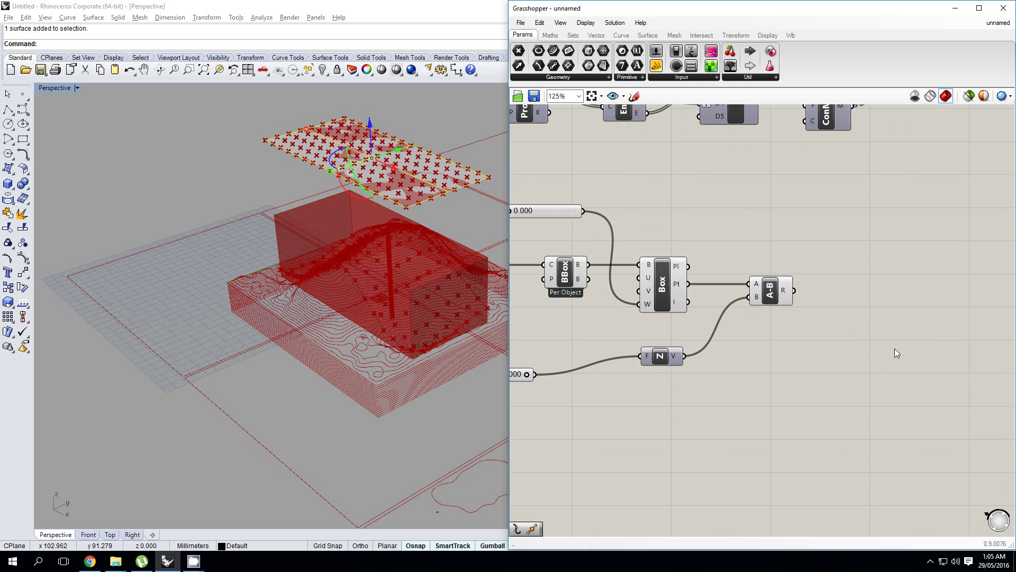
double_click(897, 353)
type("pro")
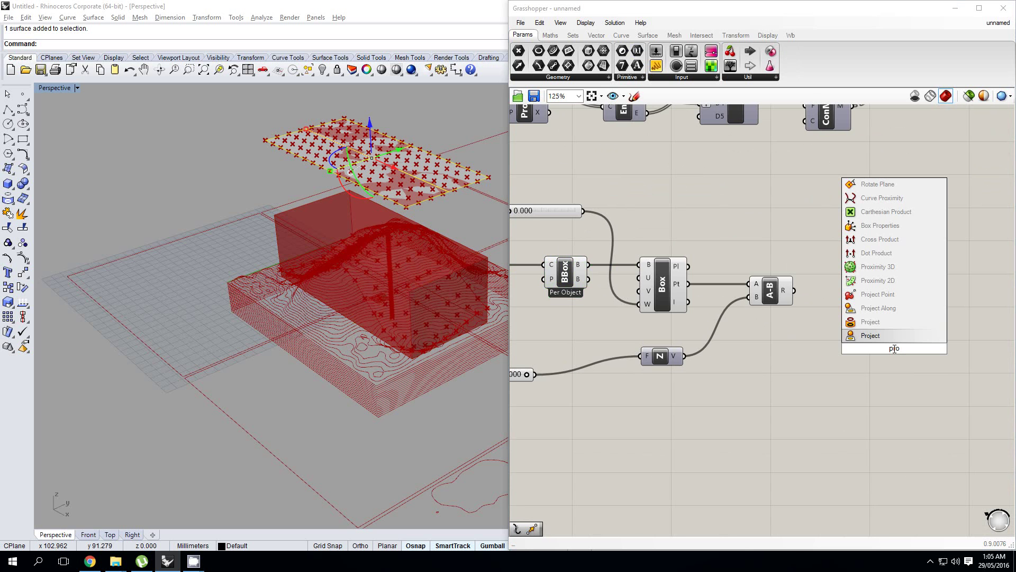
key("Up")
key("Down")
key("Return")
right_click_drag(856, 319, 870, 322)
scroll(746, 339, "down", 3)
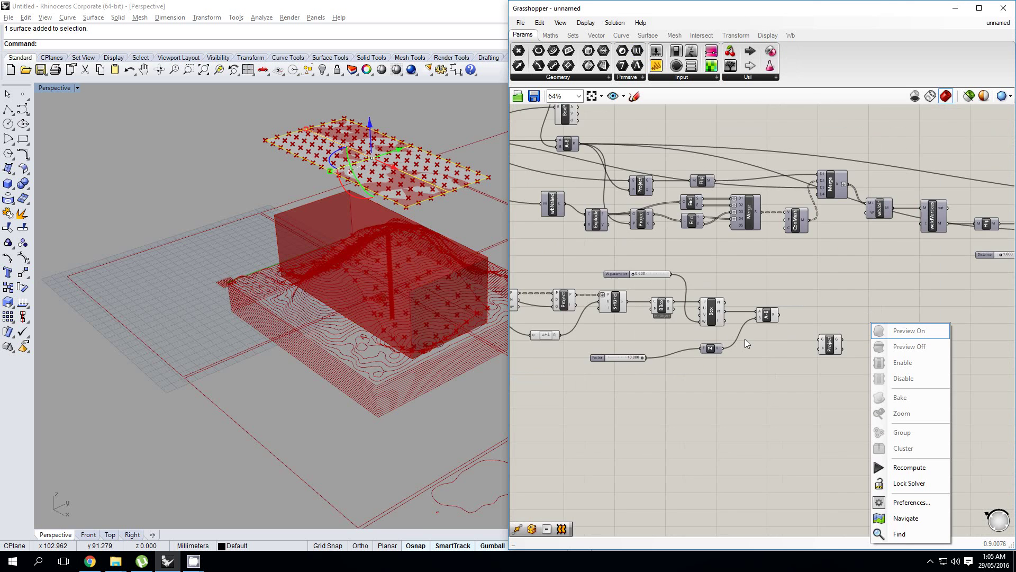
Step: Wire Surface From Points' S output into Project's G input and the A−B result into its P input
right_click_drag(745, 339, 815, 323)
left_click(698, 289)
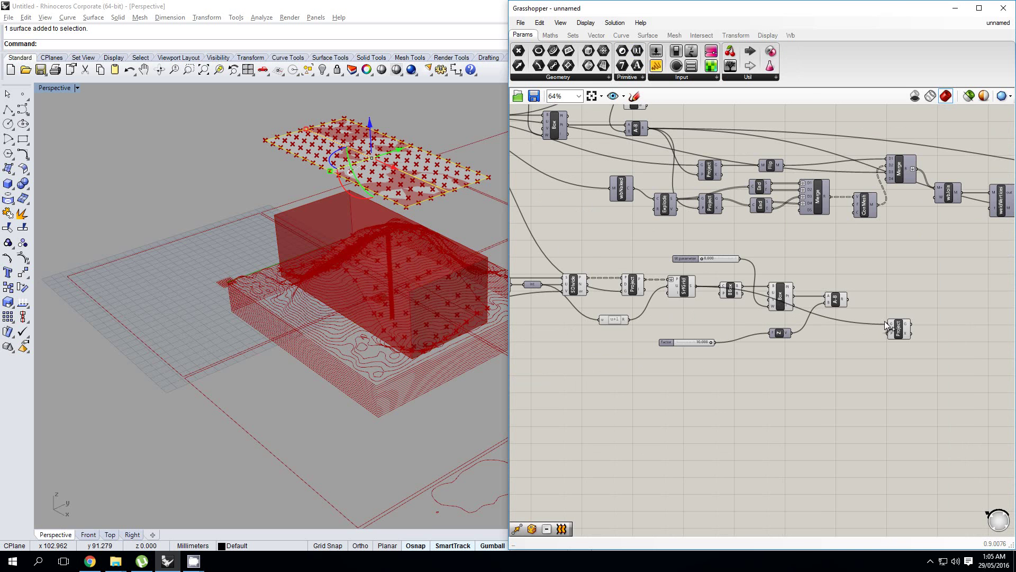
scroll(884, 321, "up", 3)
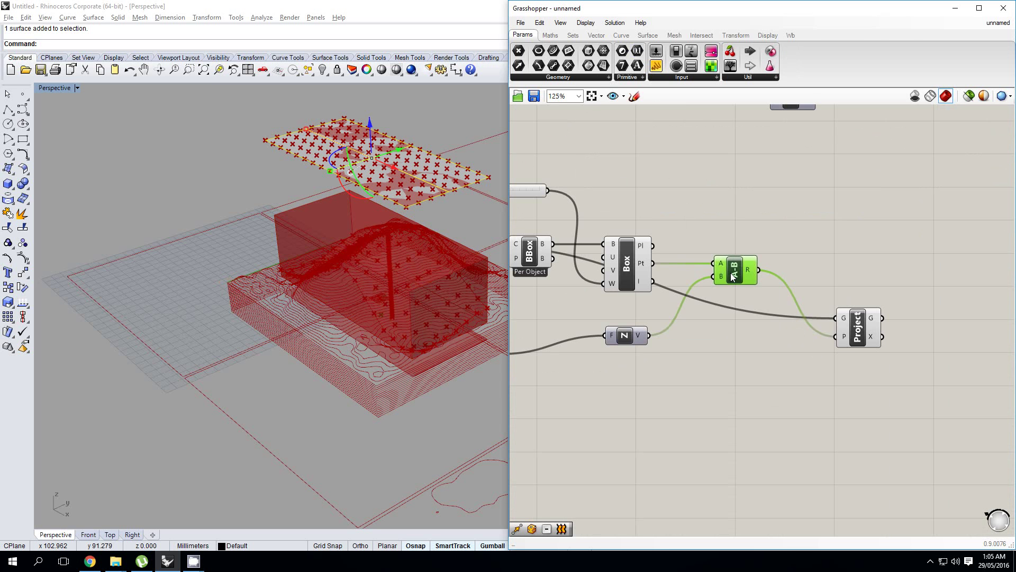
right_click_drag(656, 327, 755, 314)
scroll(754, 314, "down", 1)
left_click(598, 303)
right_click_drag(598, 303, 666, 309)
Step: Test the projected plane's height by lowering the new Factor slider and raising it to 9.680
scroll(370, 347, "down", 2)
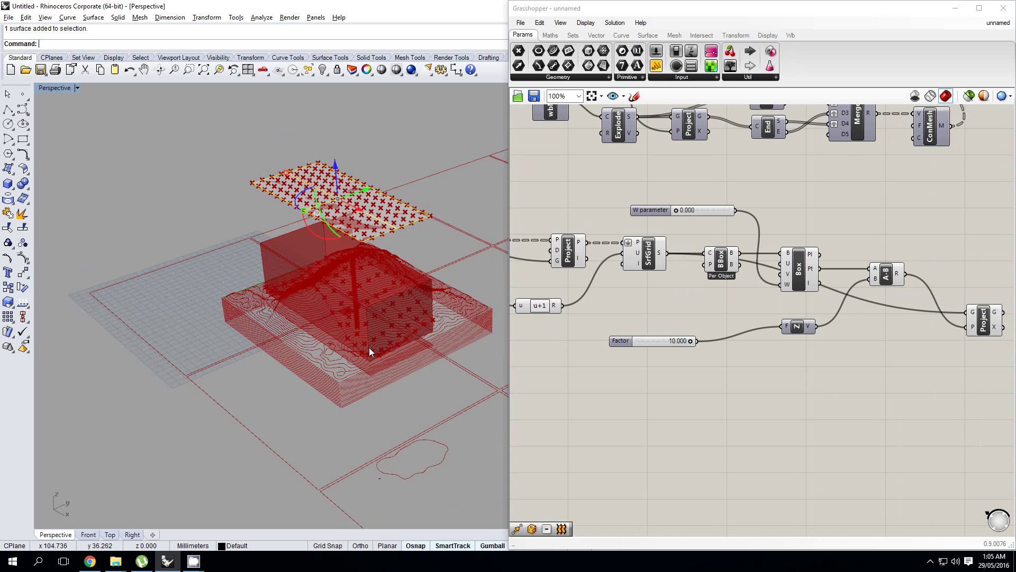
right_click_drag(370, 347, 416, 326)
scroll(416, 326, "up", 5)
scroll(416, 326, "down", 5)
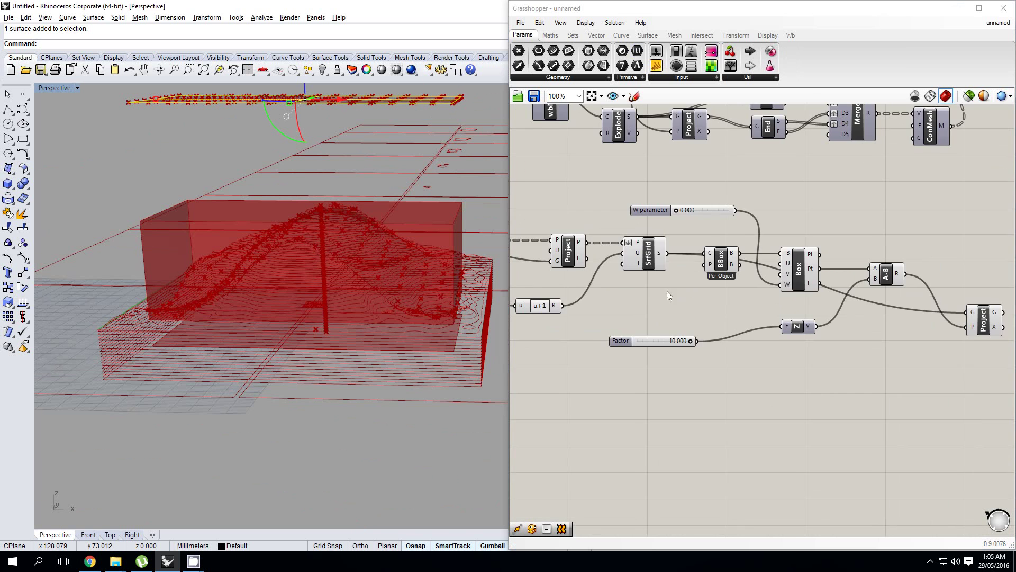
scroll(670, 331, "up", 2)
left_click_drag(705, 343, 571, 342)
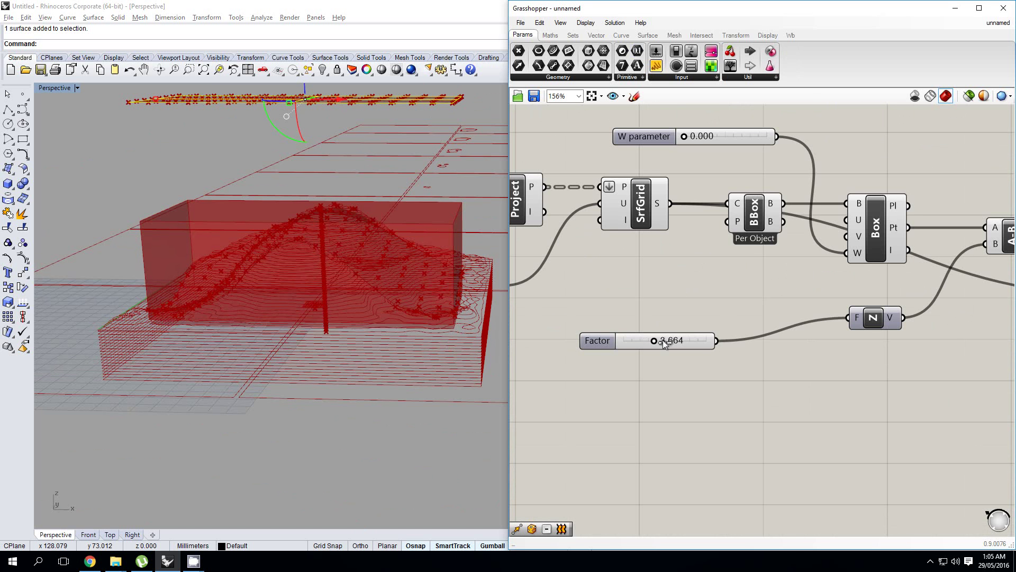
left_click_drag(663, 343, 710, 342)
Step: Examine the bounding box and the flat projected surface beneath the terrain from several angles in the Perspective viewport
scroll(353, 307, "up", 6)
right_click_drag(354, 308, 331, 285)
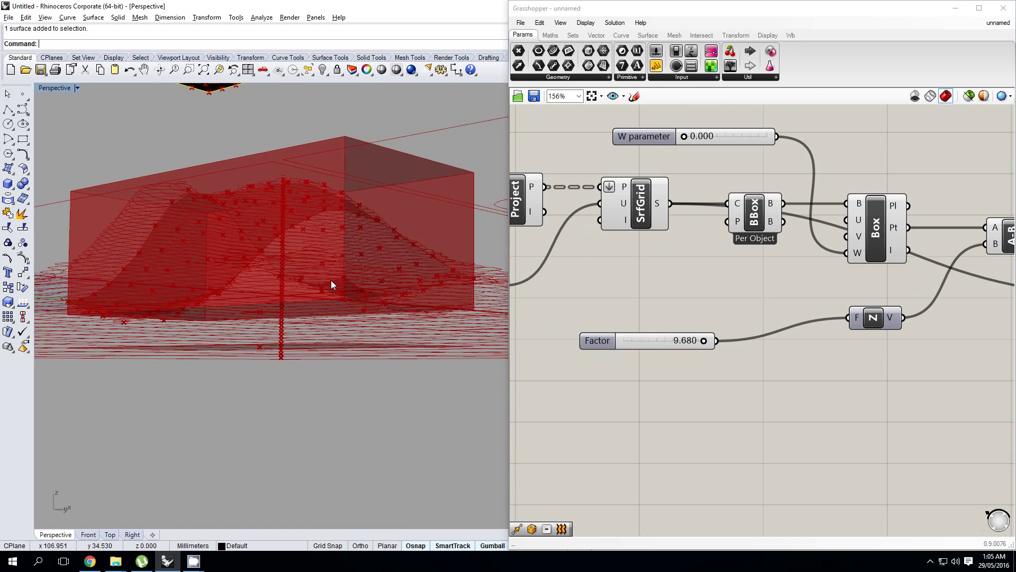
scroll(334, 283, "down", 5)
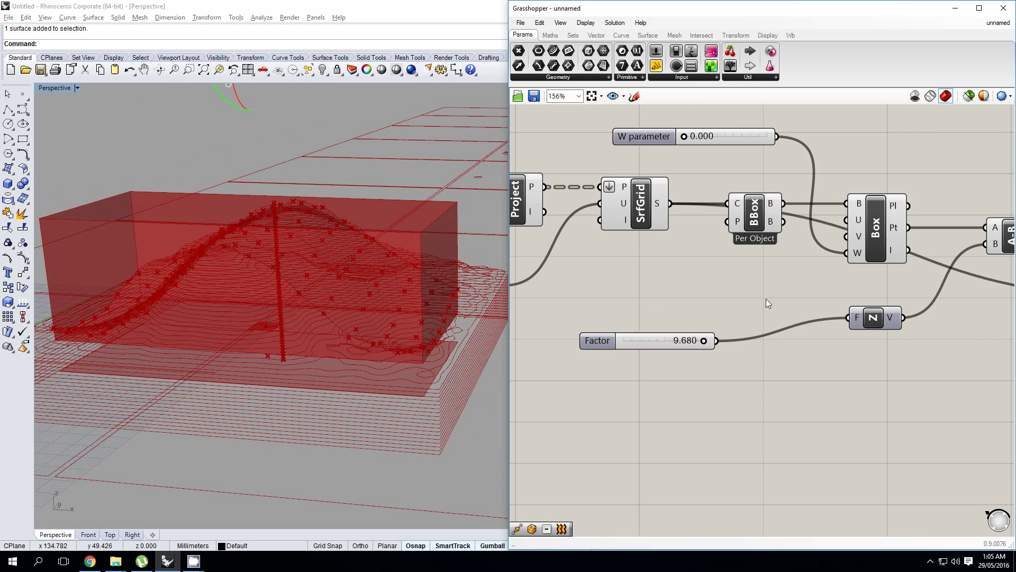
scroll(766, 302, "down", 3)
right_click_drag(767, 303, 744, 318)
scroll(720, 327, "up", 4)
right_click_drag(316, 283, 312, 300)
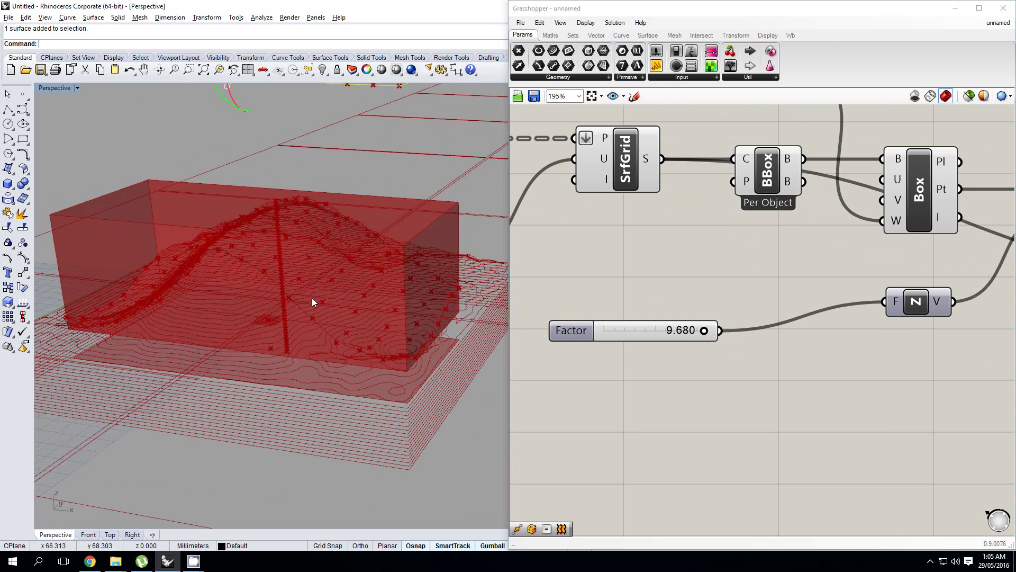
scroll(318, 303, "up", 5)
right_click_drag(407, 316, 375, 313)
scroll(373, 314, "down", 5)
right_click_drag(371, 313, 359, 295)
right_click_drag(701, 336, 694, 336)
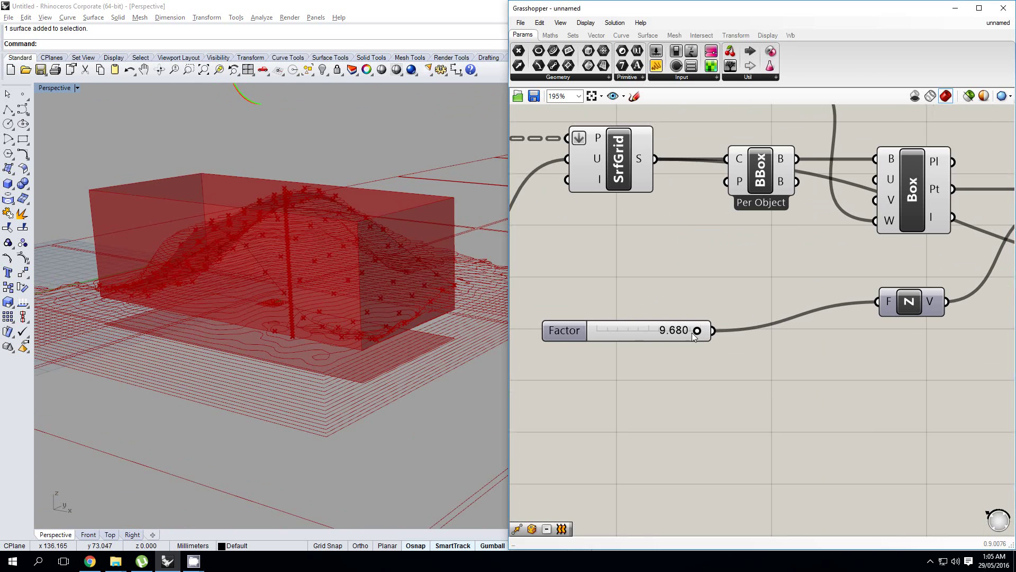
Step: Lower the new Factor slider to 4.273 to test the projected surface's offset below the bounding box
scroll(692, 333, "up", 1)
left_click_drag(699, 331, 614, 331)
scroll(679, 300, "down", 2)
right_click(679, 300)
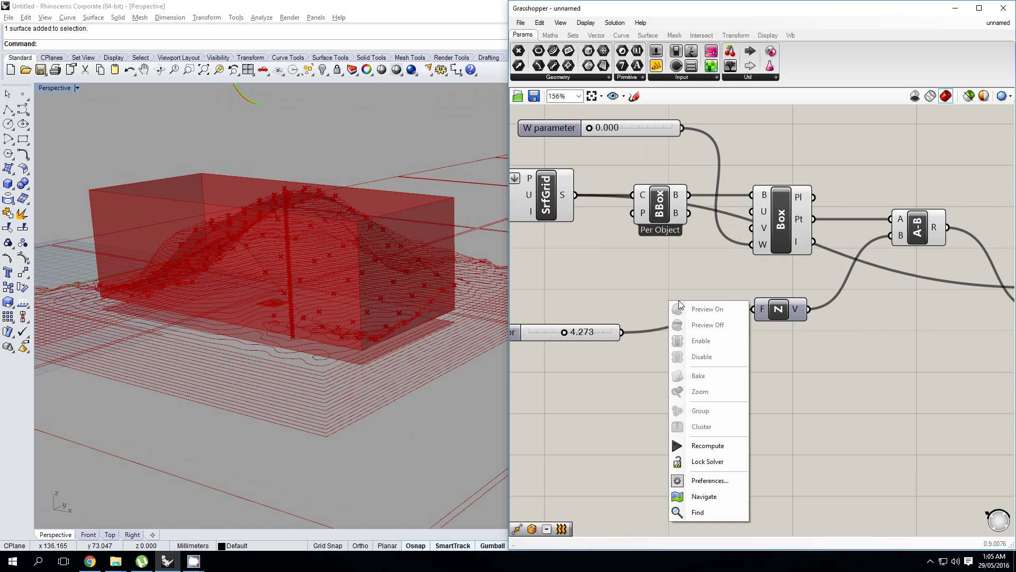
Step: Raise the new Factor slider towards its maximum and select the new Project component to highlight its flat surface
right_click_drag(841, 290, 729, 292)
scroll(741, 296, "down", 1)
right_click_drag(544, 336, 588, 328)
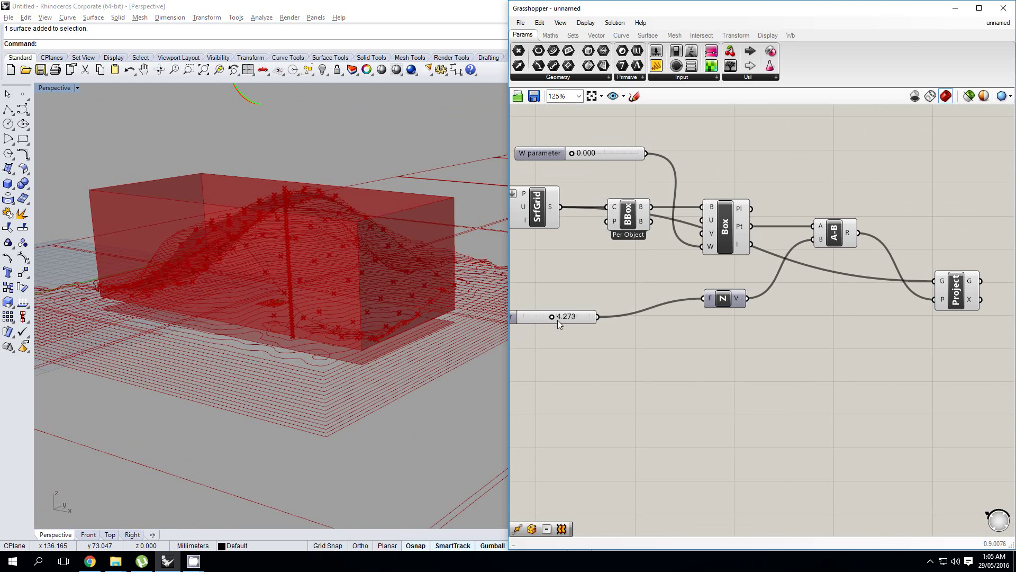
left_click_drag(559, 319, 633, 327)
right_click_drag(875, 290, 737, 303)
left_click(822, 302)
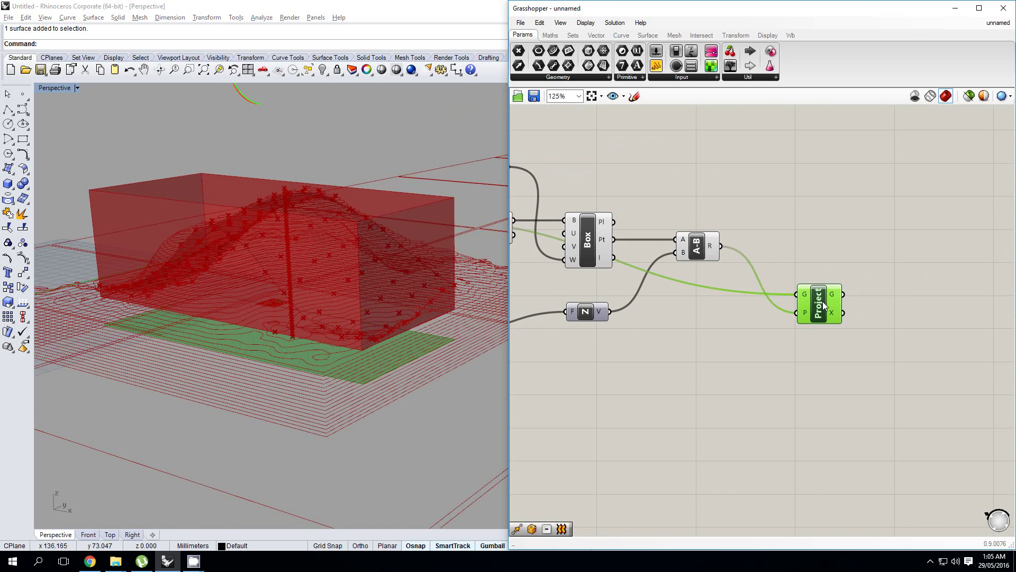
Step: Add a Merge component beside the Project component at the end of the base-surface branch
right_click_drag(927, 278, 945, 292)
left_click(818, 272)
double_click(866, 373)
double_click(941, 313)
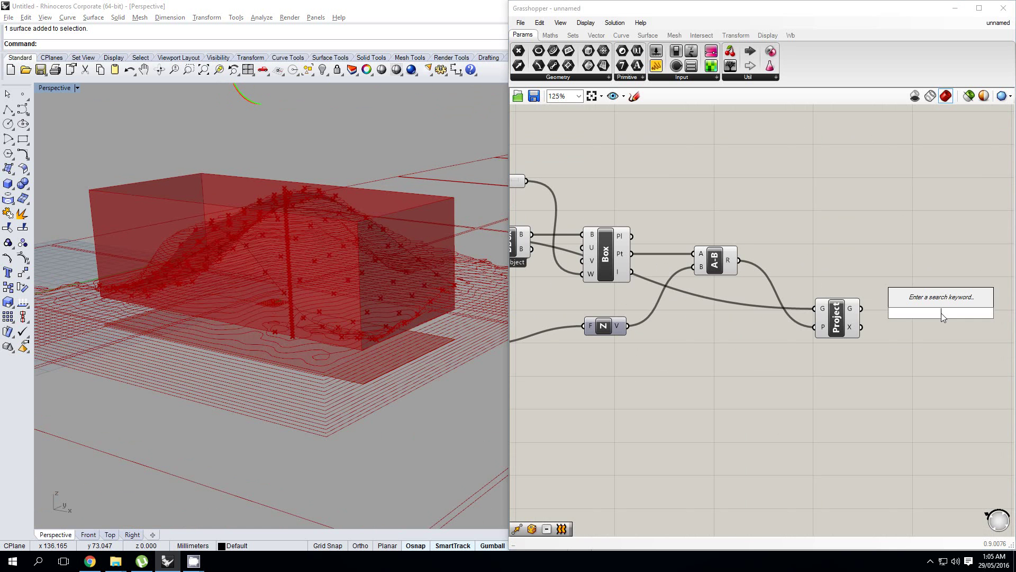
type("me")
key("Return")
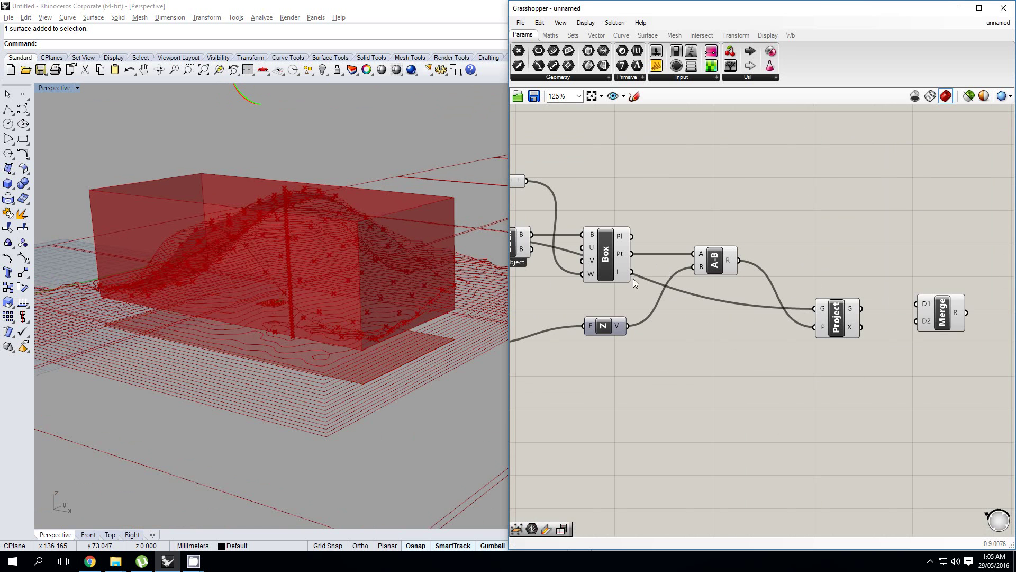
Step: Wire the SrfGrid surface output into the Merge component's D1 input
scroll(635, 275, "down", 3)
right_click_drag(608, 261, 678, 269)
left_click(701, 255)
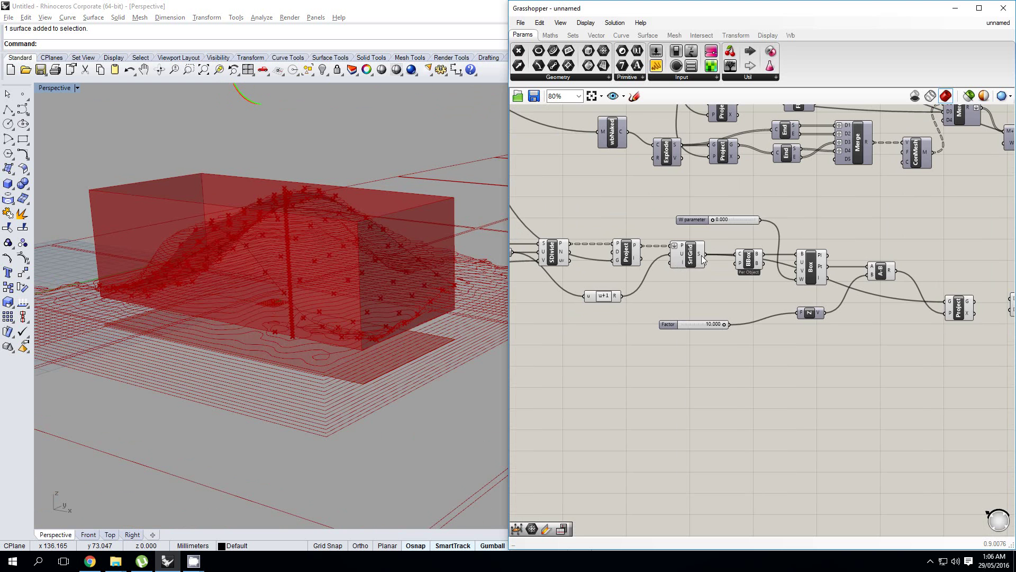
scroll(698, 258, "down", 2)
left_click_drag(702, 257, 897, 284)
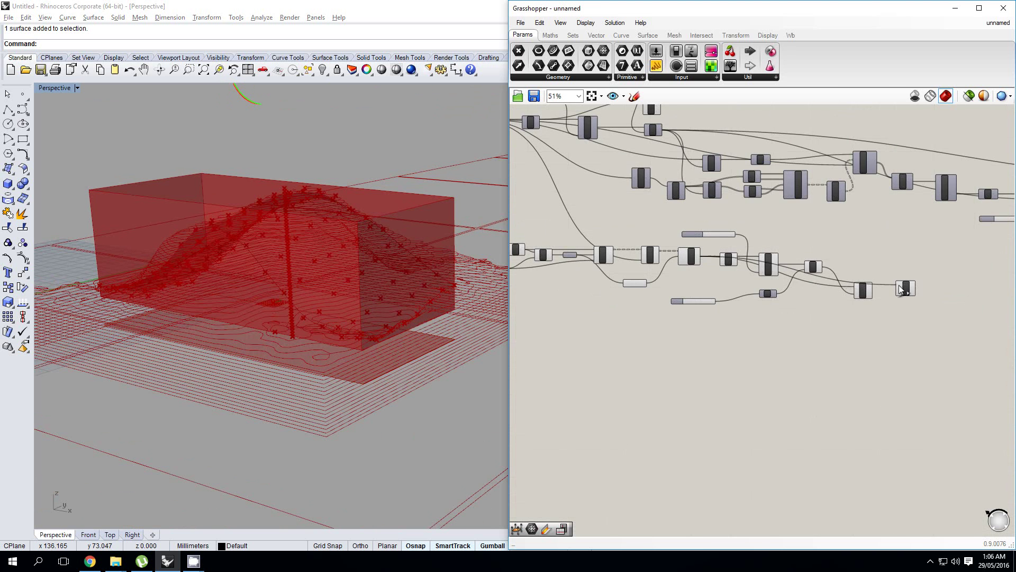
scroll(880, 291, "up", 6)
right_click_drag(880, 290, 649, 331)
Step: Wire the Project component's geometry output into Merge's D2 input and remove the spare D3 input
left_click(618, 319)
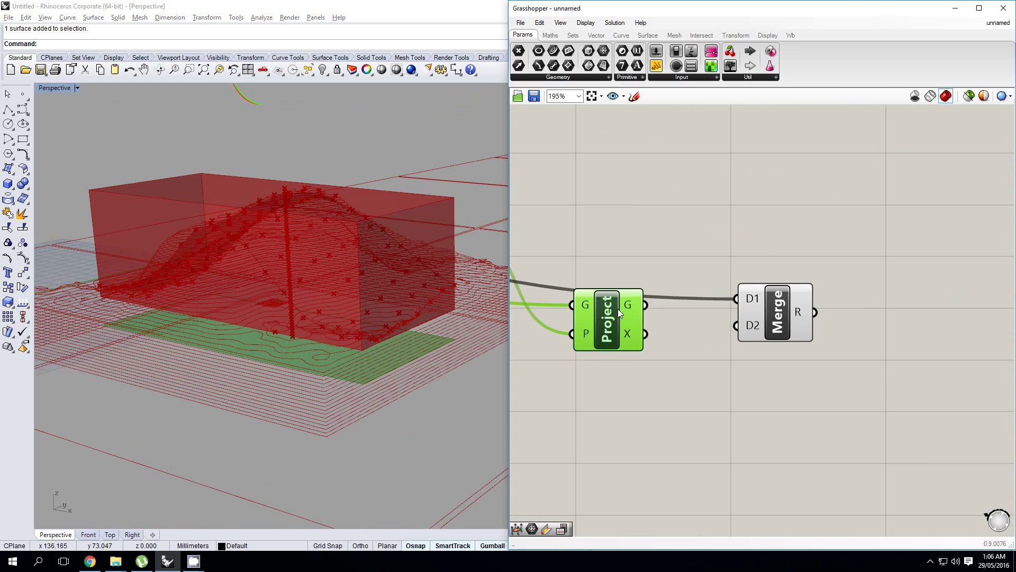
scroll(731, 325, "down", 4)
left_click_drag(743, 323, 743, 321)
left_click(743, 318)
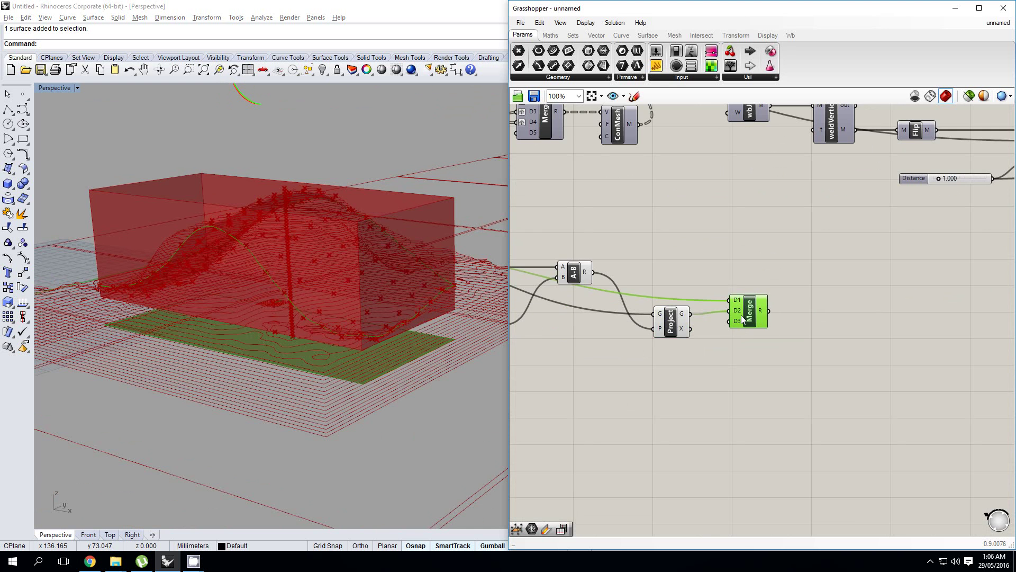
scroll(738, 319, "up", 7)
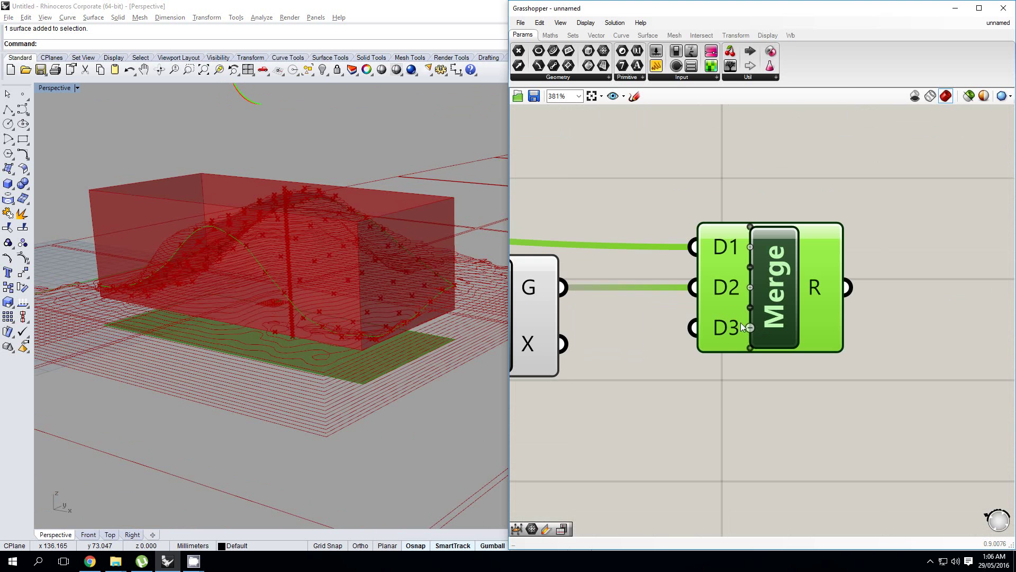
right_click_drag(767, 301, 693, 318)
scroll(733, 281, "down", 3)
double_click(802, 302)
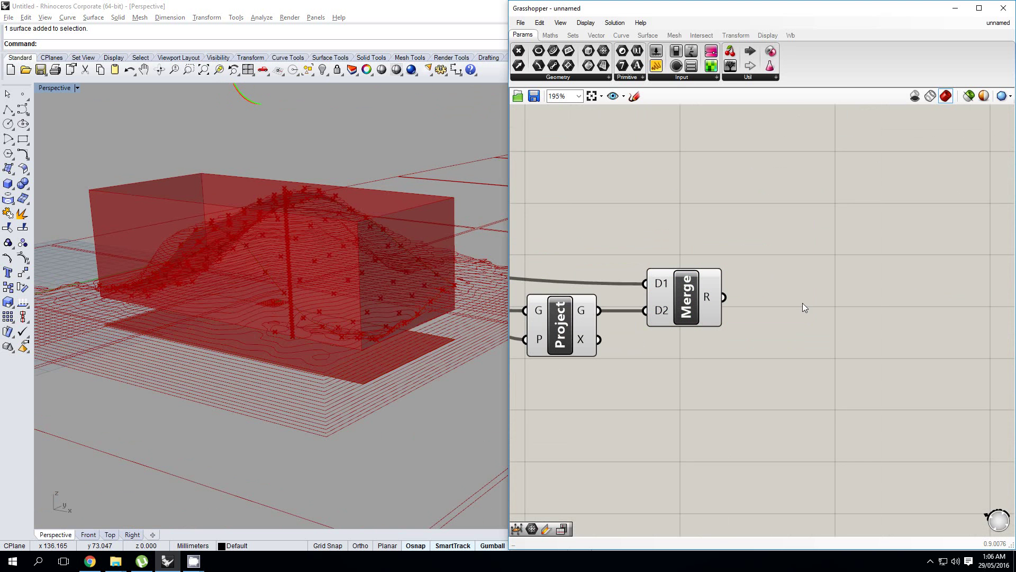
type("log")
key("Return")
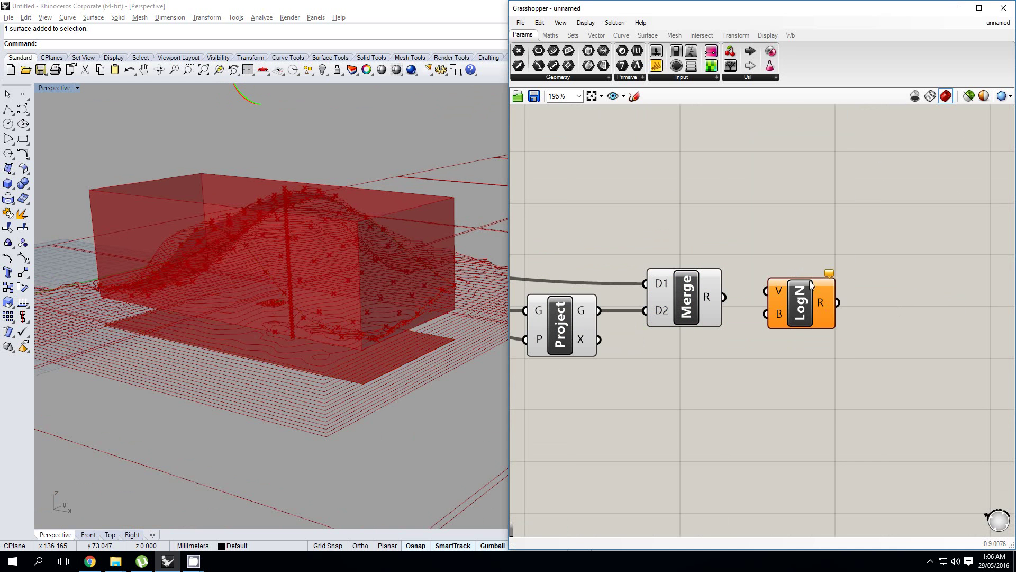
left_click(783, 301)
key("Delete")
Step: Add a Loft component after the Merge component
double_click(783, 301)
type("loft")
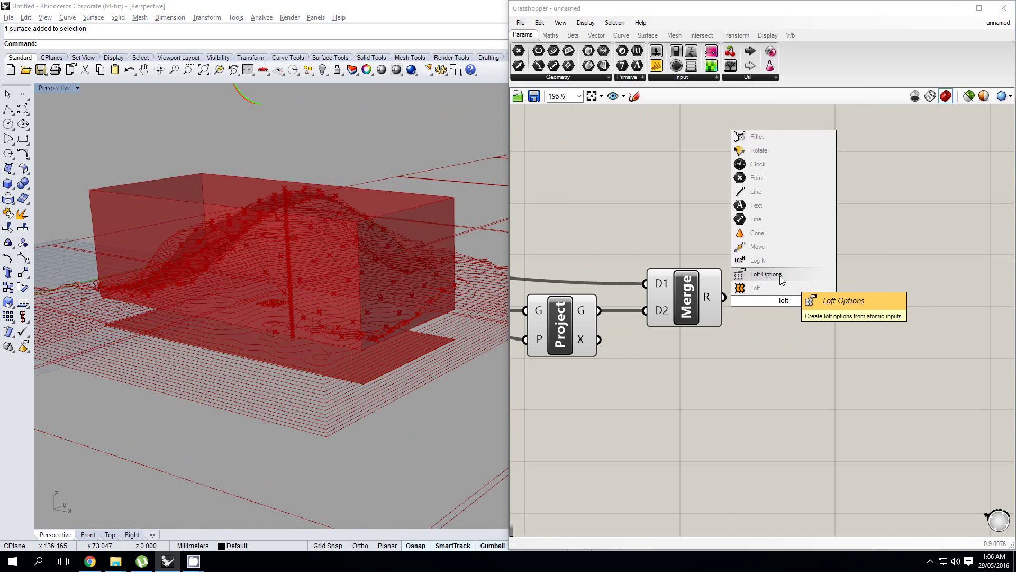
left_click(773, 287)
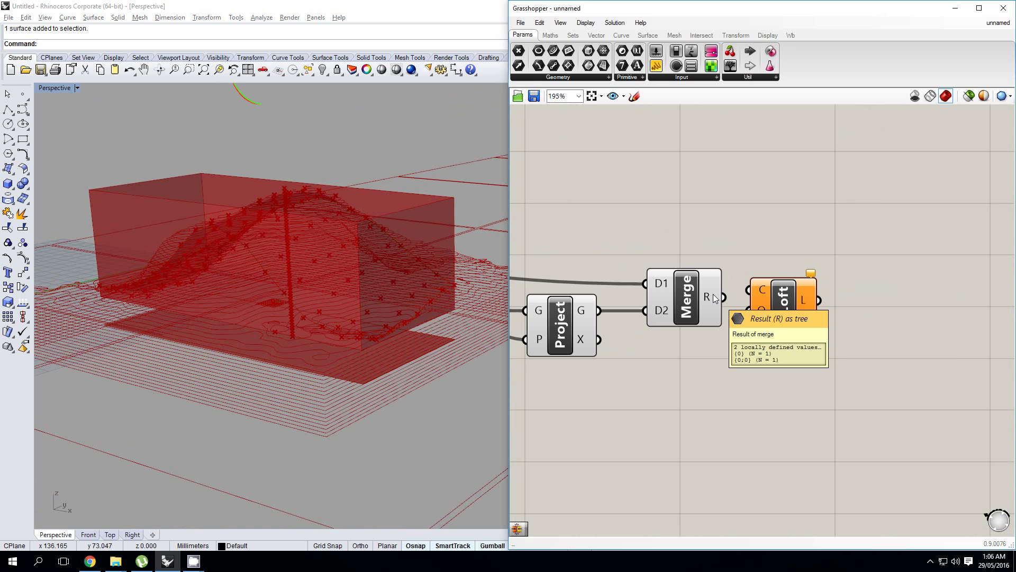
Step: Flatten the D1 and D2 inputs of the Merge component
right_click(709, 299)
right_click(662, 290)
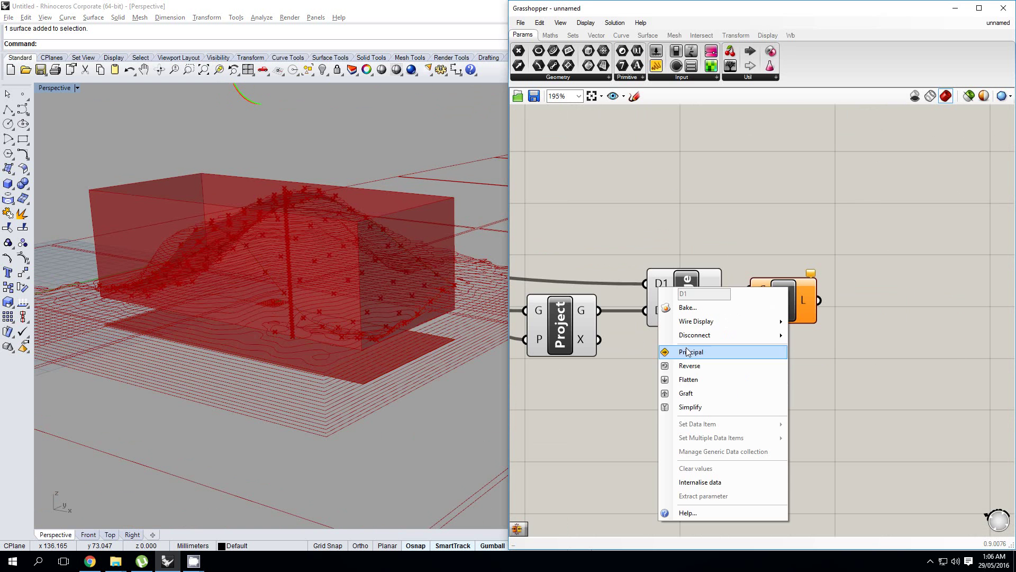
left_click(688, 379)
right_click(660, 313)
left_click(688, 407)
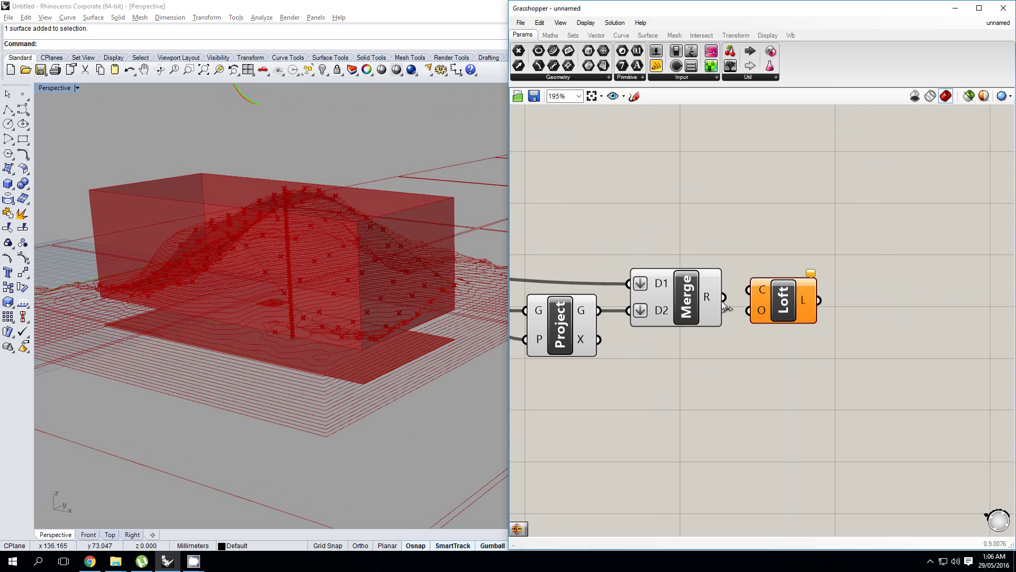
Step: Connect Merge's result to the C input of the Loft component and show the loft in the Perspective viewport
left_click_drag(751, 291, 753, 292)
left_click_drag(790, 303, 808, 309)
right_click_drag(209, 353, 247, 305)
middle_click(801, 310)
left_click(834, 342)
Step: Add a Brep Join component after the Loft component
scroll(424, 347, "down", 4)
right_click_drag(939, 354, 795, 319)
scroll(795, 319, "down", 2)
double_click(796, 310)
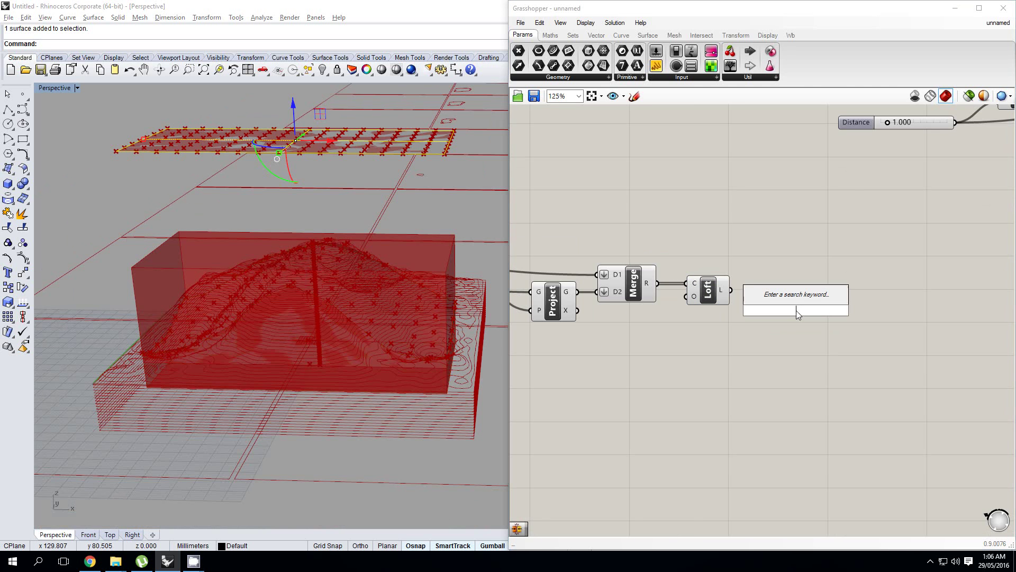
type("brep")
key("Up")
key("Up")
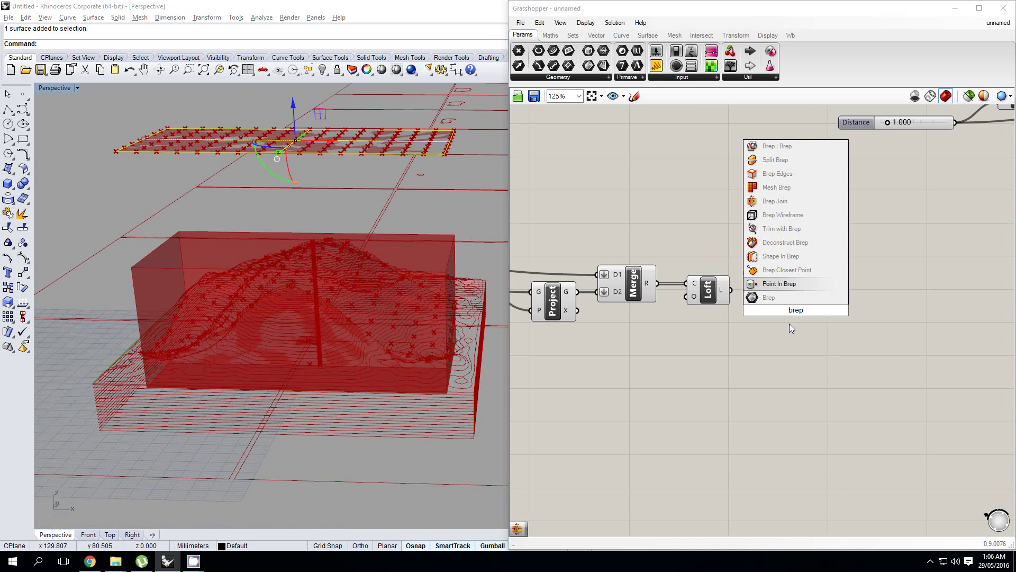
key("Down")
key("Up")
key("Up")
key("Up")
key("Up")
key("Up")
key("Up")
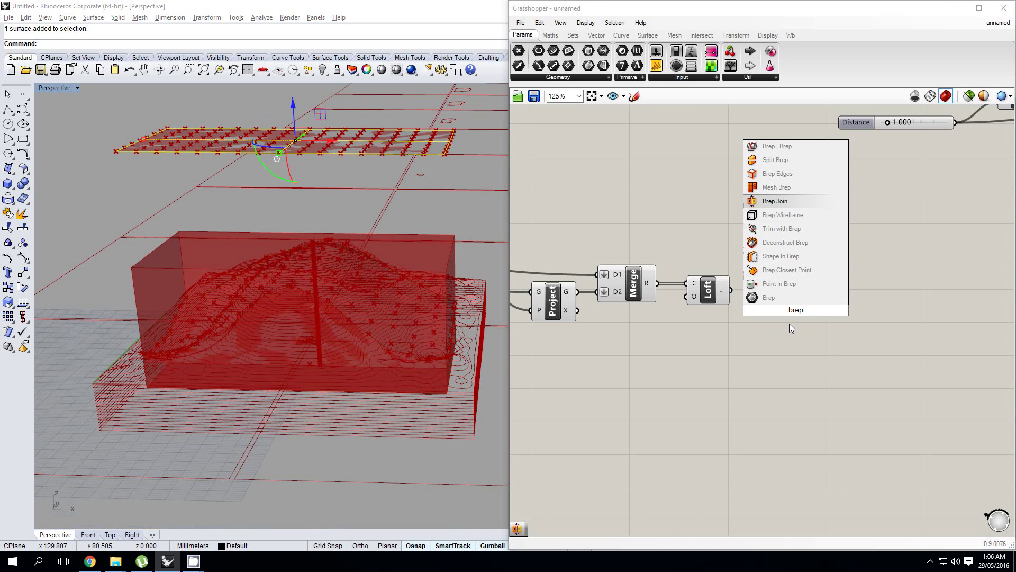
key("Return")
Step: Connect the Loft output to the B input of the Brep Join component
right_click_drag(658, 289, 689, 276)
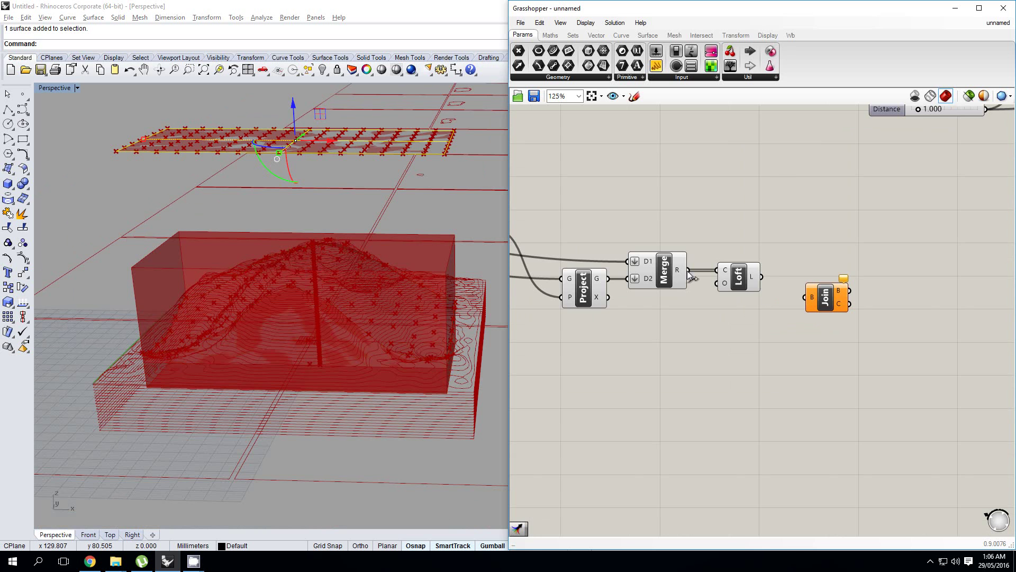
left_click_drag(761, 276, 811, 283, "shift")
scroll(812, 283, "up", 3)
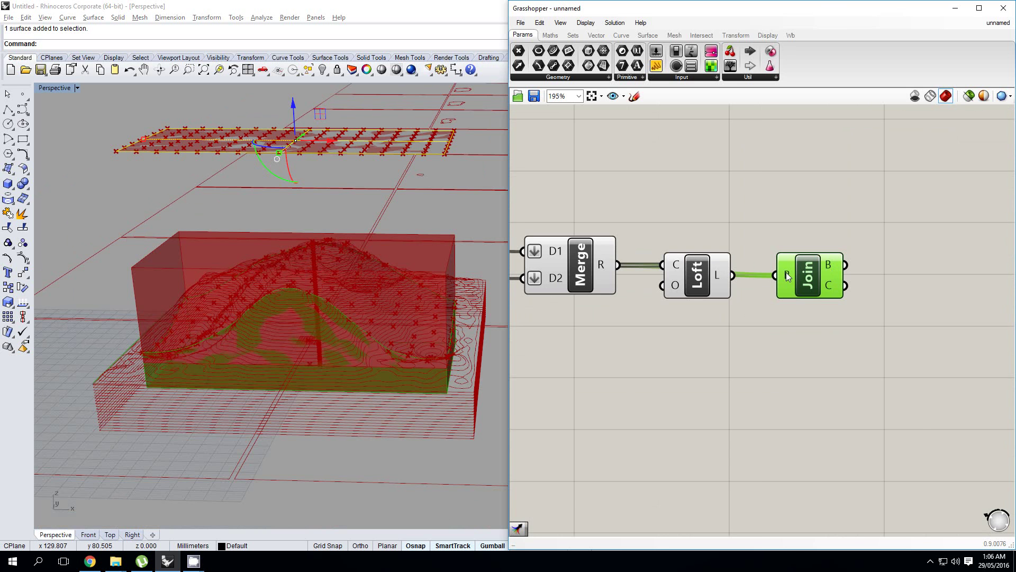
Step: Turn off the preview of the Project, Merge and Loft components that feed Brep Join
scroll(783, 334, "down", 3)
left_click_drag(790, 342, 616, 214)
middle_click(617, 214)
left_click(652, 180)
right_click_drag(578, 213, 746, 228)
right_click(746, 228)
left_click(680, 340)
Step: Turn off the preview of the components from SDivide through the A-B subtraction
scroll(688, 340, "down", 3)
right_click_drag(711, 339, 749, 337)
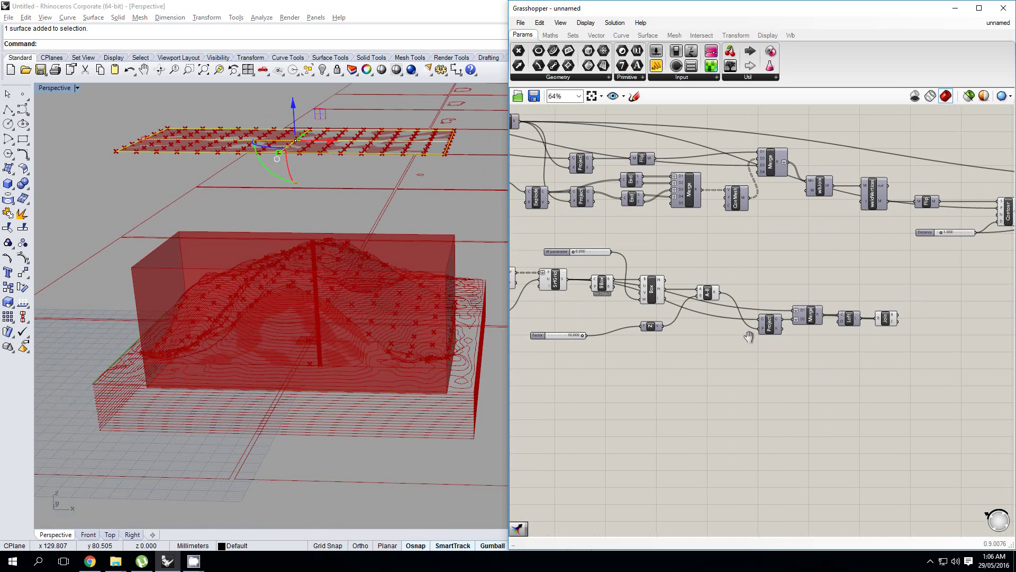
scroll(749, 337, "down", 1)
scroll(785, 364, "down", 1)
left_click_drag(786, 364, 561, 297)
middle_click(567, 293)
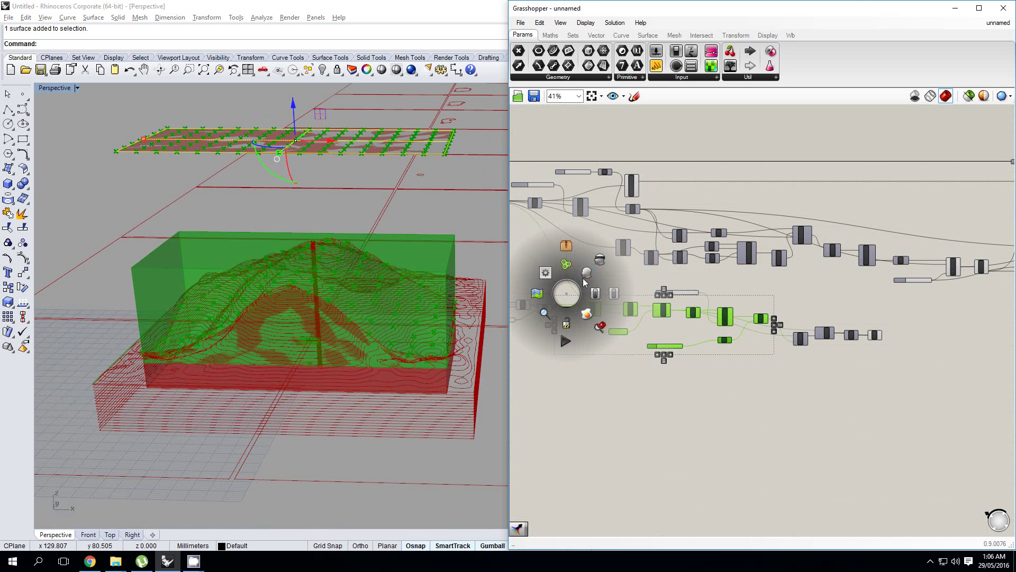
left_click(585, 278)
Step: Turn off the preview of the Srf, Dim, A/B and A×B components at the start of the surface grid branch
right_click_drag(743, 309, 890, 315)
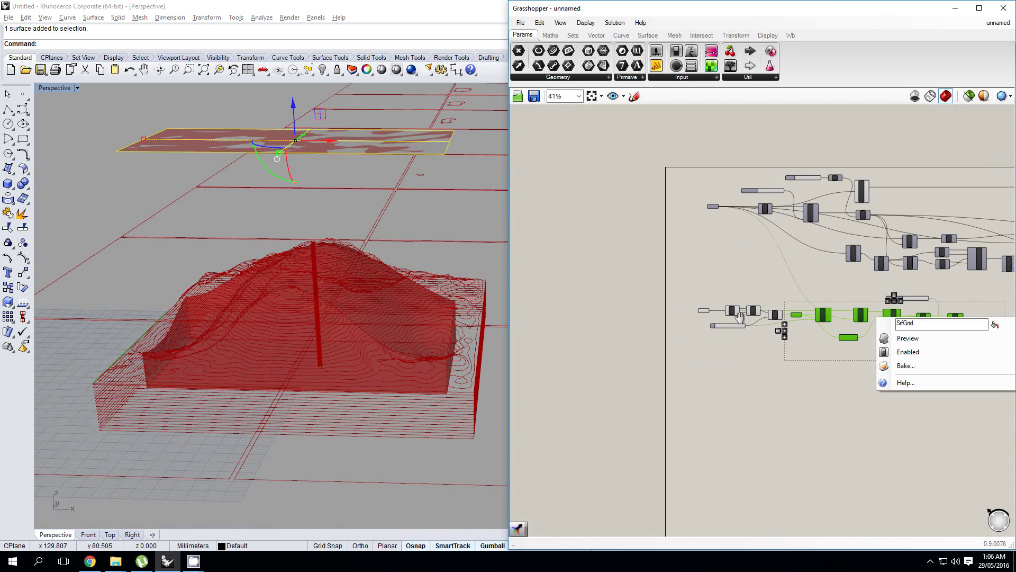
left_click(750, 318)
scroll(749, 318, "up", 3)
left_click_drag(822, 376, 633, 264)
middle_click(634, 262)
left_click(665, 232)
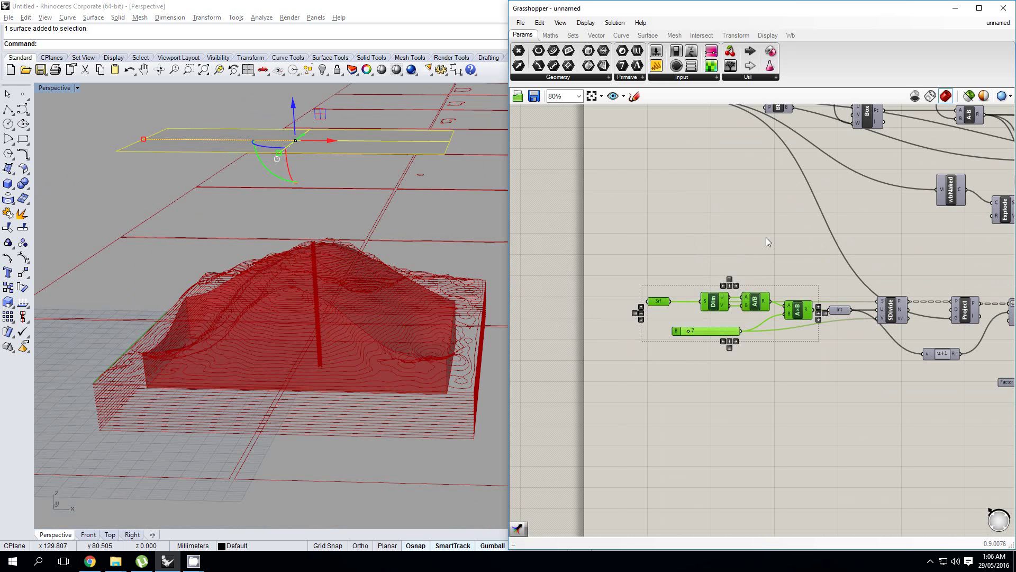
Step: Select the Join component and examine its lofted terrain form up close in the Perspective viewport
left_click(810, 243)
right_click_drag(841, 247, 689, 237)
right_click_drag(993, 311, 365, 241)
scroll(710, 305, "up", 2)
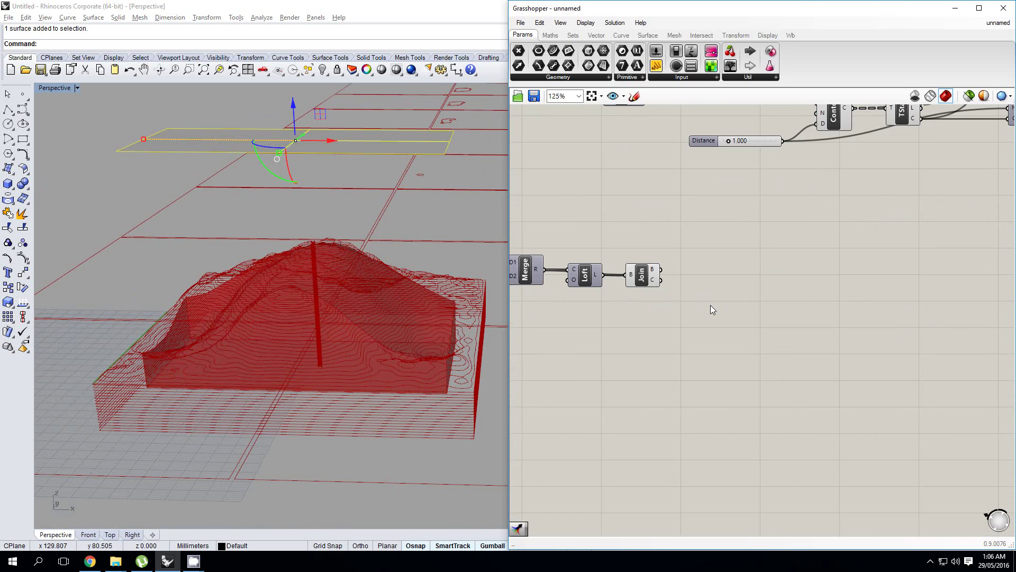
left_click(628, 268)
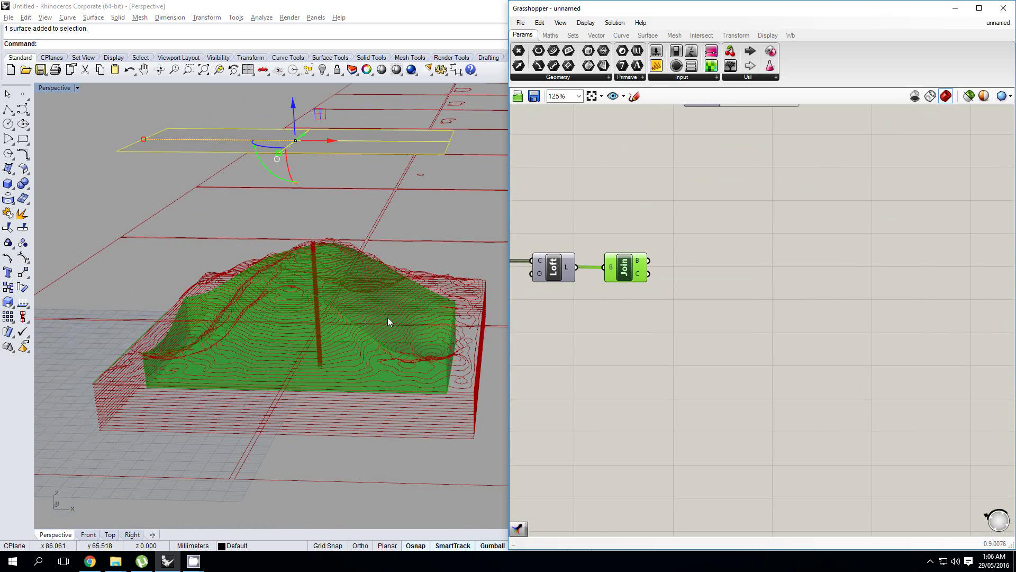
right_click_drag(387, 317, 200, 300)
scroll(198, 296, "down", 4)
middle_click(617, 274)
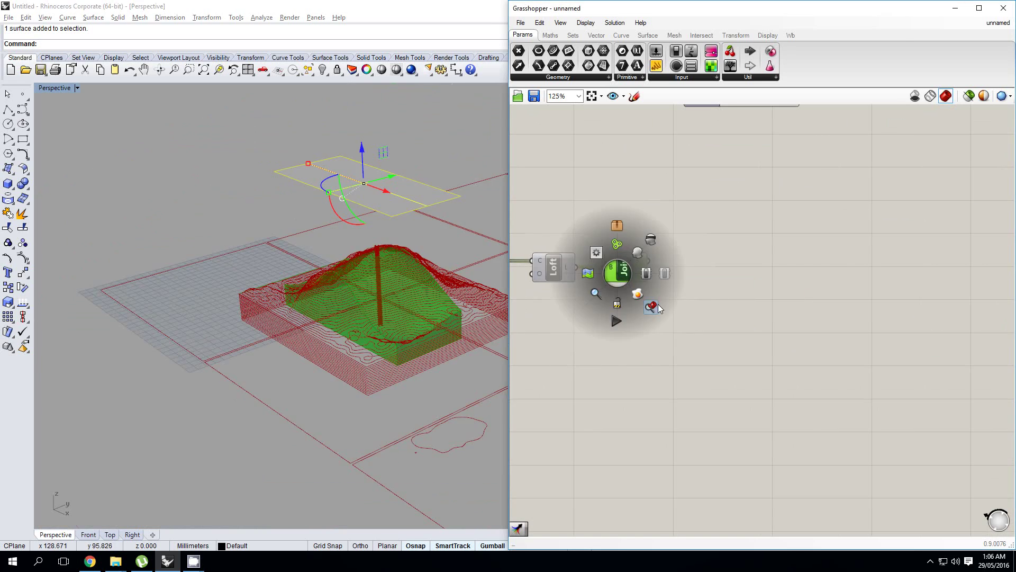
left_click(658, 304)
right_click_drag(365, 312, 476, 344)
scroll(656, 293, "down", 1)
right_click_drag(656, 293, 790, 293)
scroll(779, 297, "down", 1)
left_click(738, 305)
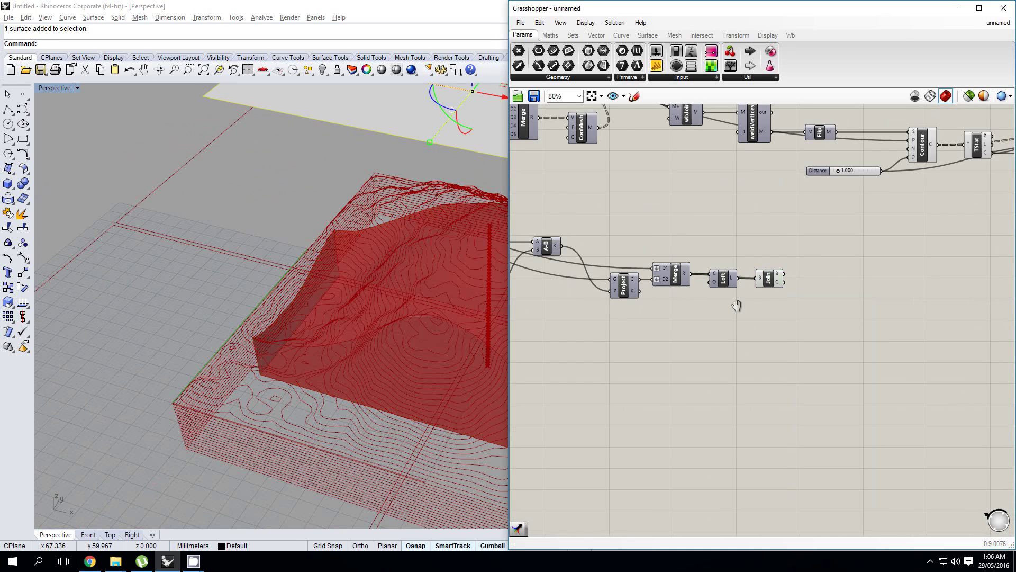
mouse_move(409, 317)
right_mouse_down()
mouse_move(446, 316)
mouse_move(416, 306)
right_mouse_up()
Step: Set the B slider controlling the surface grid divisions to 53
right_click_drag(540, 302, 871, 297)
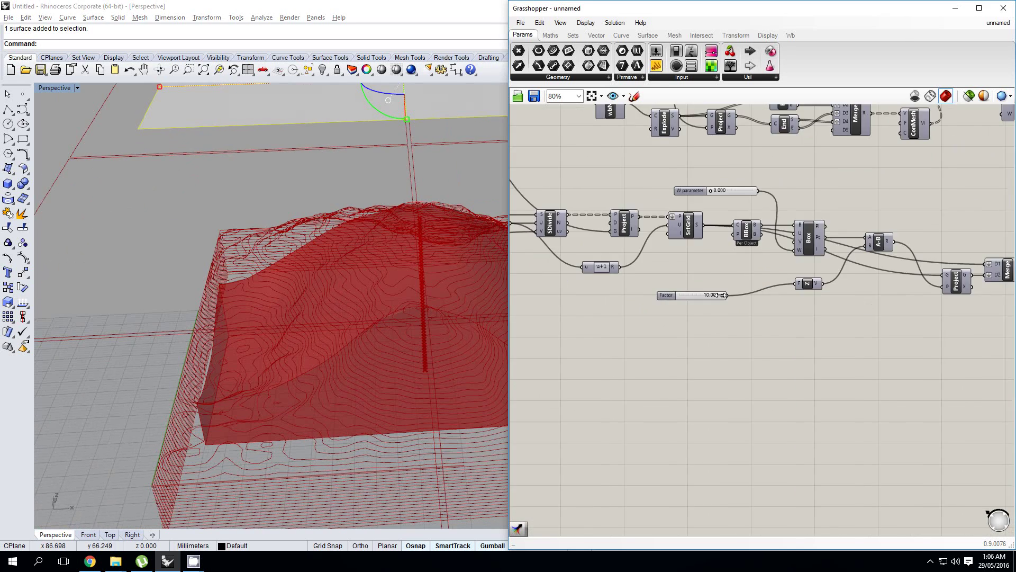
right_click_drag(561, 265, 858, 306)
scroll(674, 305, "up", 2)
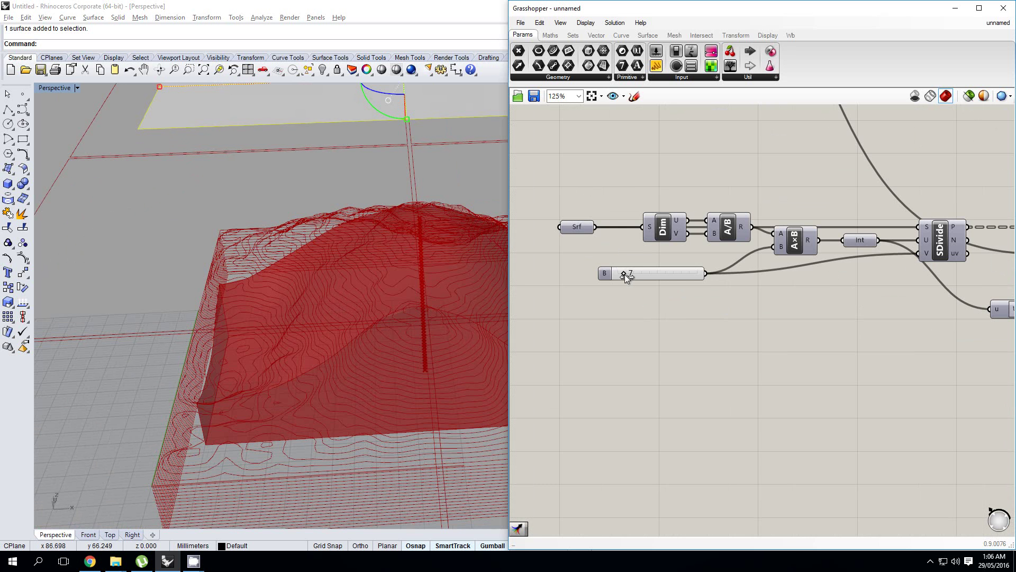
left_click_drag(625, 274, 663, 280)
Step: Select the Join component again and examine the more finely divided terrain form from a closer angle
right_click_drag(253, 351, 258, 321)
scroll(312, 364, "down", 8)
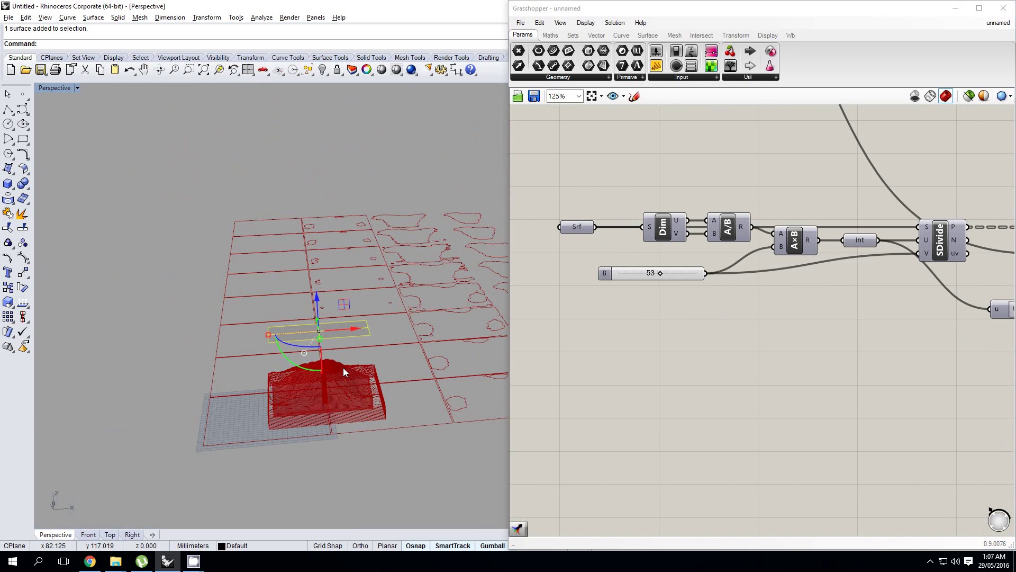
scroll(707, 328, "down", 2)
right_click_drag(788, 331, 707, 329)
scroll(707, 328, "down", 1)
right_click_drag(973, 325, 662, 318)
right_click_drag(883, 332, 784, 326)
scroll(784, 326, "up", 3)
left_click(798, 277)
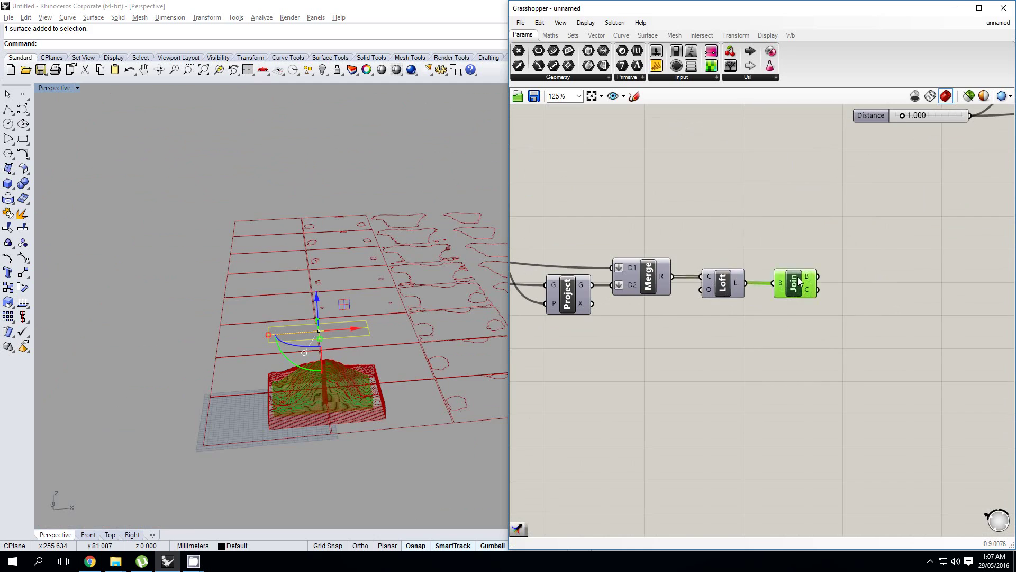
middle_click(798, 277)
left_click(827, 307)
scroll(316, 335, "down", 8)
right_click_drag(422, 377, 402, 317)
scroll(316, 334, "up", 5)
scroll(406, 376, "up", 5)
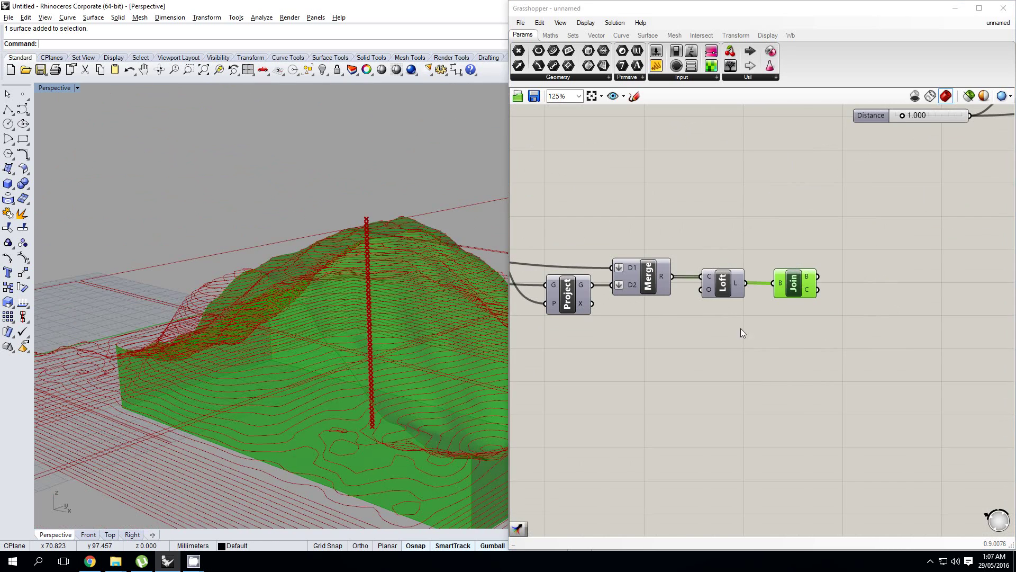
Step: Duplicate the contouring and grid-layout components from Contour onward, including their sliders, and place the copies below the originals
right_click_drag(818, 296, 749, 309)
scroll(735, 295, "down", 5)
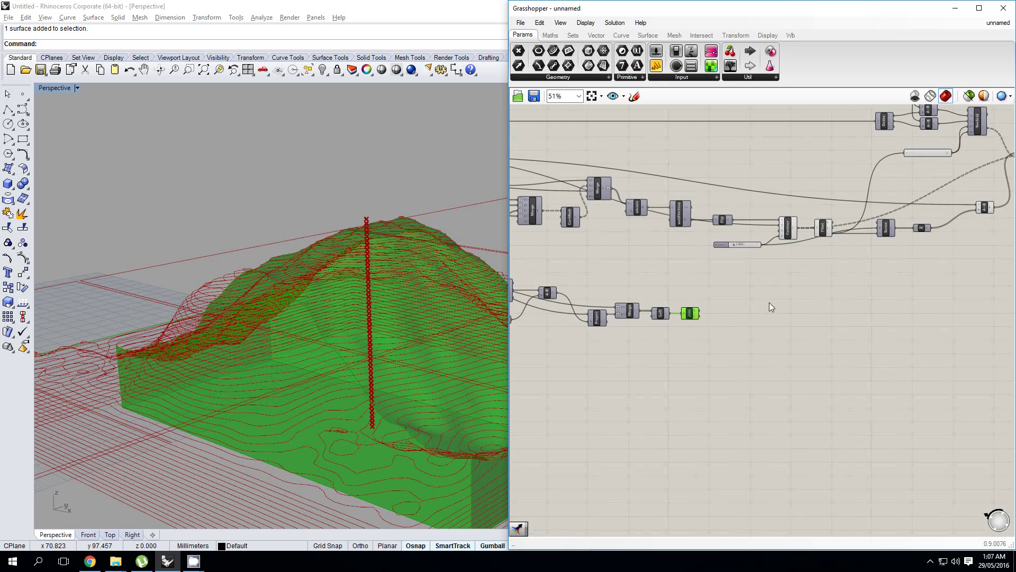
right_click_drag(852, 220, 750, 265)
scroll(753, 265, "down", 2)
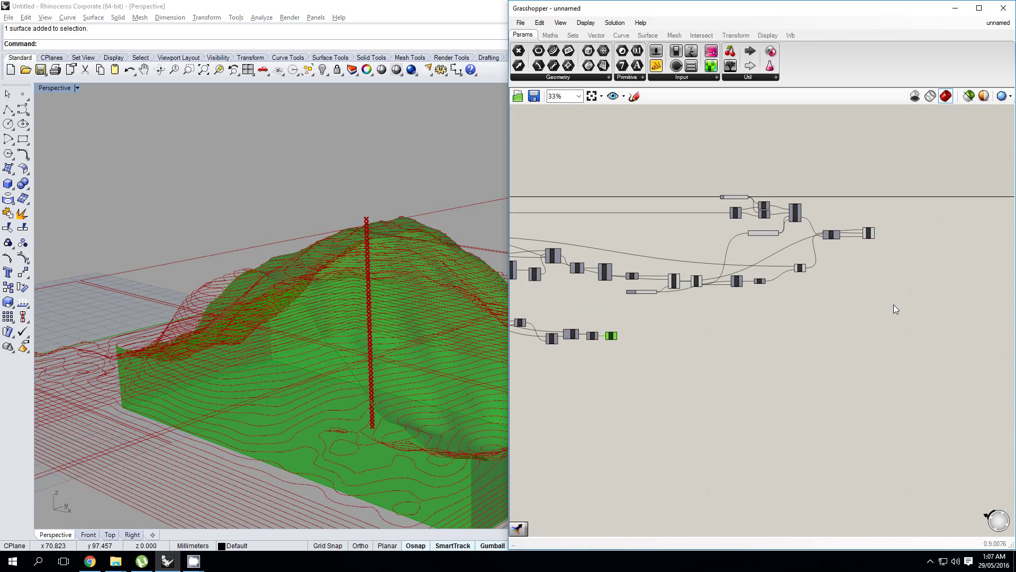
left_click_drag(913, 318, 634, 184)
scroll(655, 227, "up", 3)
left_click(611, 323, "ctrl")
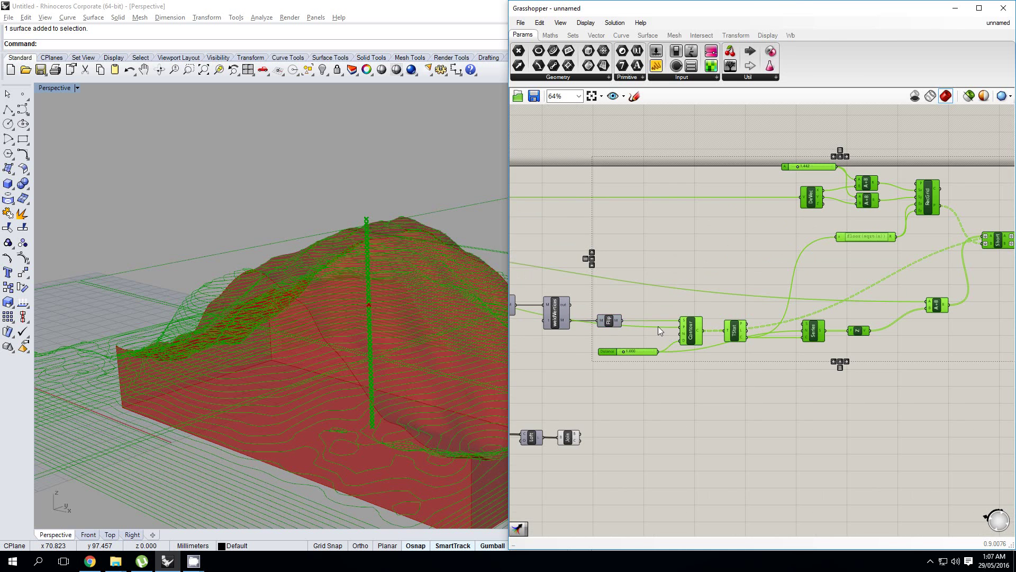
scroll(679, 204, "down", 3)
right_click(662, 264)
left_click(662, 252)
left_click_drag(971, 315, 637, 169)
left_click_drag(683, 270, 697, 374)
scroll(665, 341, "up", 1)
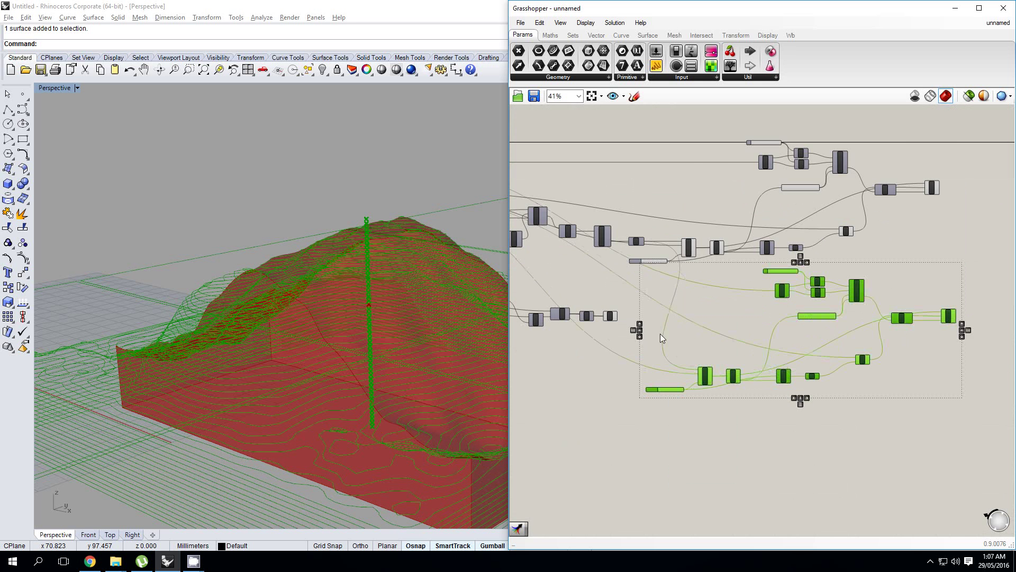
Step: Feed the Join component's B output into the copied Contour's S input in place of the Flip mesh
left_click(659, 331)
scroll(656, 322, "up", 2)
right_click_drag(608, 312, 662, 307)
scroll(662, 307, "up", 1)
scroll(662, 307, "up", 1)
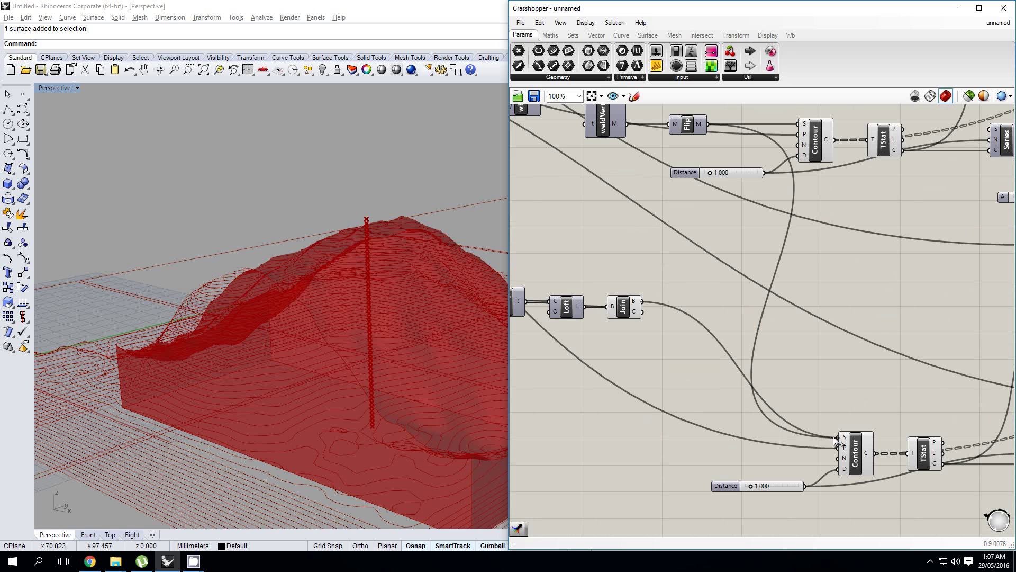
key("ctrl+z")
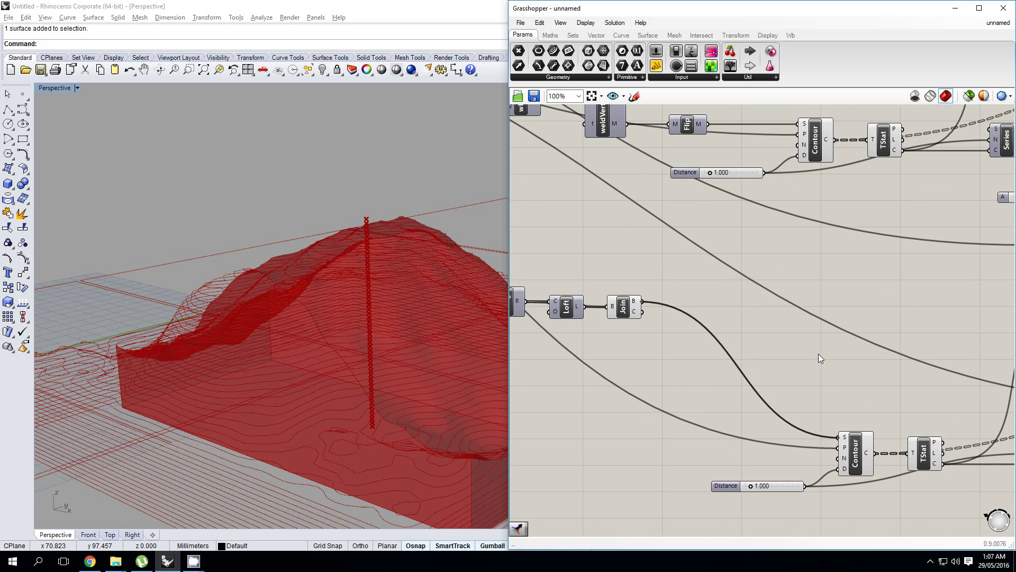
Step: Connect the output of the math component fed by Box and unit Z to the copied Contour's P input
right_click_drag(788, 391, 790, 391)
right_click_drag(418, 365, 371, 325)
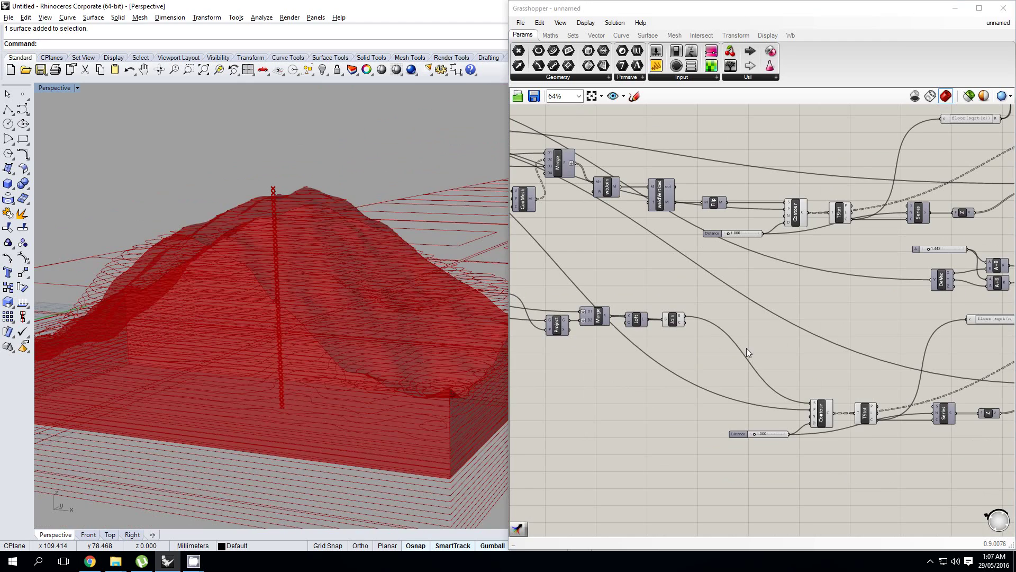
right_click_drag(582, 344, 705, 353)
right_click_drag(358, 342, 350, 299)
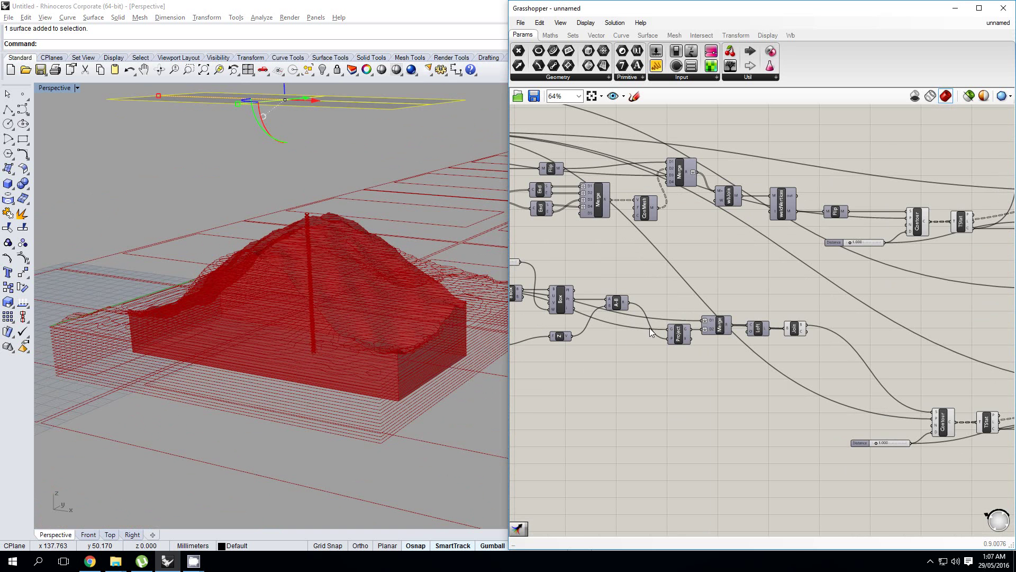
right_click_drag(647, 306, 619, 266)
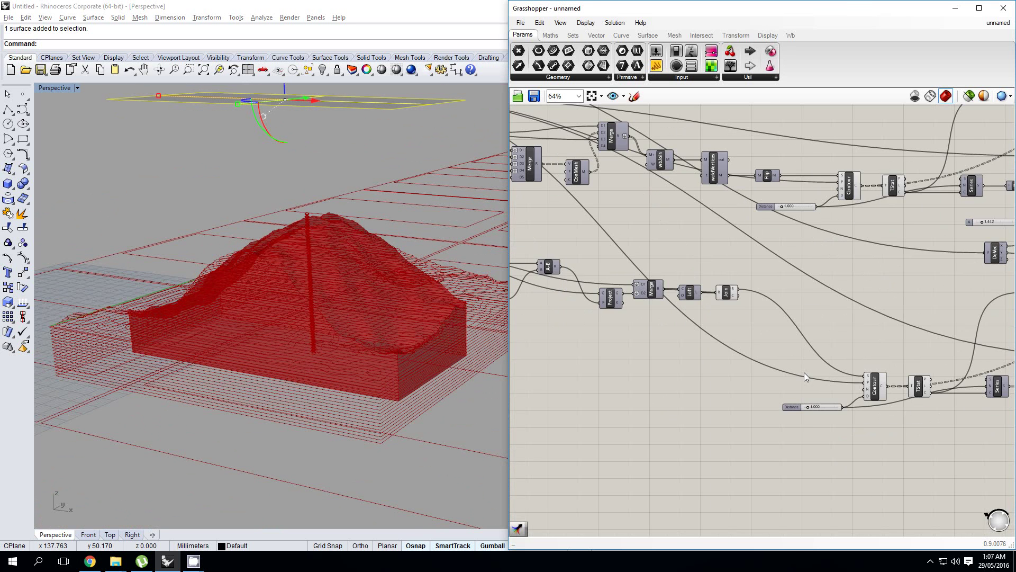
scroll(869, 382, "up", 2)
mouse_move(857, 382)
scroll(858, 386, "down", 3)
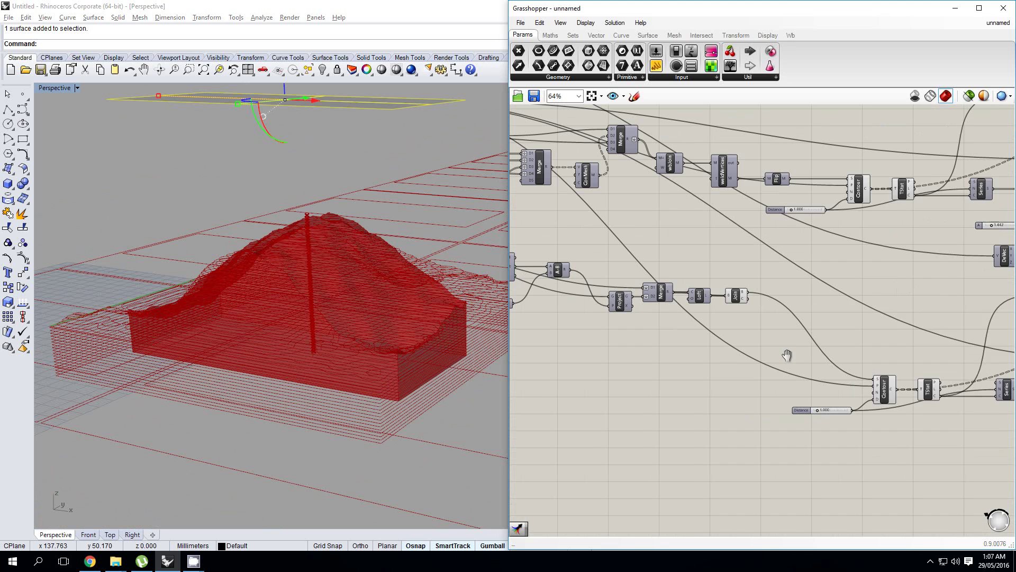
right_click_drag(555, 289, 586, 284)
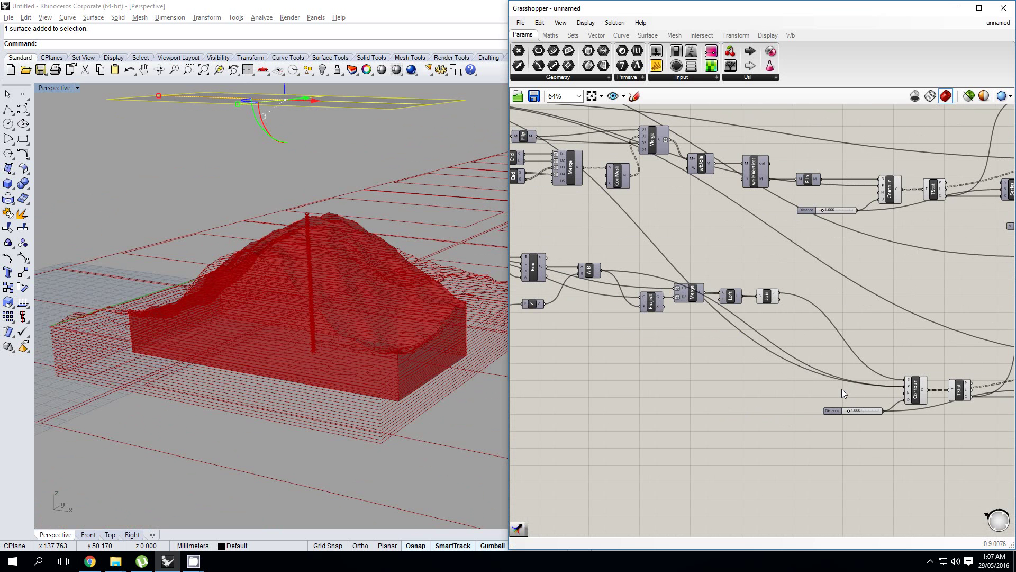
Step: Examine the copied Deconstruct Vector component and how its outputs feed the additions and RecGrid
mouse_move(771, 357)
right_mouse_down()
mouse_move(663, 342)
mouse_move(589, 348)
right_mouse_up()
mouse_move(736, 339)
right_mouse_down()
mouse_move(660, 339)
mouse_move(649, 353)
right_mouse_up()
scroll(788, 266, "up", 2)
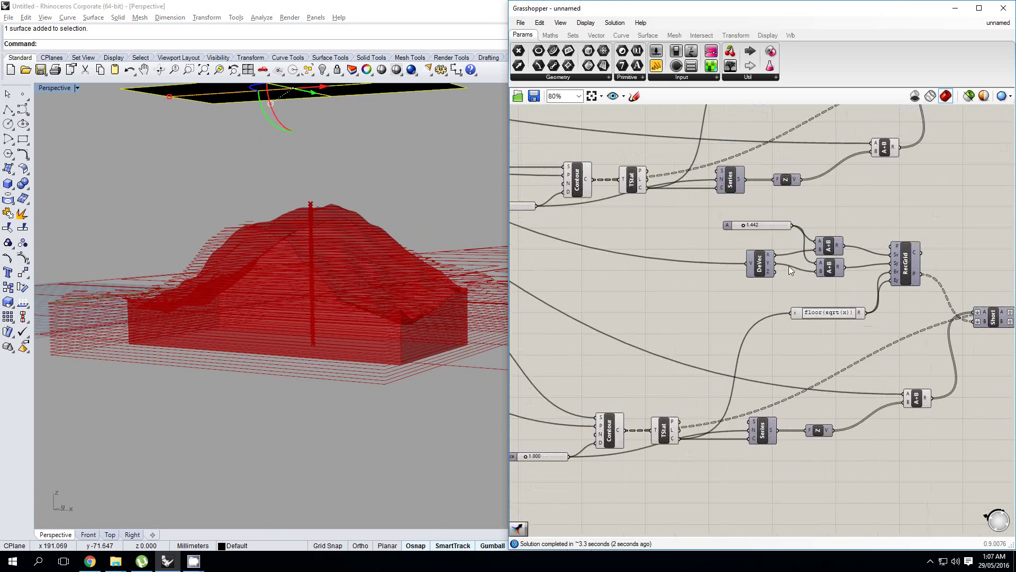
left_click(761, 266)
scroll(761, 266, "down", 2)
right_click_drag(725, 269, 823, 288)
left_click(861, 283)
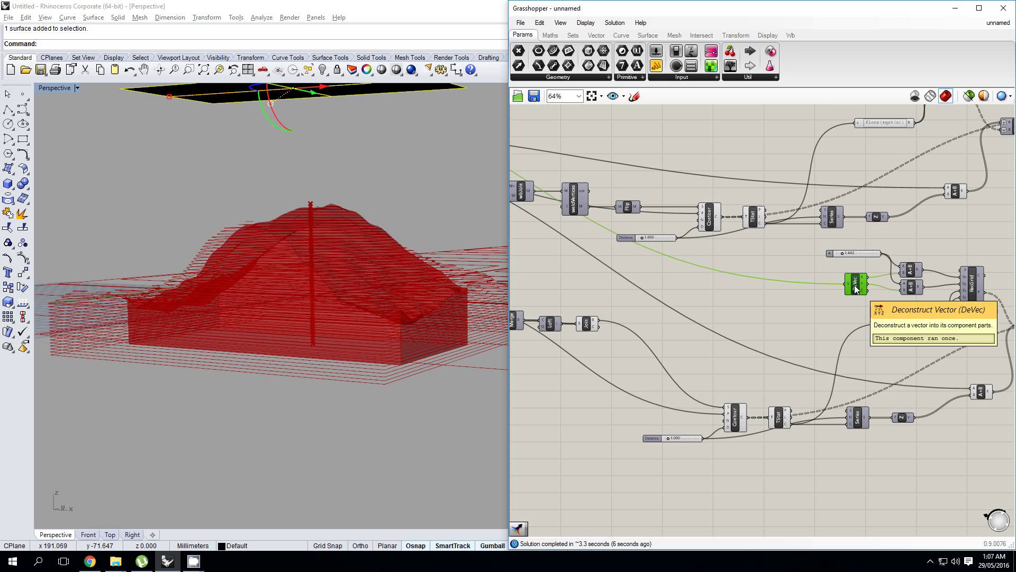
right_click_drag(901, 291, 823, 298)
scroll(885, 292, "up", 2)
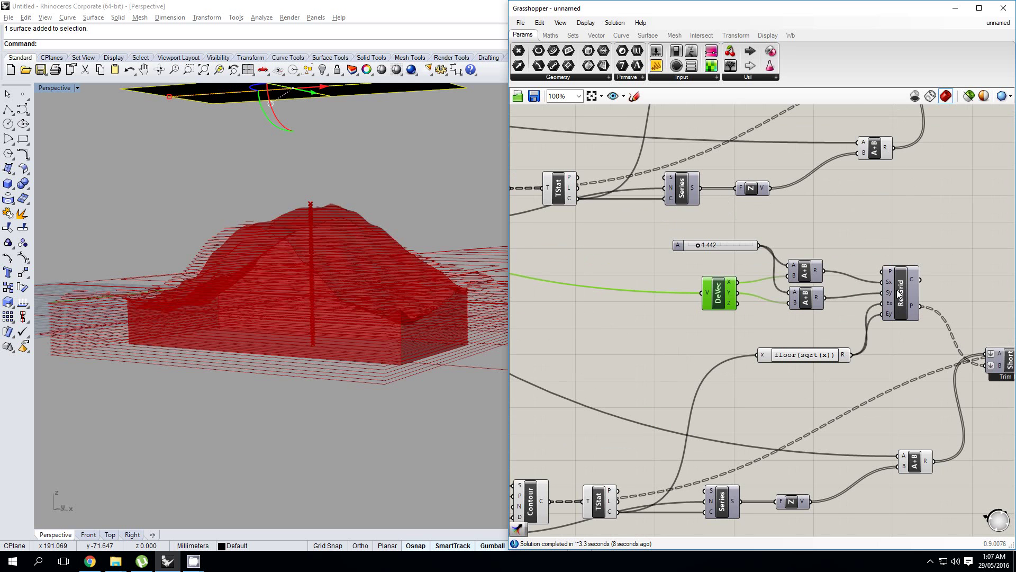
Step: Turn off the preview of the original layout's RecGrid, shortest-list, A+B and Orient components
left_click(898, 294)
scroll(436, 281, "down", 7)
right_click_drag(436, 281, 389, 344)
right_click_drag(716, 246, 678, 286)
scroll(788, 177, "down", 2)
right_click_drag(789, 177, 695, 299)
left_click_drag(899, 334, 706, 210)
middle_click(742, 226)
left_click(776, 194)
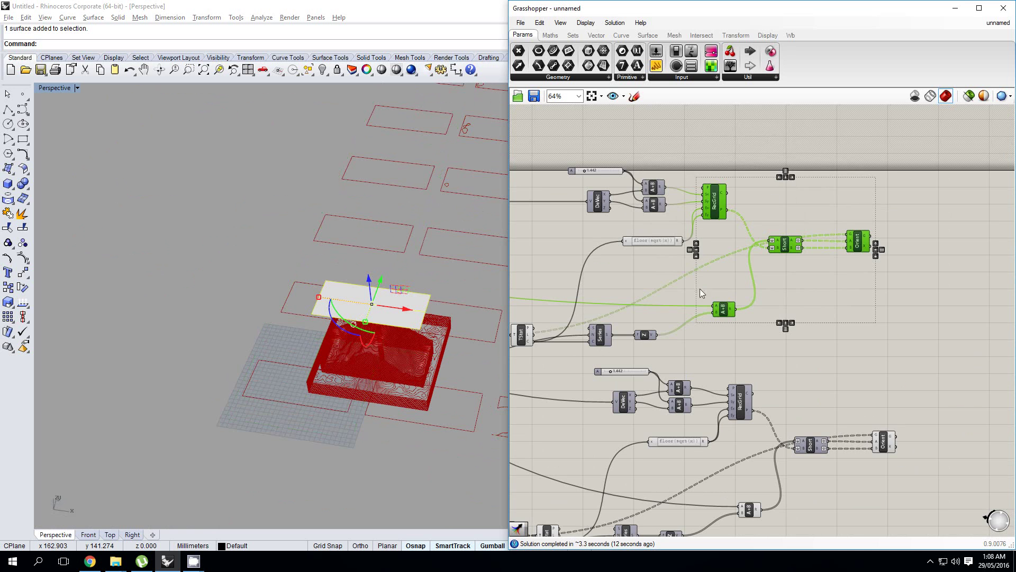
right_click_drag(718, 354, 726, 325)
left_click(726, 325)
right_click_drag(466, 234, 393, 287)
scroll(393, 288, "down", 9)
scroll(394, 286, "up", 7)
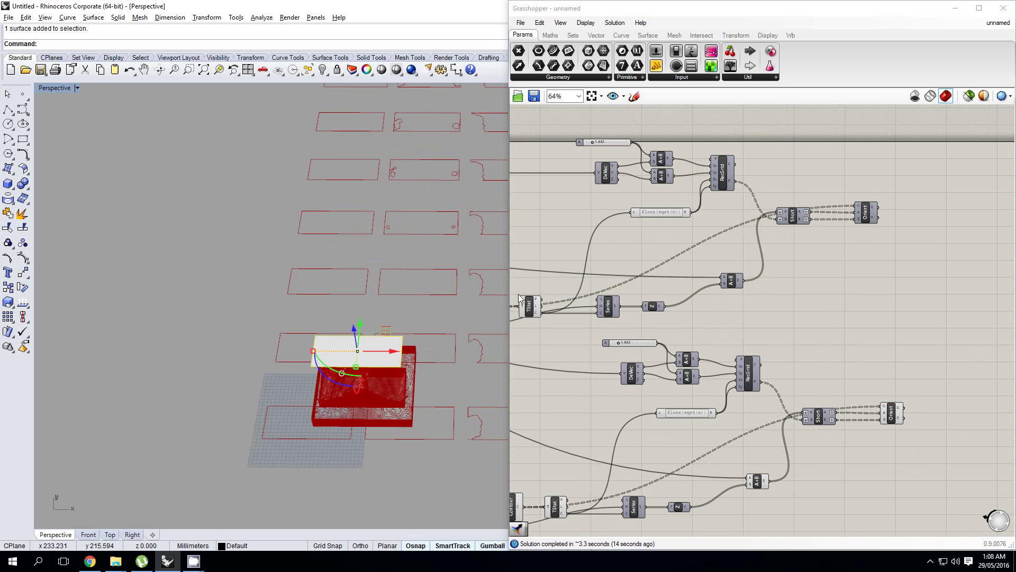
Step: Duplicate the original layout's spacing slider, its two additions and the Deconstruct Vector component
scroll(665, 329, "down", 3)
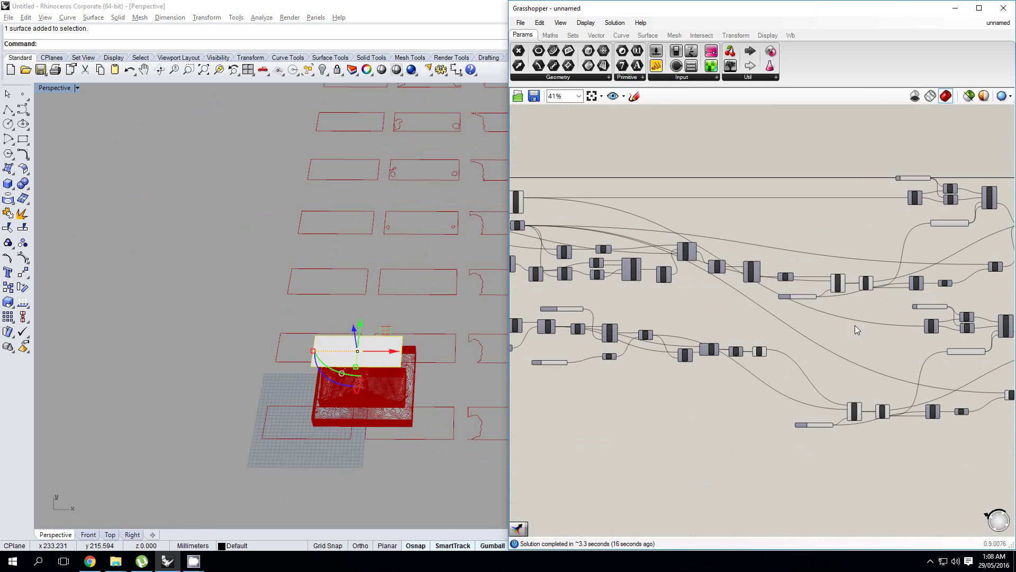
scroll(839, 279, "up", 5)
left_click_drag(908, 225, 842, 162)
scroll(841, 161, "down", 1)
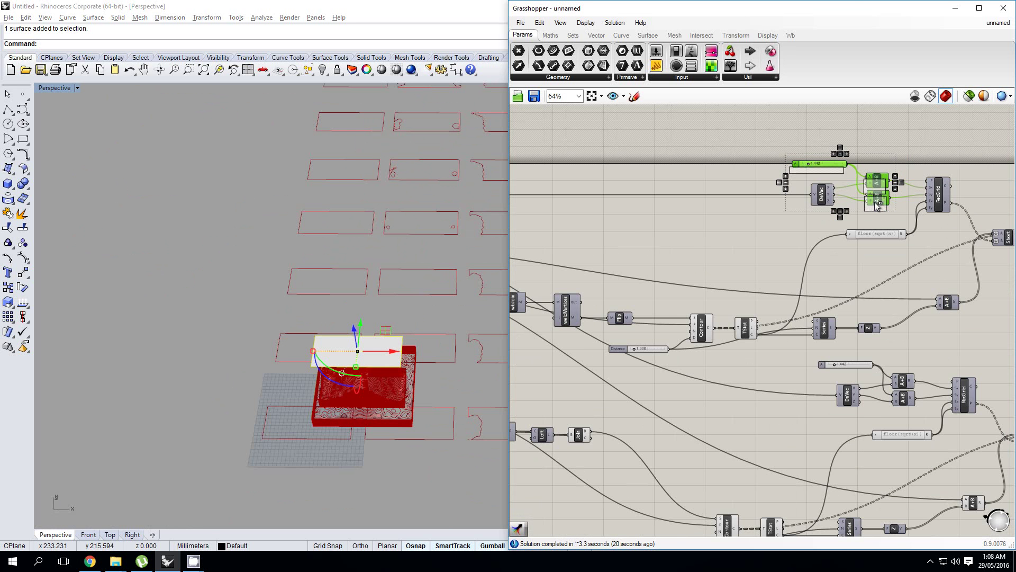
left_click_drag(876, 205, 799, 161)
scroll(799, 161, "down", 2)
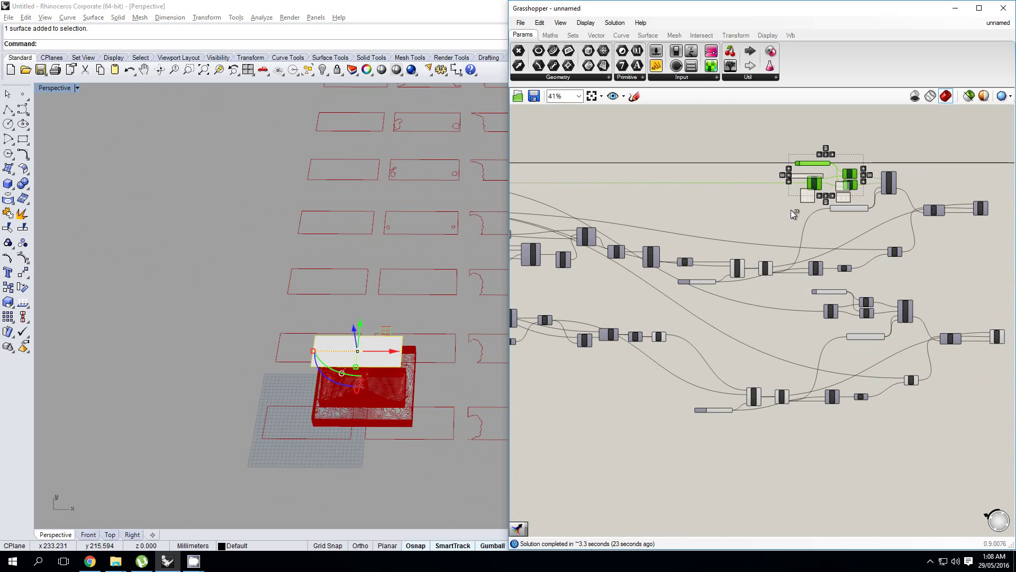
left_click_drag(728, 325, 736, 321, "alt")
Step: Move the duplicated slider, additions and Deconstruct Vector beside the Dim component at the start of the surface grid definition
scroll(736, 321, "up", 2)
left_click(756, 324)
right_click_drag(755, 325, 809, 292)
scroll(858, 326, "down", 2)
left_click(877, 325)
left_click_drag(849, 310, 583, 283)
right_click_drag(583, 283, 794, 294)
scroll(795, 294, "up", 3)
left_click_drag(794, 294, 580, 286)
scroll(665, 304, "up", 2)
right_click_drag(553, 300, 737, 291)
scroll(736, 290, "down", 1)
left_click(665, 296)
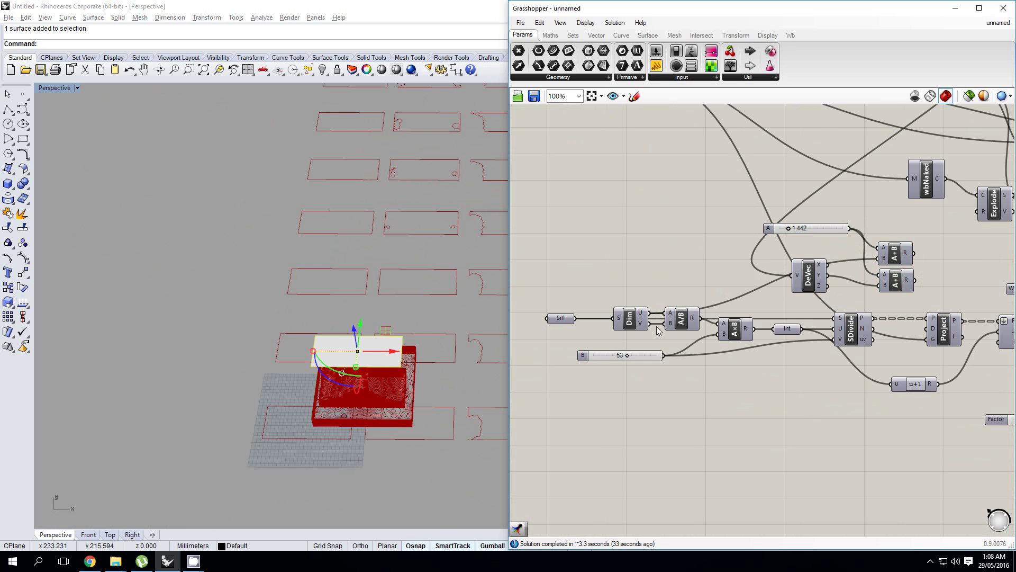
Step: Feed the Dim component's U and V outputs into the duplicated additions and move them with their slider near the lower RecGrid
right_click_drag(879, 288, 842, 296)
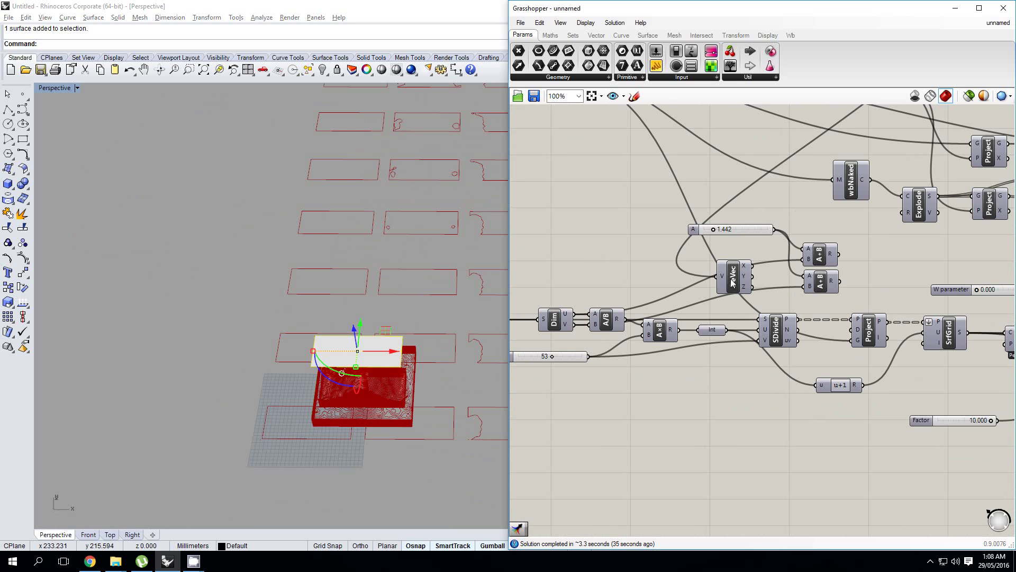
left_click_drag(866, 296, 688, 217)
scroll(612, 259, "down", 6)
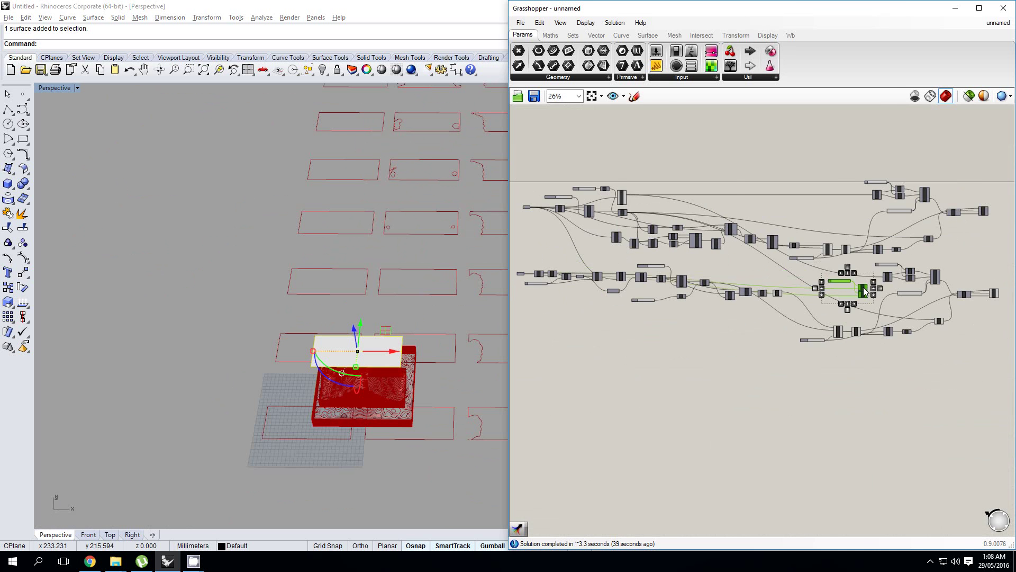
scroll(891, 291, "up", 4)
right_click_drag(892, 291, 730, 291)
scroll(722, 285, "up", 1)
left_click(703, 297)
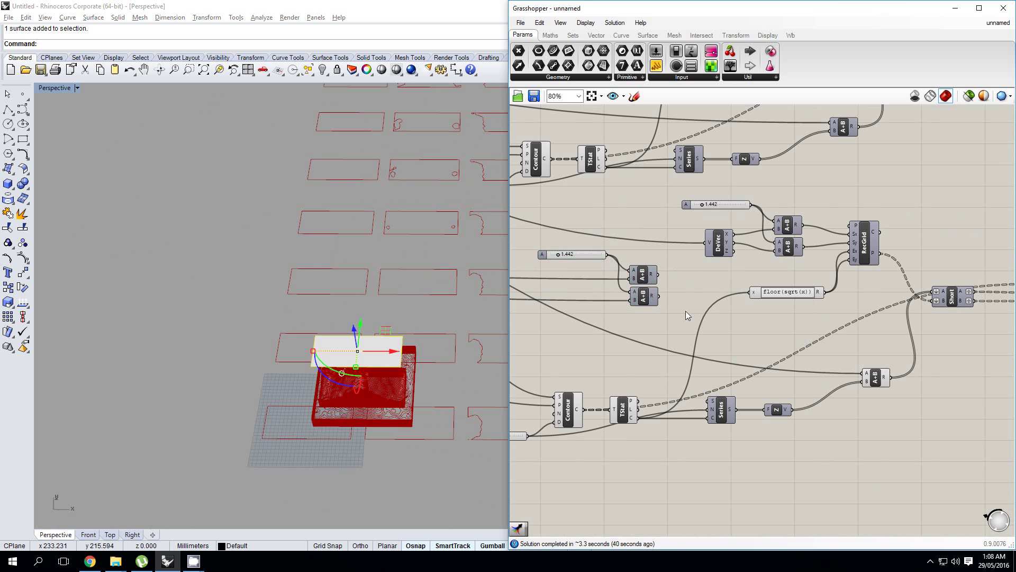
left_click_drag(686, 311, 595, 246)
left_click_drag(644, 276, 654, 235)
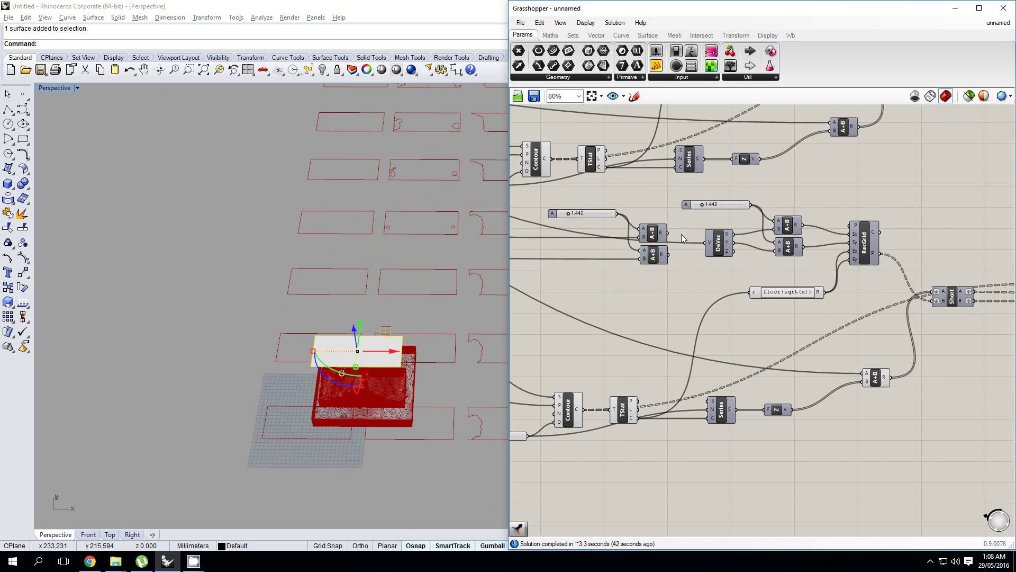
Step: Connect the new additions to the lower RecGrid's Sx and Sy inputs and delete the old slider, additions and Deconstruct Vector
left_click_drag(847, 230, 847, 244)
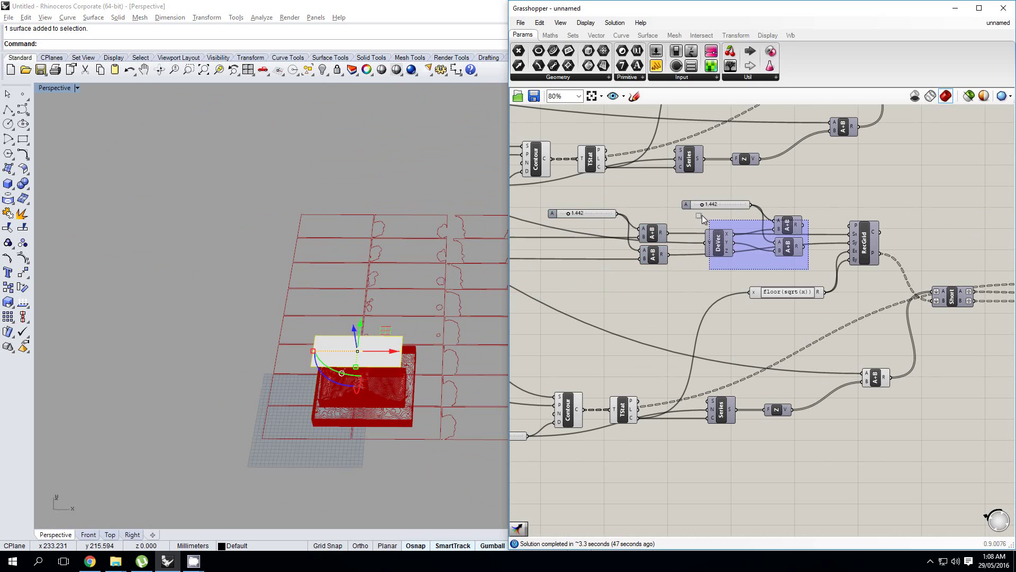
left_click_drag(701, 215, 682, 199)
key("Delete")
Step: Move the remaining spacing slider and its two additions closer to the lower RecGrid
left_click_drag(689, 268, 602, 201)
left_click_drag(651, 232, 750, 232)
left_click(813, 207)
scroll(694, 232, "up", 2)
right_click_drag(695, 233, 727, 239)
Step: Examine the spacing of the laid-out contour outlines from several angles in the Perspective viewport
right_click_drag(360, 305, 295, 307)
scroll(295, 307, "down", 4)
scroll(339, 323, "up", 6)
scroll(344, 307, "down", 4)
scroll(344, 312, "up", 3)
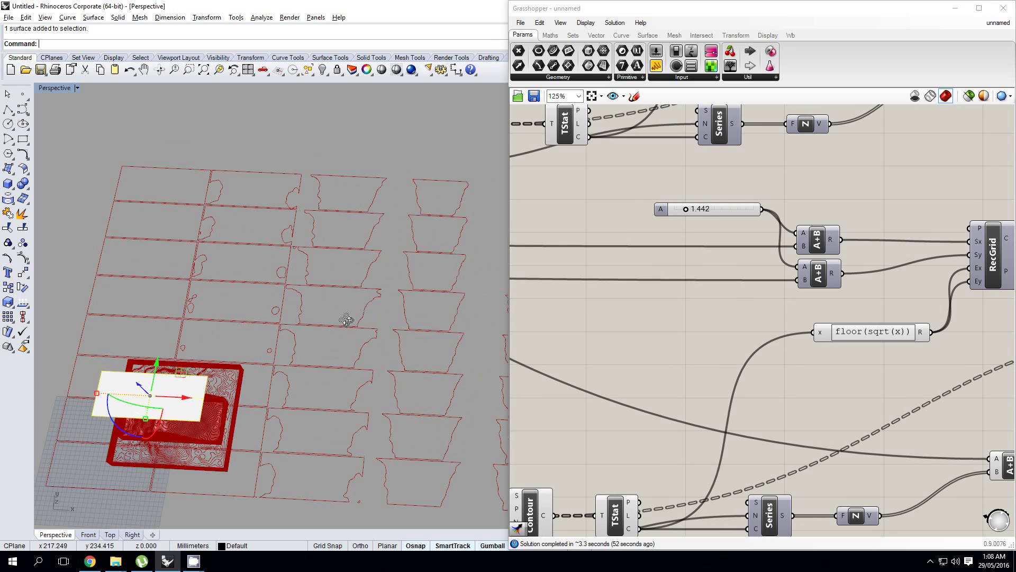
right_click_drag(689, 275, 744, 288)
right_click_drag(360, 273, 385, 313)
scroll(347, 274, "down", 4)
scroll(352, 274, "up", 3)
scroll(329, 291, "down", 2)
scroll(356, 304, "up", 5)
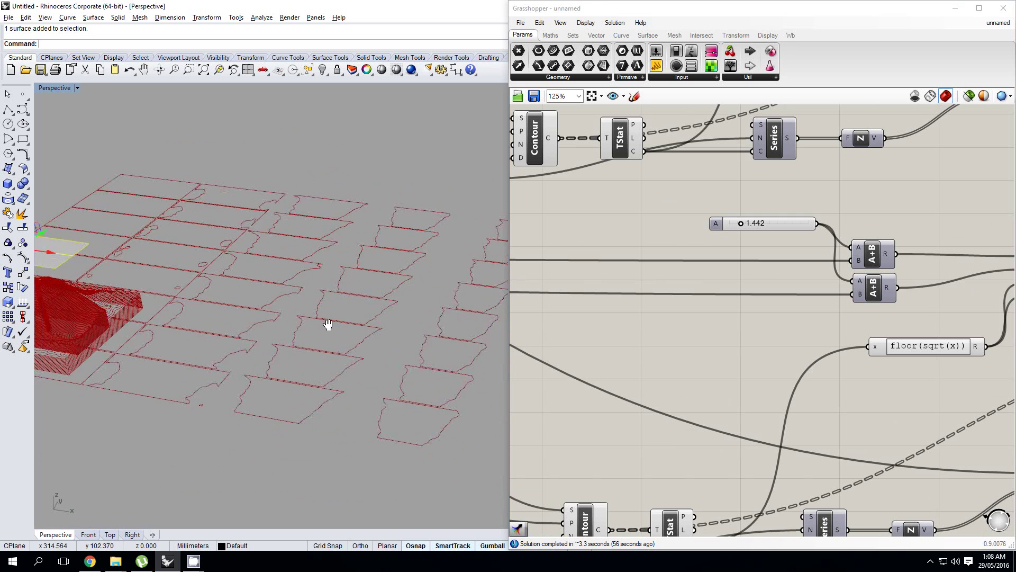
mouse_move(327, 325)
right_mouse_down()
mouse_move(372, 289)
mouse_move(321, 334)
mouse_move(364, 300)
mouse_move(336, 310)
mouse_move(340, 324)
right_mouse_up()
scroll(373, 288, "down", 4)
scroll(319, 302, "up", 2)
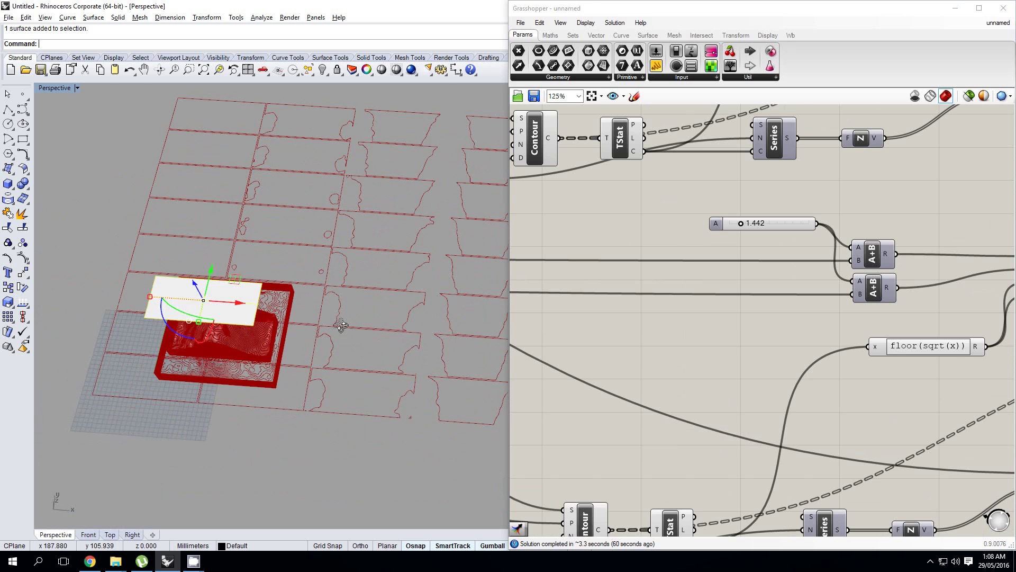
Step: Set the A slider controlling the contour layout spacing to 4.087
scroll(751, 244, "up", 3)
left_click_drag(755, 225, 787, 241)
right_click_drag(727, 274, 752, 267)
Step: Stretch the selected rectangular surface along its Y direction so that it covers more of the terrain
right_click_drag(241, 345, 246, 329)
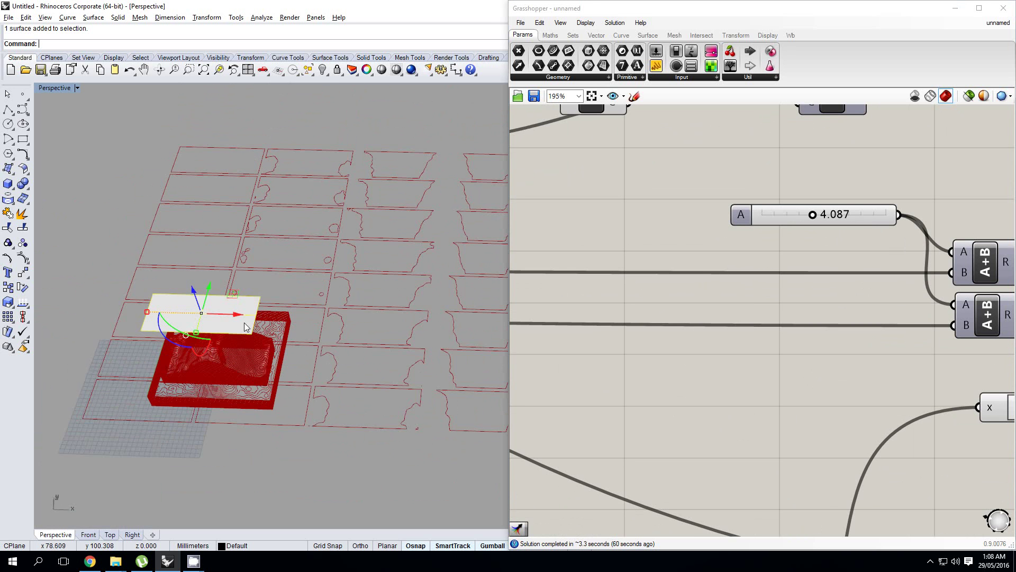
scroll(276, 309, "up", 5)
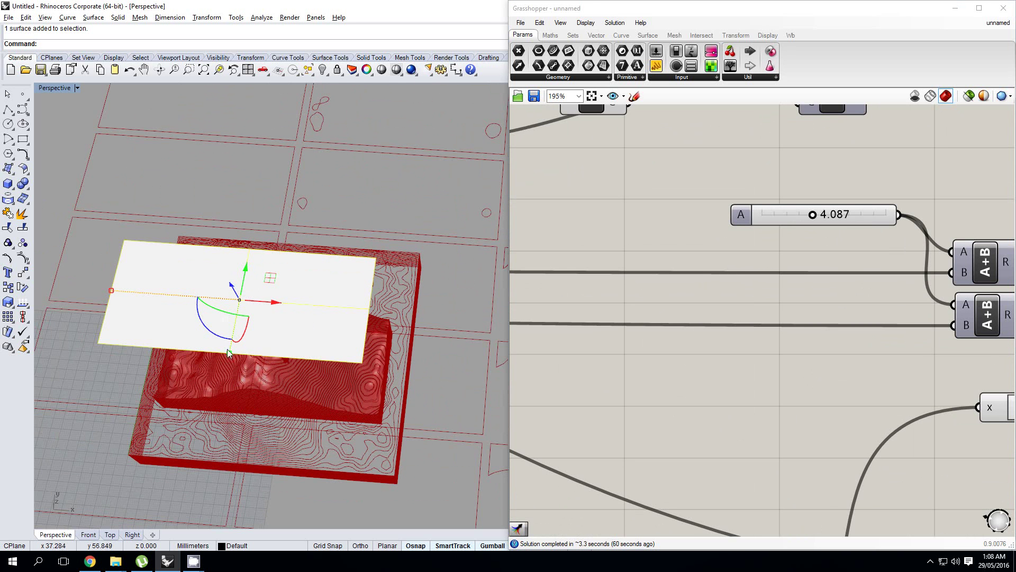
left_click_drag(227, 352, 223, 394)
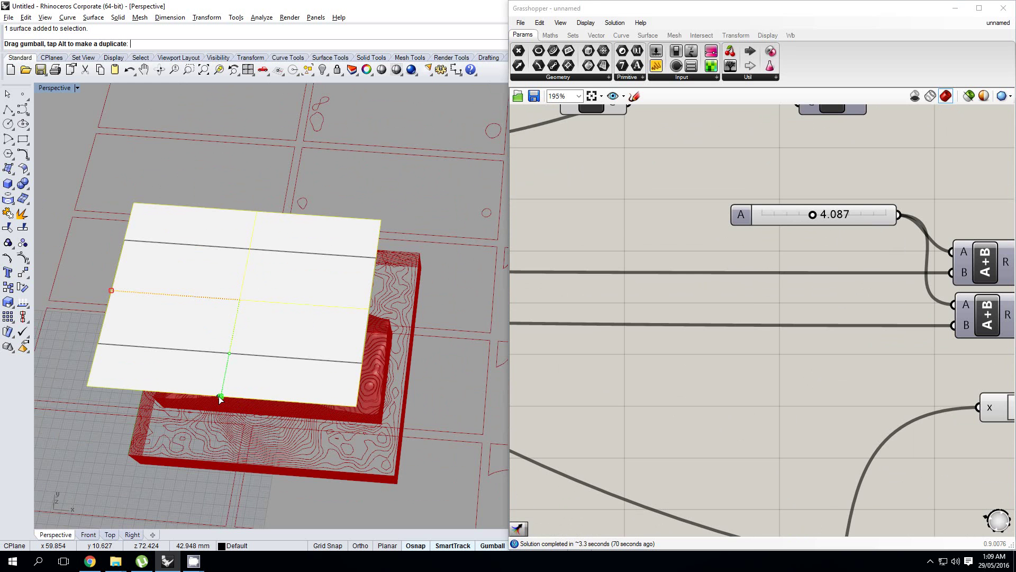
left_click_drag(218, 396, 215, 398)
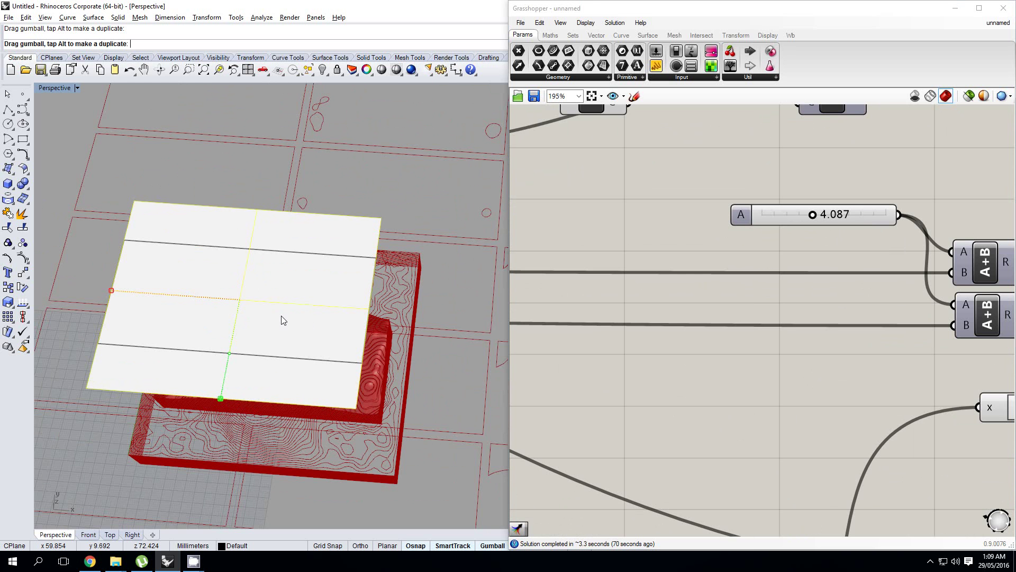
Step: Examine the contours regenerated for the resized surface in the Perspective viewport and from the Top view
scroll(277, 325, "down", 10)
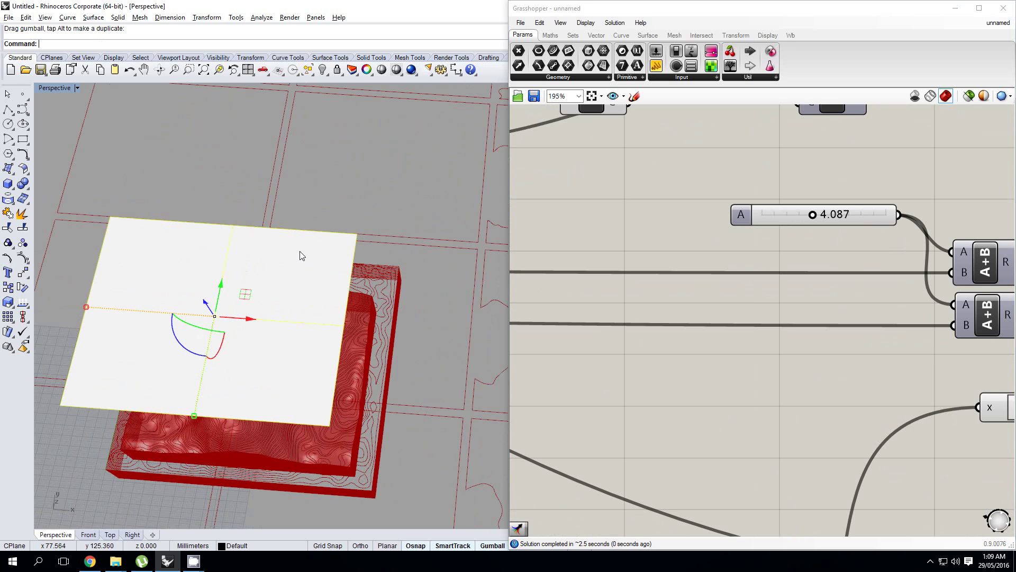
scroll(308, 288, "down", 3)
scroll(320, 308, "up", 10)
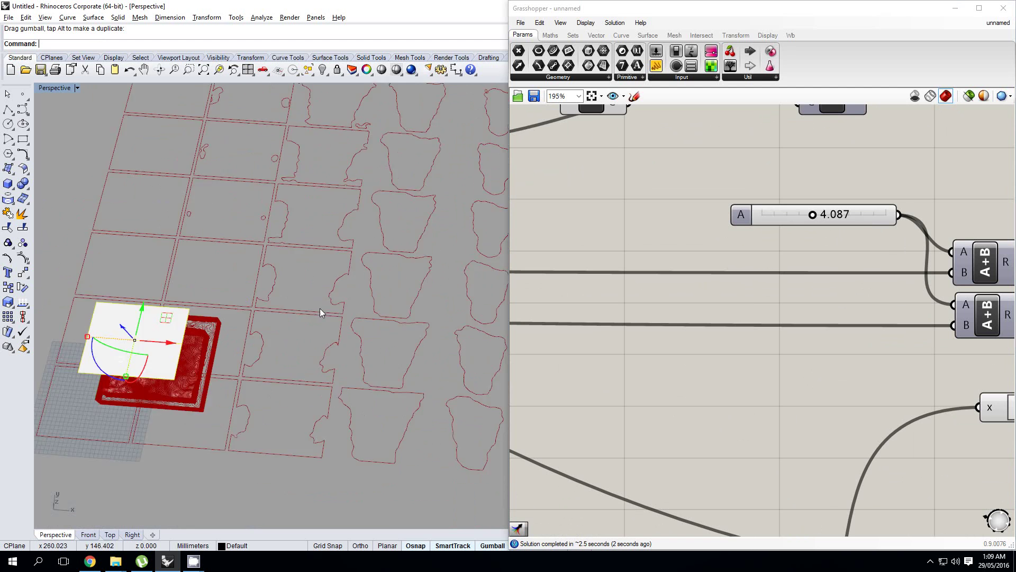
scroll(328, 312, "down", 5)
mouse_move(342, 293)
right_mouse_down()
mouse_move(367, 300)
mouse_move(367, 255)
mouse_move(334, 298)
right_mouse_up()
scroll(372, 285, "up", 5)
right_click_drag(238, 311, 357, 288, "shift")
scroll(357, 288, "up", 3)
scroll(369, 308, "down", 1)
key("ctrl+F1")
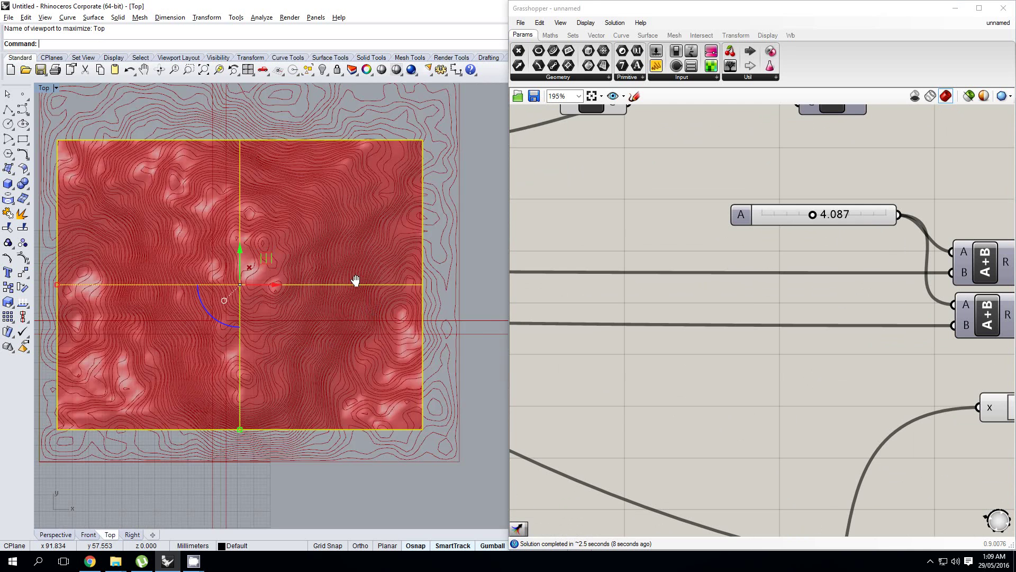
right_click_drag(407, 291, 341, 331)
key("ctrl+F3")
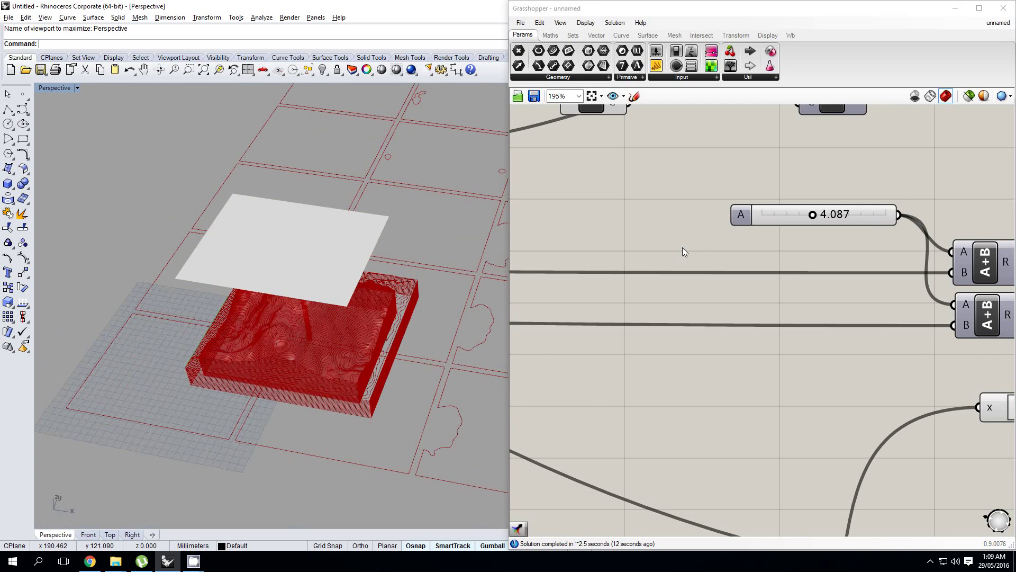
Step: Examine the full grid of laid-out contour outlines in the Perspective viewport together with the final layout components on the canvas
scroll(617, 266, "down", 2)
scroll(347, 317, "down", 4)
right_click_drag(357, 286, 294, 298, "shift")
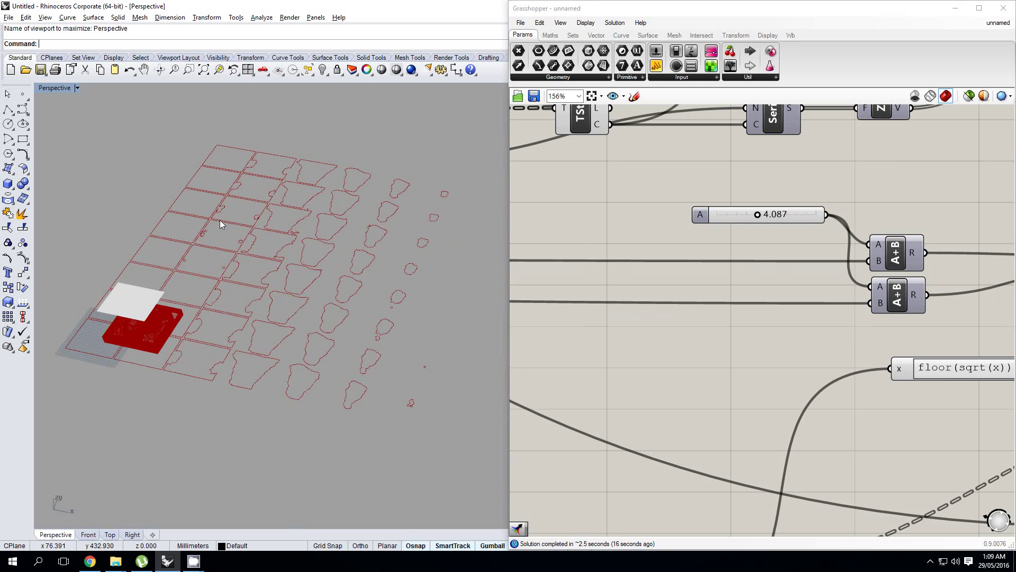
right_click_drag(220, 223, 348, 299)
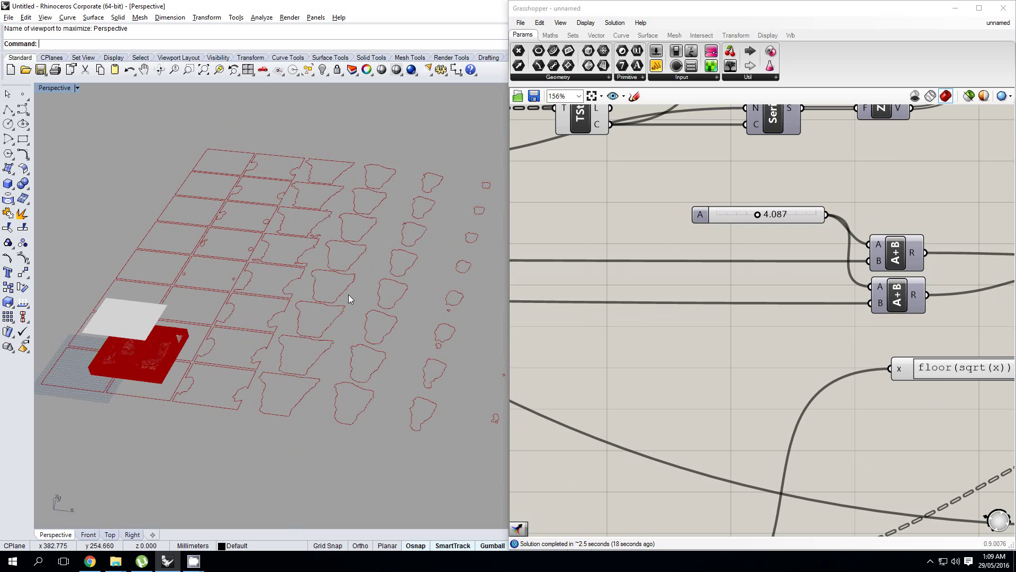
scroll(789, 293, "down", 4)
right_click_drag(947, 277, 731, 312)
left_click(775, 231)
right_click_drag(401, 310, 366, 275)
right_click_drag(373, 313, 332, 287)
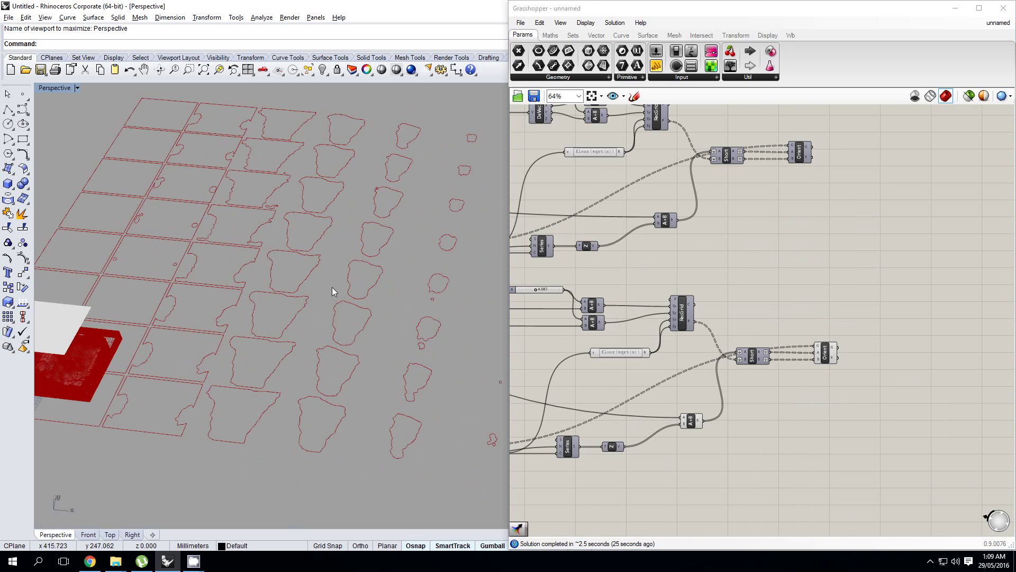
Step: Select the lower Orient component and examine its laid-out contour outlines in the Perspective and Top views
scroll(826, 358, "up", 1)
left_click(829, 358)
right_click_drag(419, 289, 352, 281)
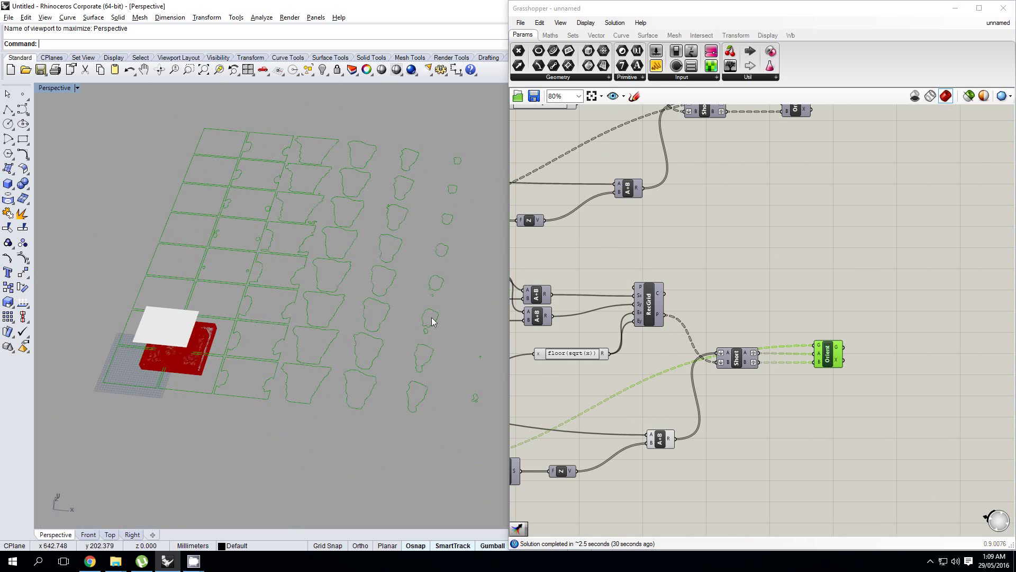
right_click_drag(431, 318, 340, 326)
scroll(361, 317, "up", 9)
scroll(361, 302, "up", 3)
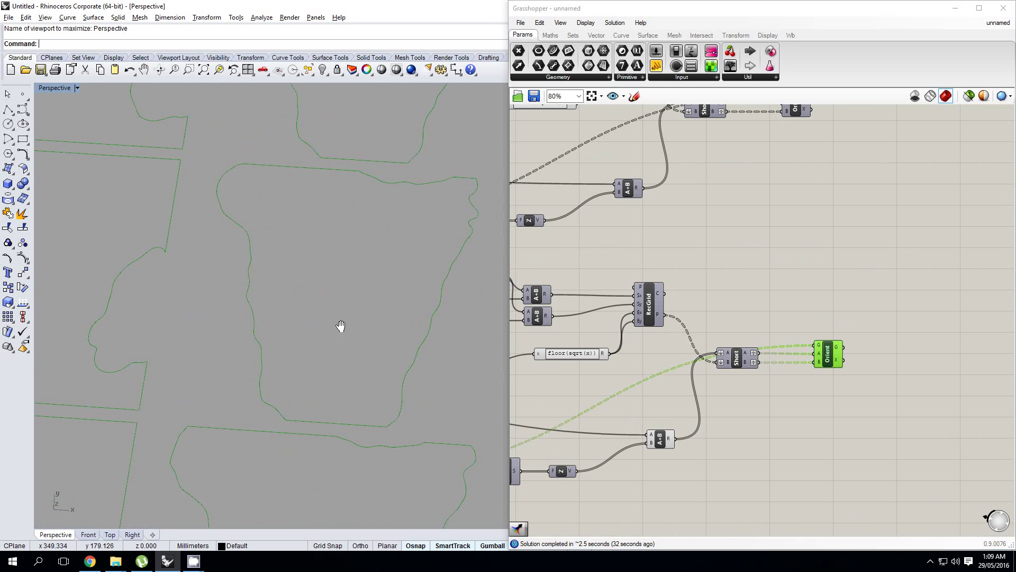
scroll(354, 312, "down", 4)
right_click_drag(374, 287, 384, 309, "shift")
key("ctrl+F1")
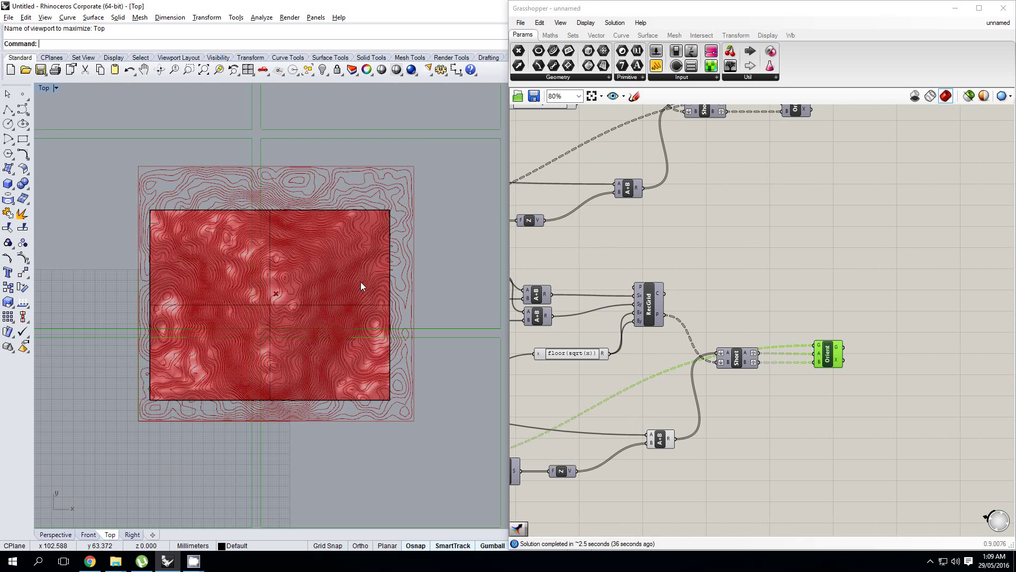
scroll(407, 244, "up", 3)
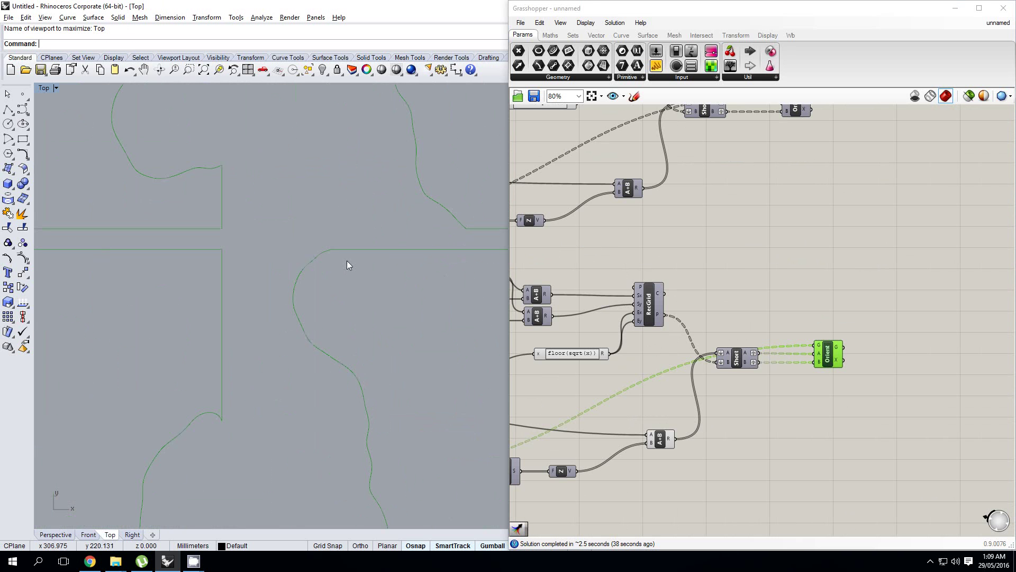
Step: Hide the preview of the lower Orient component and show the preview of the upper Orient component instead
middle_click(829, 359)
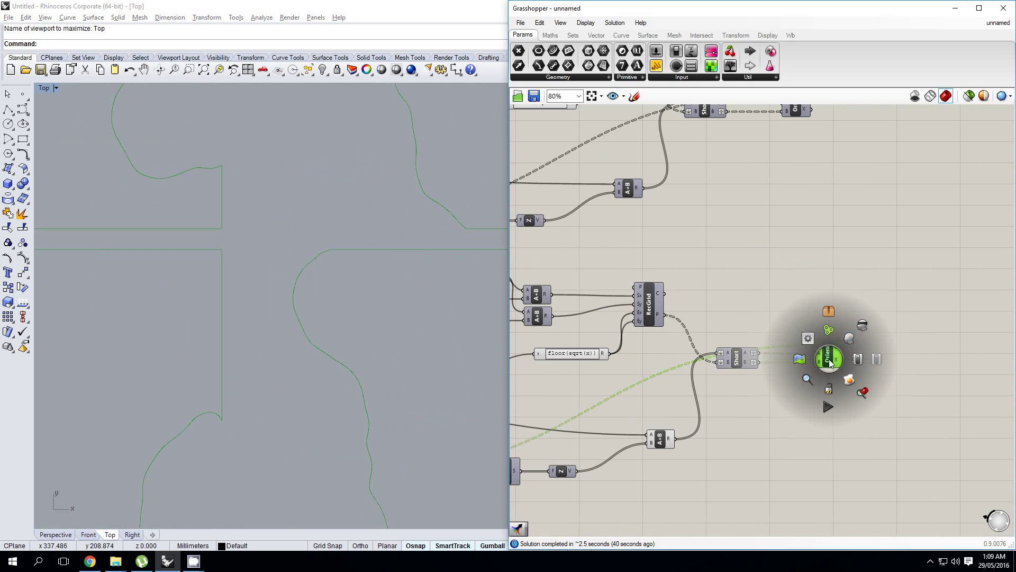
left_click(860, 329)
scroll(780, 116, "down", 1)
right_click_drag(780, 116, 767, 222)
scroll(772, 218, "up", 2)
left_click(786, 213)
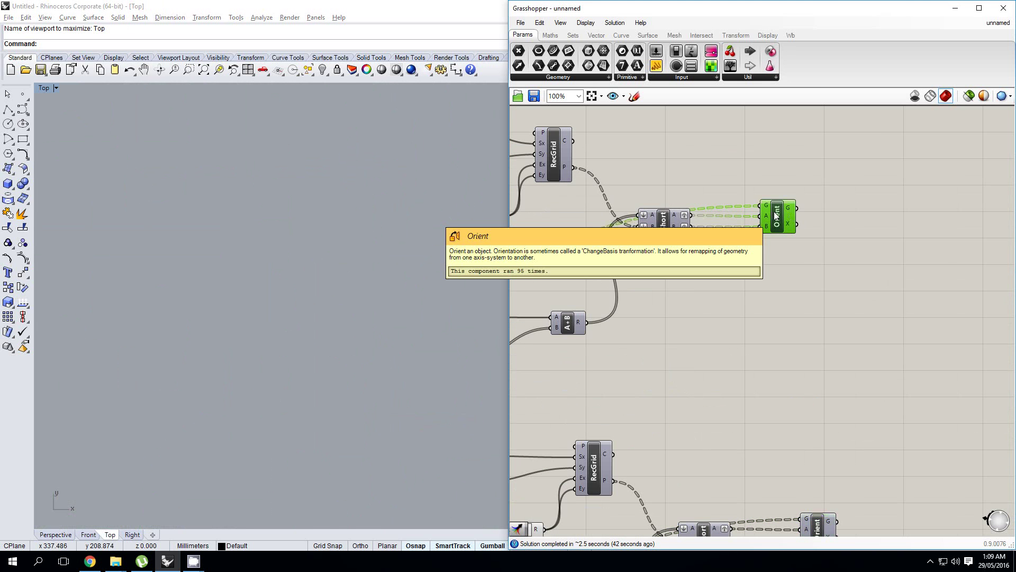
middle_click(789, 212)
left_click(790, 215)
Step: Examine the upper Orient component's contour outlines in the Top view, both in close detail and as a whole grid
scroll(401, 267, "down", 4)
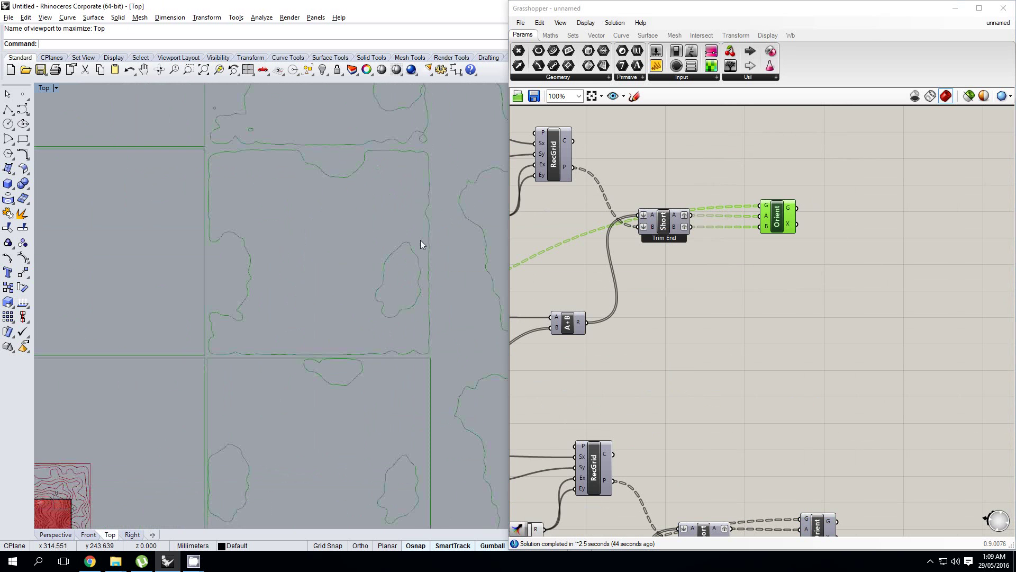
scroll(363, 189, "up", 6)
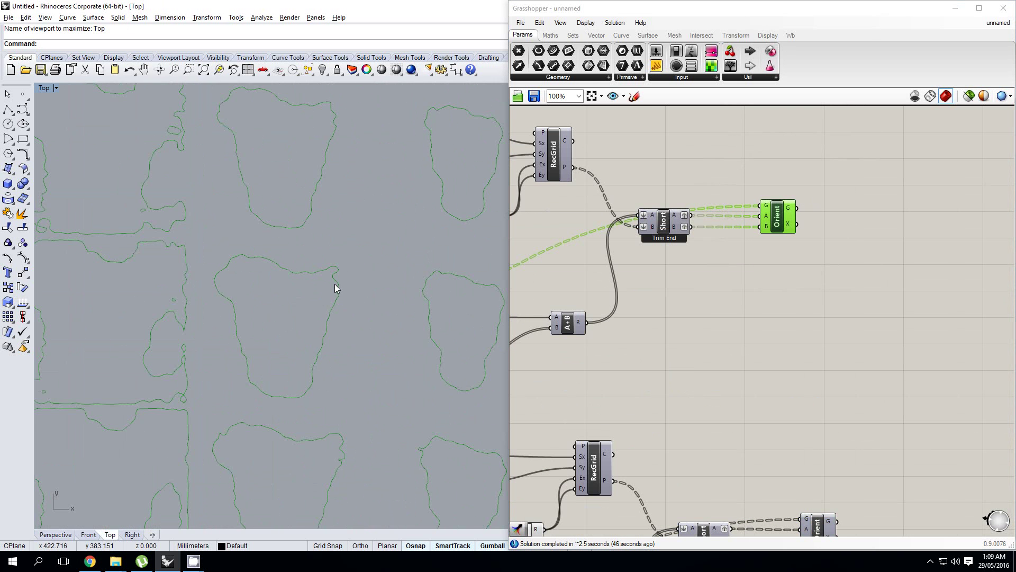
scroll(338, 267, "up", 3)
scroll(342, 269, "down", 4)
scroll(328, 278, "up", 2)
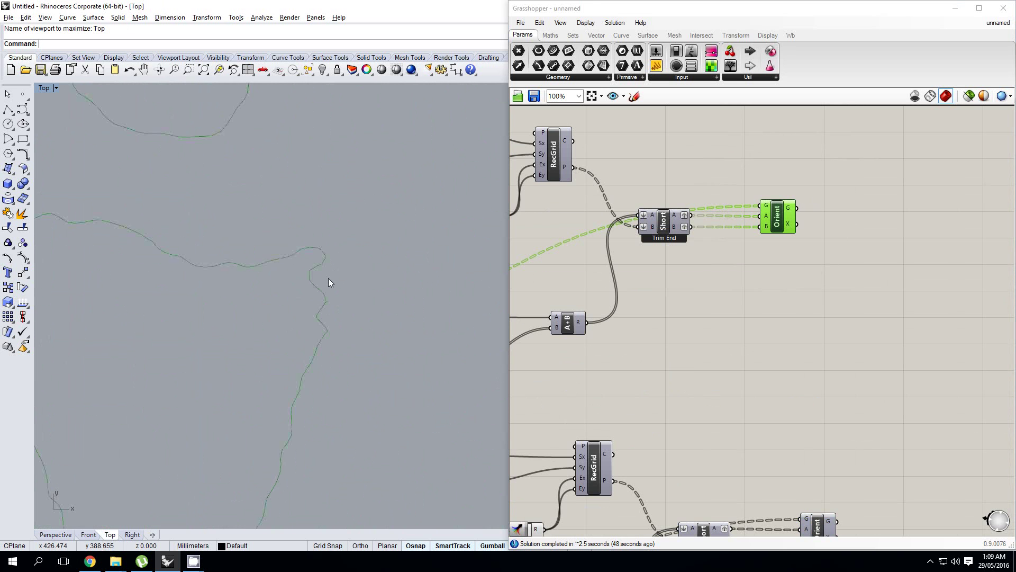
scroll(328, 278, "down", 5)
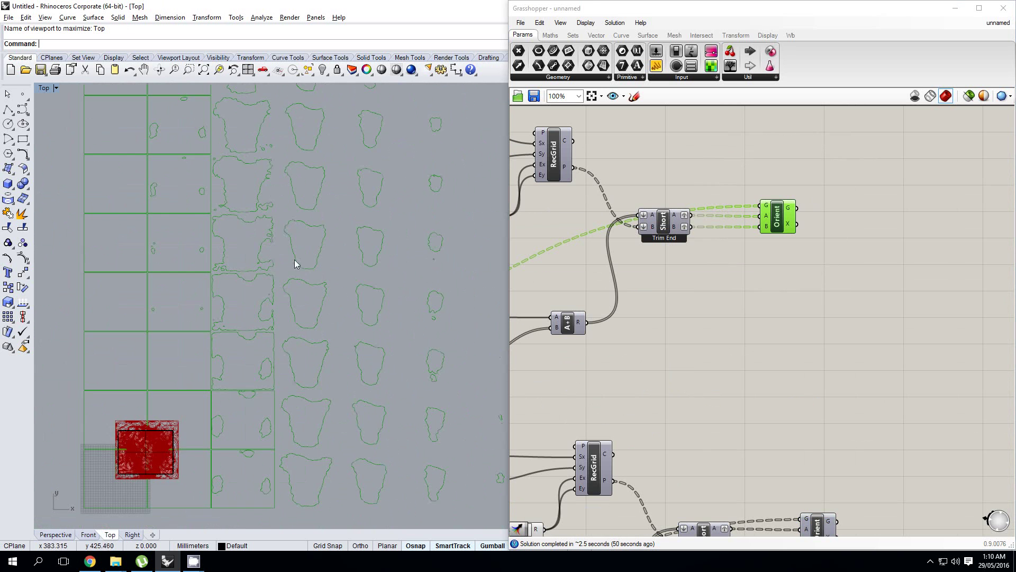
scroll(270, 228, "up", 2)
scroll(258, 211, "up", 4)
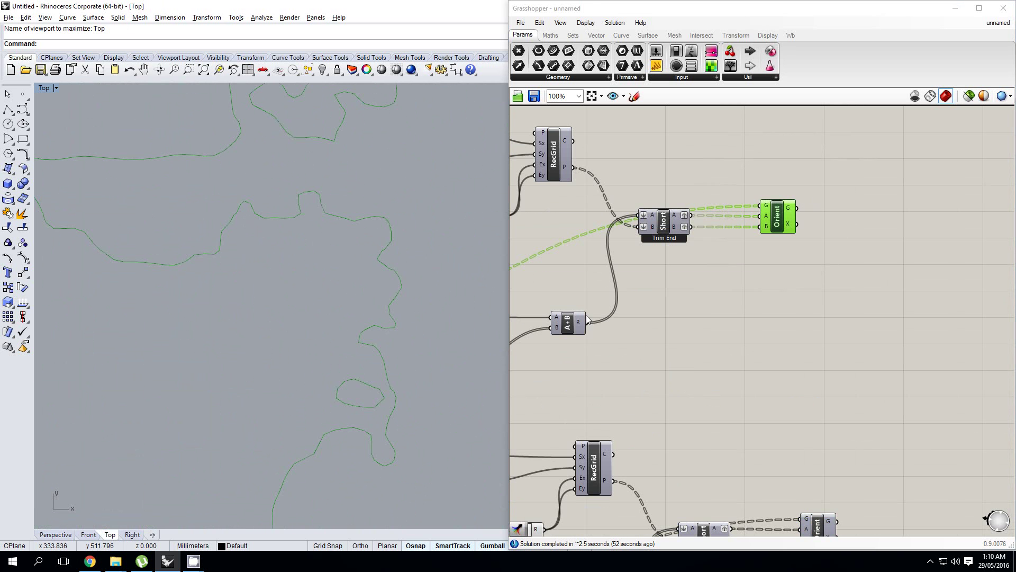
scroll(295, 228, "up", 5)
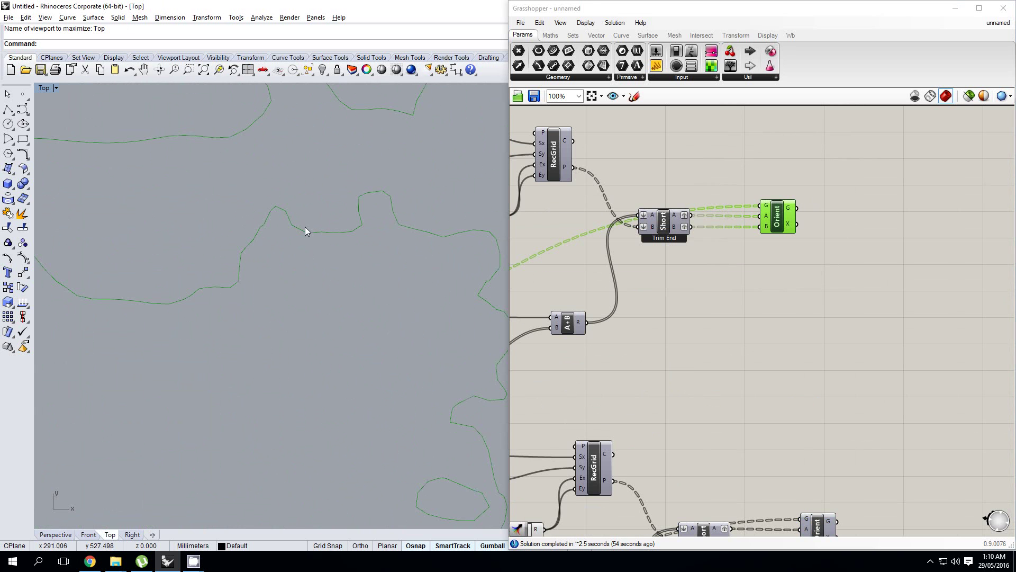
scroll(255, 257, "down", 4)
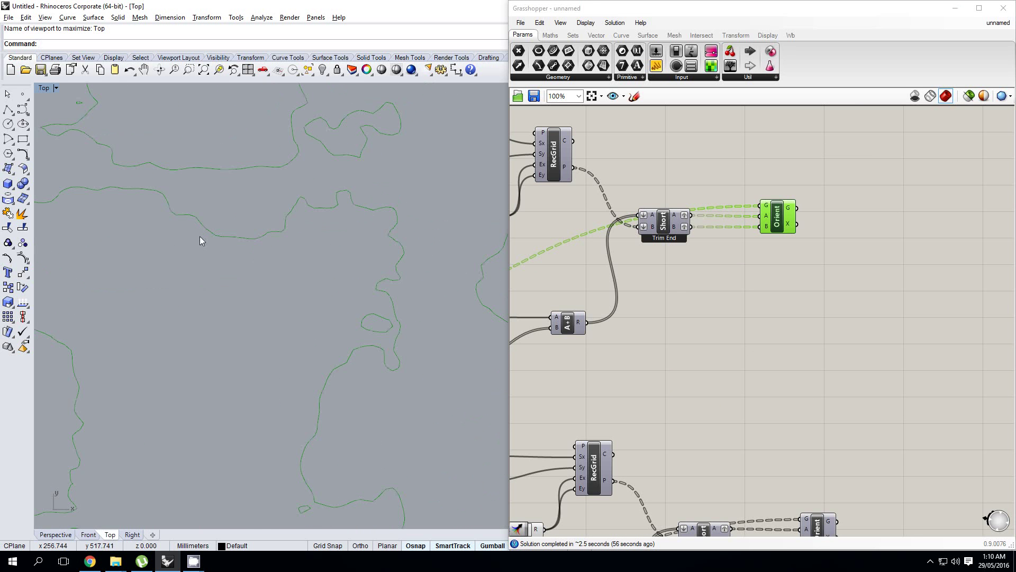
scroll(255, 200, "down", 5)
right_click_drag(305, 269, 268, 234)
scroll(270, 235, "down", 5)
right_click_drag(317, 308, 281, 161)
scroll(345, 322, "down", 7)
right_click_drag(345, 322, 300, 269)
right_click_drag(299, 307, 292, 325)
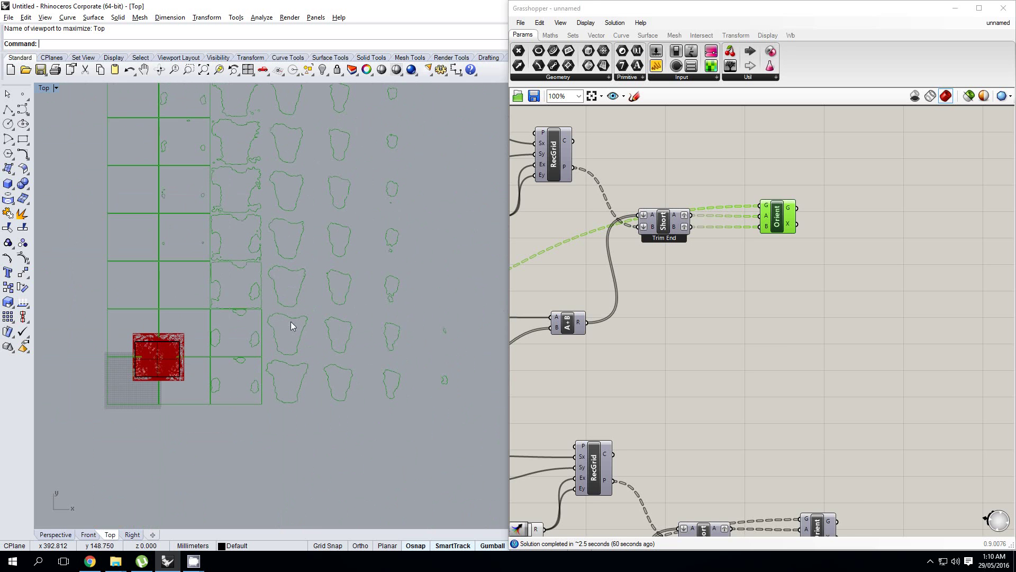
Step: Examine the two parallel layout branches on the canvas, from their rectangular grids through to the Orient components
right_click_drag(637, 303, 678, 305)
scroll(816, 236, "up", 1)
right_click_drag(816, 236, 802, 239)
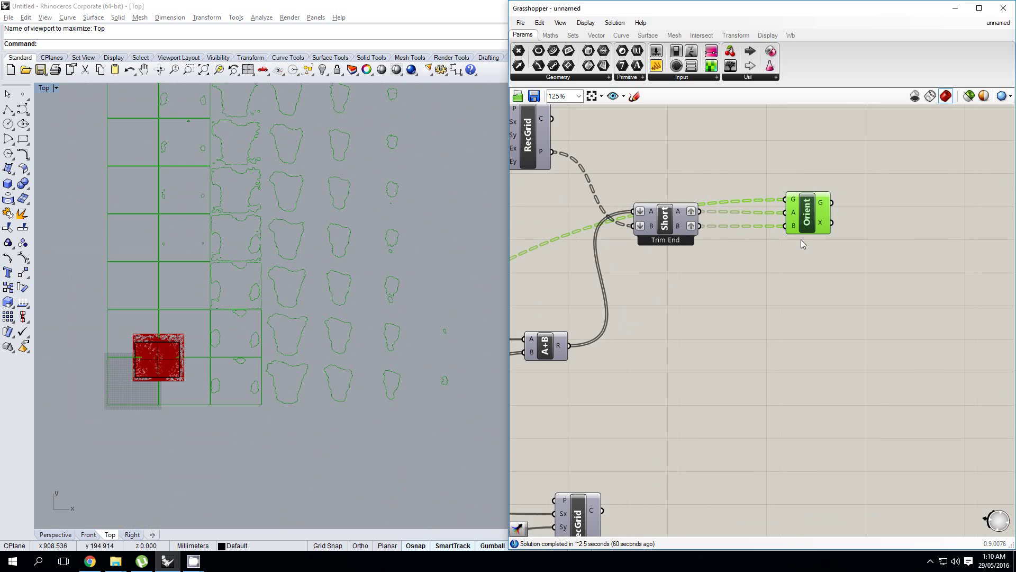
scroll(801, 239, "down", 3)
right_click_drag(757, 305, 878, 254)
scroll(879, 254, "down", 3)
right_click_drag(640, 297, 726, 330)
scroll(618, 291, "up", 6)
scroll(622, 290, "down", 9)
scroll(818, 306, "up", 4)
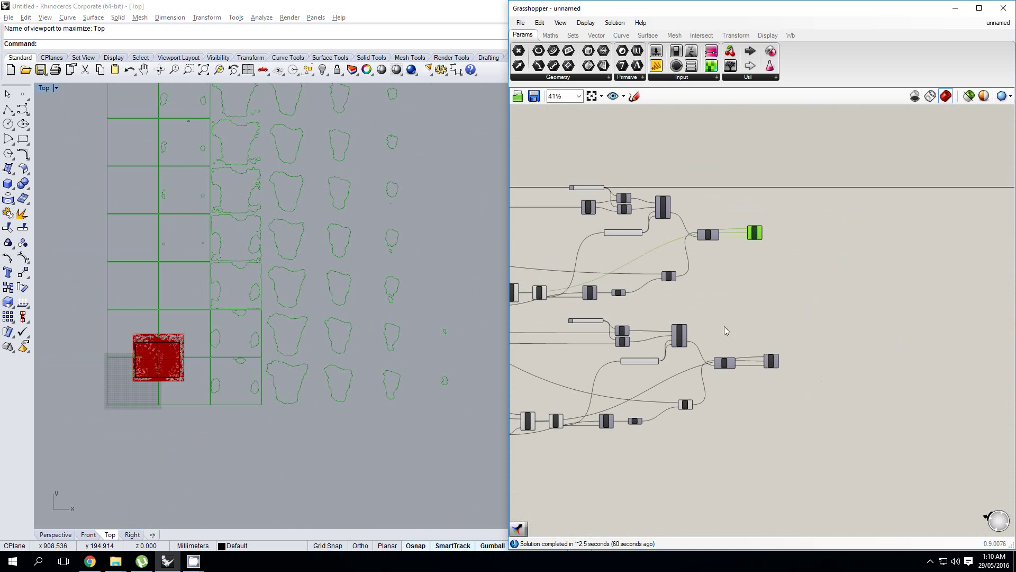
scroll(754, 269, "up", 3)
right_click_drag(754, 268, 752, 275)
Step: Examine the whole contour grid in the Perspective view and deselect the upper Orient component
right_click_drag(346, 295, 361, 333)
right_click_drag(341, 265, 451, 290)
key("ctrl+F4")
scroll(333, 294, "down", 8)
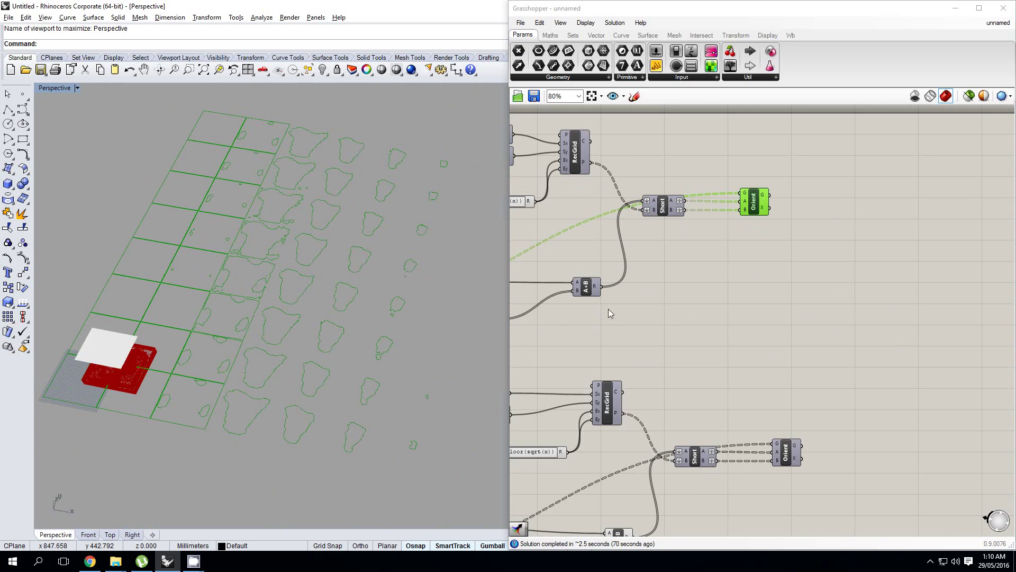
right_click_drag(691, 299, 788, 313)
scroll(728, 294, "down", 4)
left_click(794, 301)
key("alt+Tab")
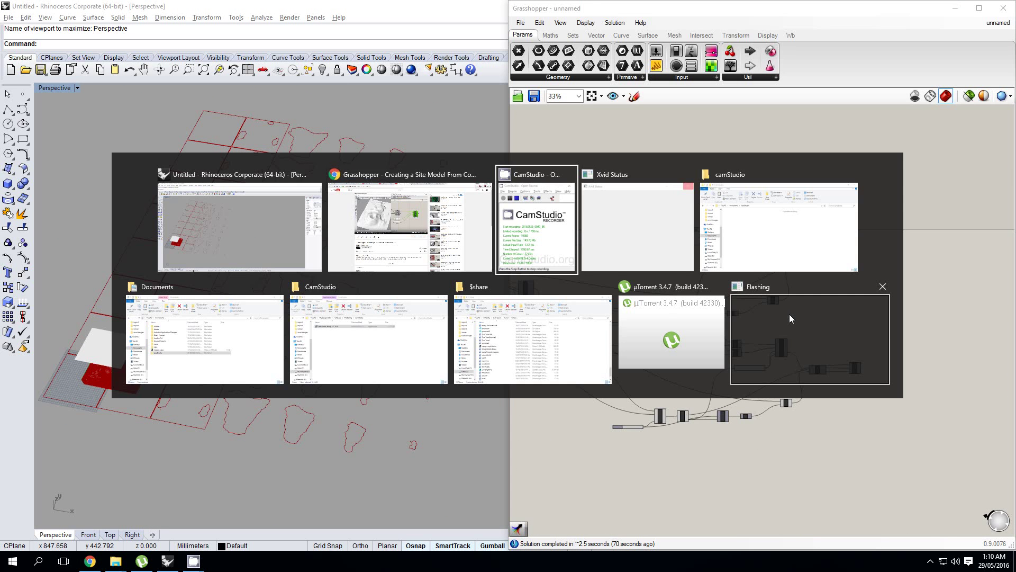